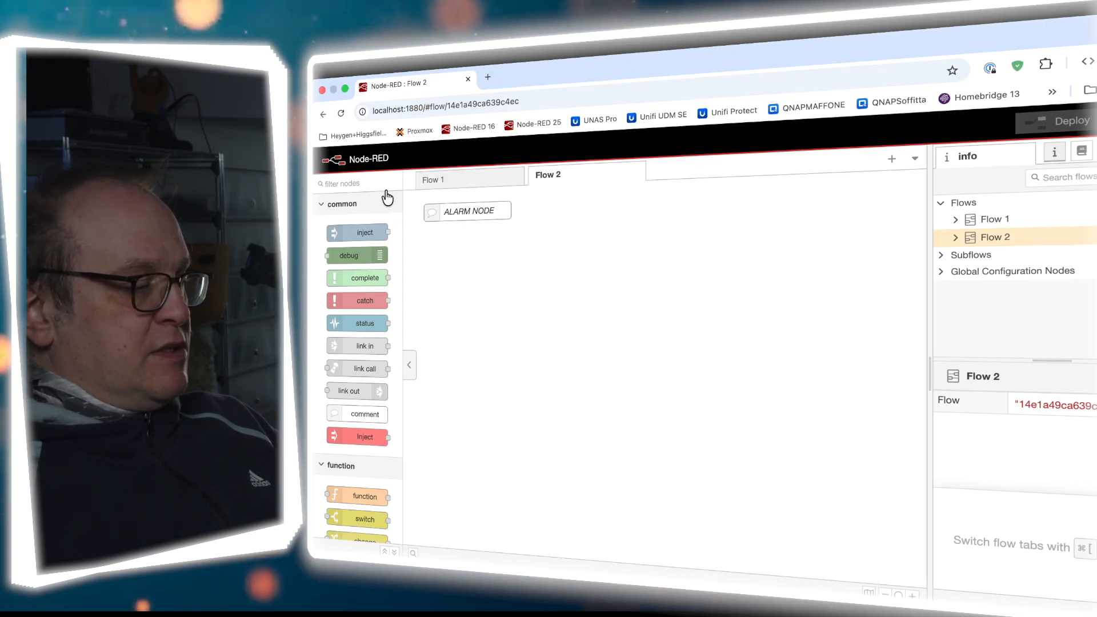
Filter the node palette by 'ala' to list the Alarm Ultimate nodes
type("ala")
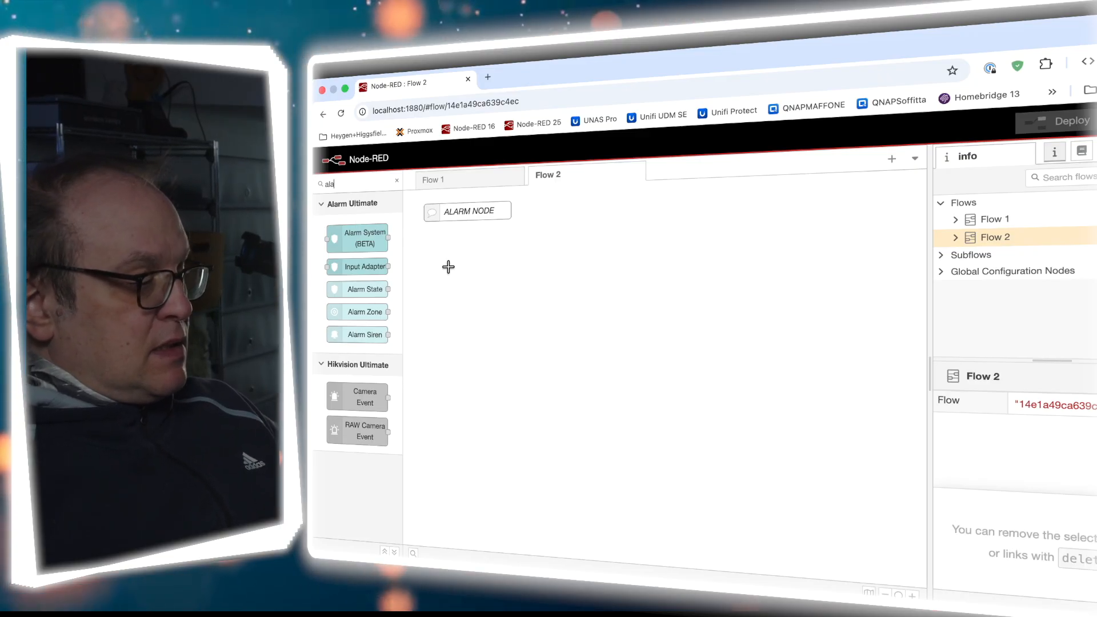
Drop an Alarm System (BETA) node onto Flow 2 beneath the ALARM NODE comment
left_click_drag(361, 239, 603, 306)
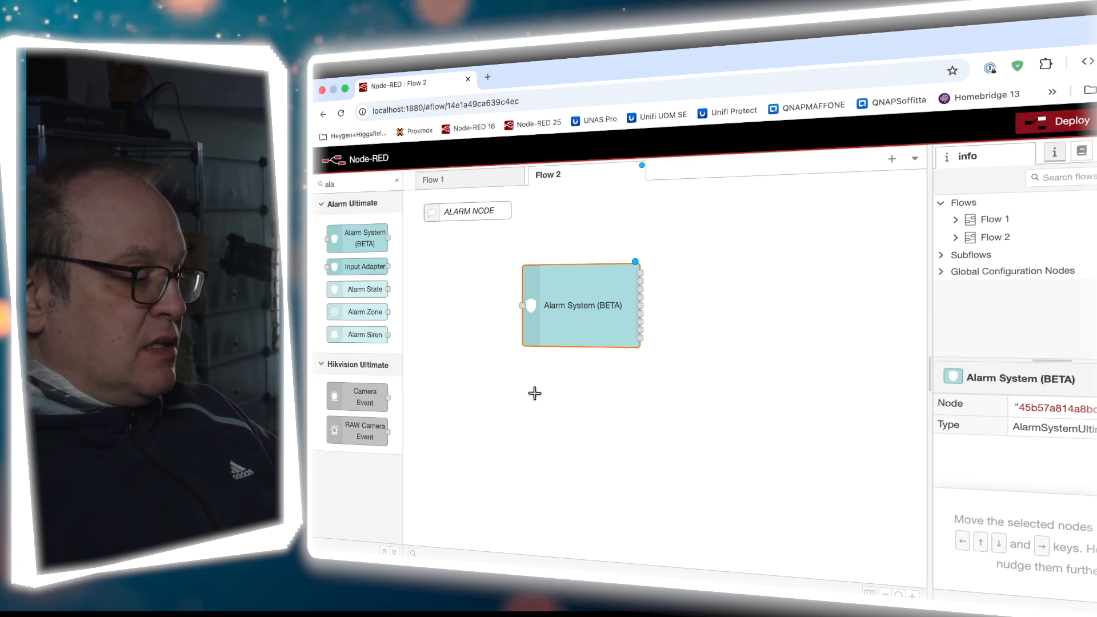
Open the Alarm System node's editor, widen it, and review properties like control topic 'alarm'
double_click(585, 310)
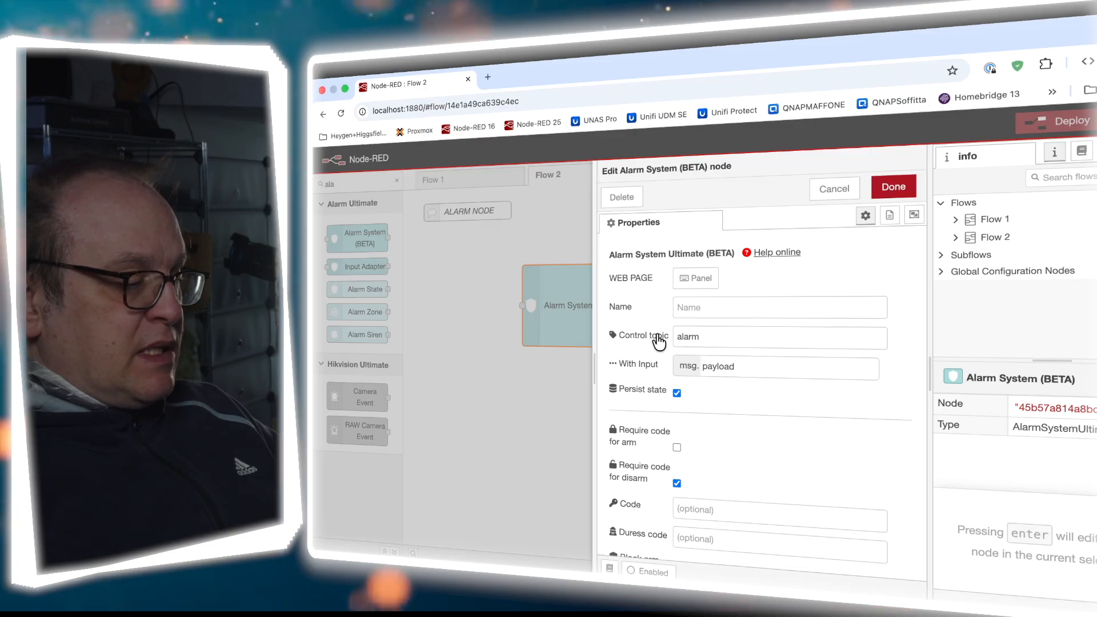
left_click_drag(594, 363, 524, 360)
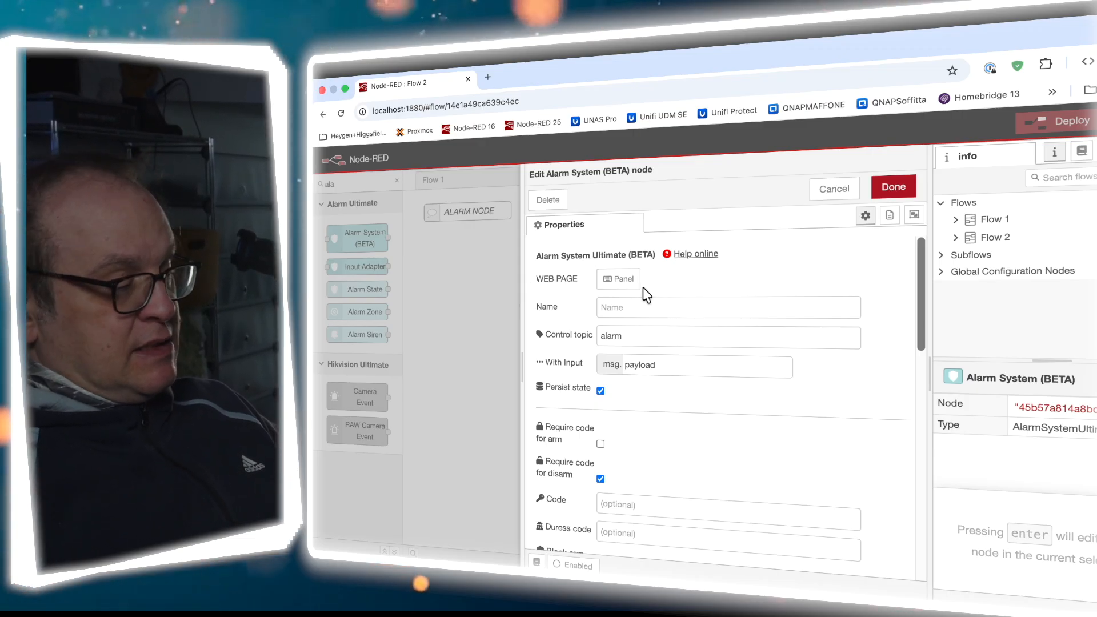
scroll(648, 283, "down", 2)
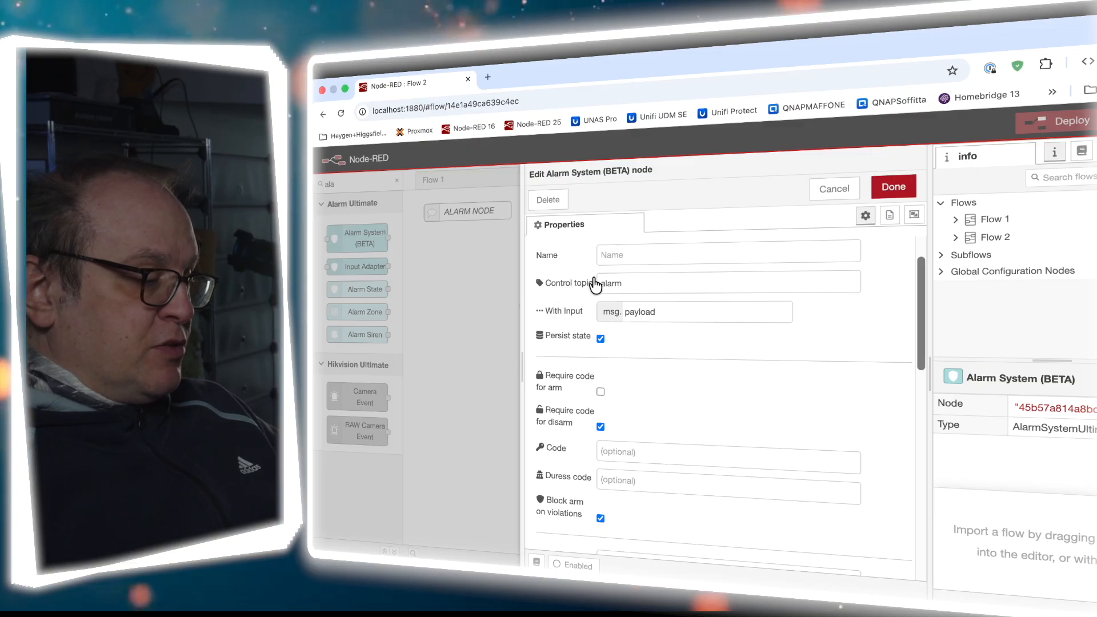
left_click(638, 286)
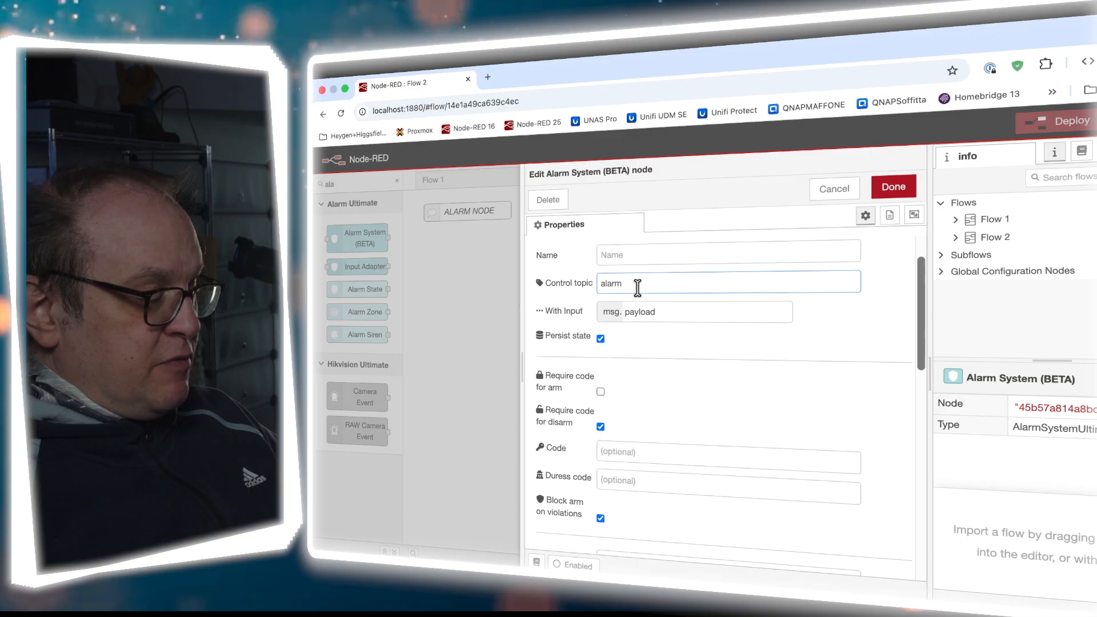
scroll(638, 287, "up", 3)
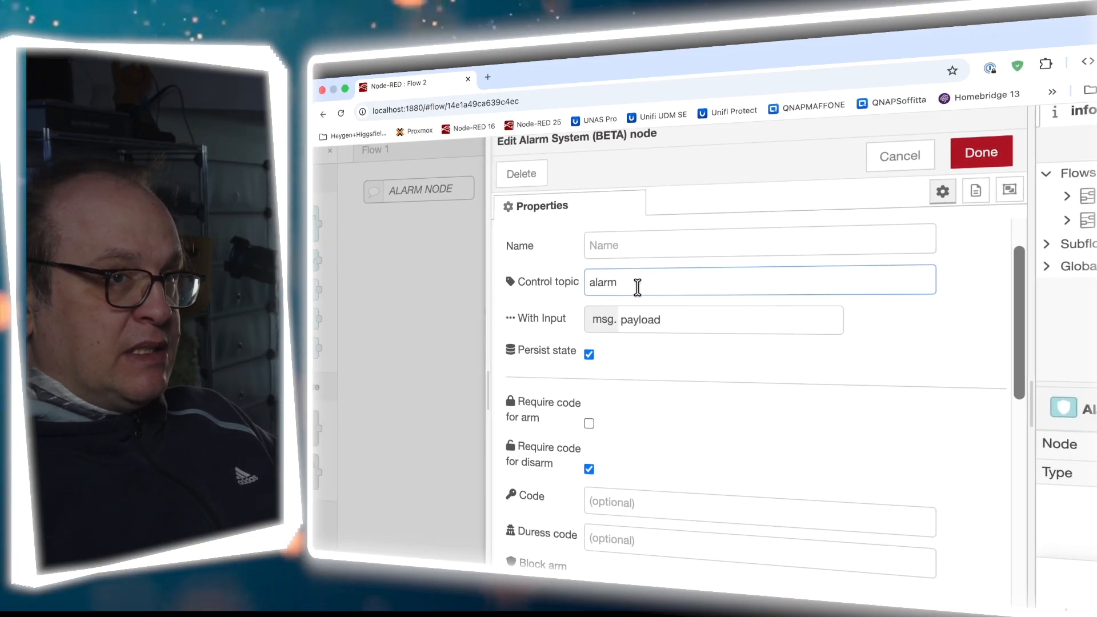
scroll(638, 283, "up", 3)
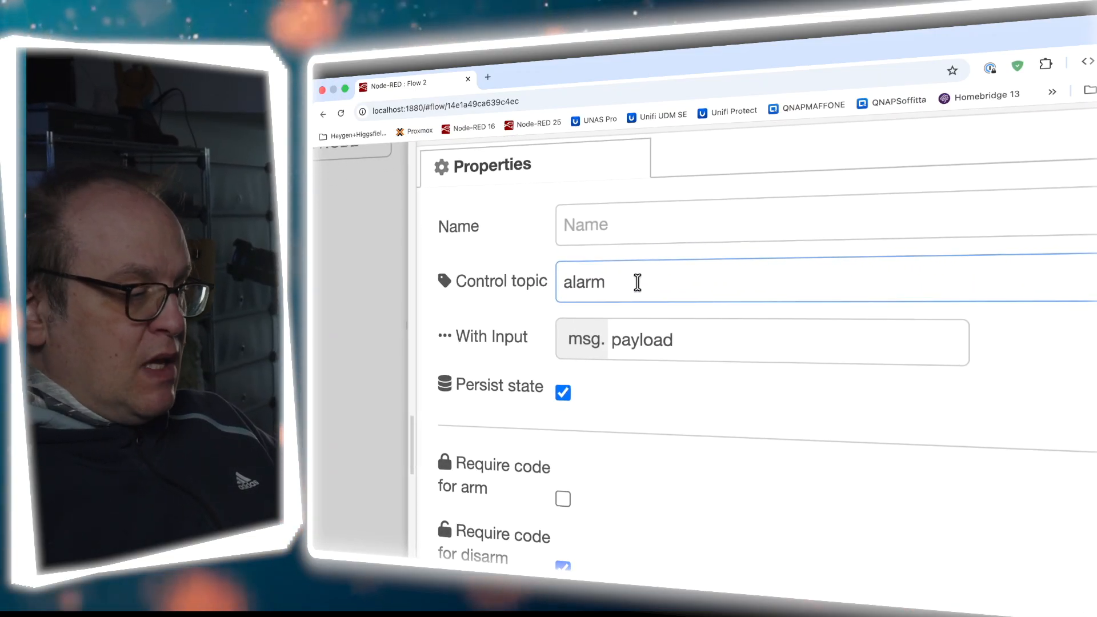
scroll(637, 282, "down", 2)
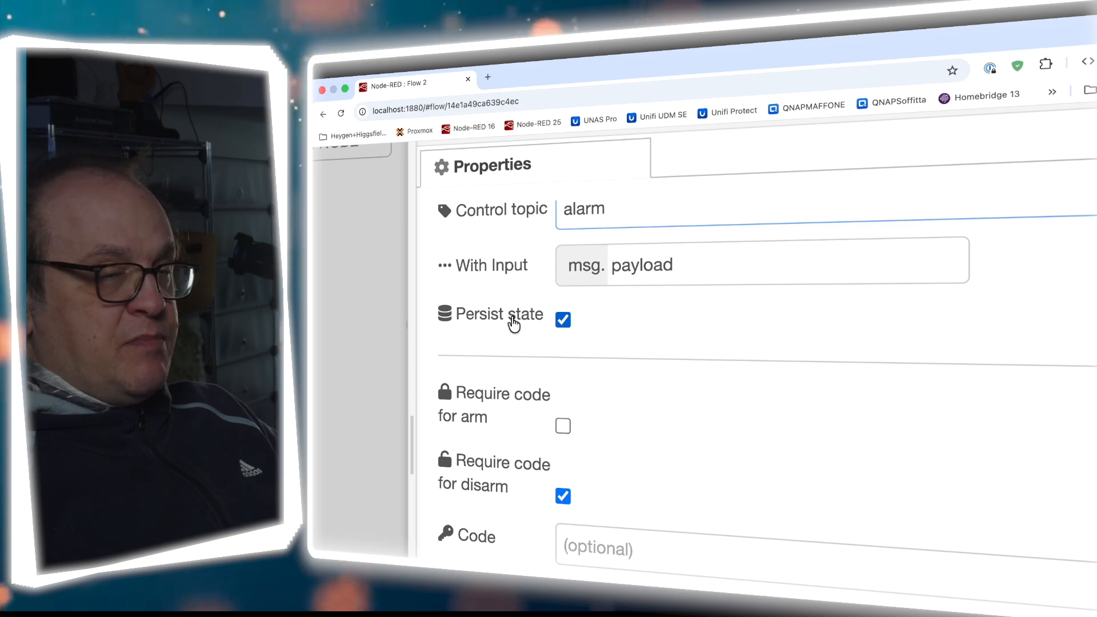
scroll(576, 331, "down", 1)
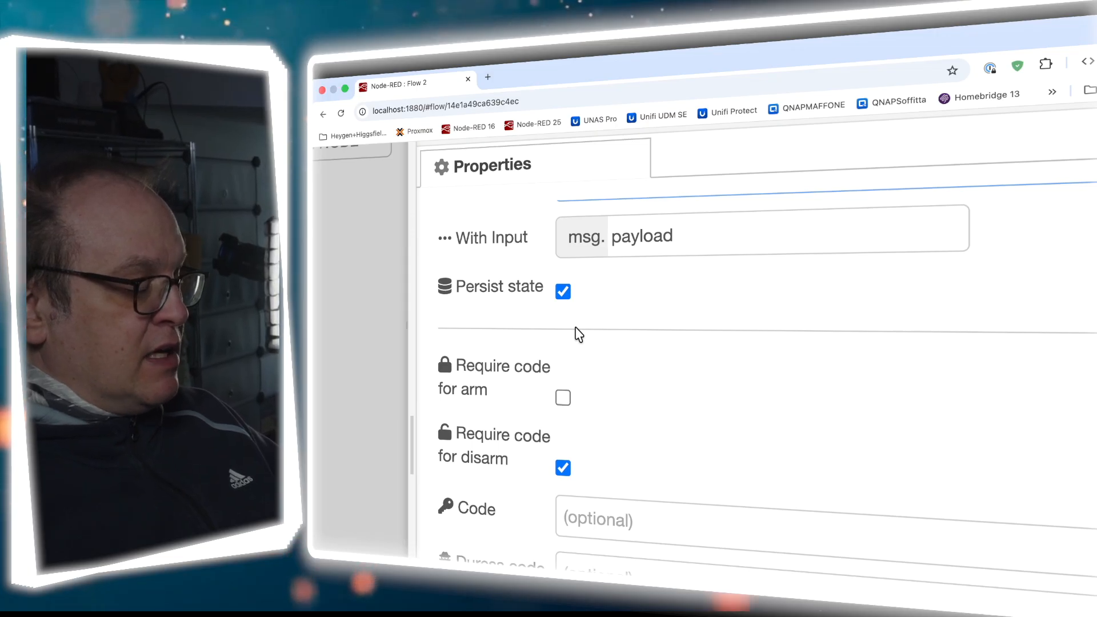
scroll(578, 333, "down", 3)
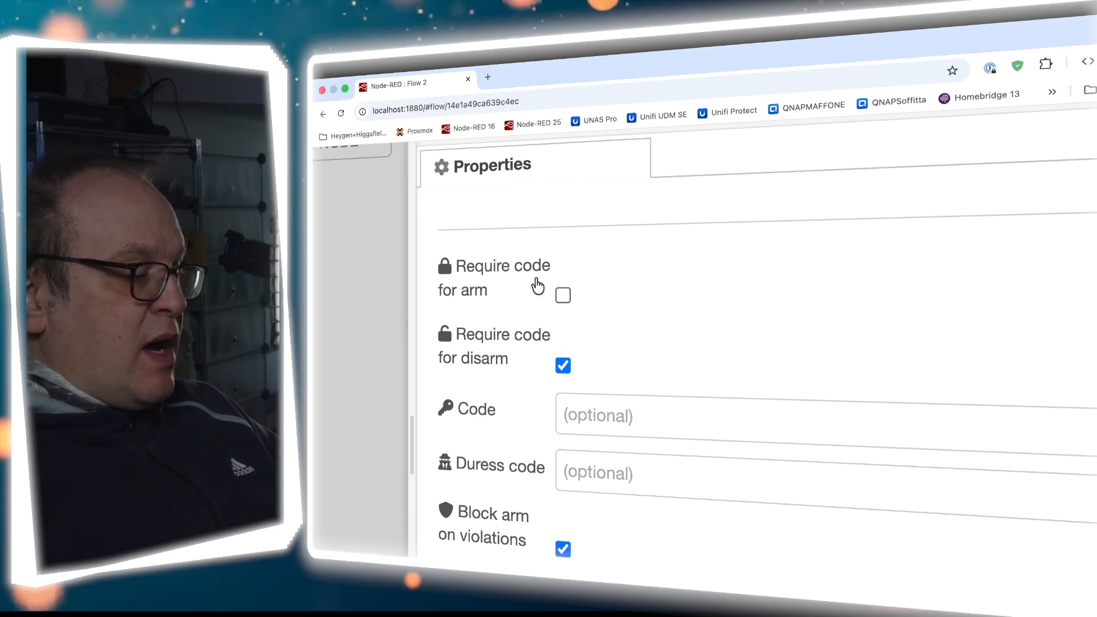
scroll(458, 302, "down", 2)
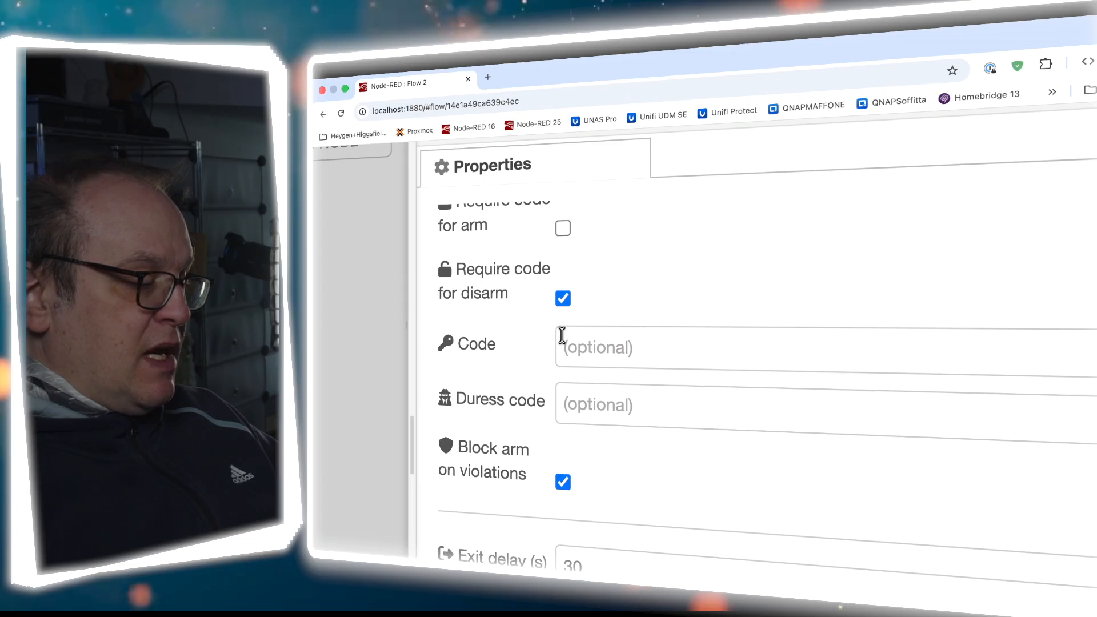
scroll(561, 336, "down", 1)
Enter a four-digit alarm code in the Code field
left_click(588, 314)
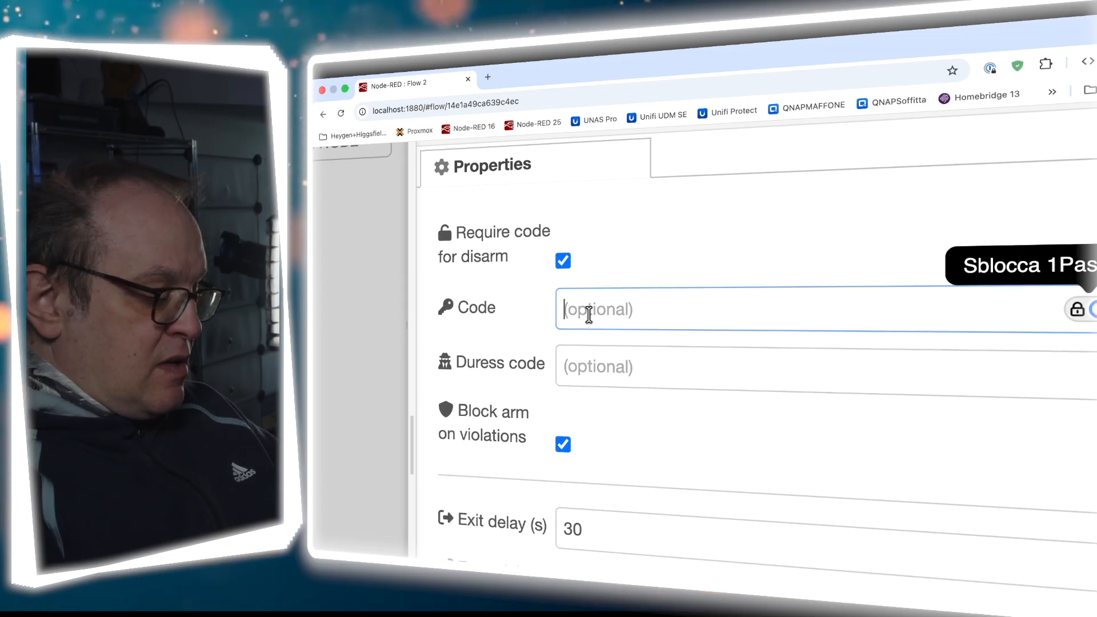
type("1234")
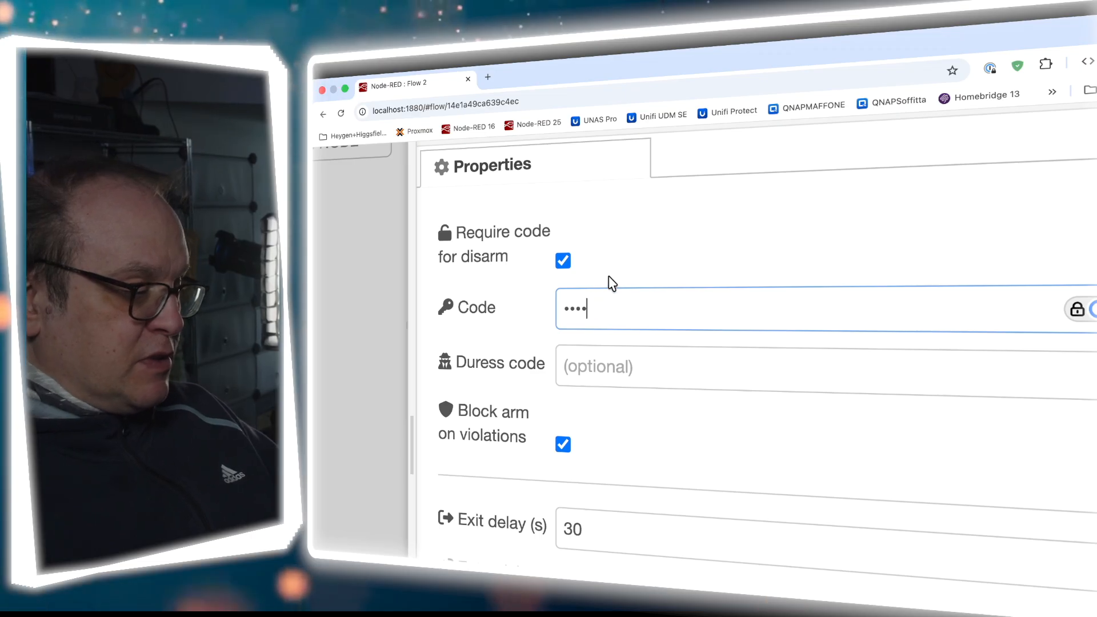
left_click(612, 280)
scroll(600, 320, "down", 4)
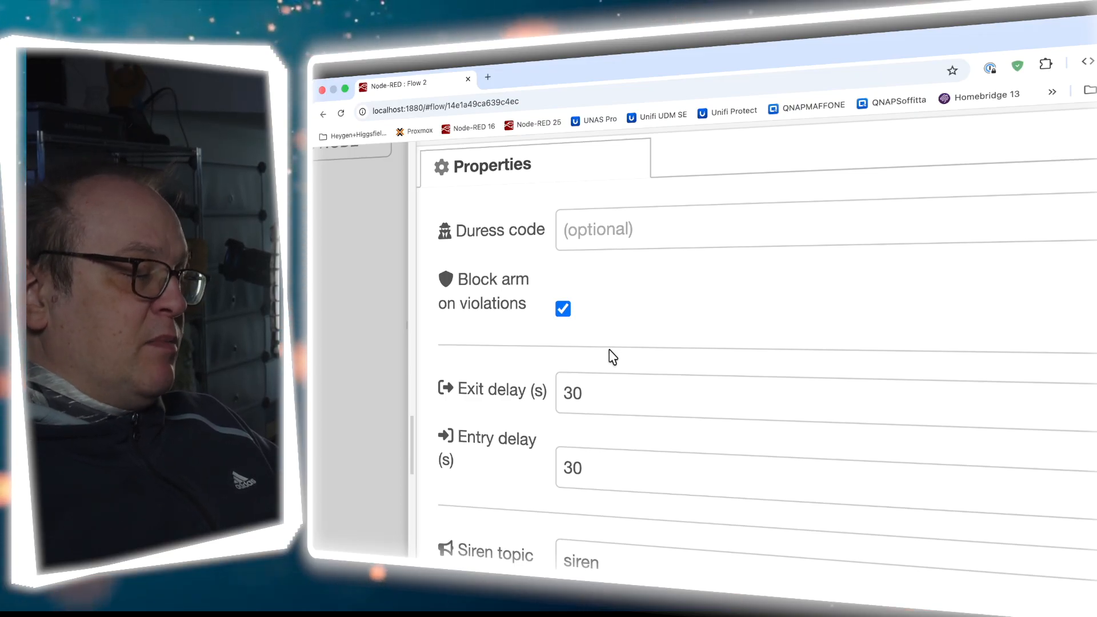
Review the siren settings: topic 'siren' and a 180-second siren duration
scroll(611, 355, "down", 3)
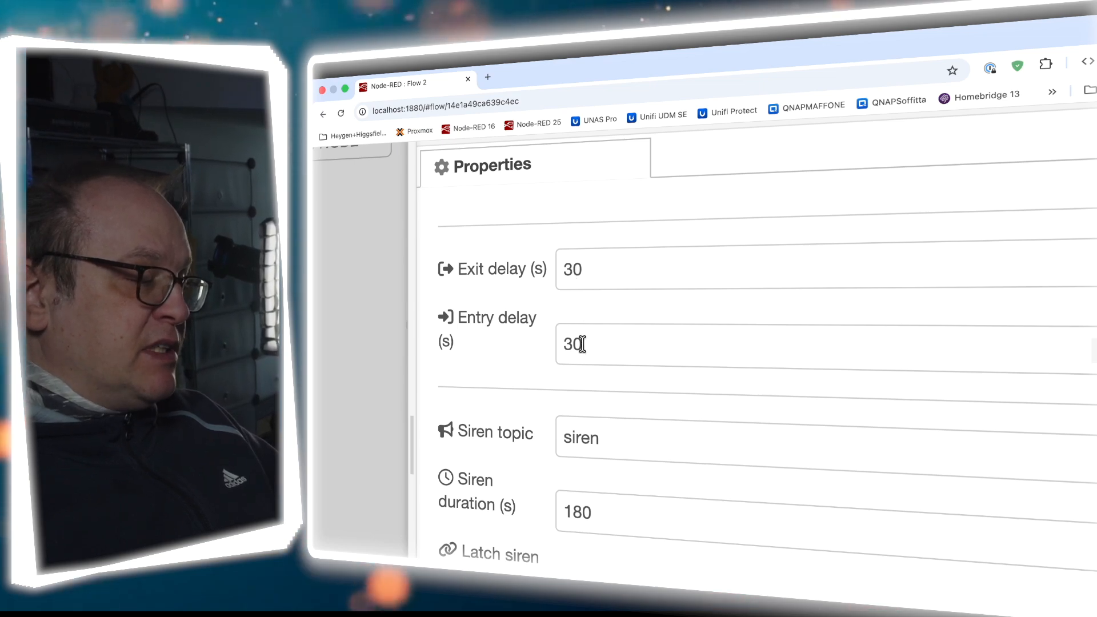
scroll(583, 343, "down", 2)
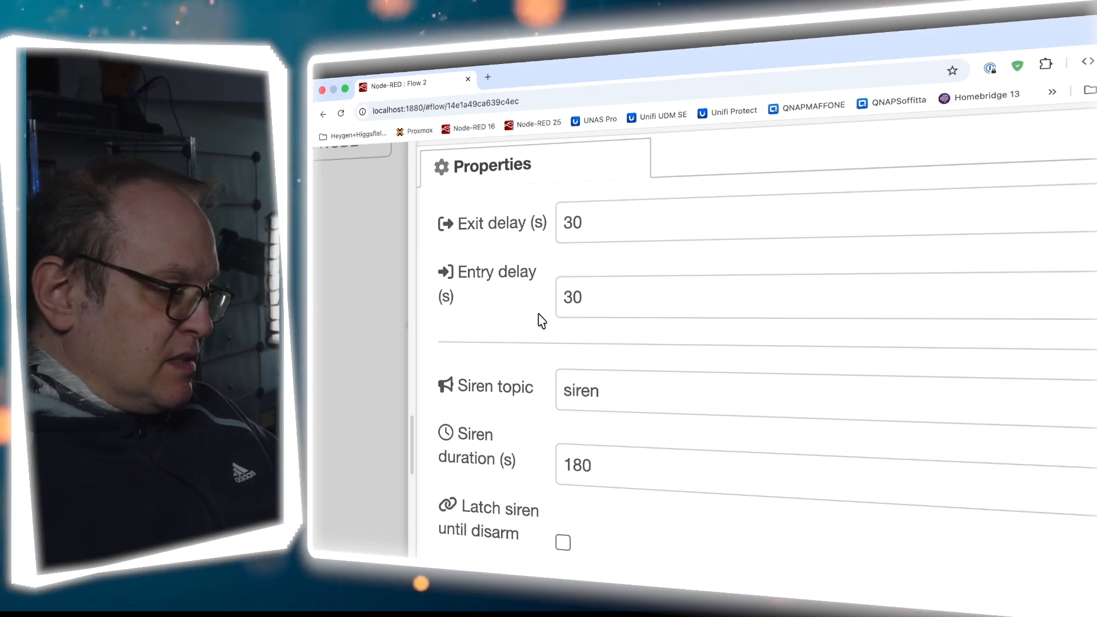
scroll(540, 319, "down", 4)
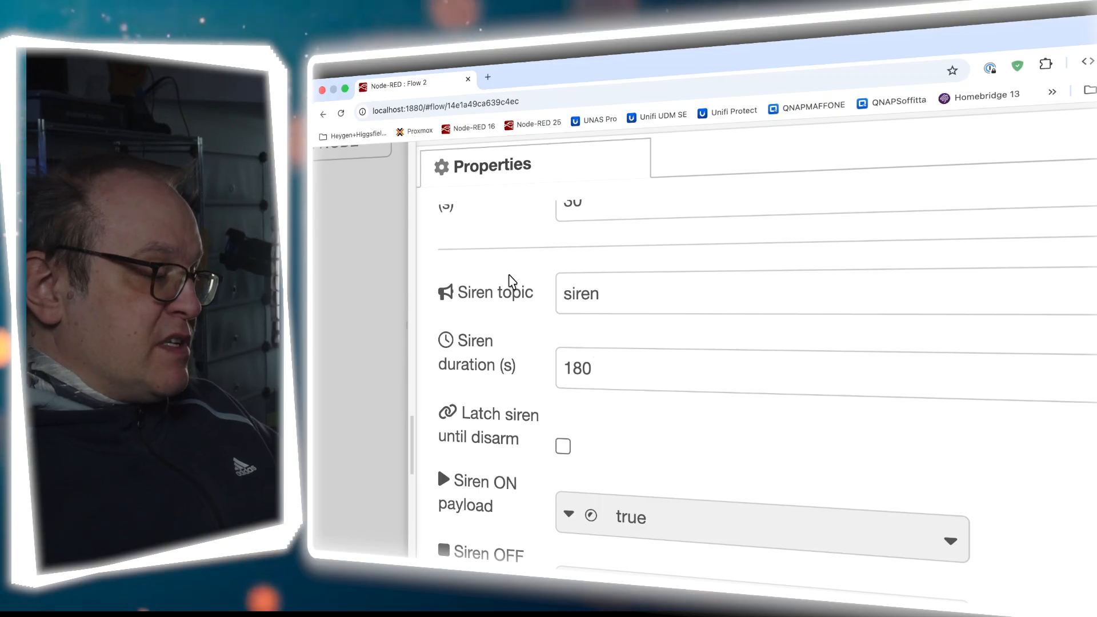
double_click(584, 294)
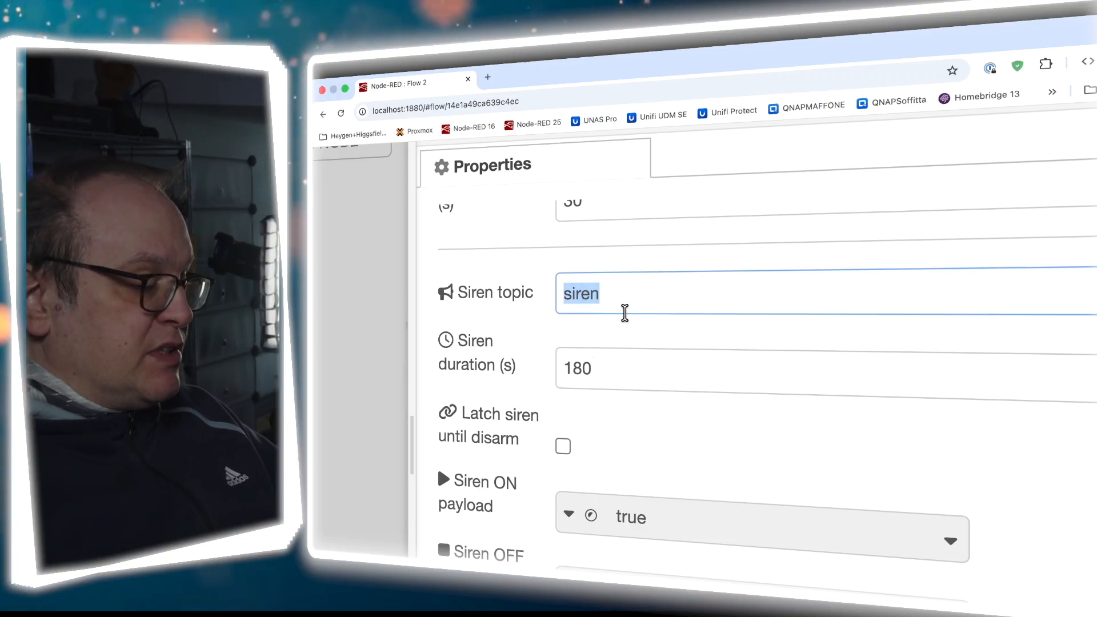
scroll(625, 314, "down", 3)
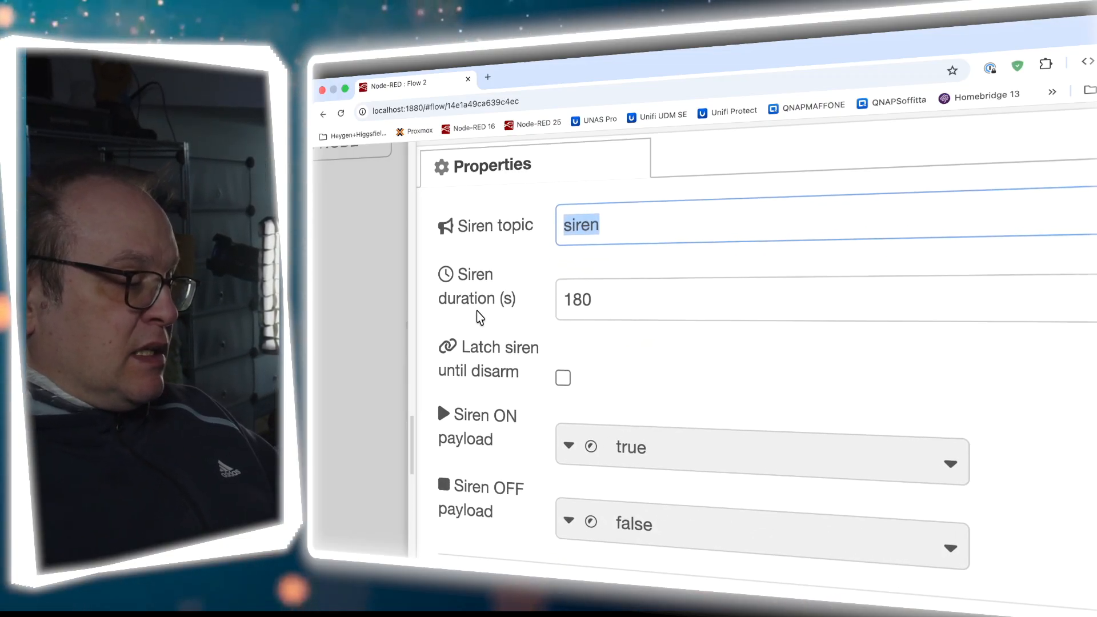
left_click(590, 302)
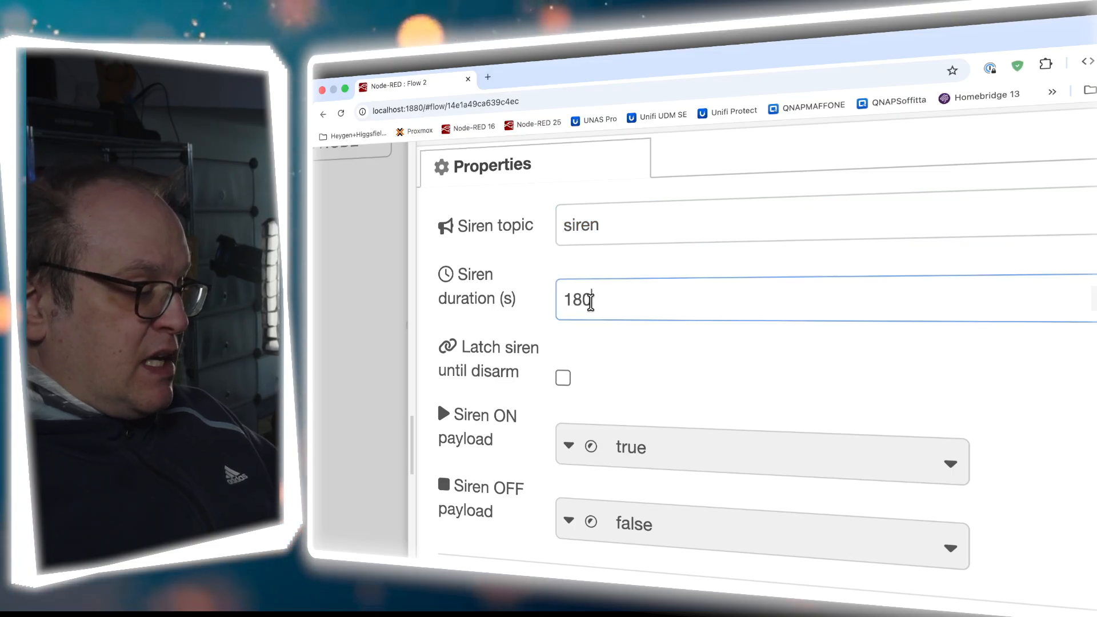
scroll(609, 343, "down", 1)
scroll(609, 343, "down", 3)
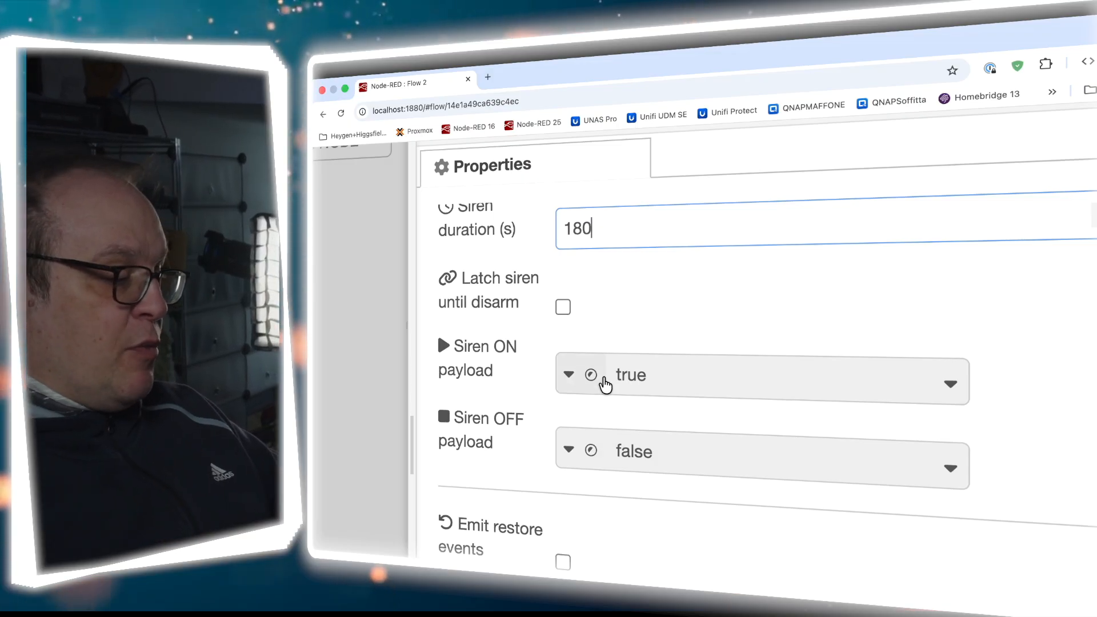
scroll(603, 381, "down", 4)
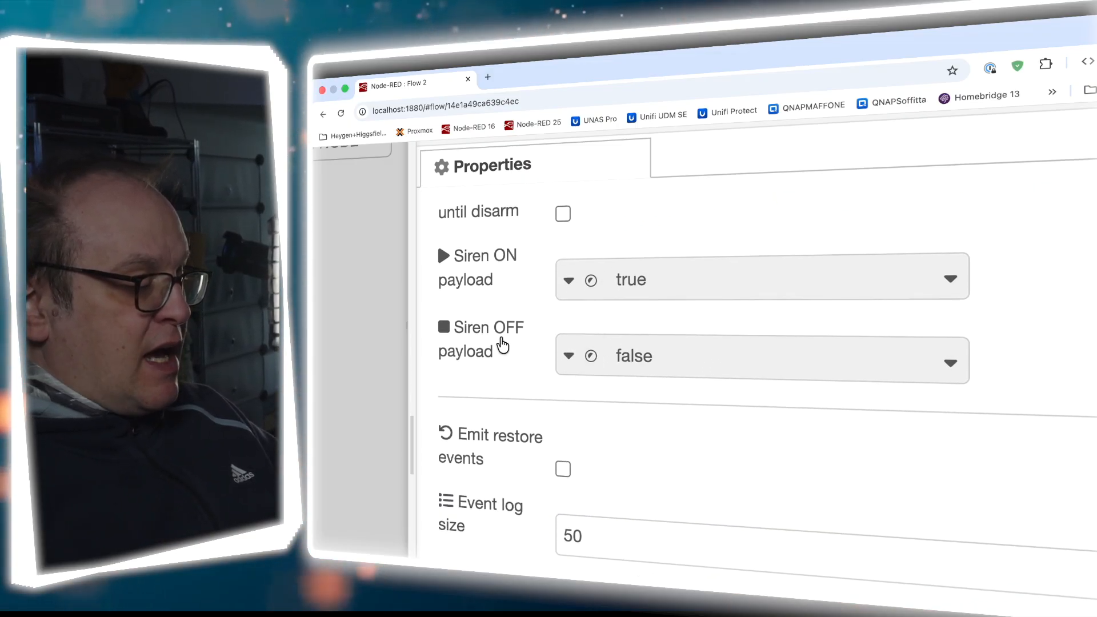
scroll(554, 406, "down", 6)
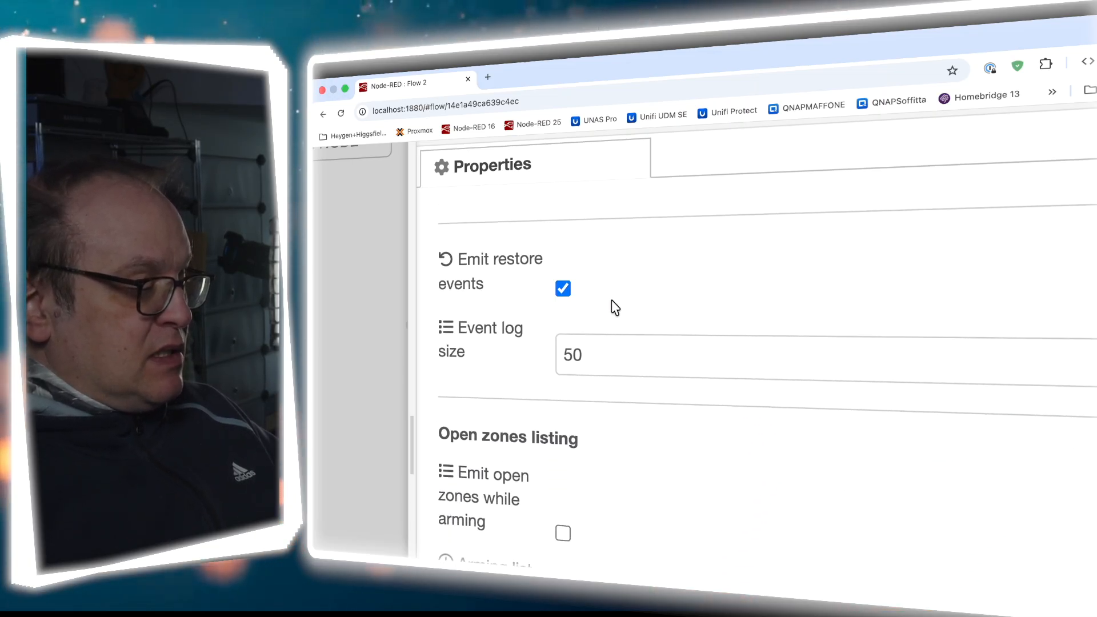
Toggle off restore events, check the event log settings, then cancel without saving
left_click(564, 292)
scroll(543, 329, "down", 4)
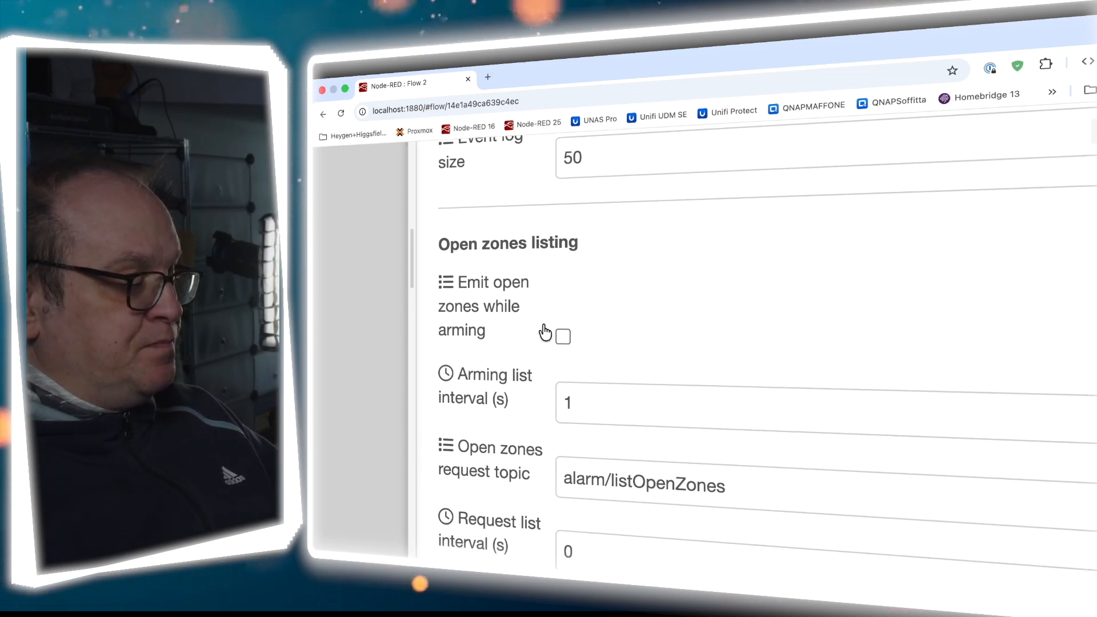
scroll(590, 299, "up", 1)
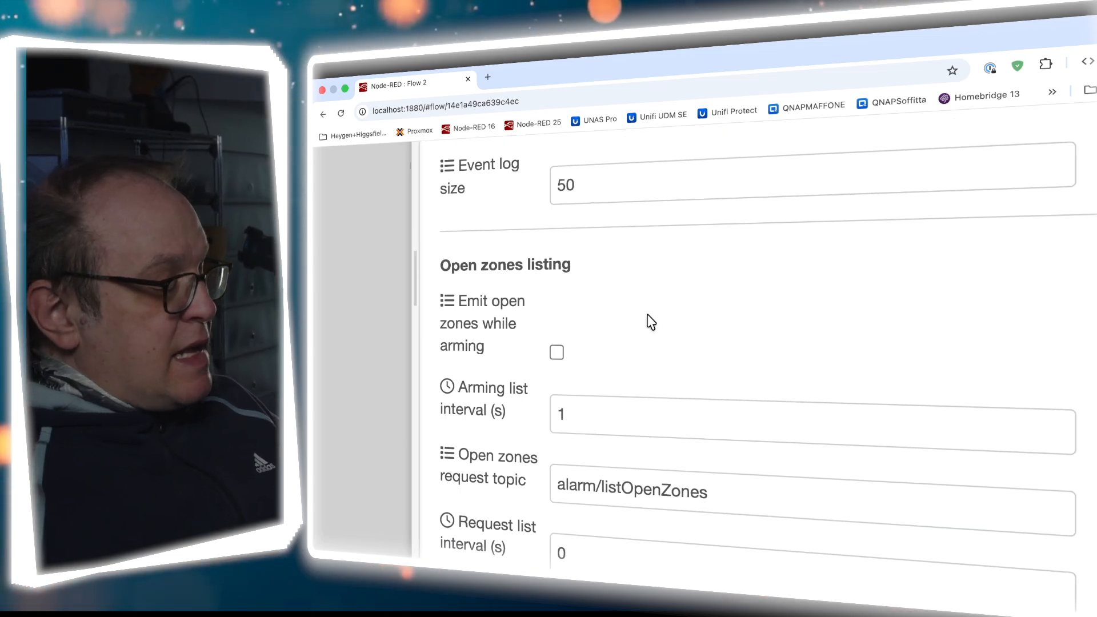
scroll(656, 347, "down", 1)
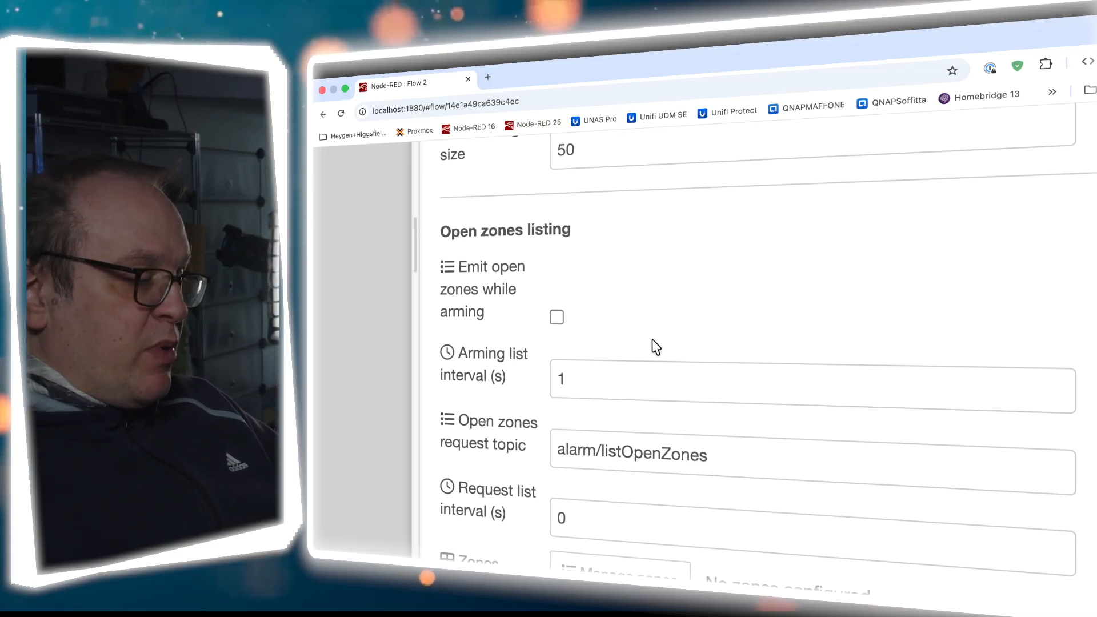
scroll(656, 347, "down", 2)
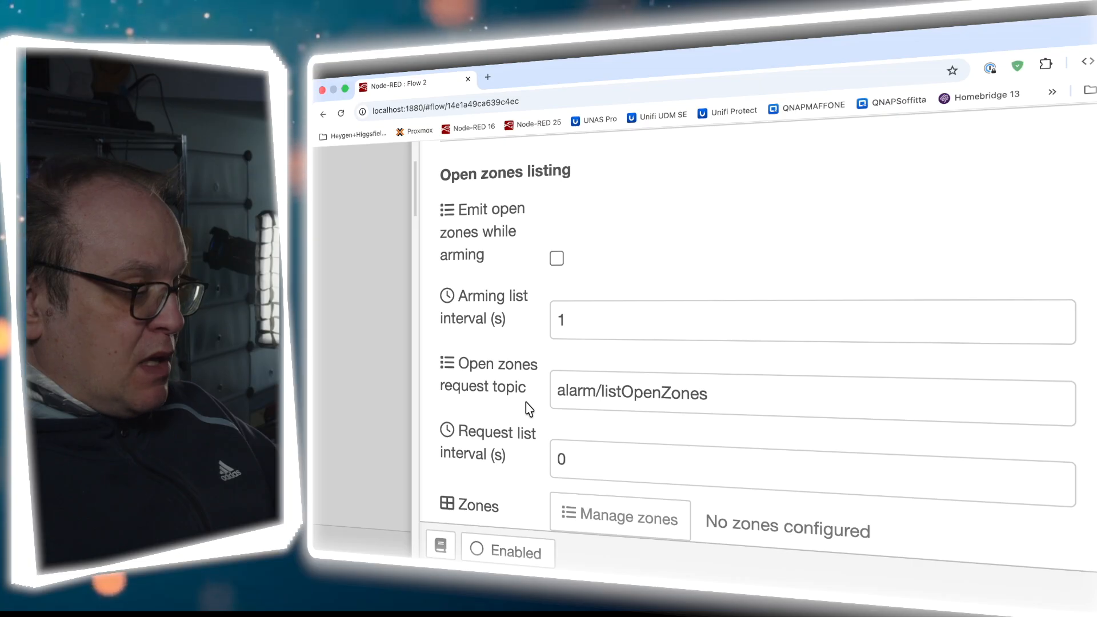
scroll(528, 409, "up", 6)
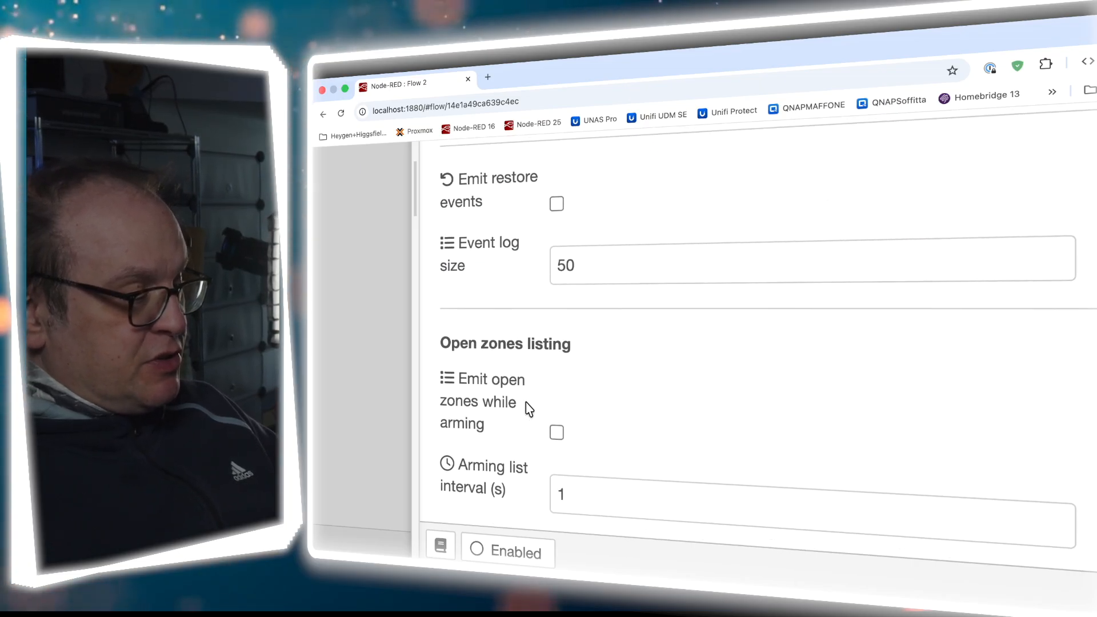
scroll(528, 409, "down", 5)
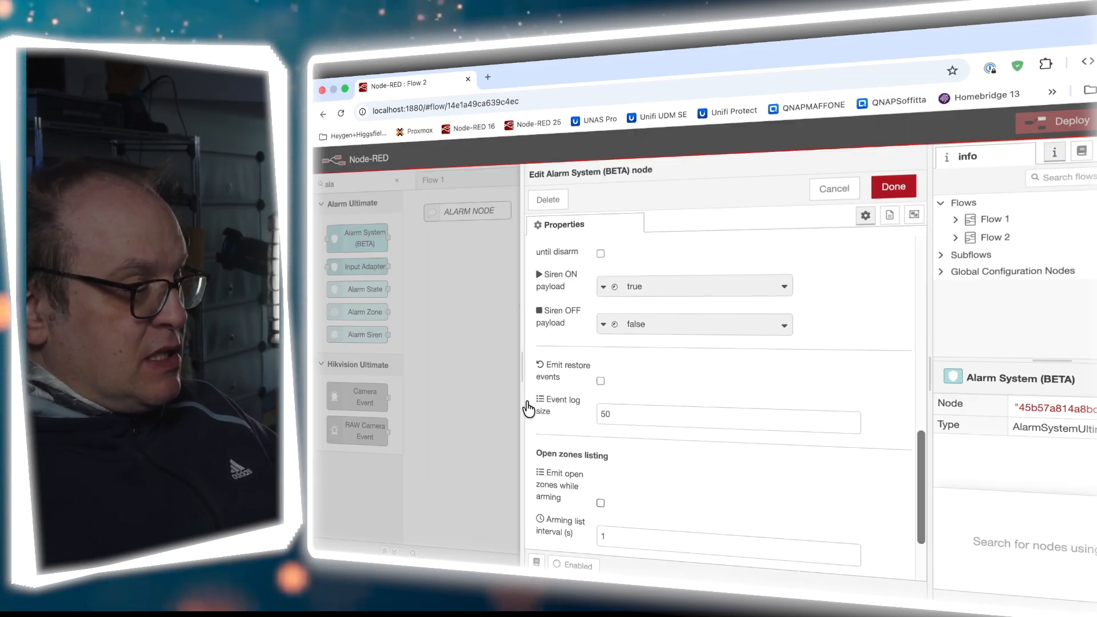
left_click(829, 193)
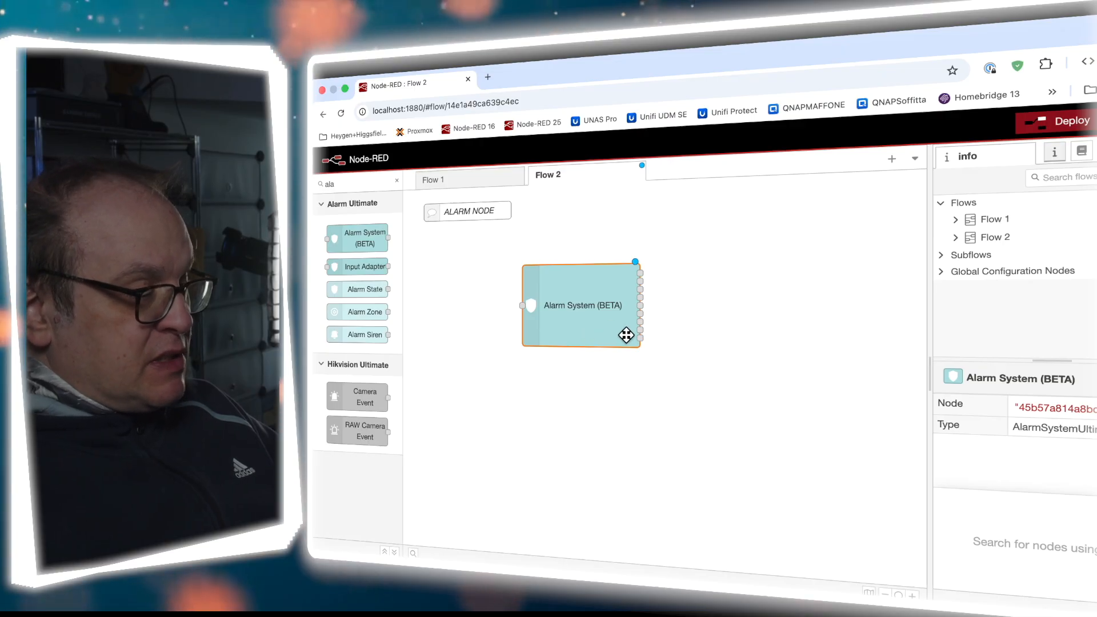
Nudge the Alarm System node right and add an Alarm State node linked to Banana
left_click_drag(579, 316, 602, 315)
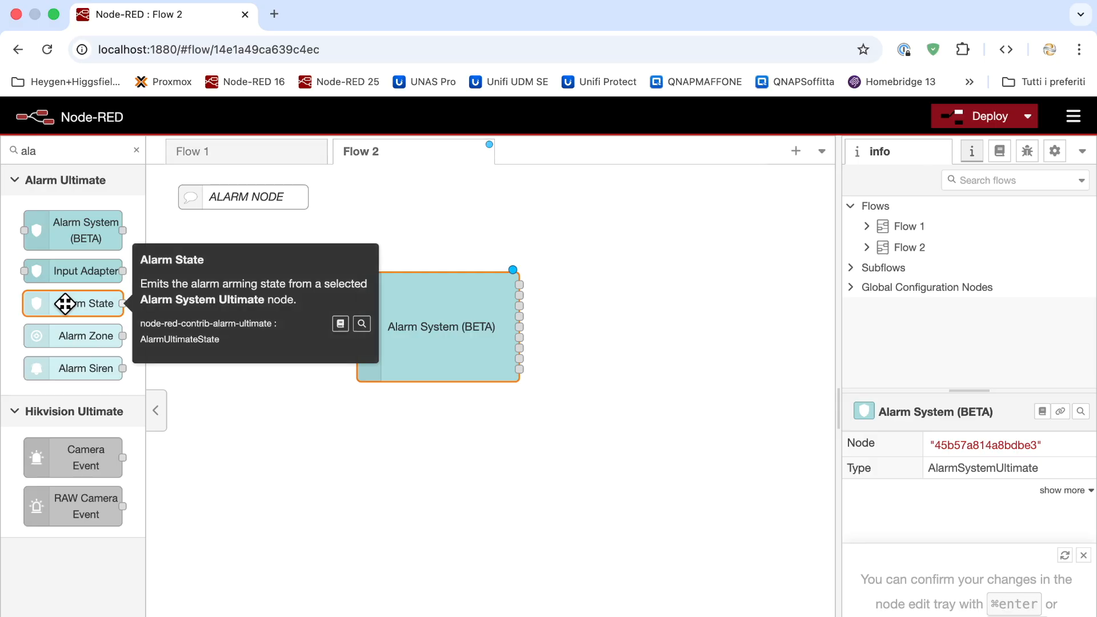
left_click_drag(67, 303, 647, 299)
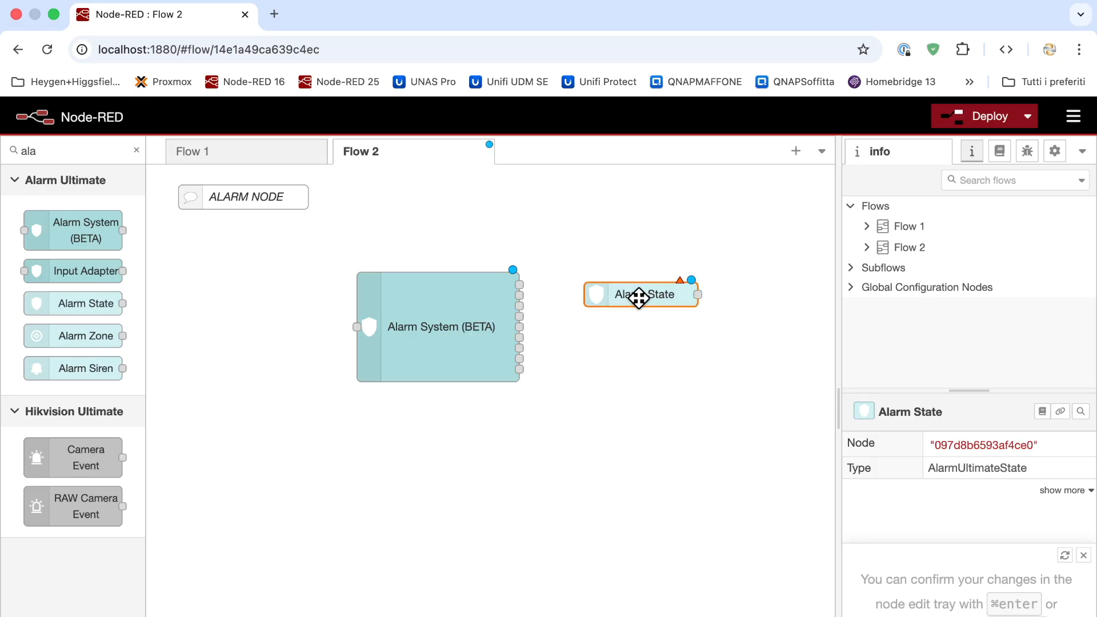
double_click(639, 295)
left_click(629, 346)
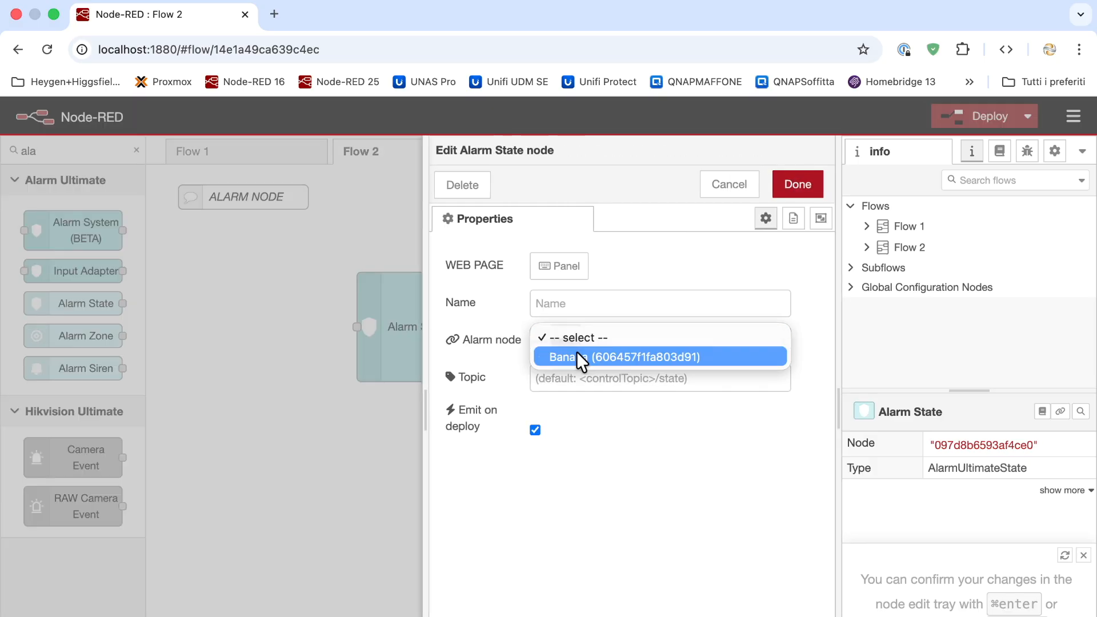
left_click(631, 355)
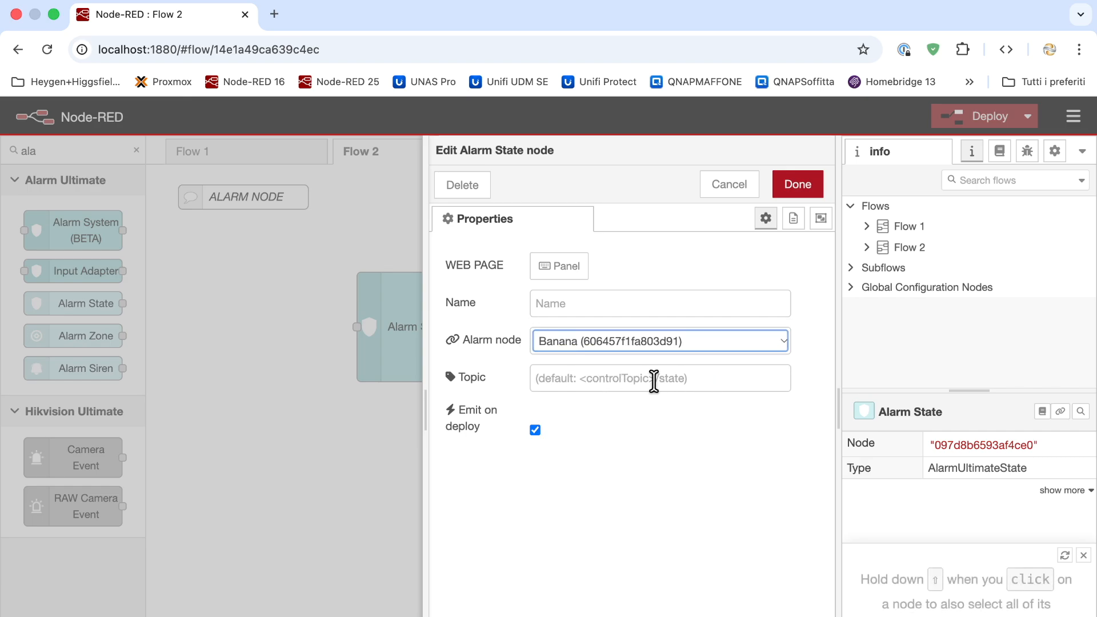
left_click(800, 189)
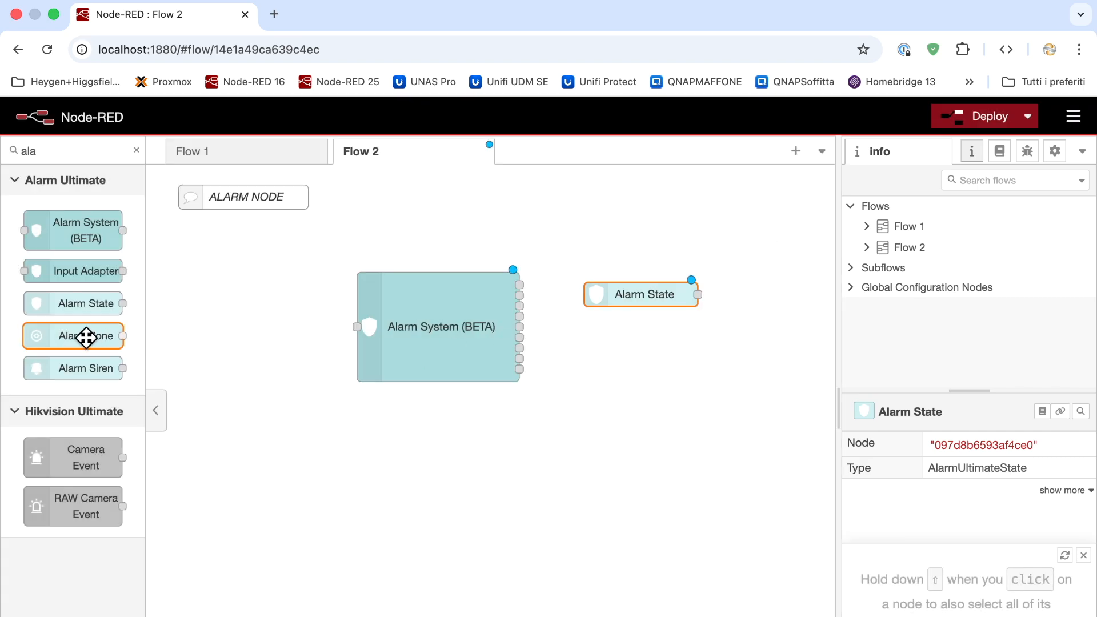
Add an Alarm Zone node linked to Banana, watching zone 'Scatola elettrica giardino nord est'
left_click_drag(86, 337, 666, 342)
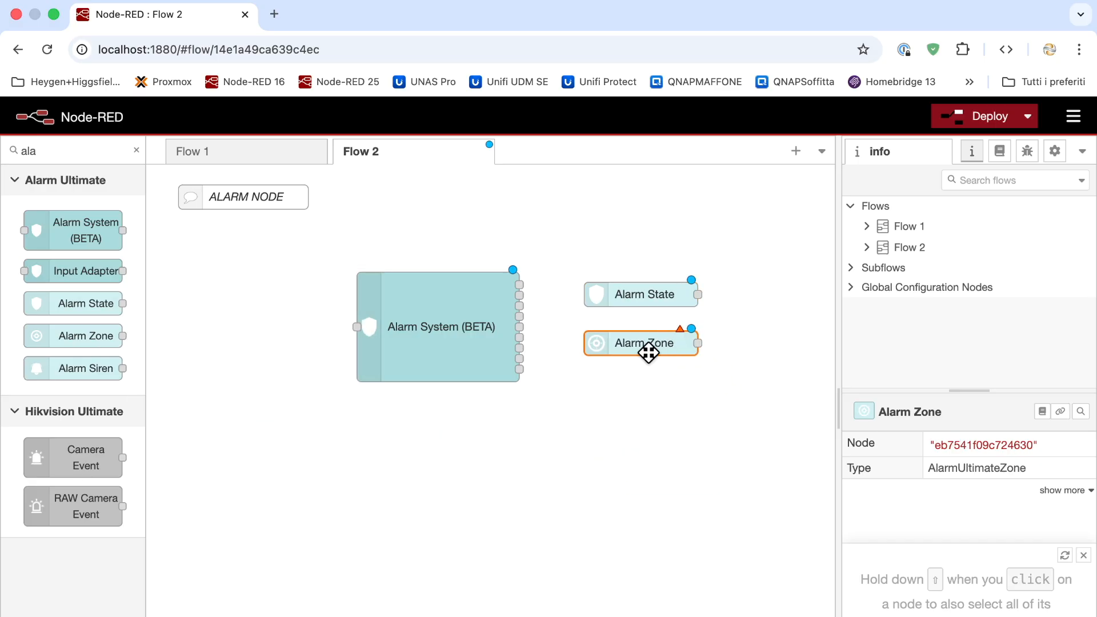
double_click(649, 345)
left_click(612, 340)
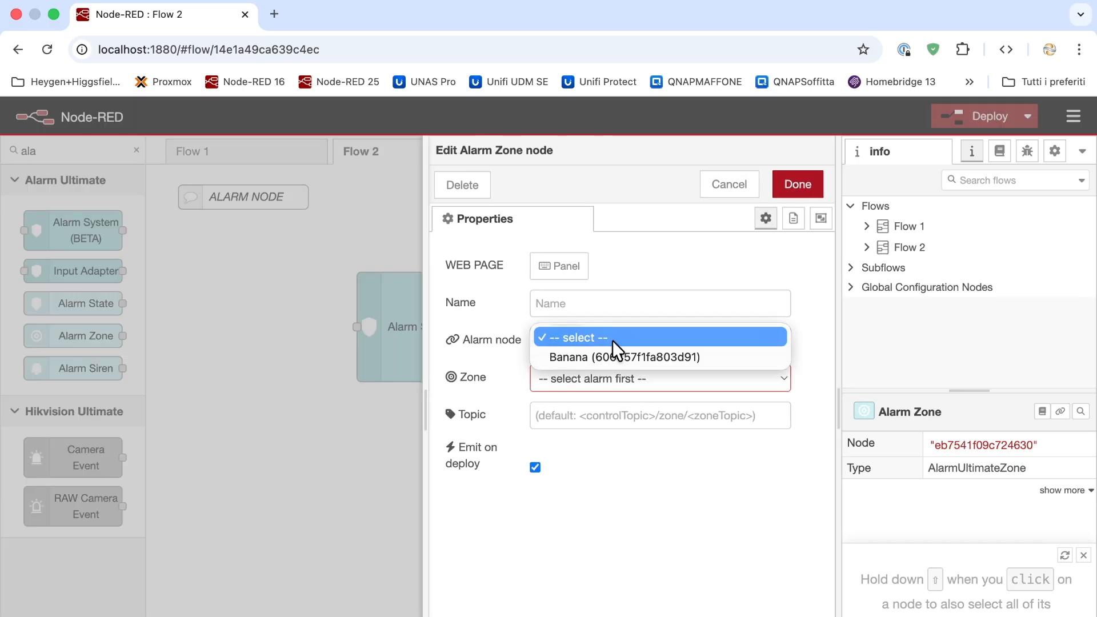
left_click(611, 355)
left_click(609, 380)
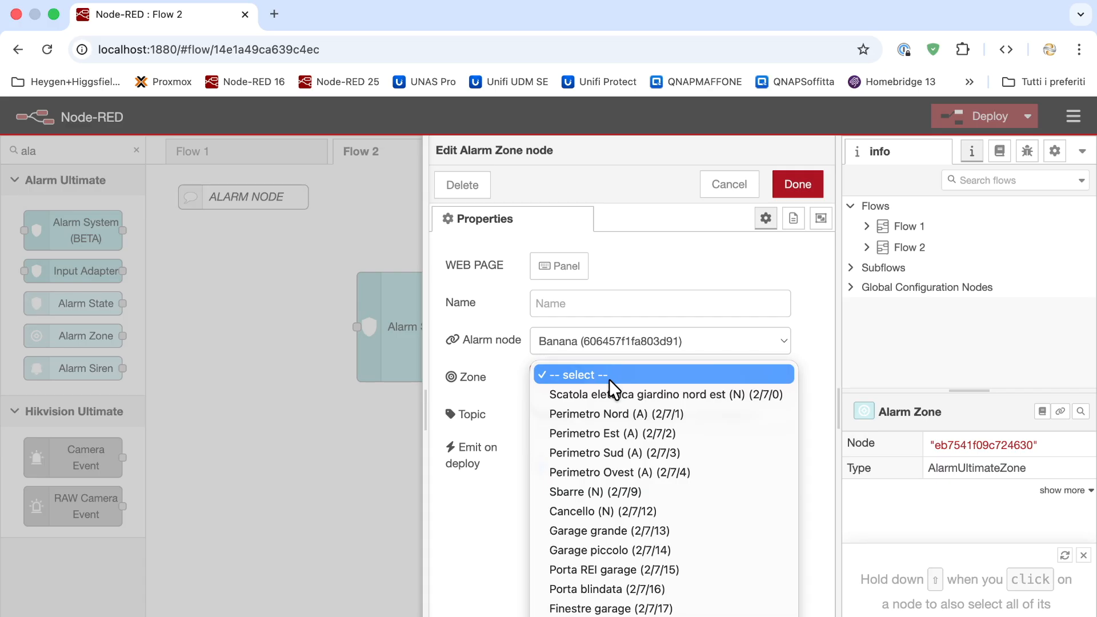
left_click(673, 393)
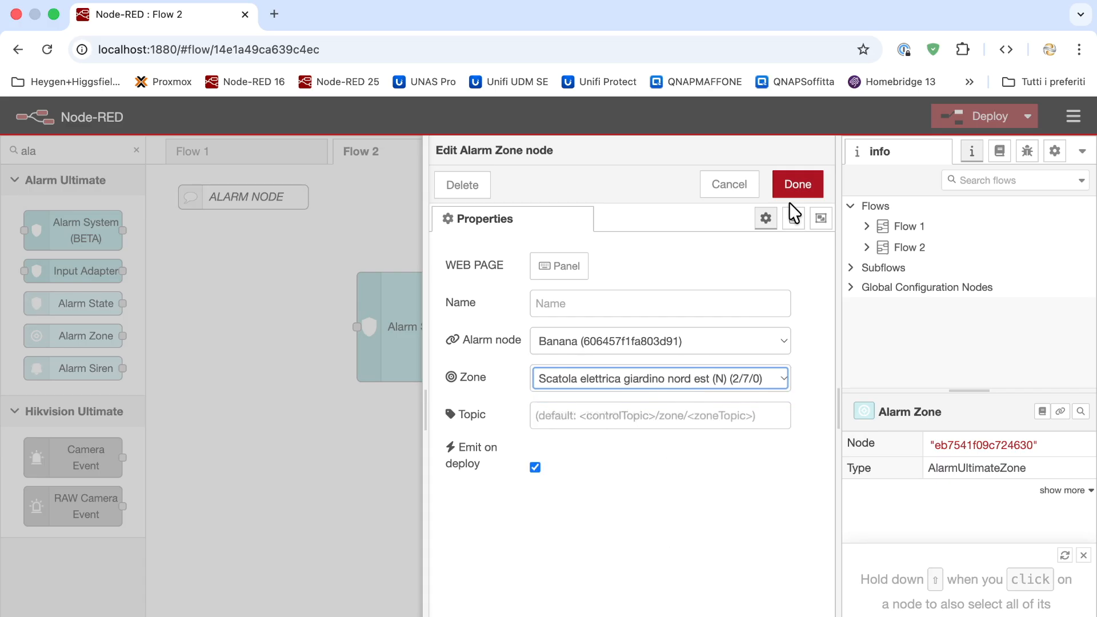
left_click(741, 188)
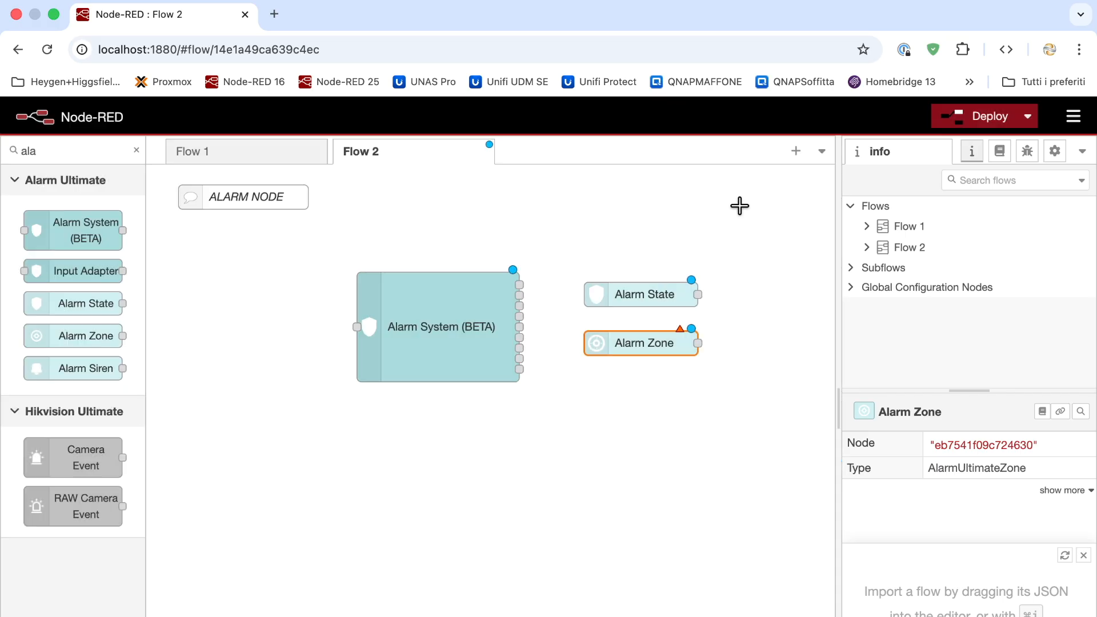
Add an Alarm Siren node linked to the Banana alarm
left_click_drag(74, 374, 652, 392)
double_click(666, 398)
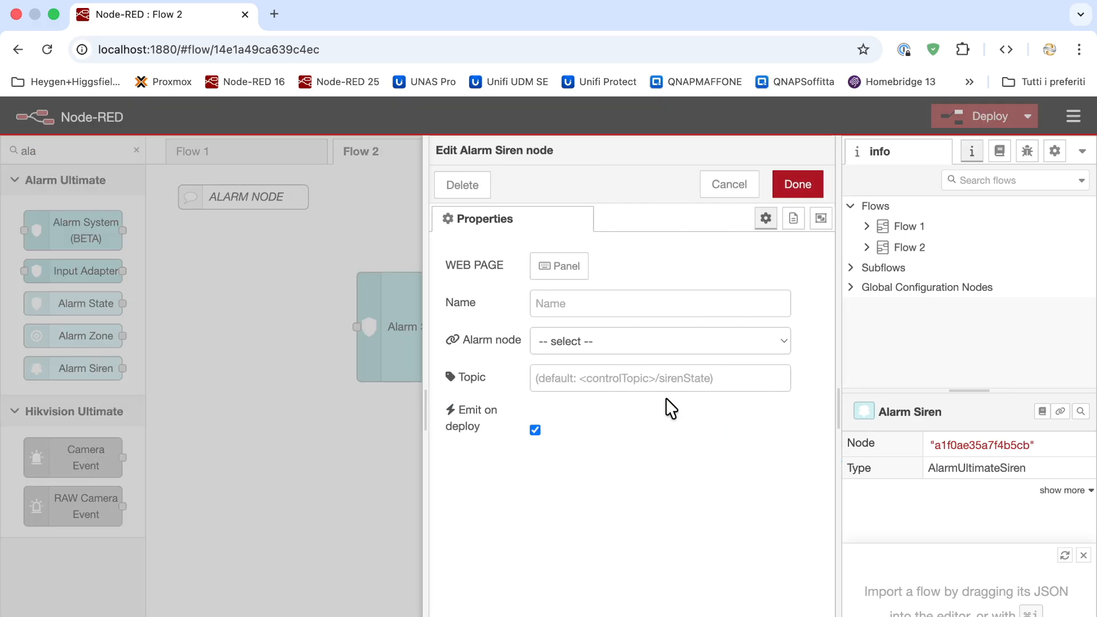
left_click(660, 346)
left_click(656, 356)
left_click(796, 185)
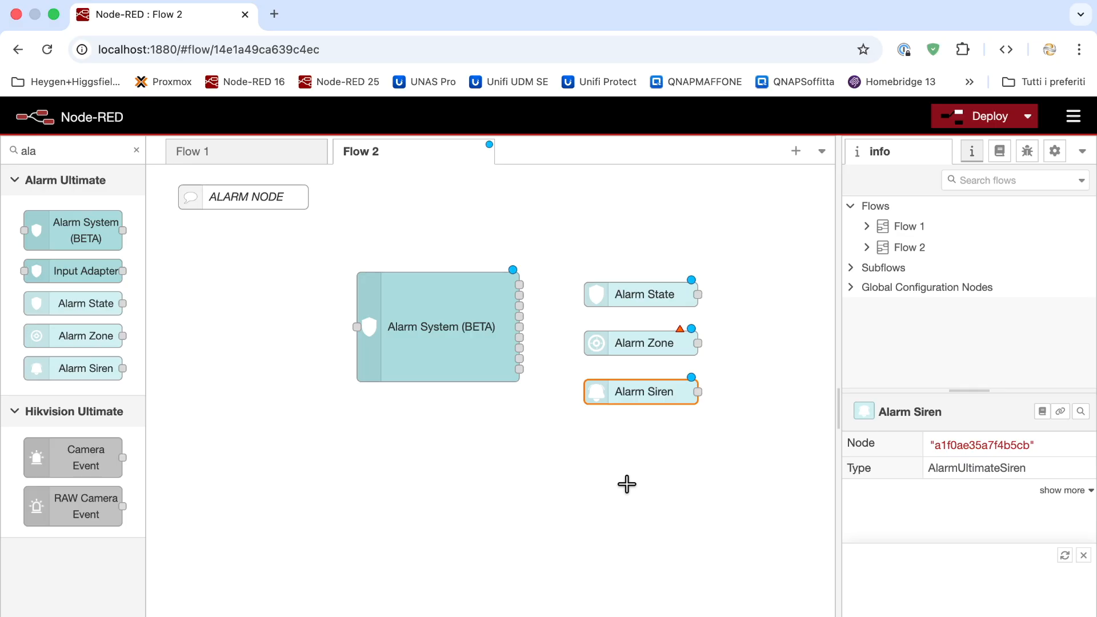
Place an Input Adapter node below the Alarm System node, shifted slightly left
left_click_drag(93, 272, 466, 443)
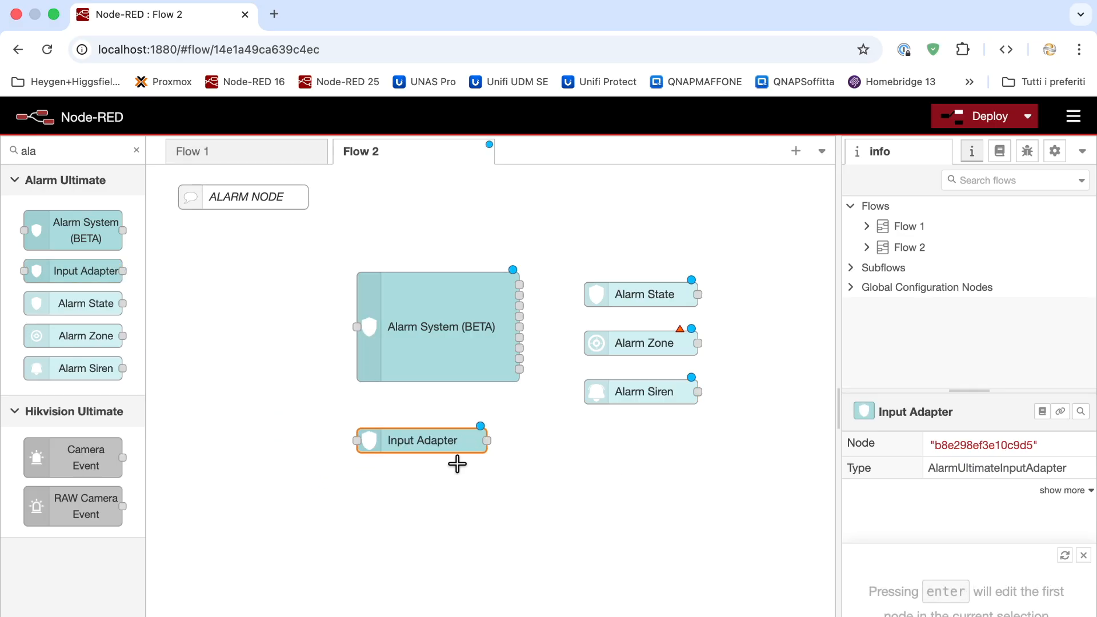
mouse_move(434, 444)
left_mouse_down()
mouse_move(383, 444)
mouse_move(426, 444)
left_mouse_up()
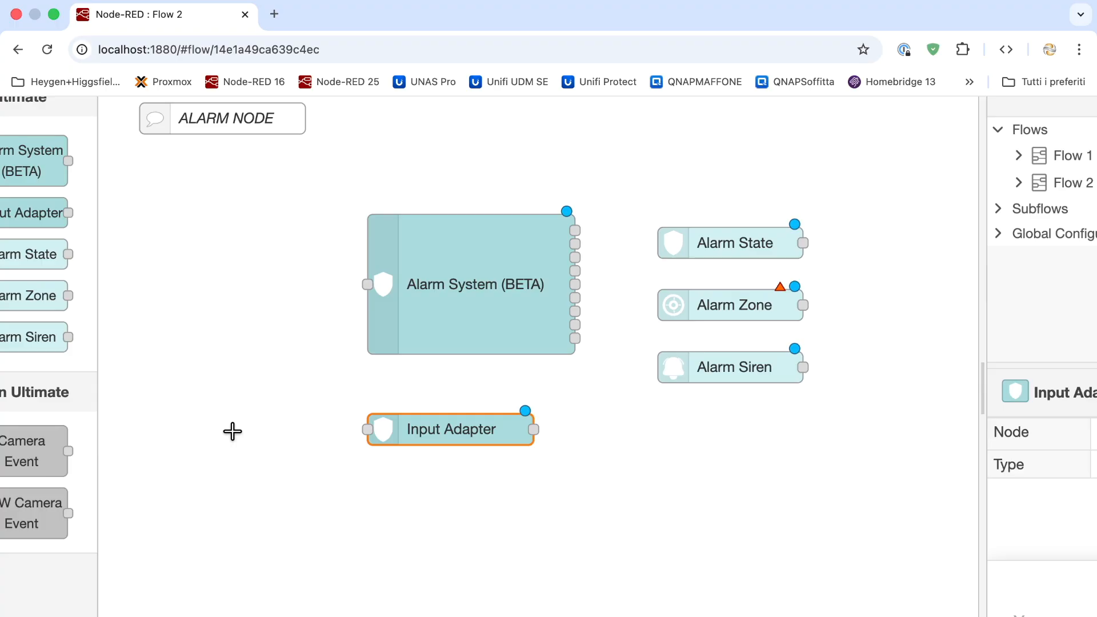
double_click(420, 435)
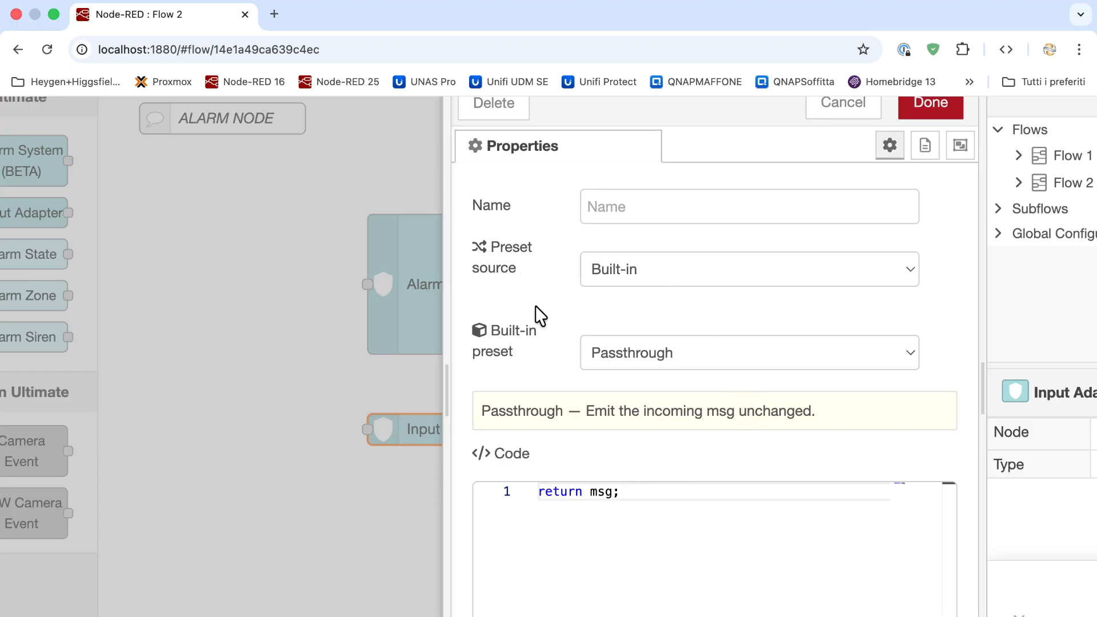
Set the Input Adapter's built-in preset to AX Pro (Hikvision Ultimate)
left_click(672, 360)
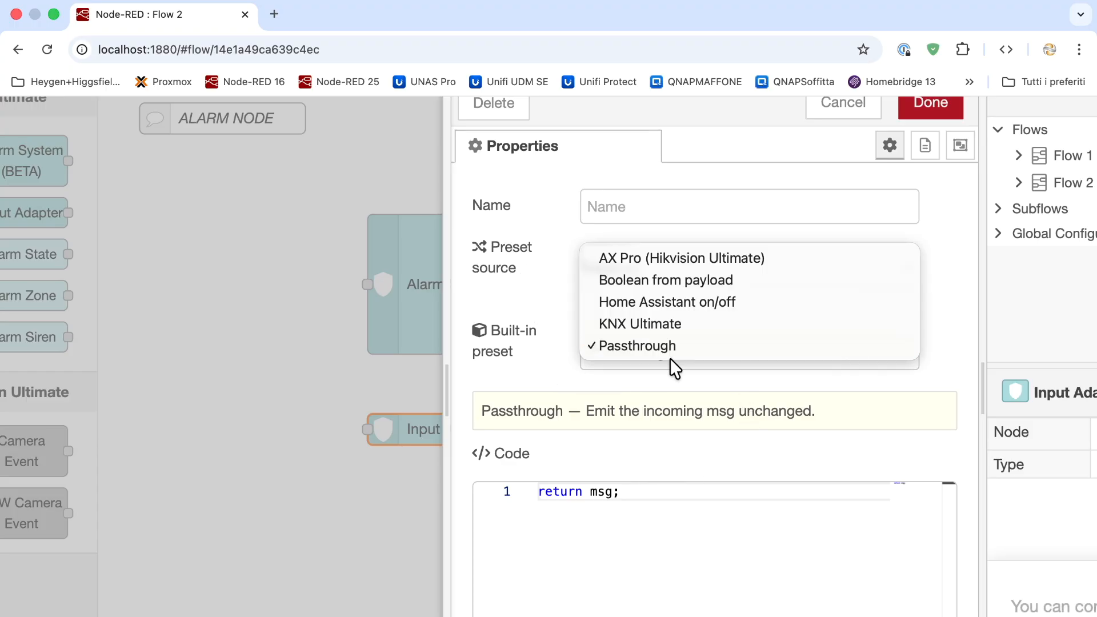
left_click(716, 265)
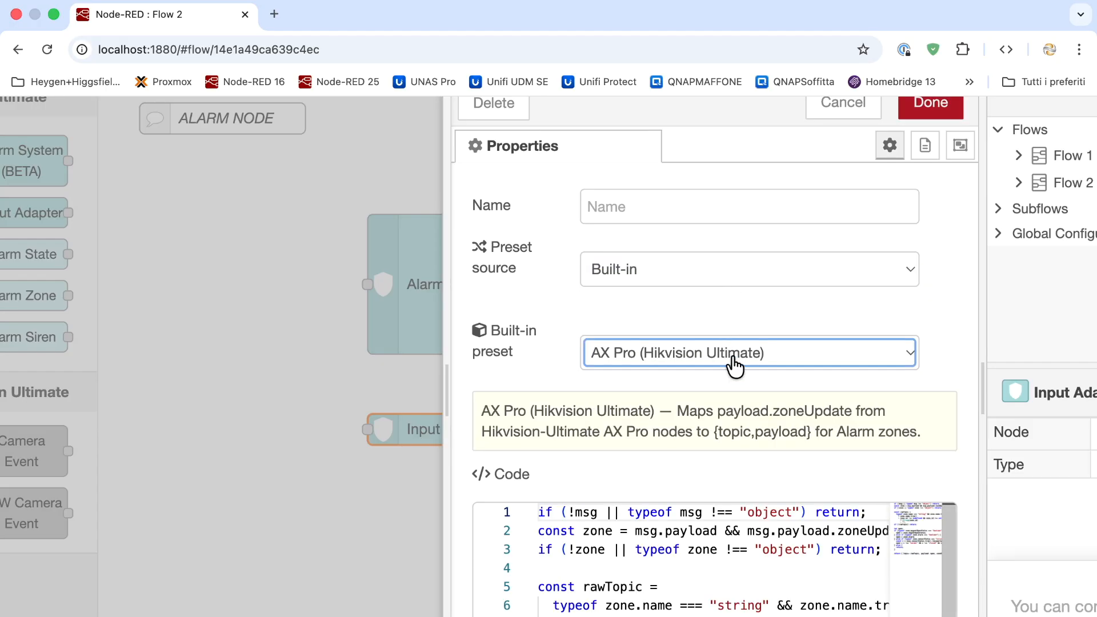
scroll(735, 367, "down", 2)
scroll(732, 411, "up", 2)
left_click(928, 112)
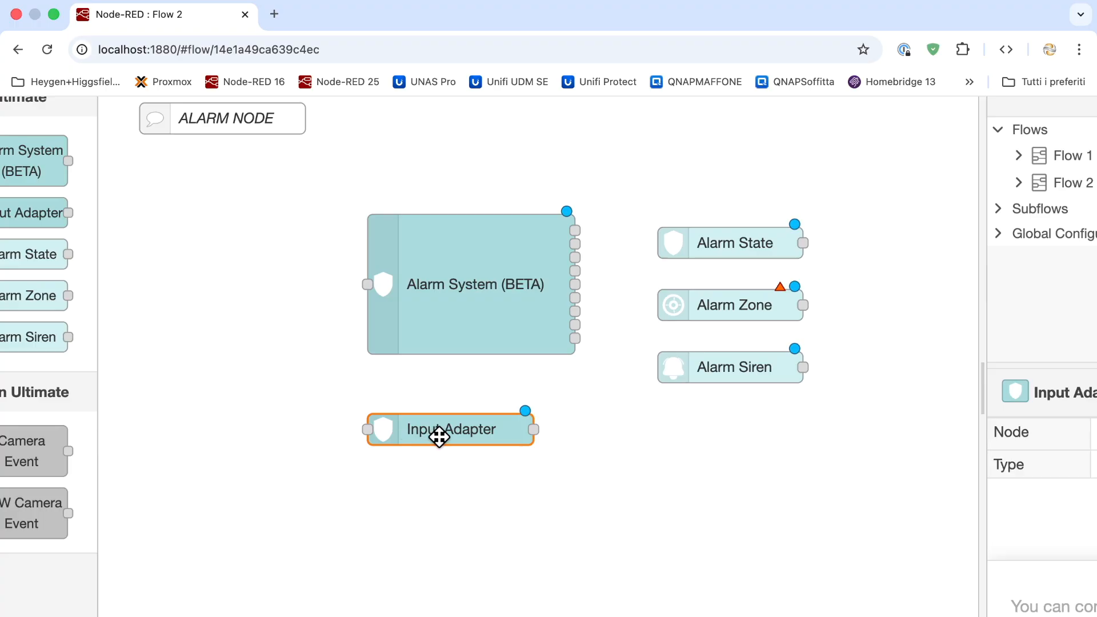
Wire the Input Adapter output into Alarm System and deploy despite the unconfigured-node warnings
left_click_drag(473, 349, 366, 285)
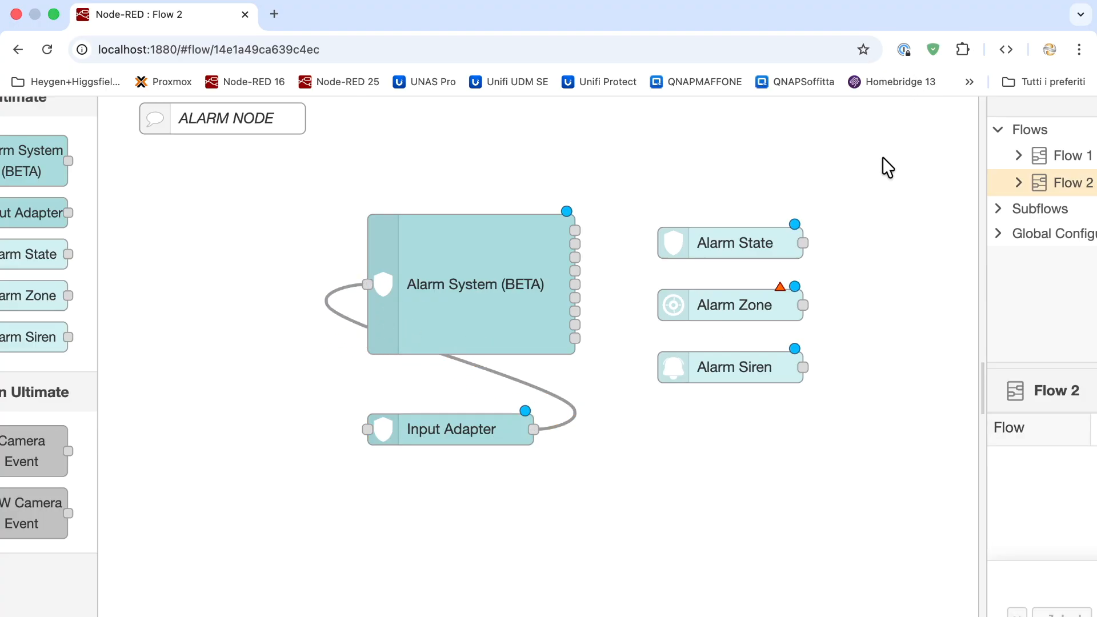
scroll(887, 166, "up", 2)
scroll(888, 167, "right", 4)
left_click(954, 121)
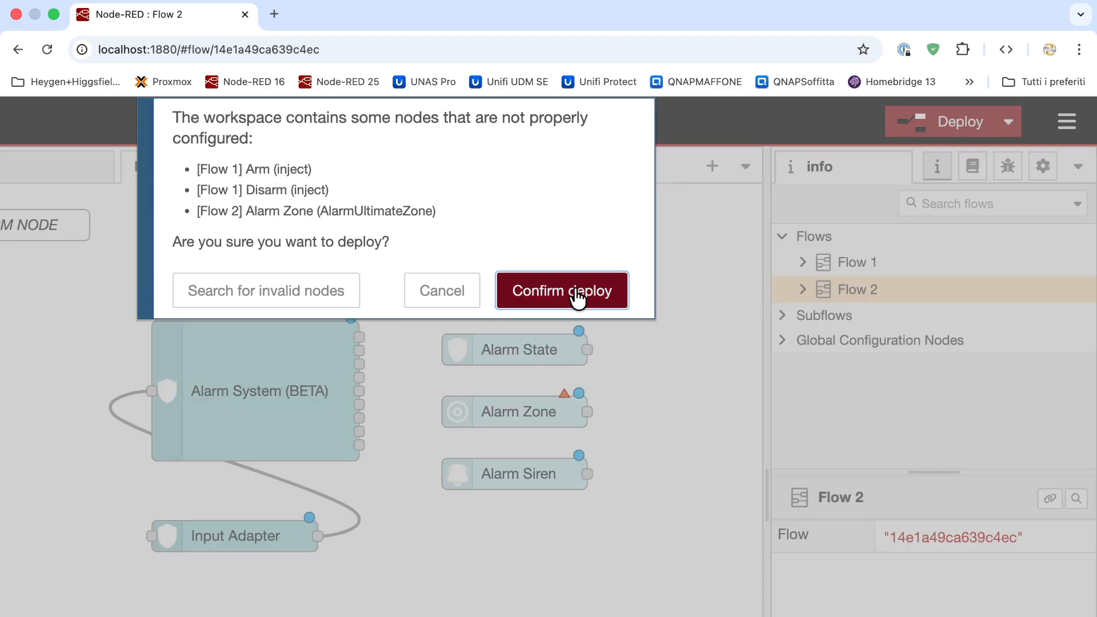
left_click(579, 297)
scroll(572, 287, "left", 5)
scroll(510, 429, "down", 5)
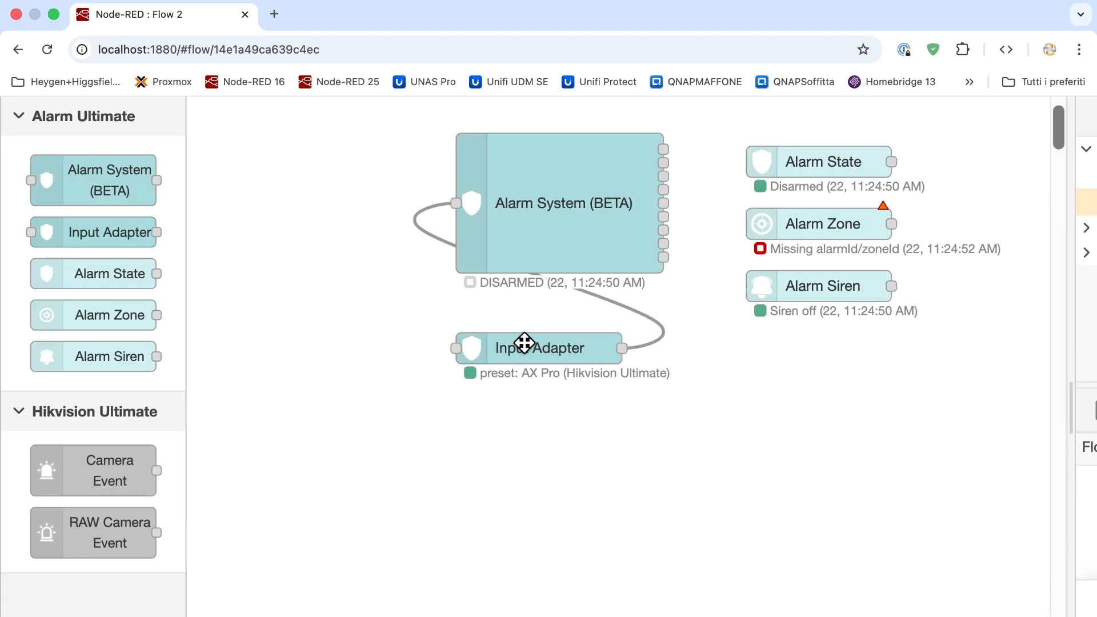
Reopen the Input Adapter and try Home Assistant, KNX and Passthrough presets, ending on 'Boolean from payload'
double_click(543, 347)
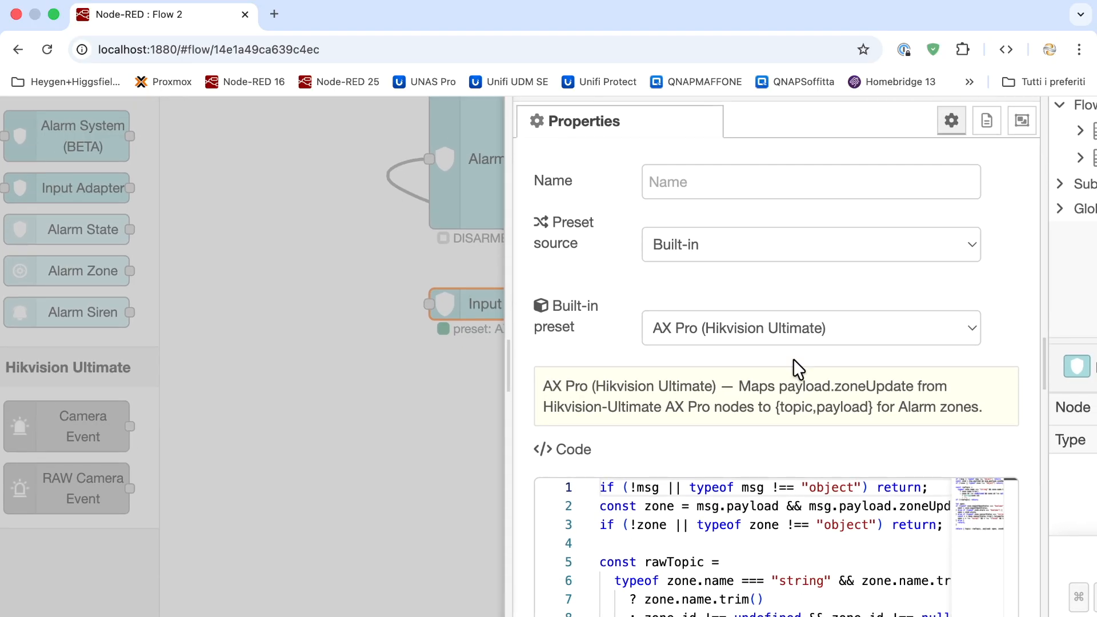
left_click(791, 336)
left_click(808, 362)
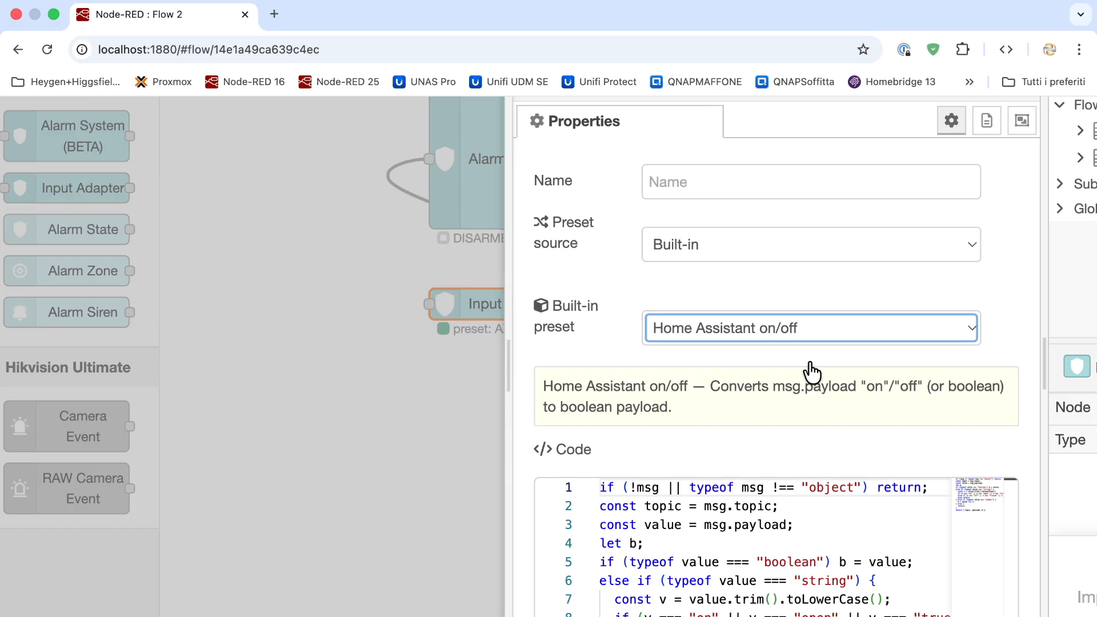
left_click(789, 334)
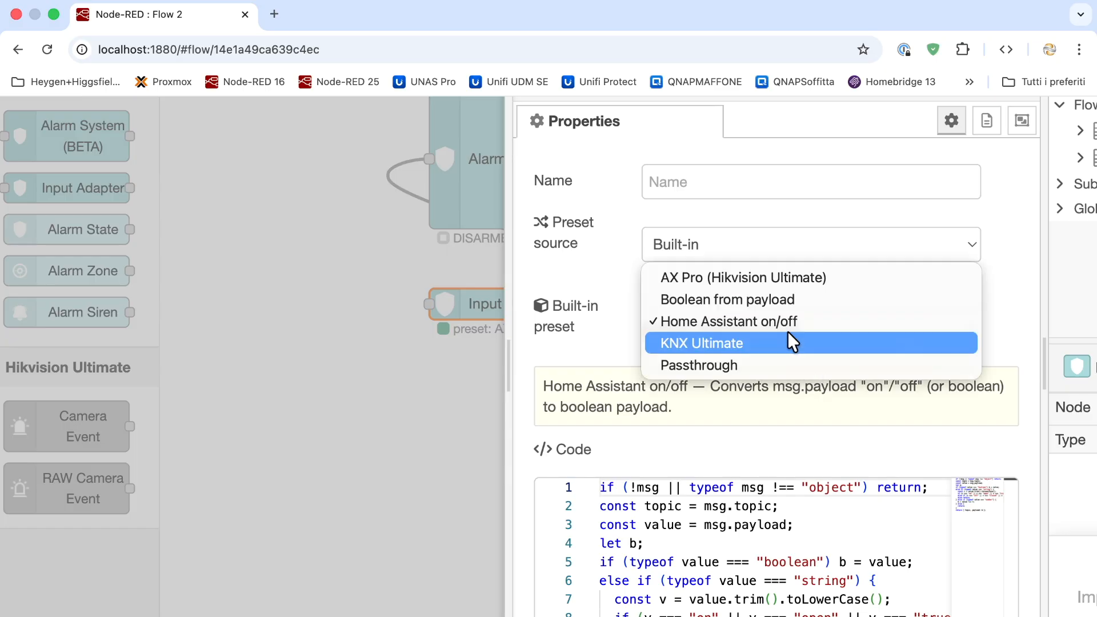
left_click(777, 343)
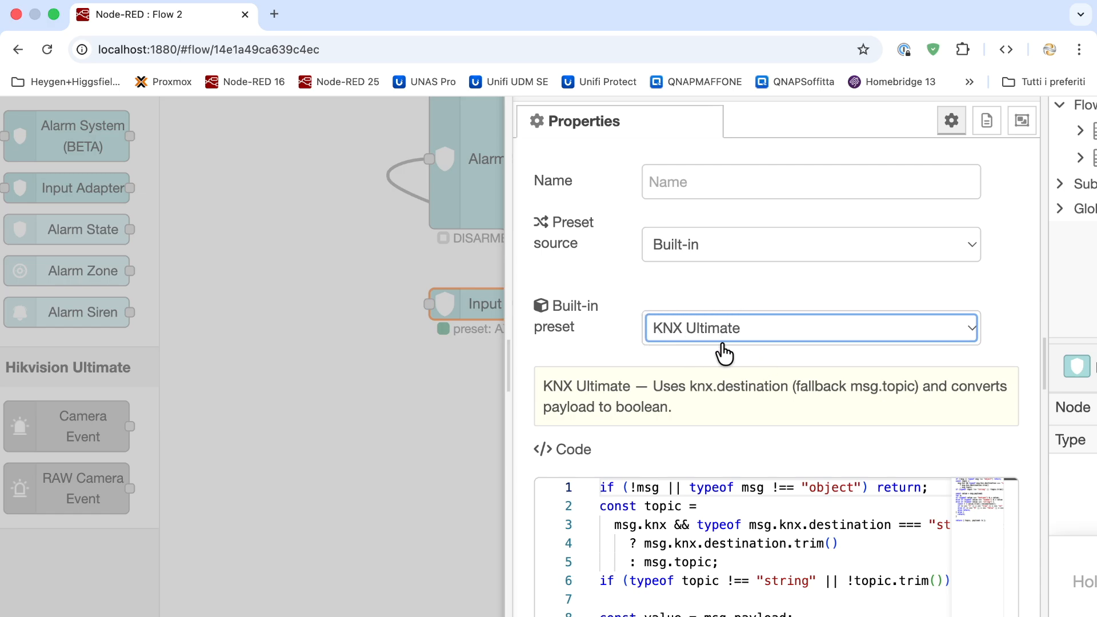
left_click(760, 328)
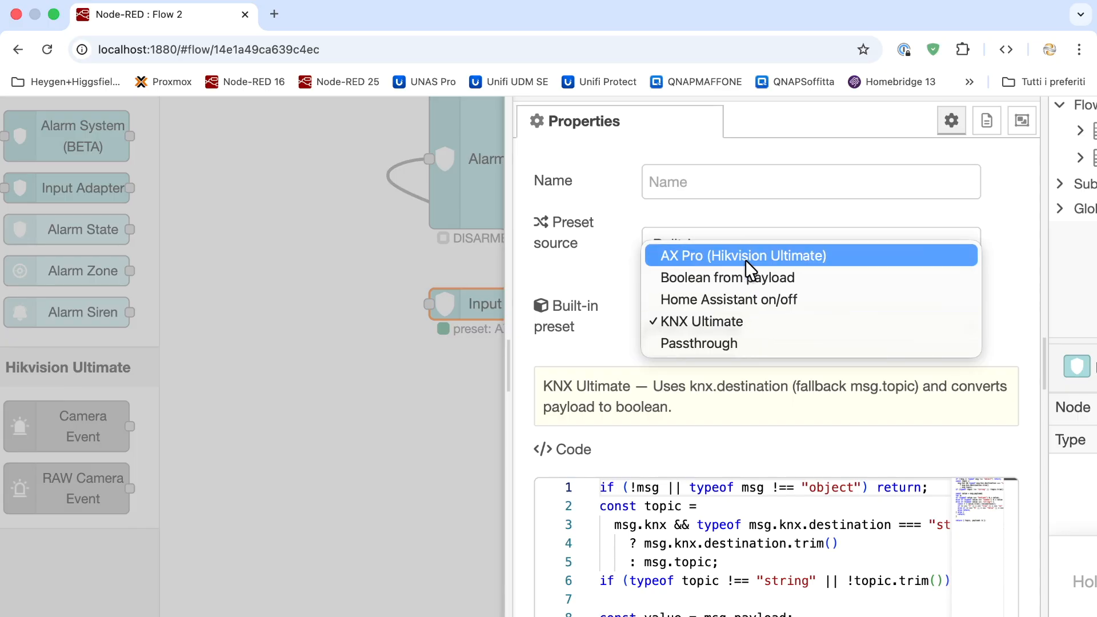
left_click(608, 343)
left_click(723, 334)
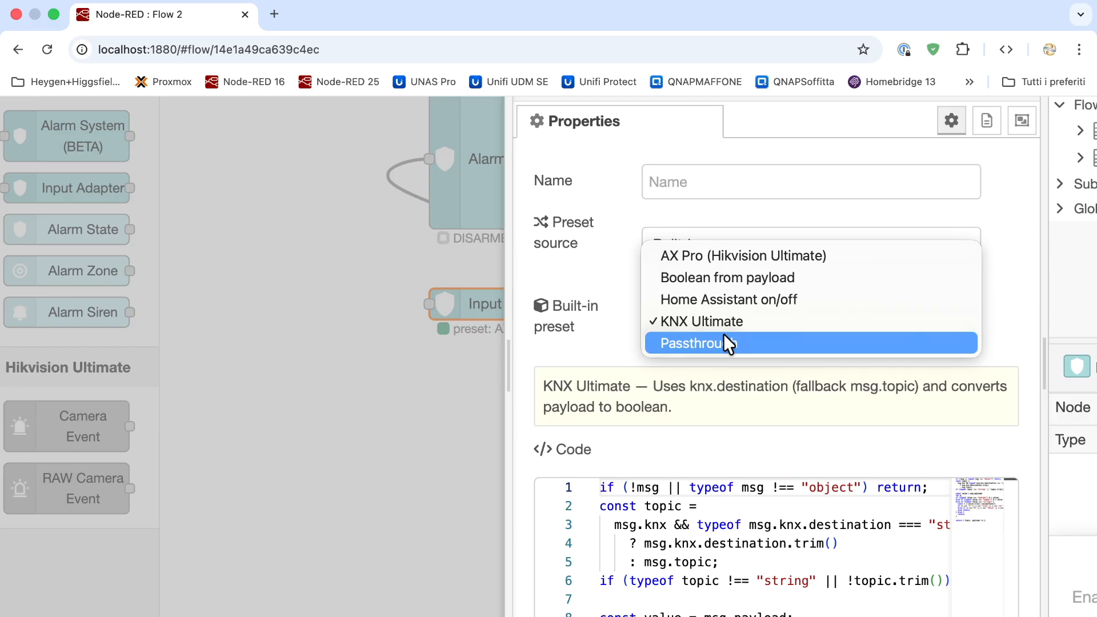
left_click(745, 342)
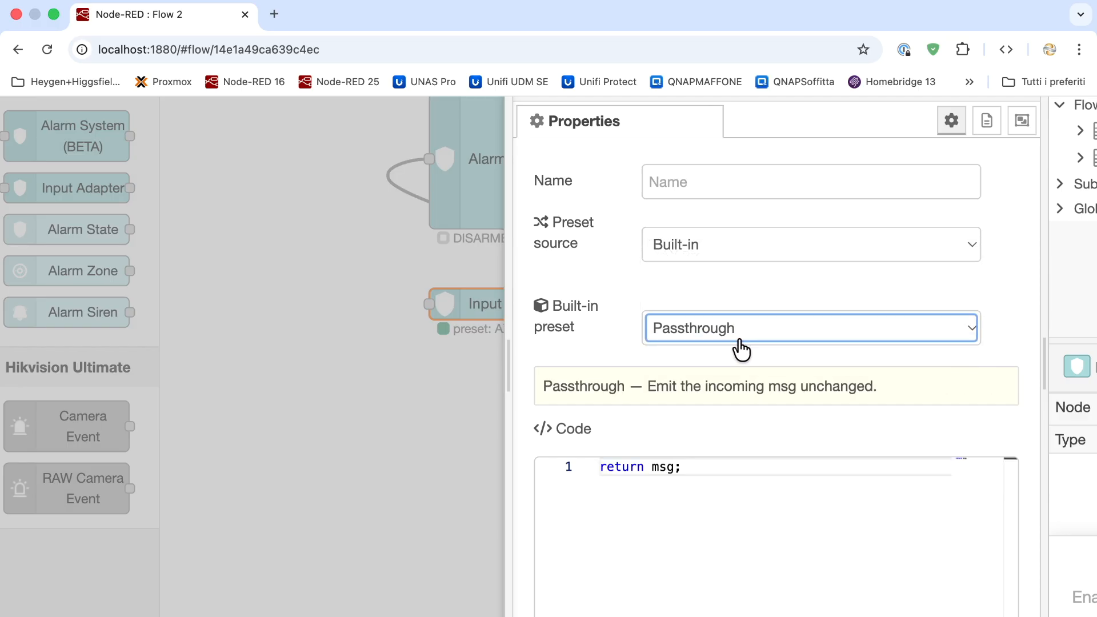
left_click(738, 340)
left_click(747, 261)
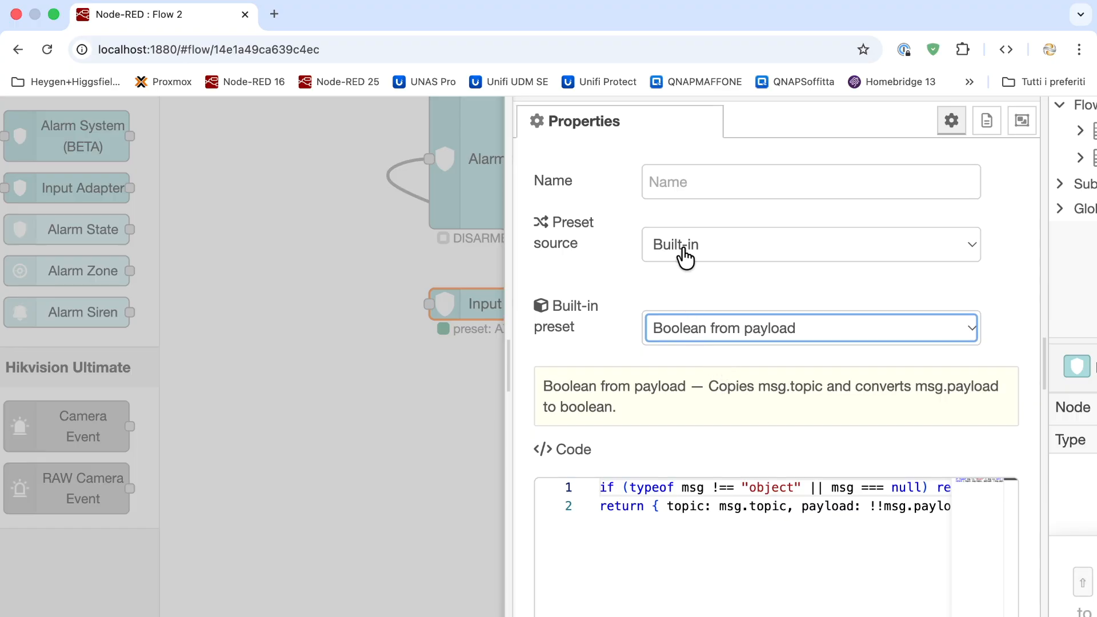
left_click(763, 262)
Switch Preset source to User, insert msg.topic = 'hello'; above return msg;, and confirm
left_click(754, 258)
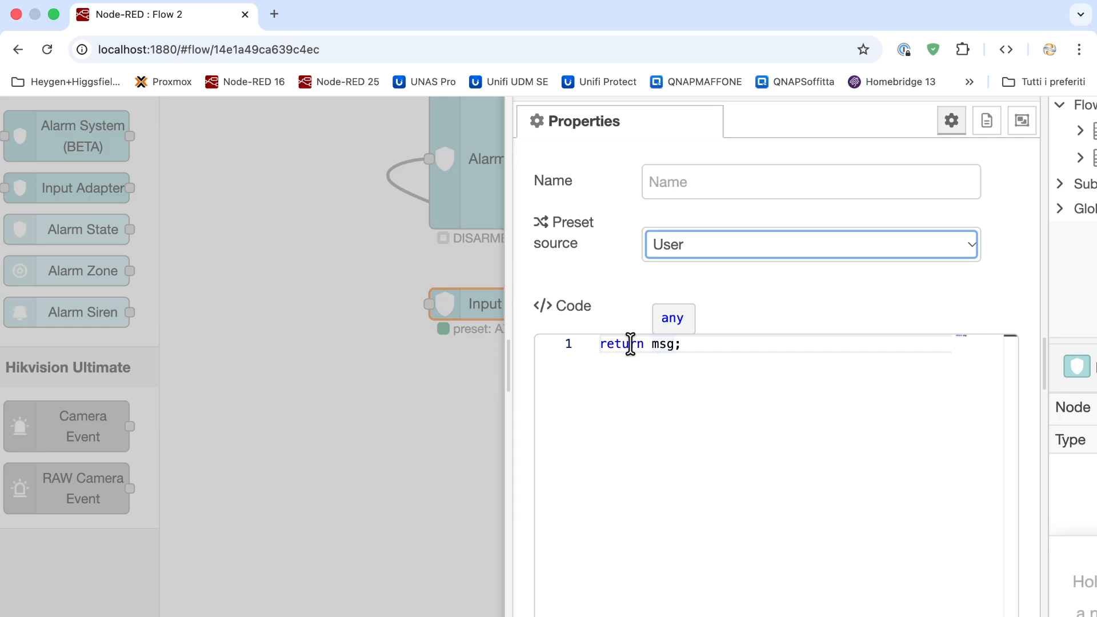
left_click(599, 343)
key("Return")
key("Up")
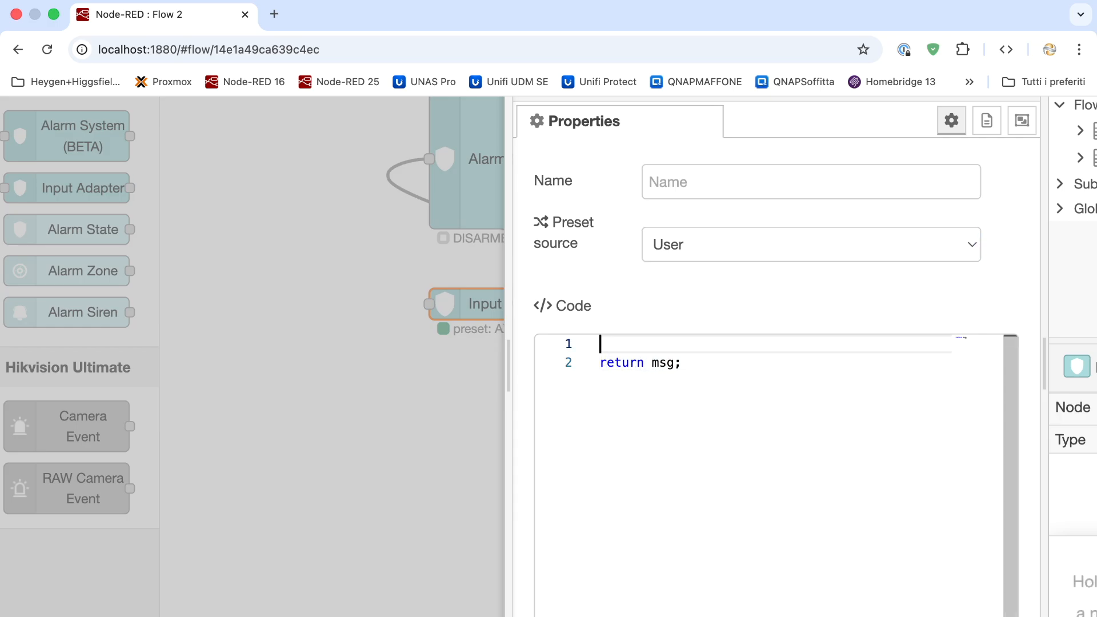
type("msg.topic = 'hello';")
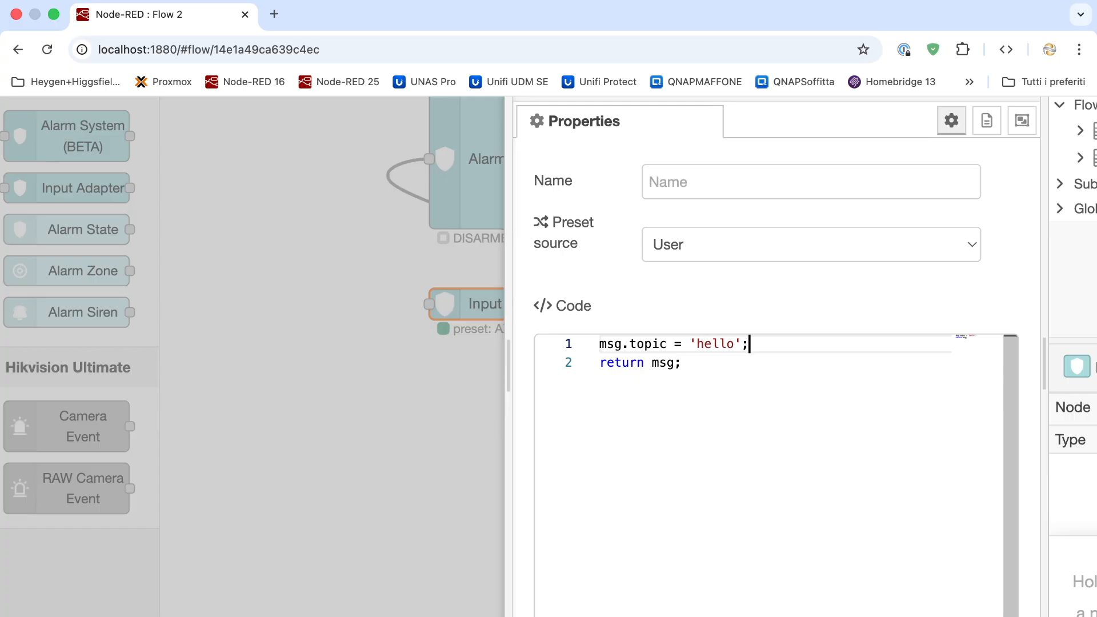
left_click(678, 416)
scroll(789, 290, "up", 4)
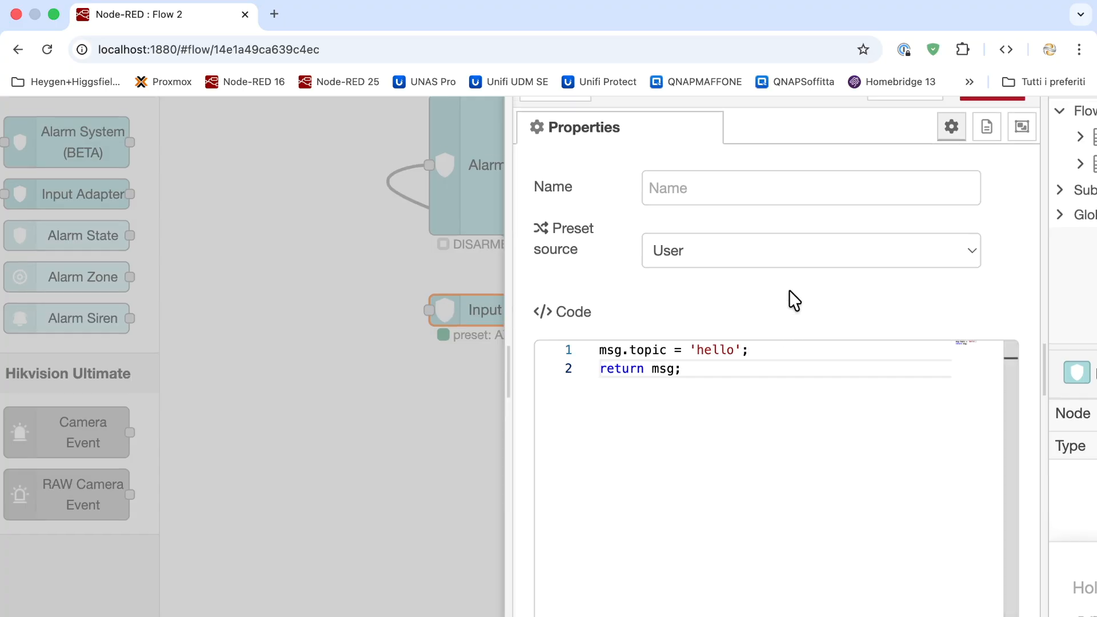
left_click(997, 220)
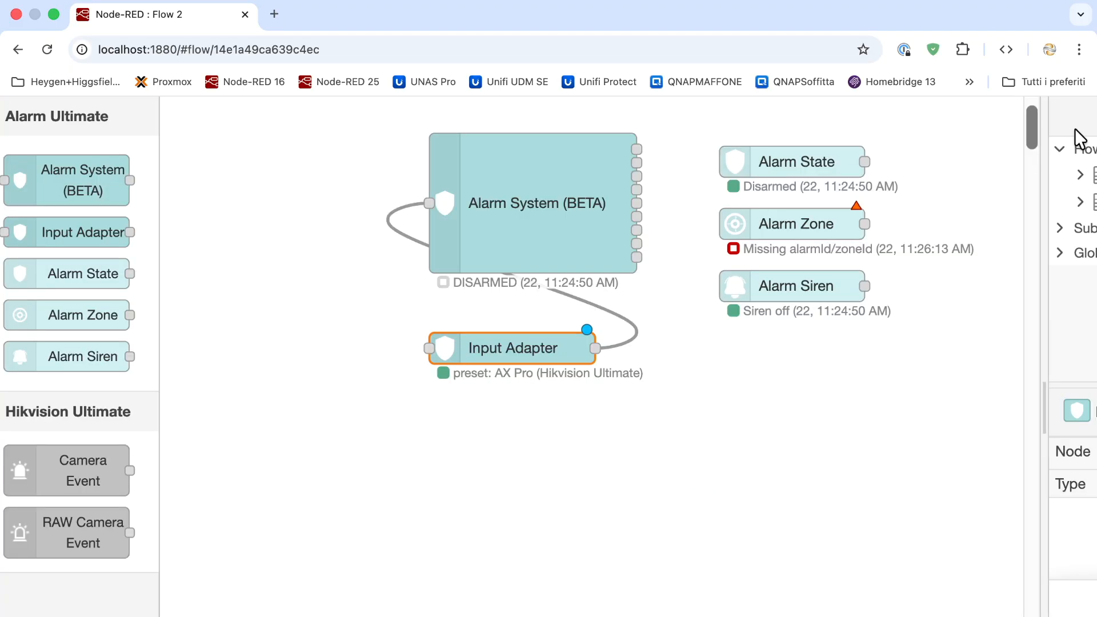
Scroll around the canvas to view Flow 1 with its lone ALARM NODE comment
scroll(912, 186, "up", 4)
scroll(912, 185, "right", 12)
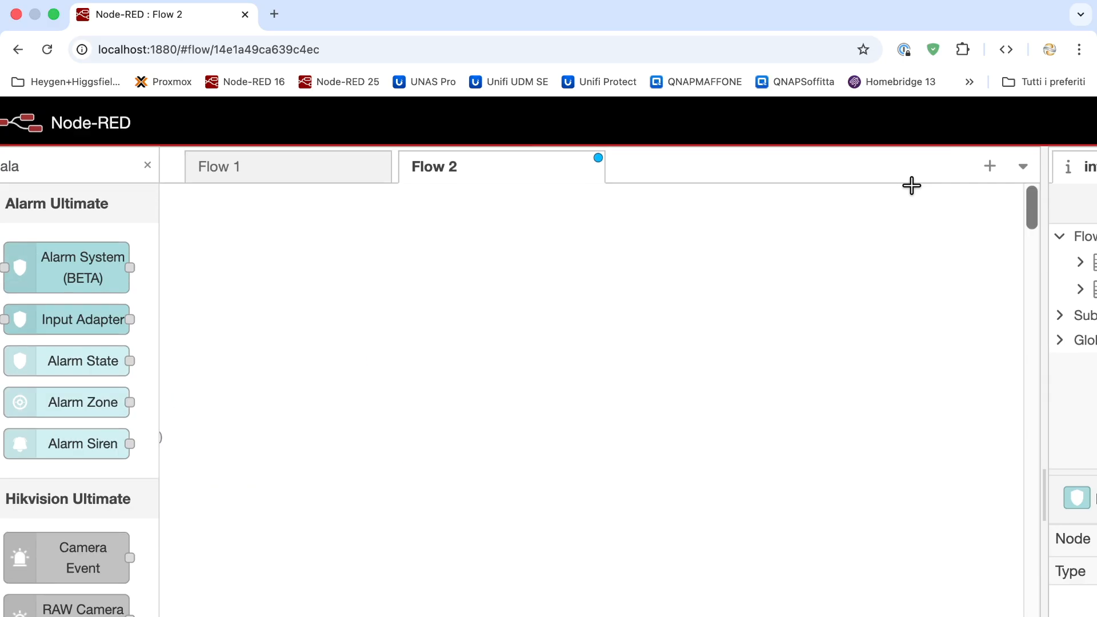
scroll(918, 183, "left", 12)
scroll(919, 183, "down", 3)
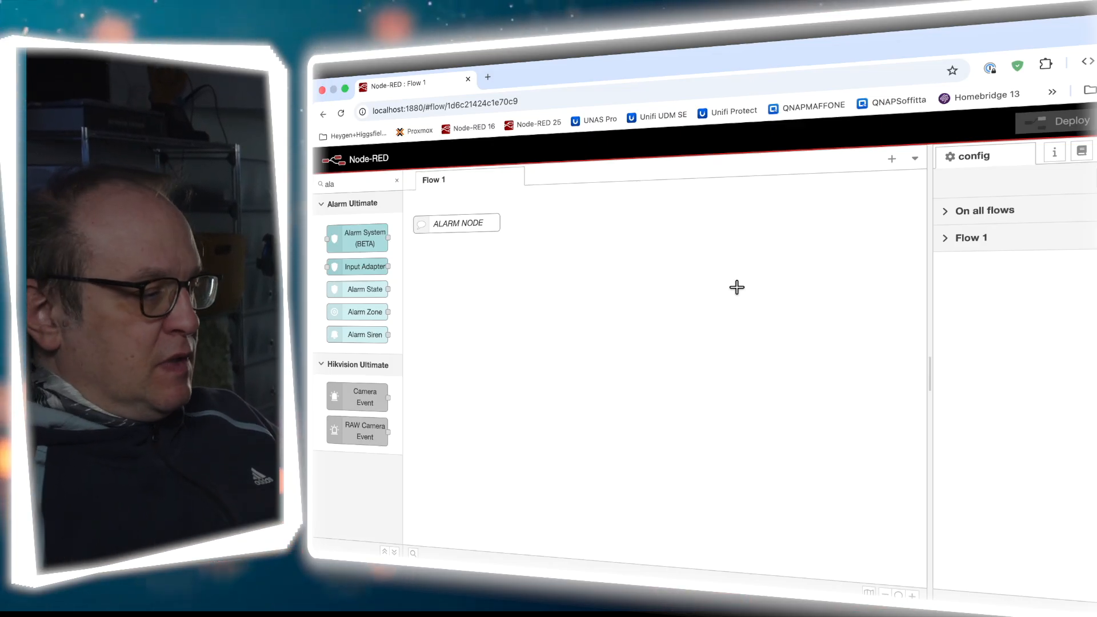
Add an Alarm System (BETA) node named 'Alarm Away' without a disarm code, and deploy
mouse_move(352, 242)
left_click_drag(352, 242, 656, 305)
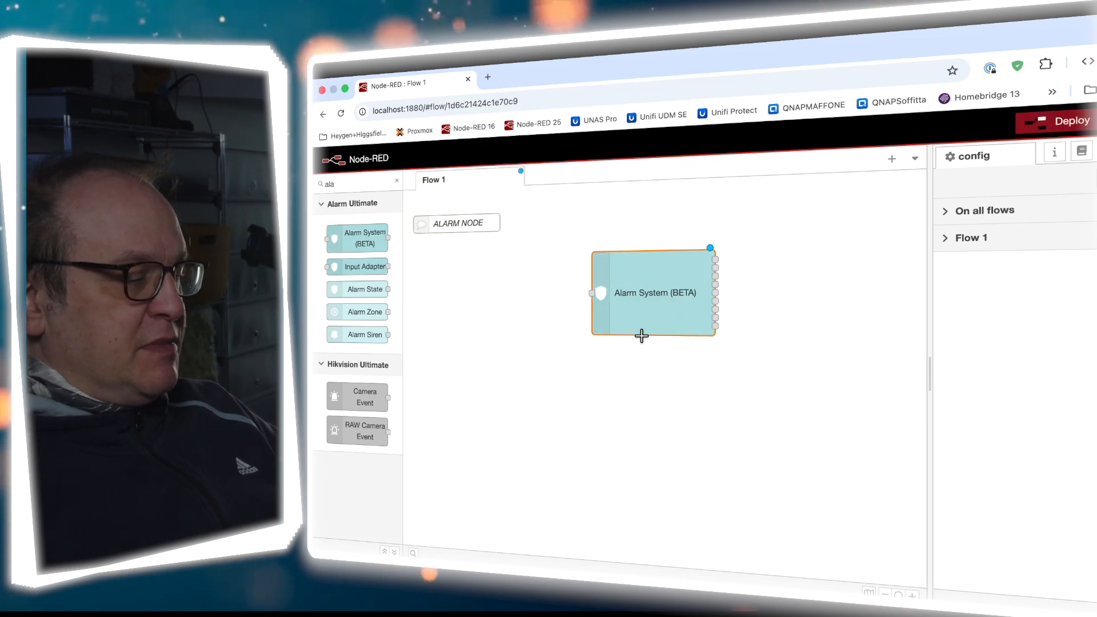
double_click(649, 320)
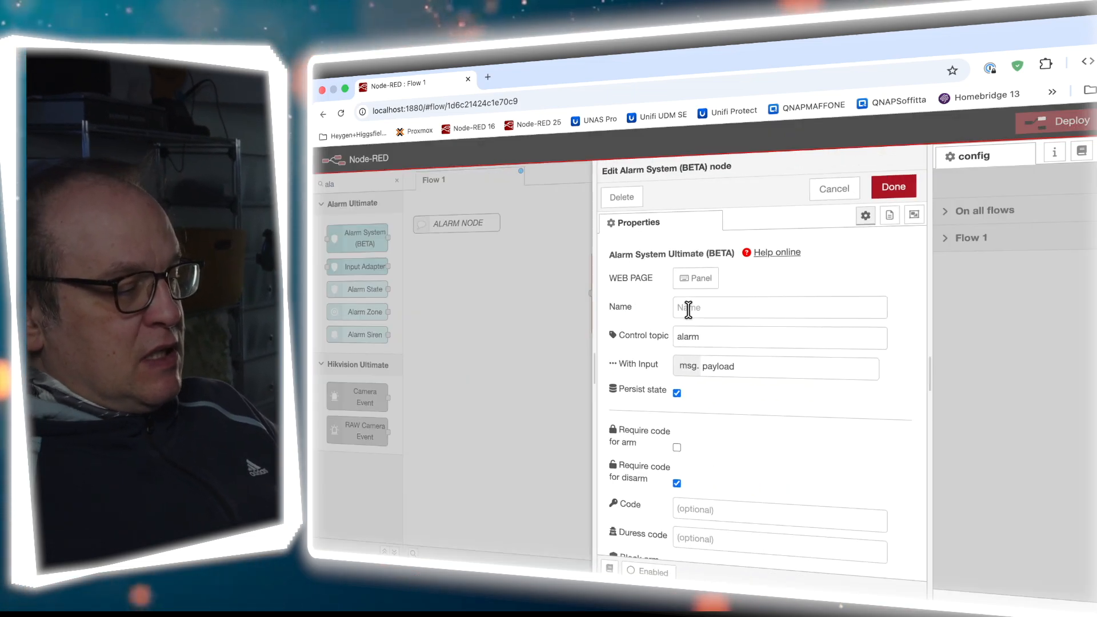
left_click(725, 307)
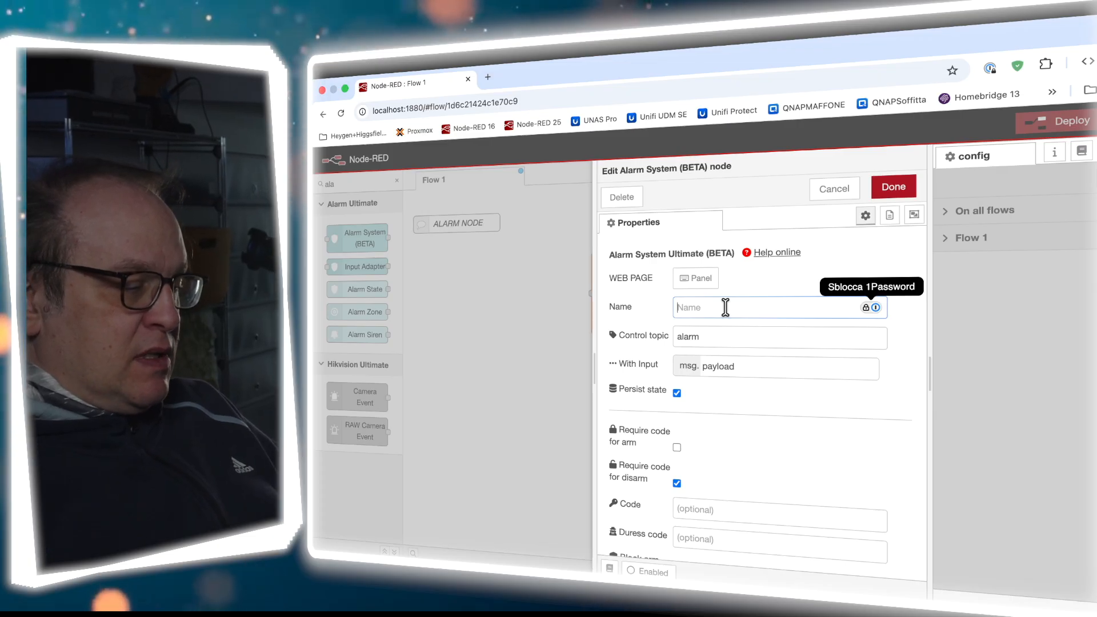
type("Alarm Away")
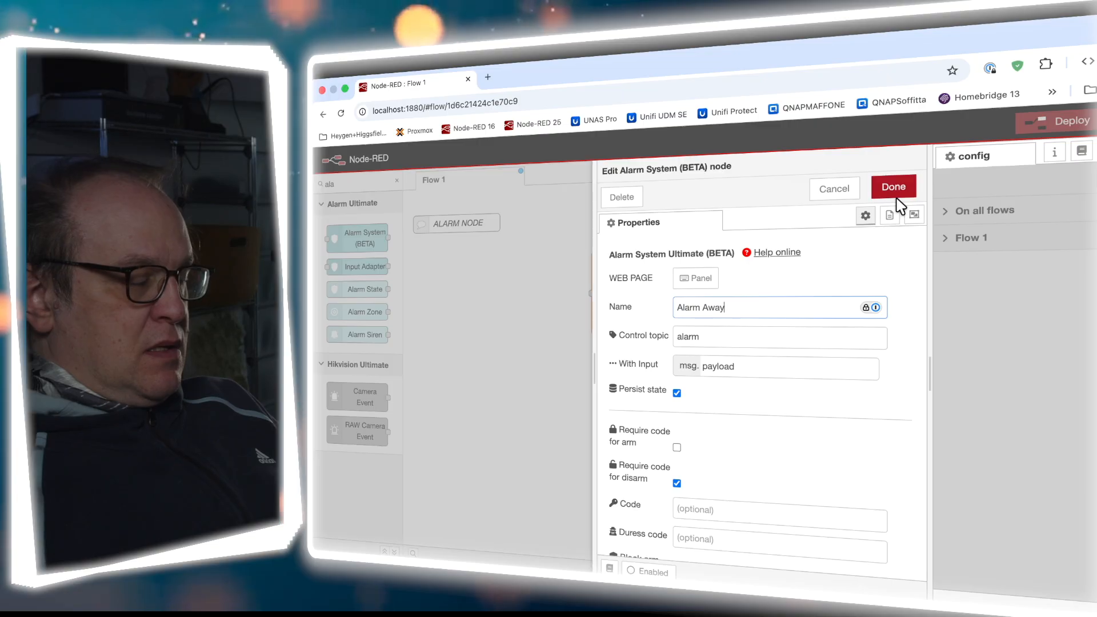
scroll(754, 429, "down", 5)
scroll(741, 434, "down", 1)
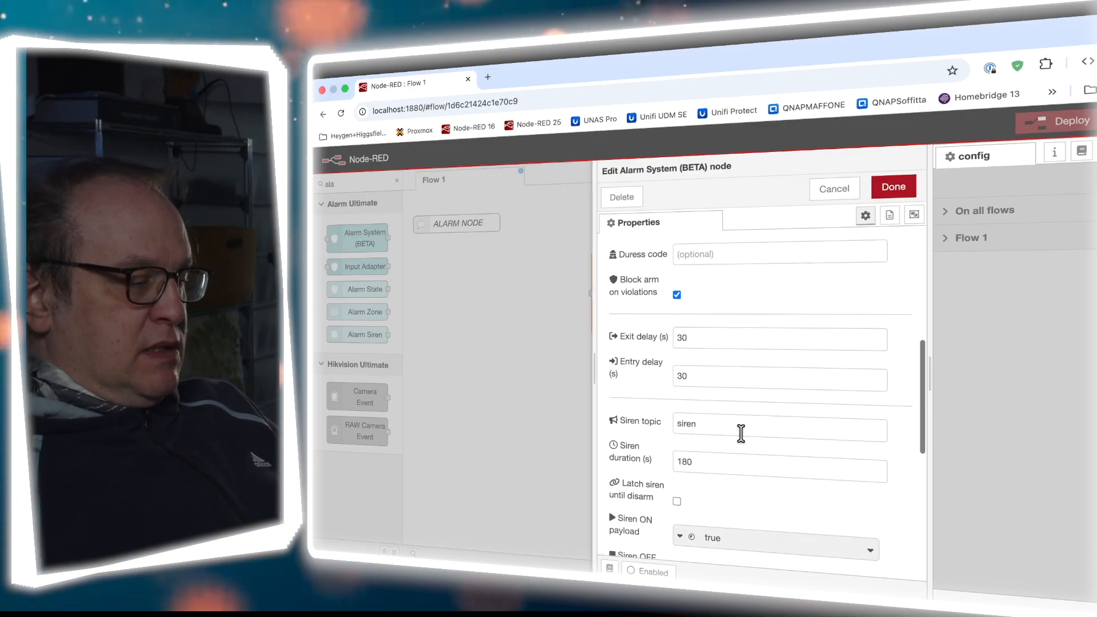
scroll(693, 375, "down", 3)
scroll(694, 377, "up", 5)
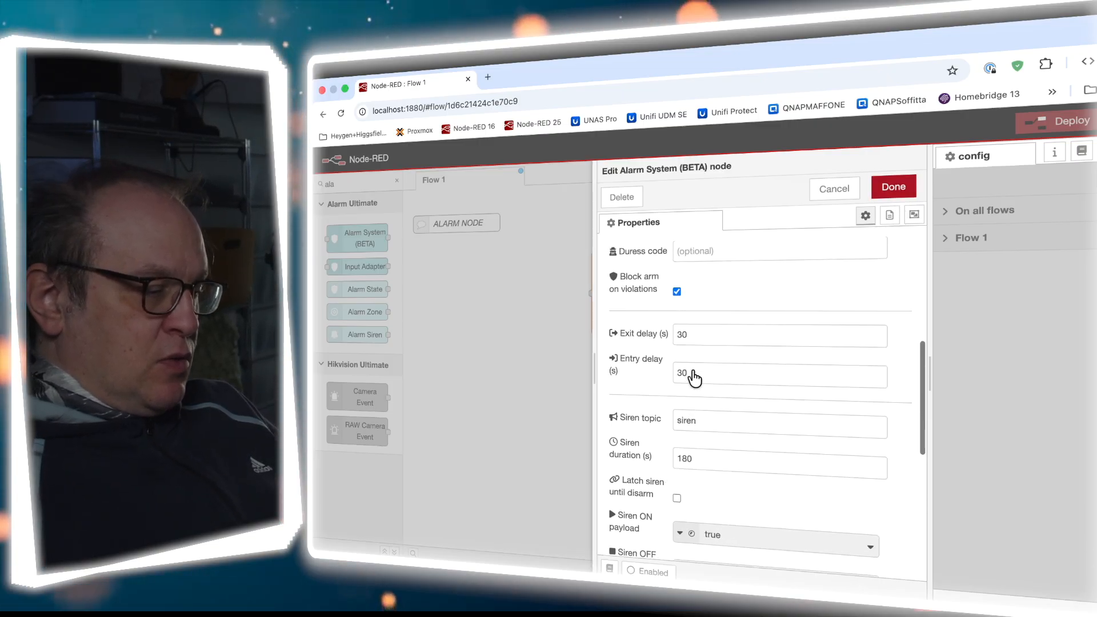
left_click(892, 190)
left_click(1036, 135)
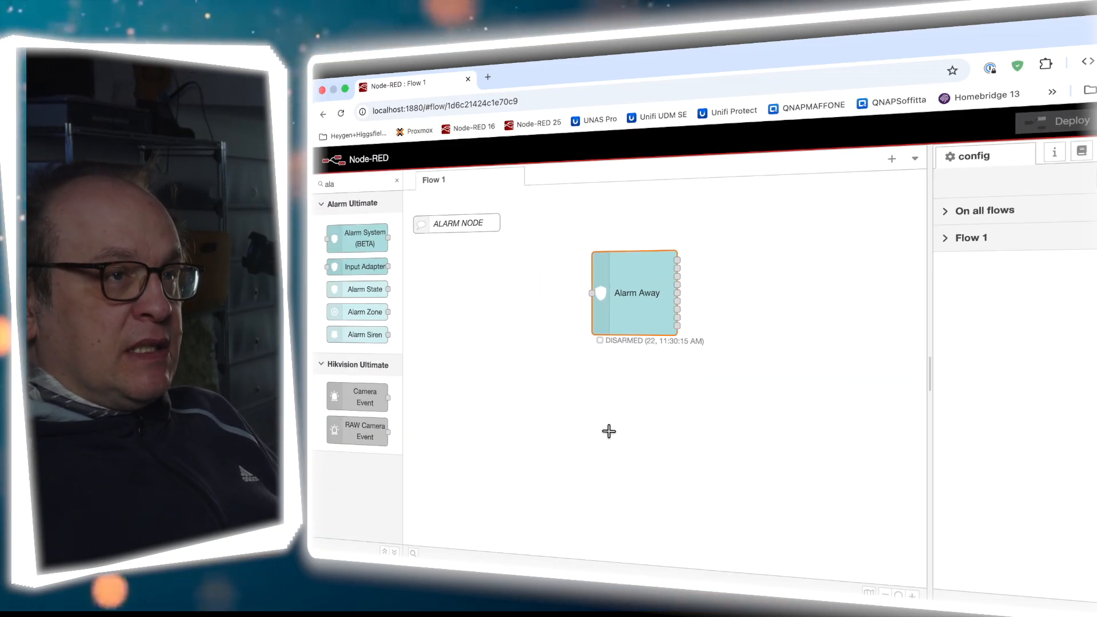
Reopen Alarm Away's settings and launch its zone manager from the Zones section
double_click(622, 326)
scroll(766, 361, "down", 2)
scroll(766, 361, "down", 5)
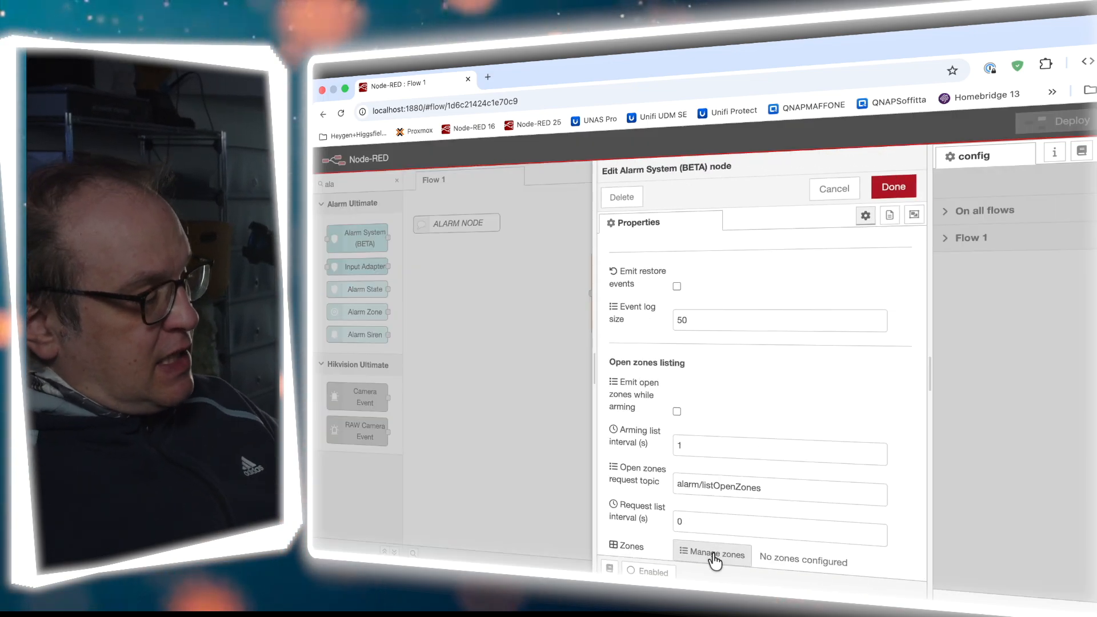
scroll(716, 558, "up", 3)
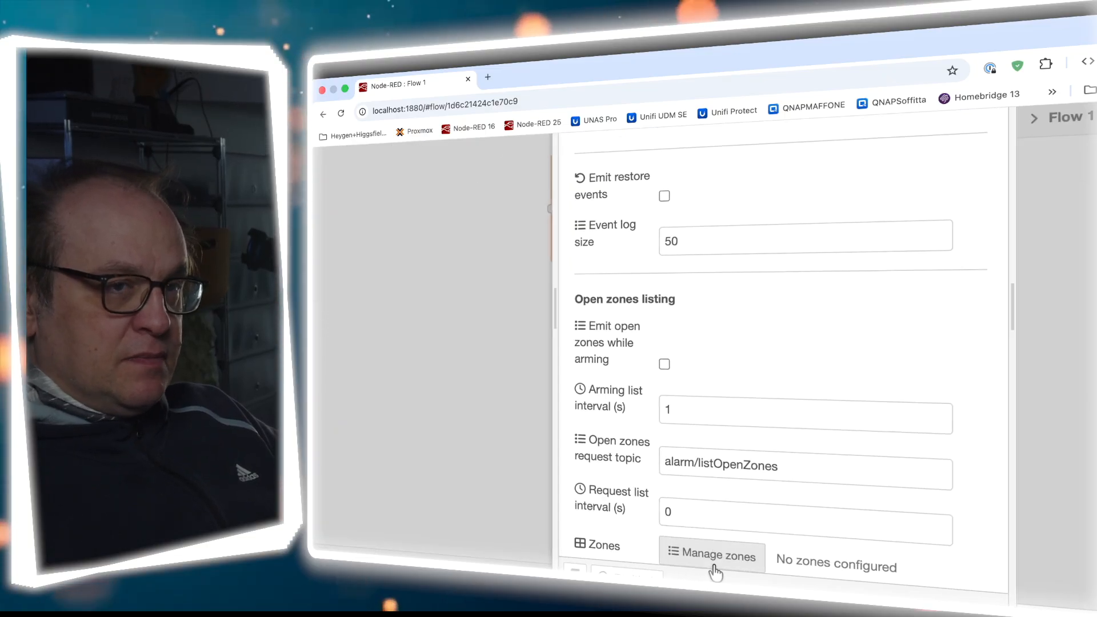
left_click(713, 560)
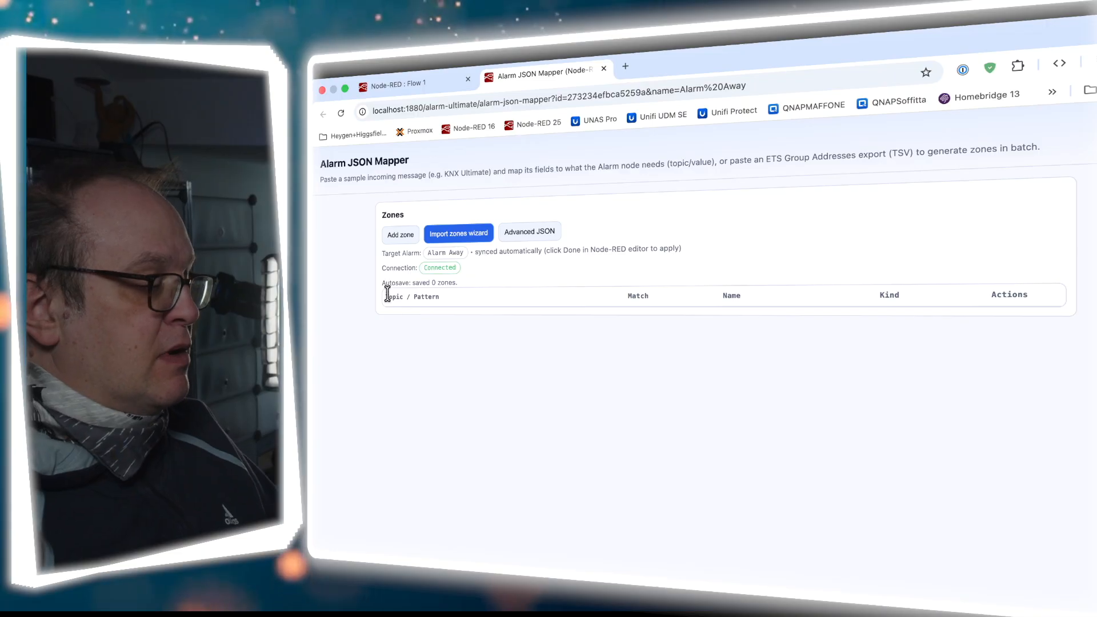
Add a new zone and enter sensor/maindoor as its topic pattern
scroll(388, 295, "up", 5)
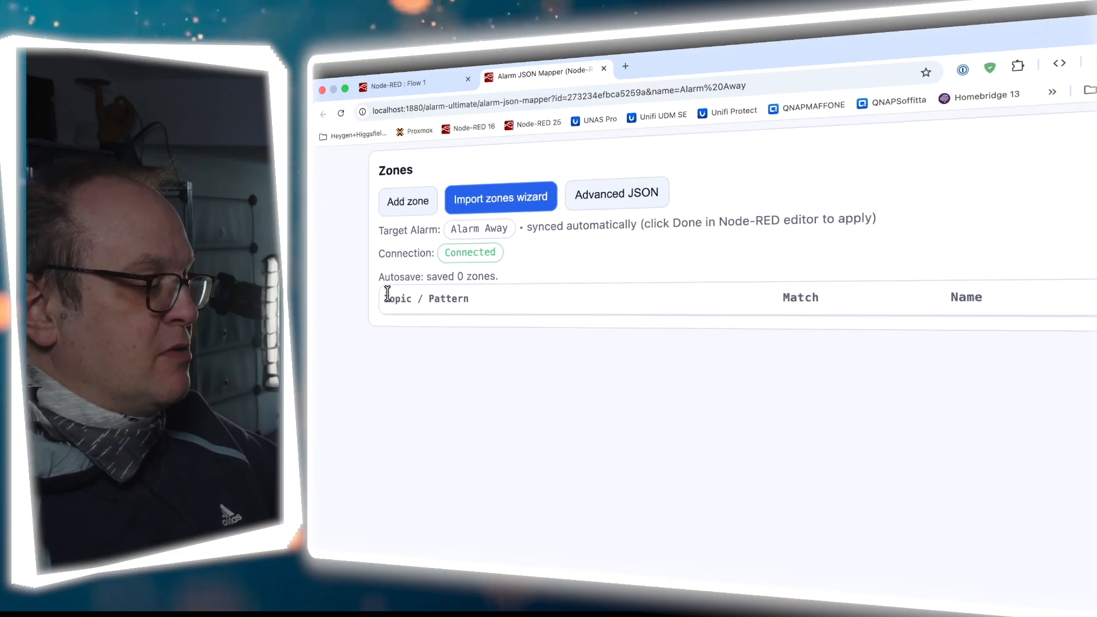
scroll(416, 323, "up", 2)
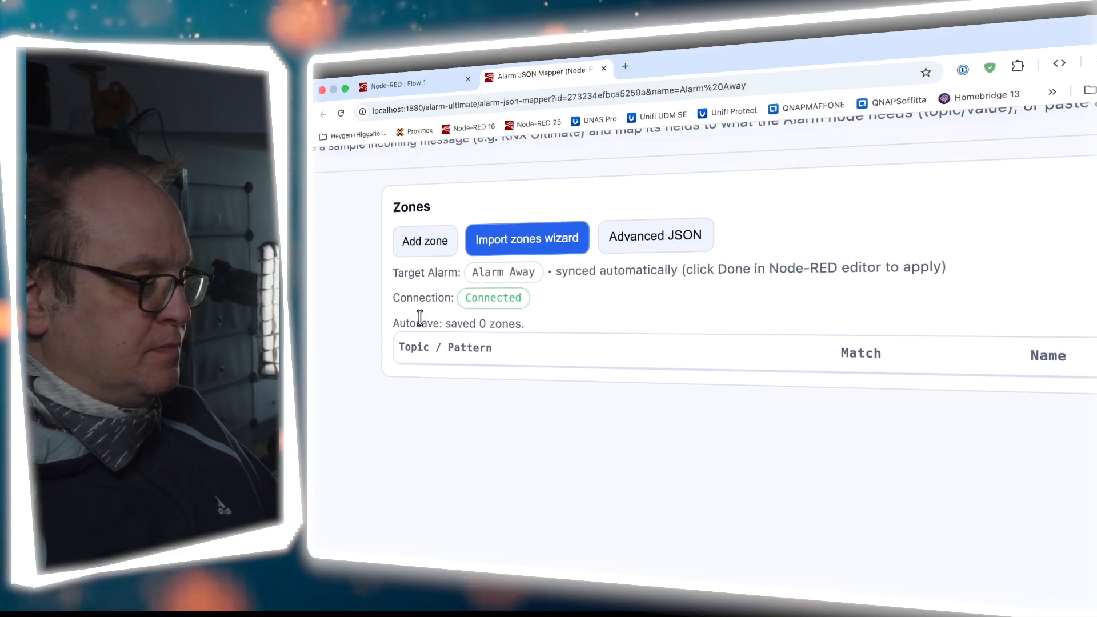
left_click(429, 249)
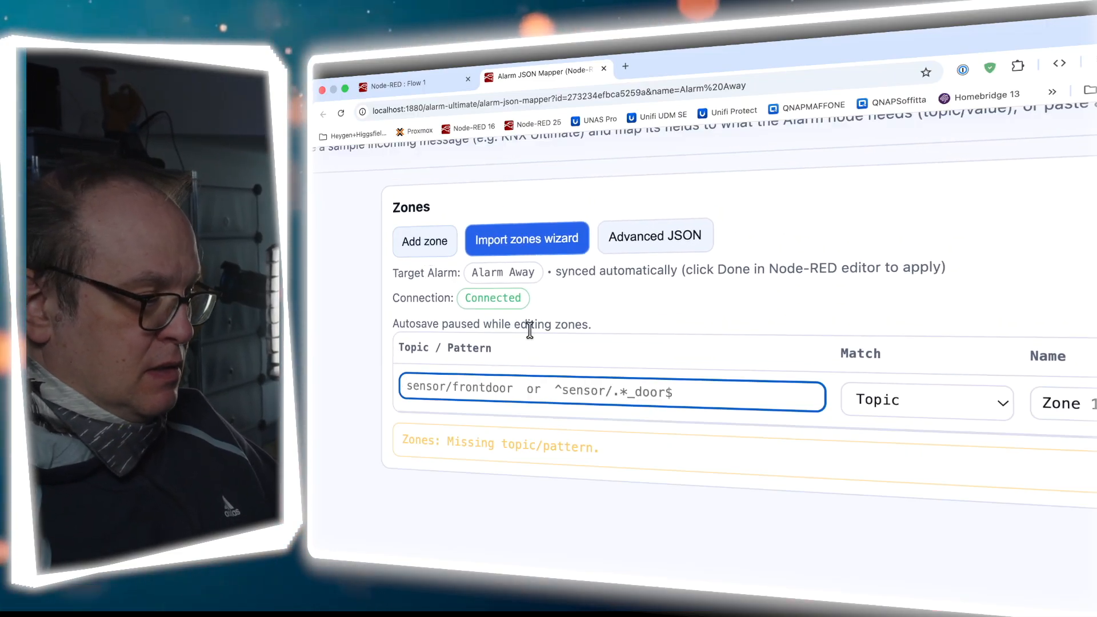
scroll(540, 345, "down", 1)
scroll(540, 346, "down", 2)
scroll(540, 337, "down", 2)
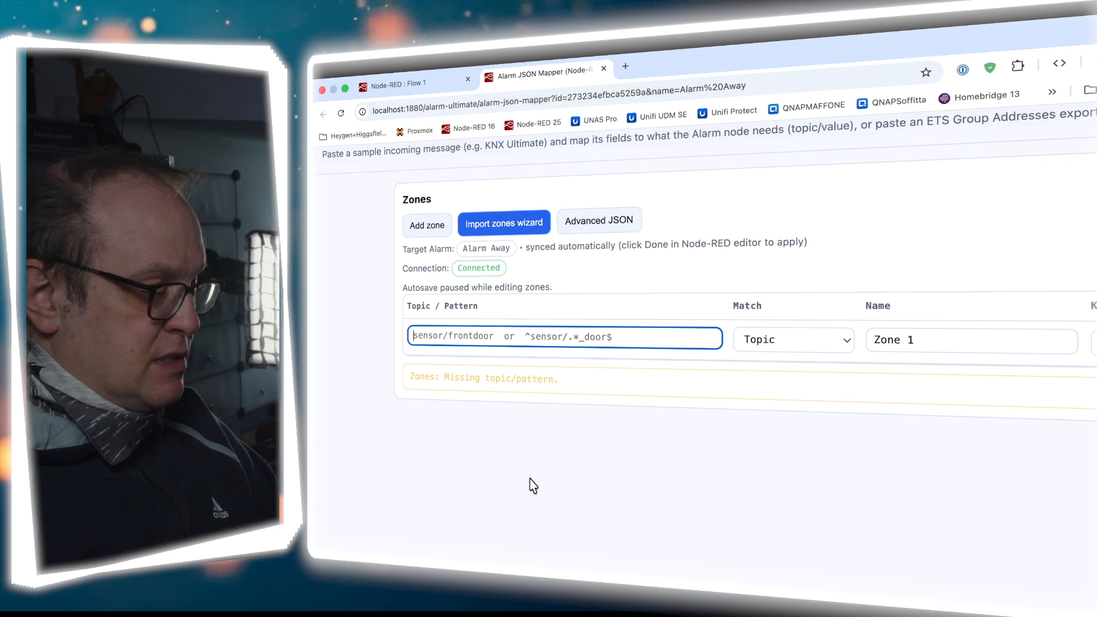
type("sensor")
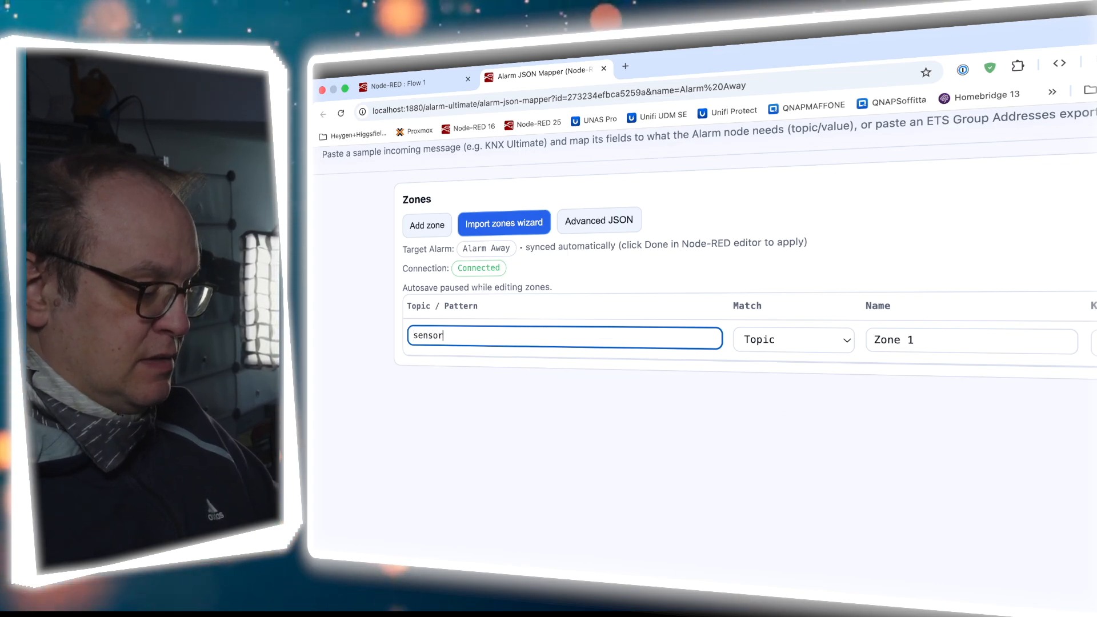
type("/maindoor")
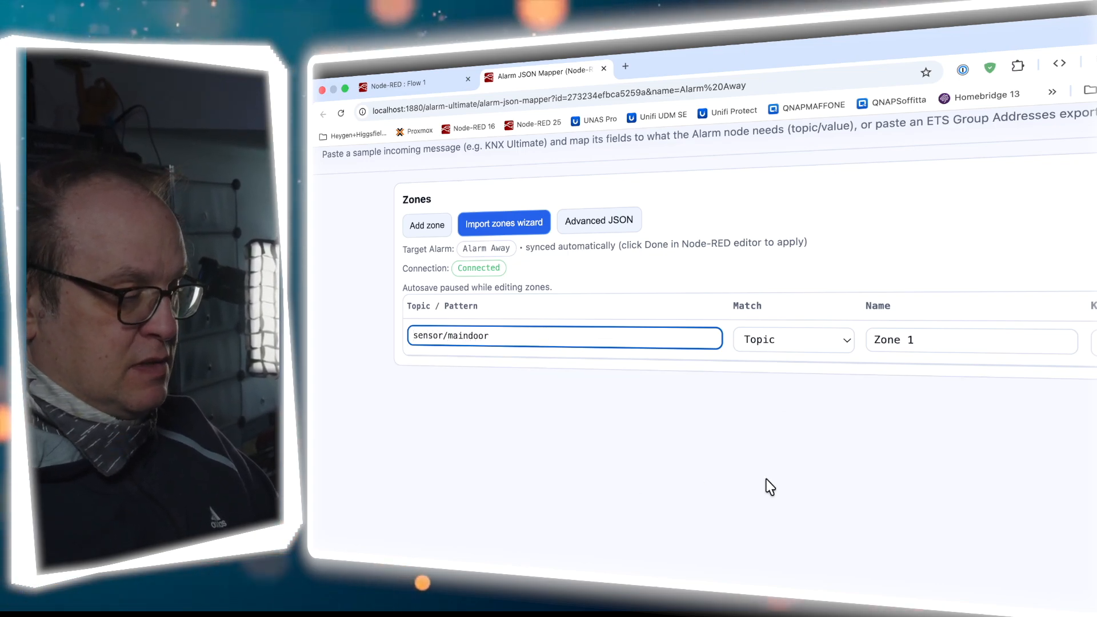
scroll(769, 486, "right", 3)
scroll(766, 485, "left", 2)
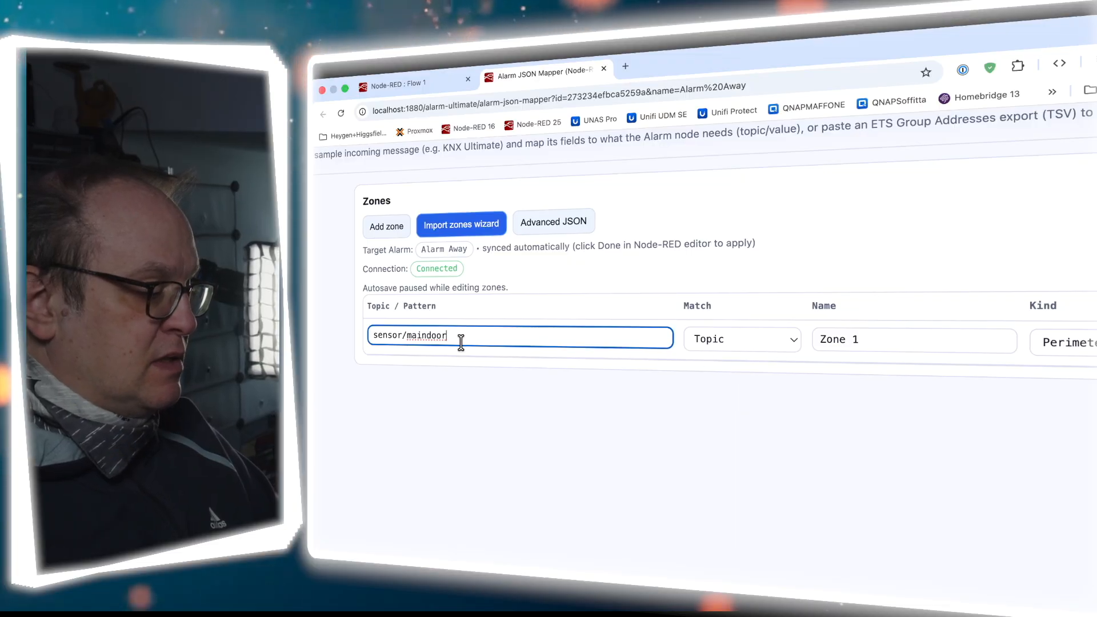
left_click_drag(454, 336, 350, 335)
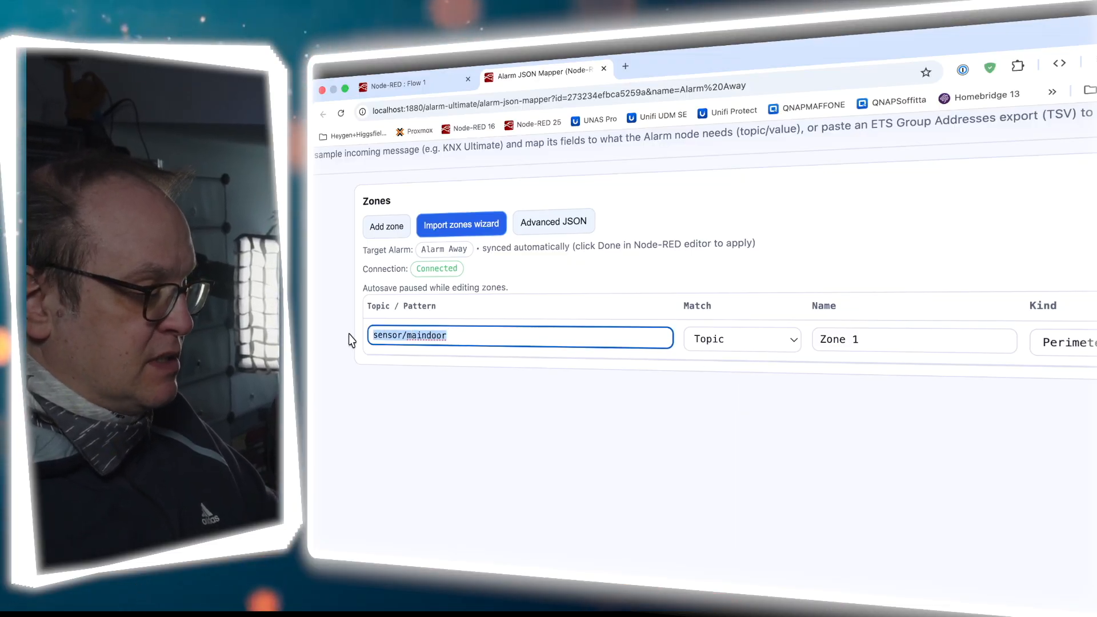
left_click(486, 338)
Settle the zone pattern as sensor/maindoor, matched by Topic rather than Regex
scroll(623, 372, "right", 3)
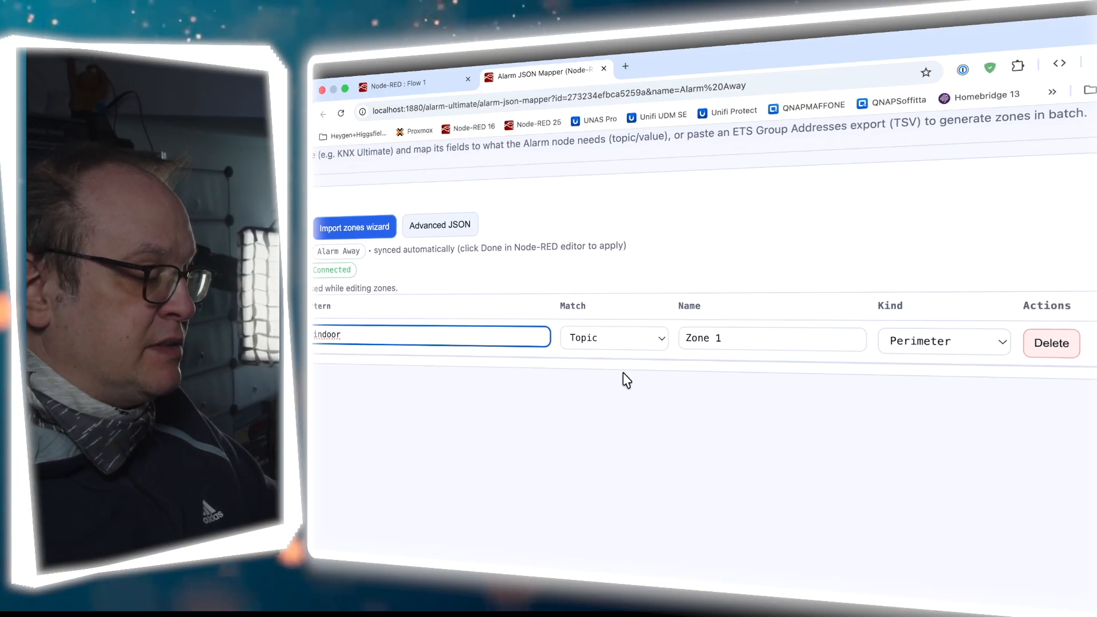
left_click(623, 338)
left_click(634, 355)
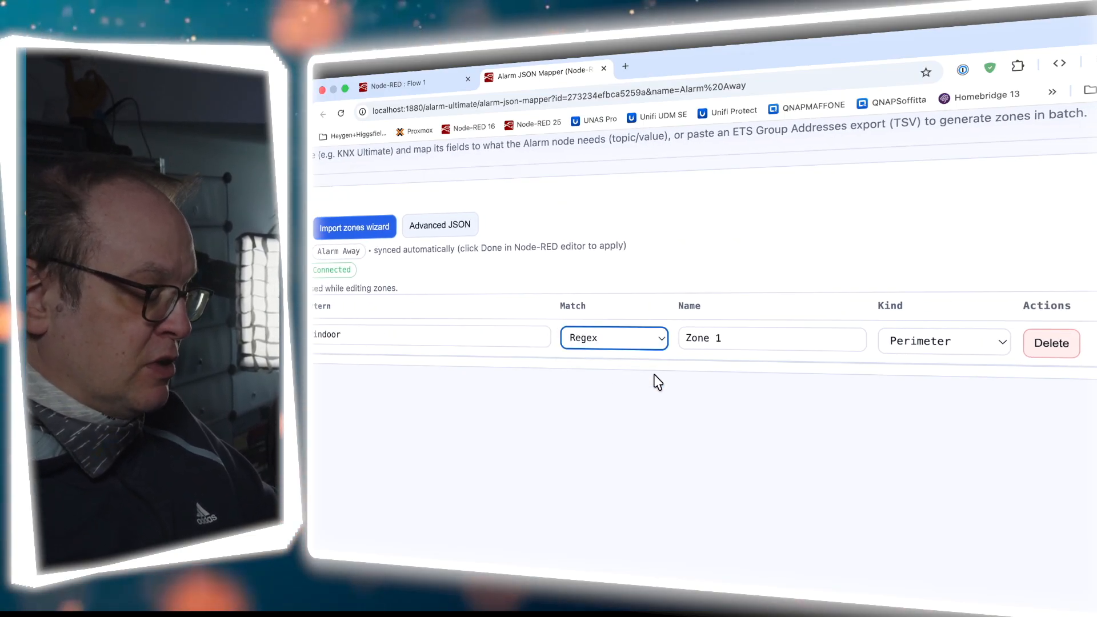
scroll(571, 360, "left", 3)
left_click(483, 334)
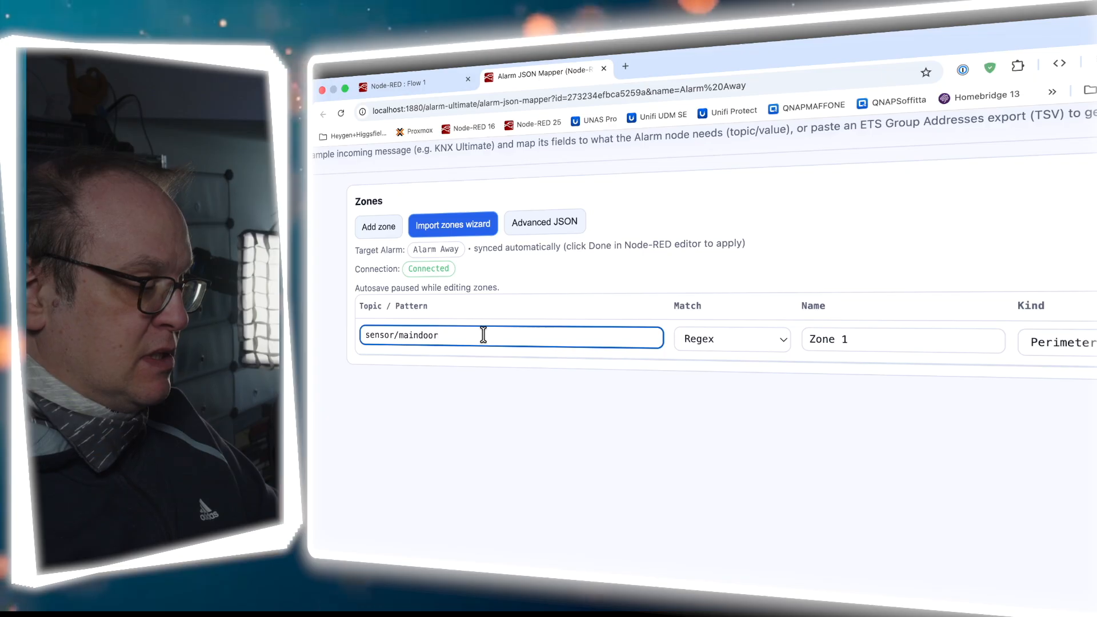
key("shift+Left")
key("shift+Left")
key("shift+Left")
key("shift+Left")
key("shift+Left")
key("shift+Left")
key("shift+Left")
key("shift+Left")
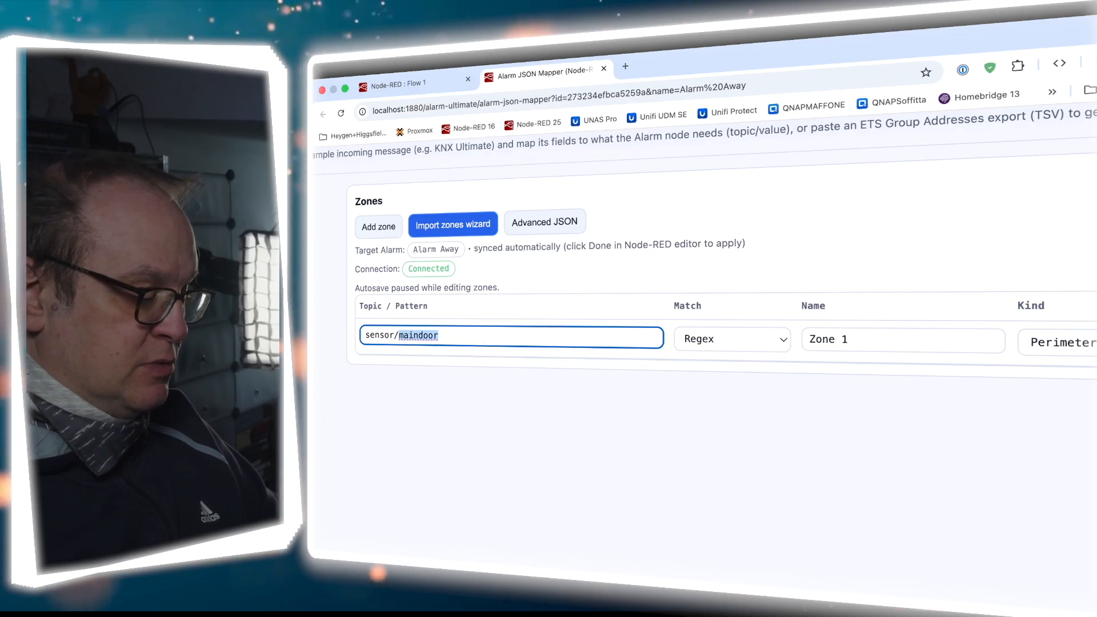
key("BackSpace")
type("*")
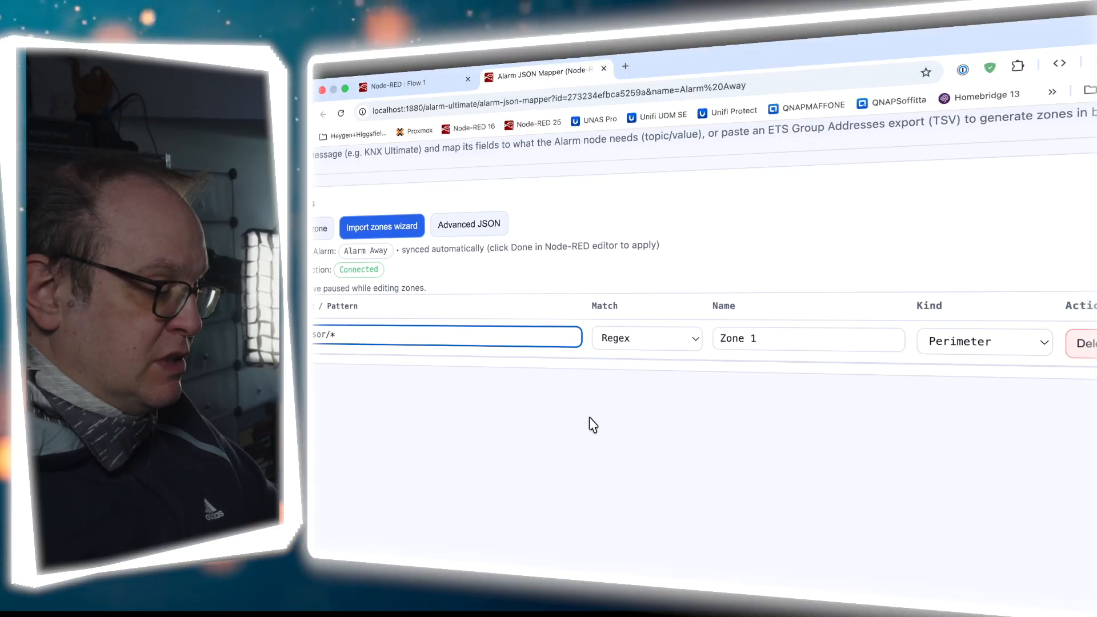
type("maindoor")
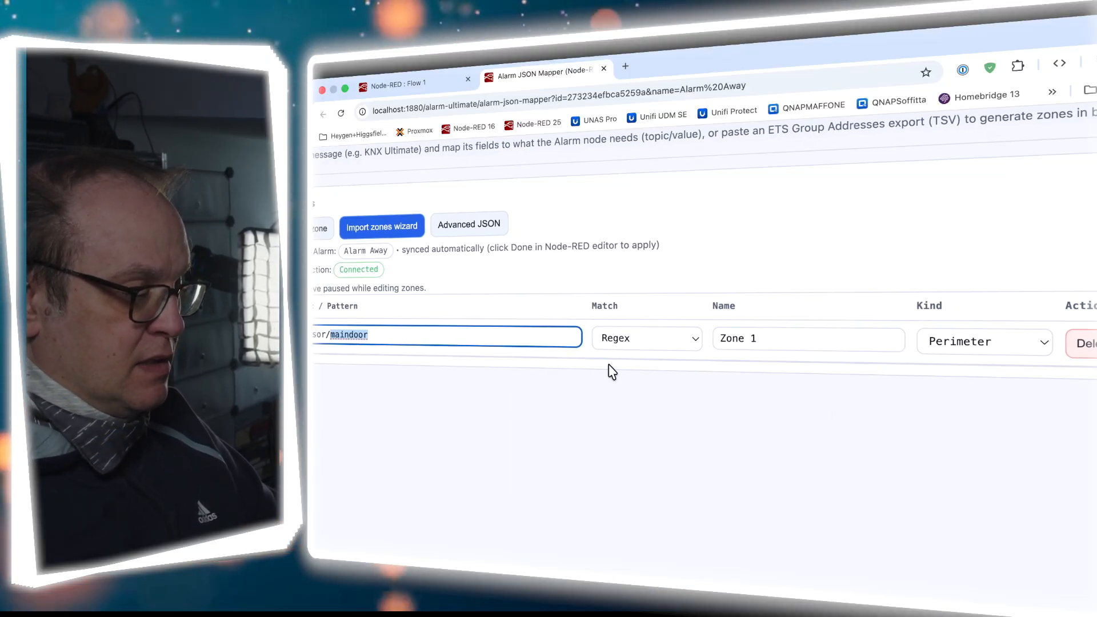
left_click(627, 338)
left_click(653, 318)
Rename the zone to 'Entry Door Main' and set its kind to Entry
left_click_drag(769, 341, 728, 341)
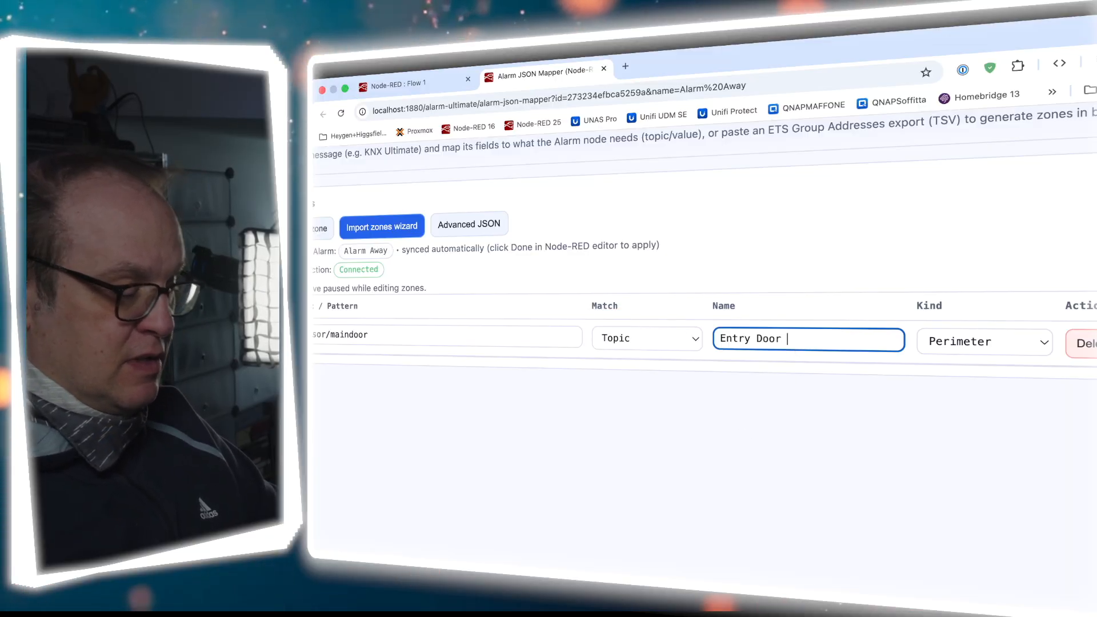
type("Entry Door Main")
scroll(901, 375, "right", 3)
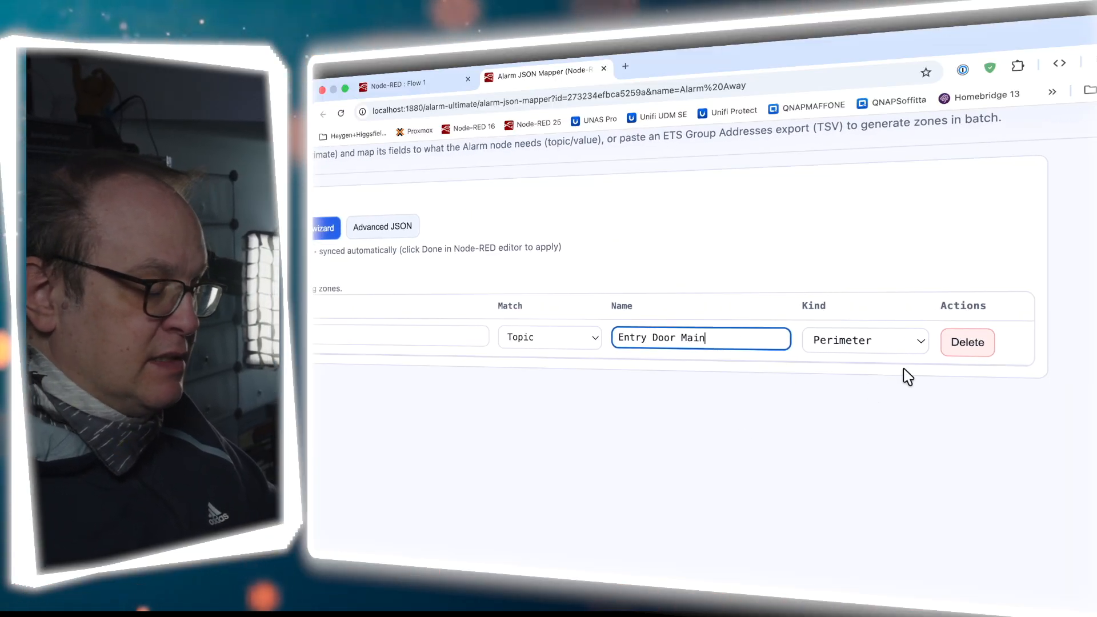
left_click(908, 344)
left_click(903, 354)
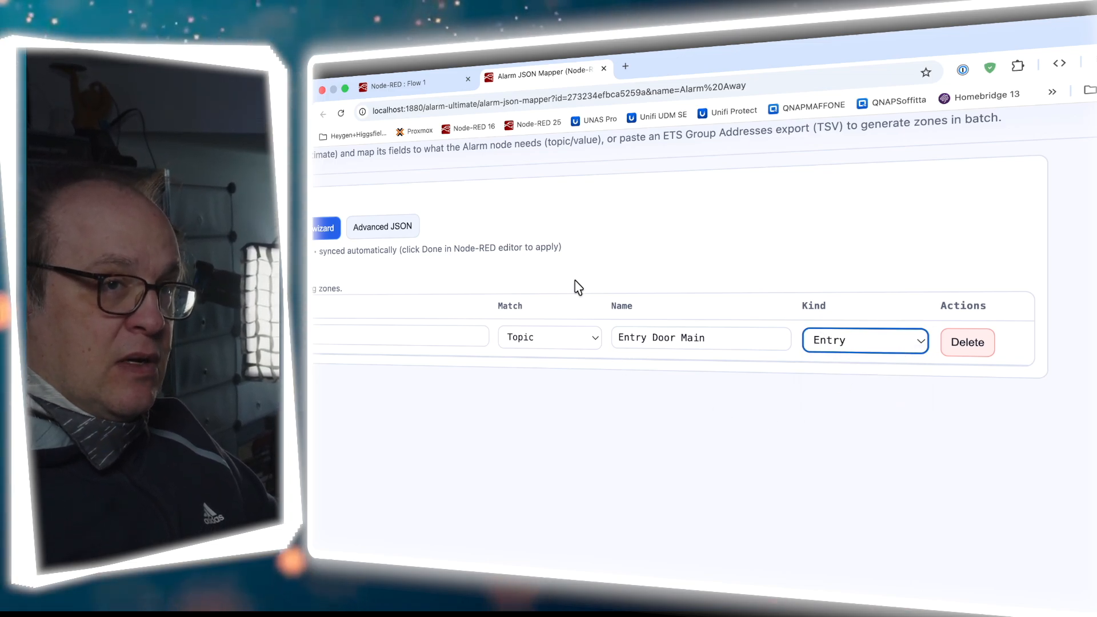
scroll(569, 271, "left", 4)
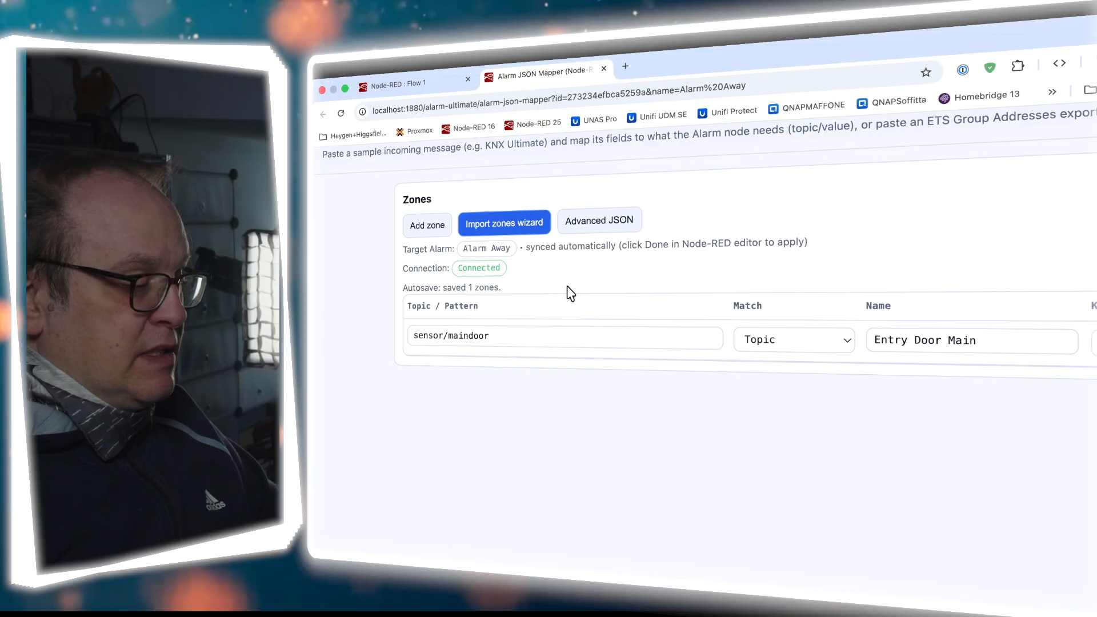
left_click_drag(404, 288, 505, 292)
left_click(400, 85)
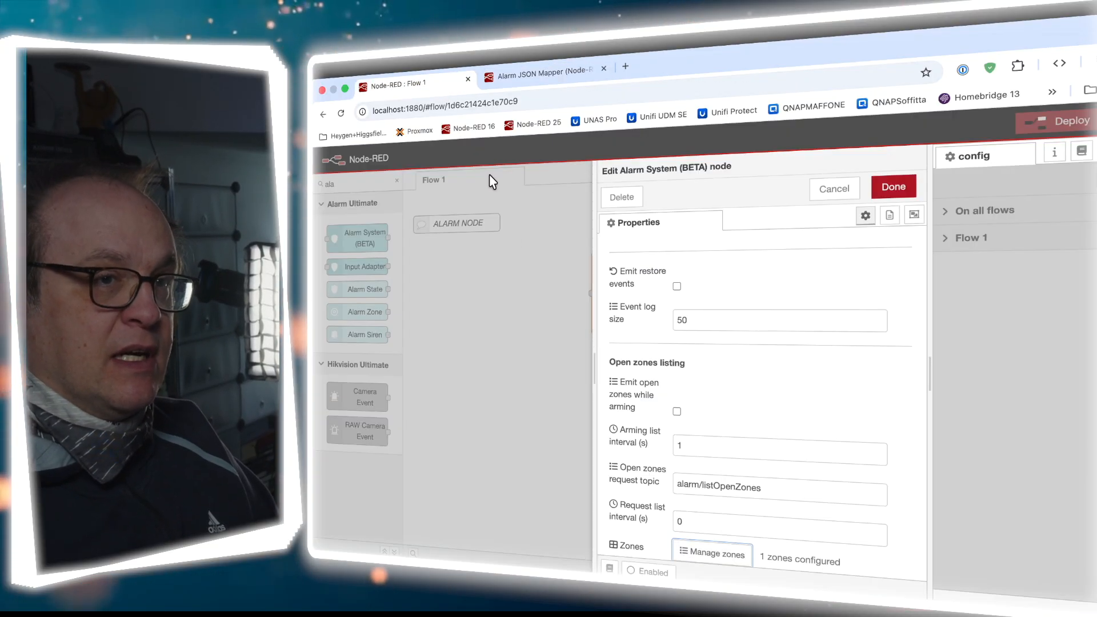
Launch the Import zones wizard on the Alarm JSON Mapper page
scroll(832, 498, "up", 4)
scroll(832, 497, "down", 1)
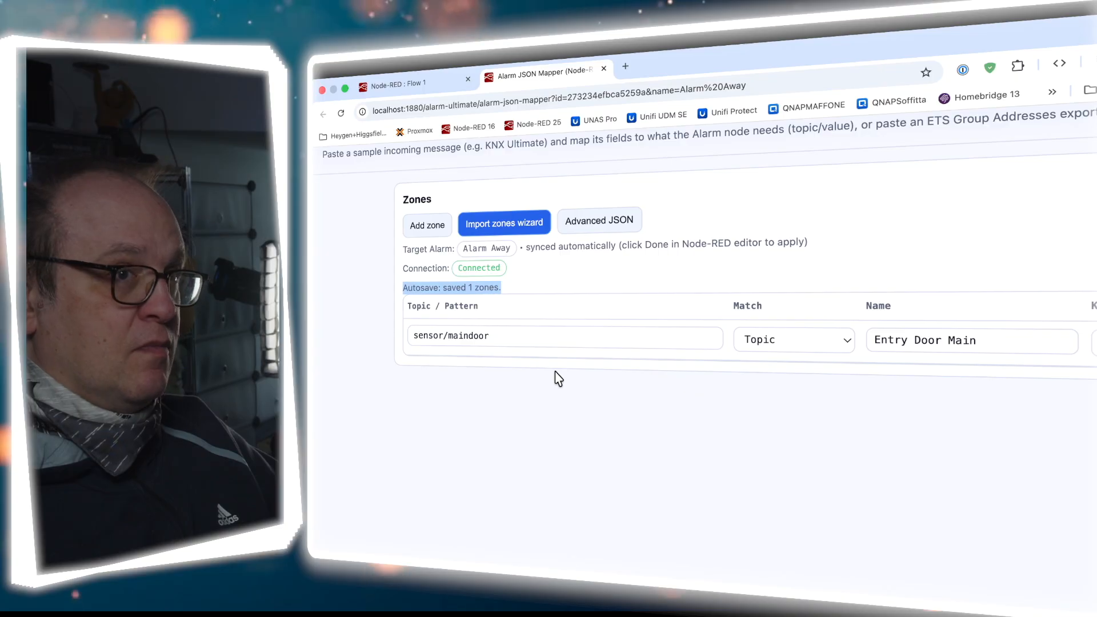
left_click(503, 225)
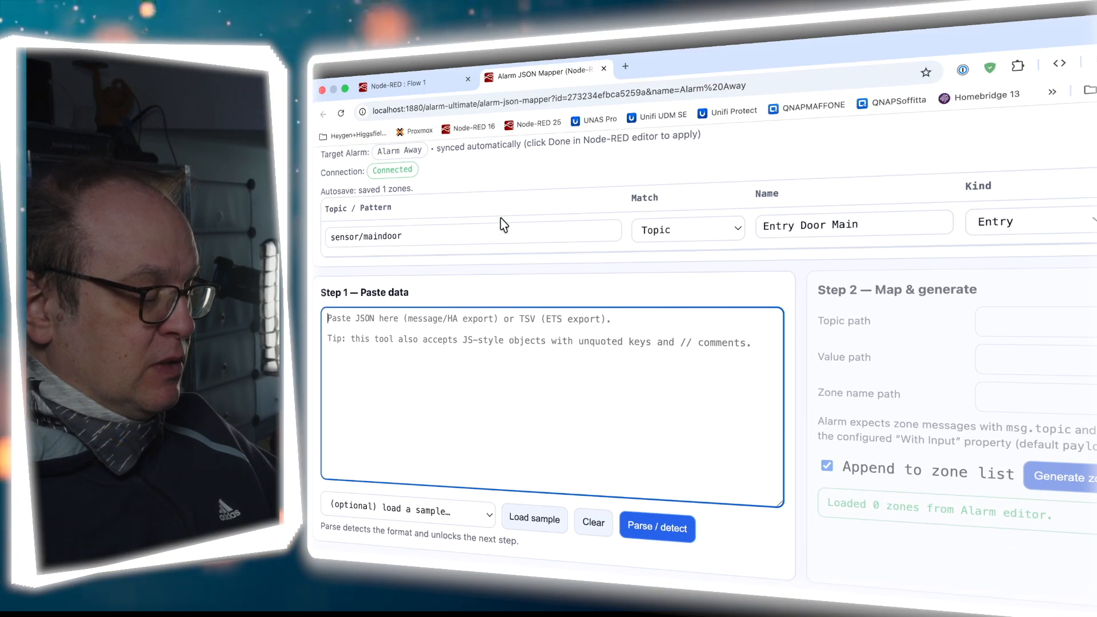
Load the Home Assistant, ETS export and JSON message (KNX) samples into the paste box
scroll(358, 289, "down", 3)
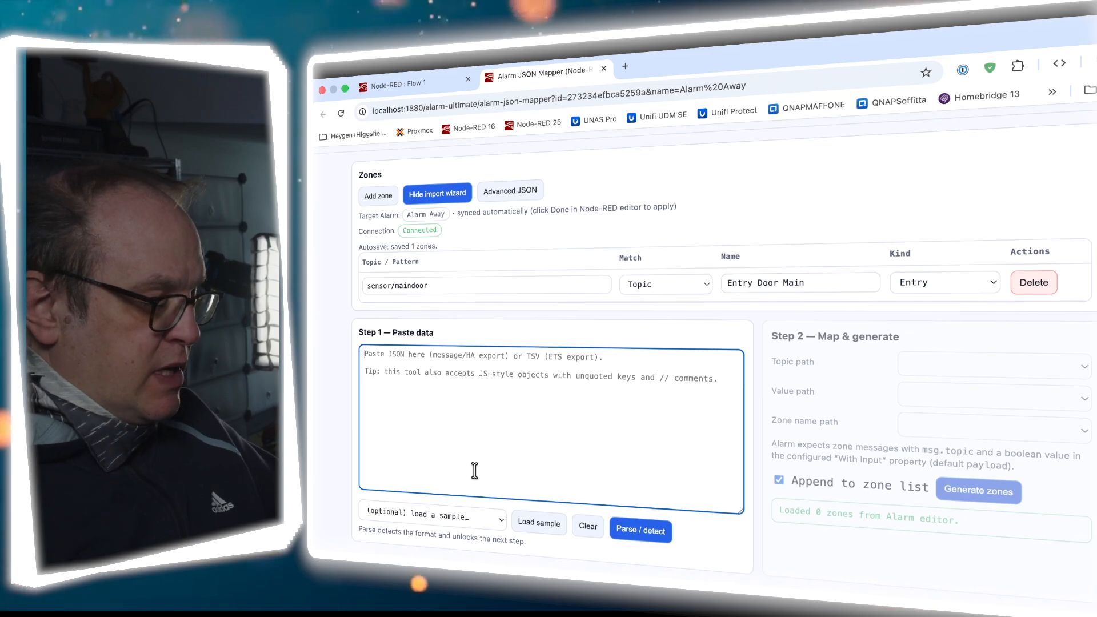
left_click(496, 524)
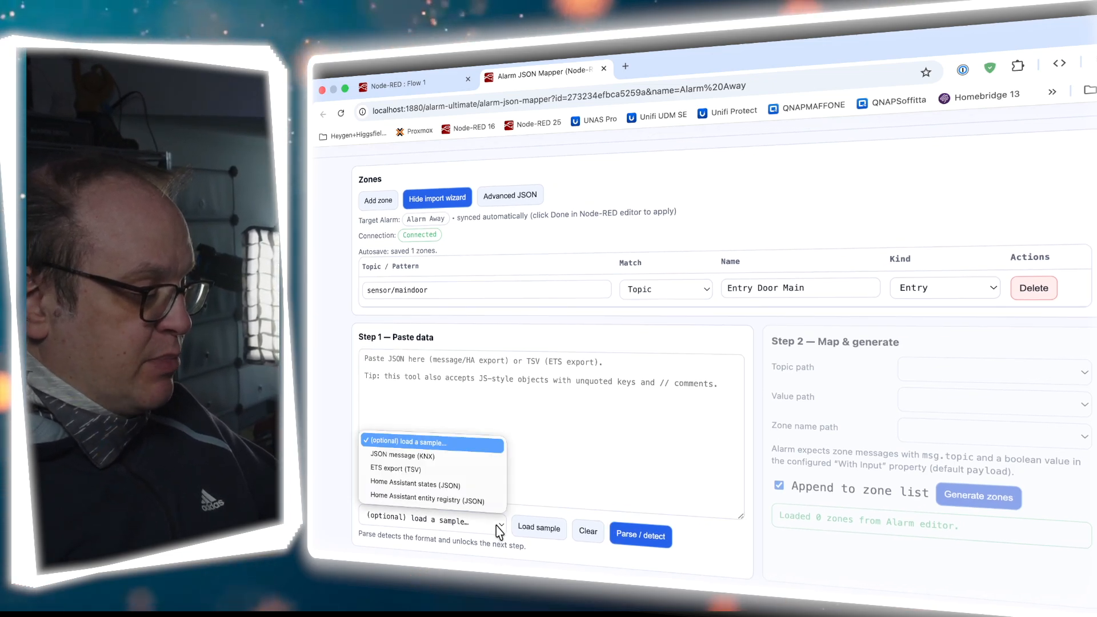
left_click(446, 503)
left_click(533, 538)
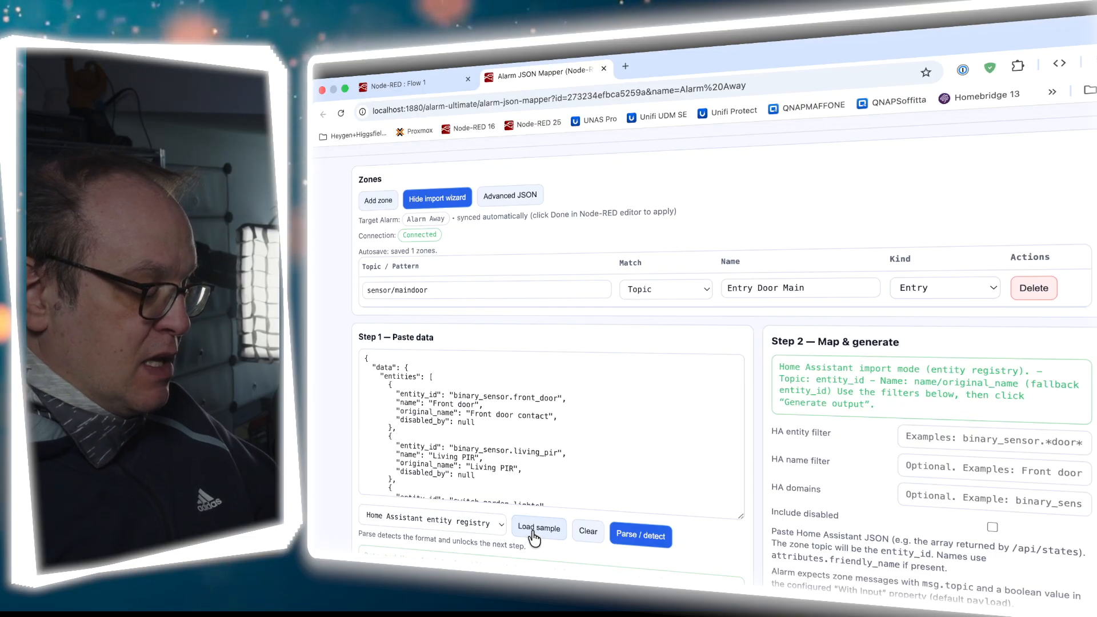
scroll(477, 491, "down", 3)
scroll(478, 491, "up", 3)
left_click(457, 520)
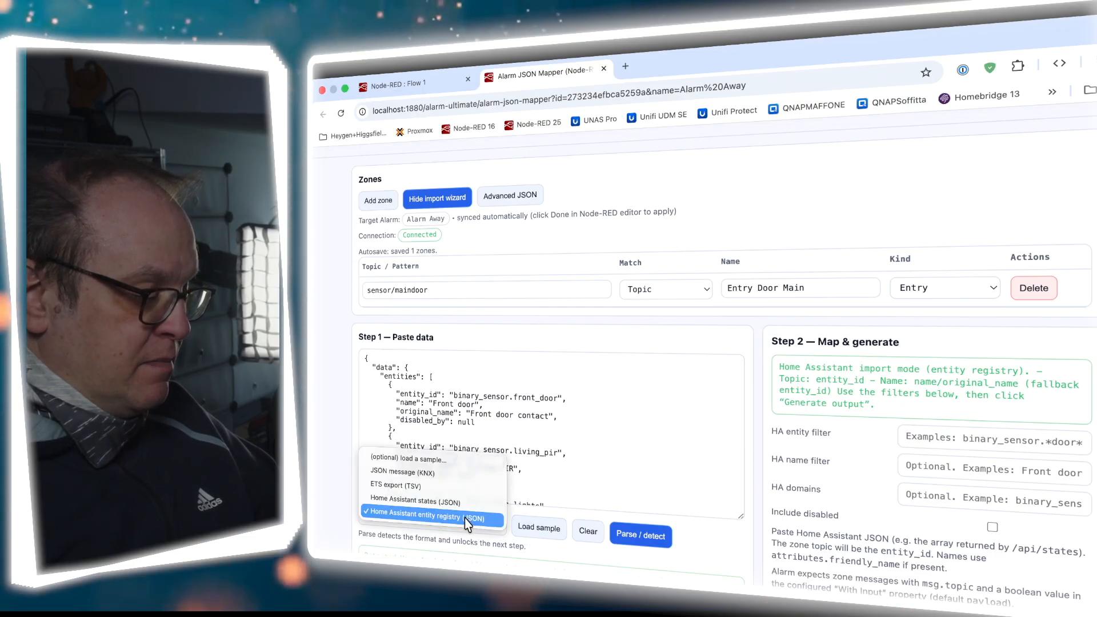
left_click(452, 490)
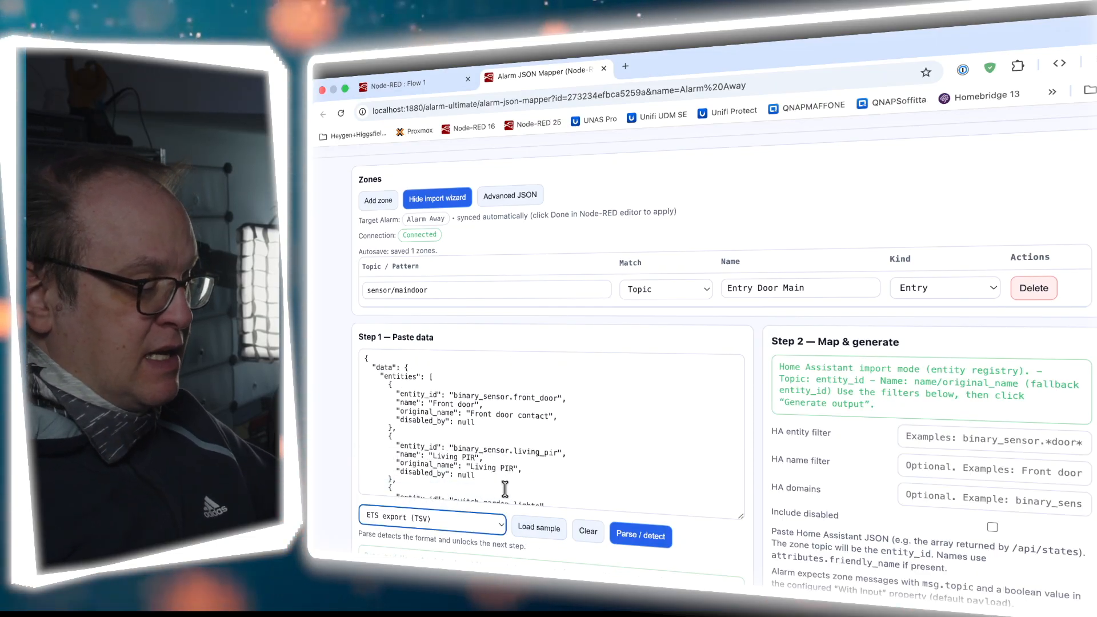
left_click(539, 527)
left_click(458, 521)
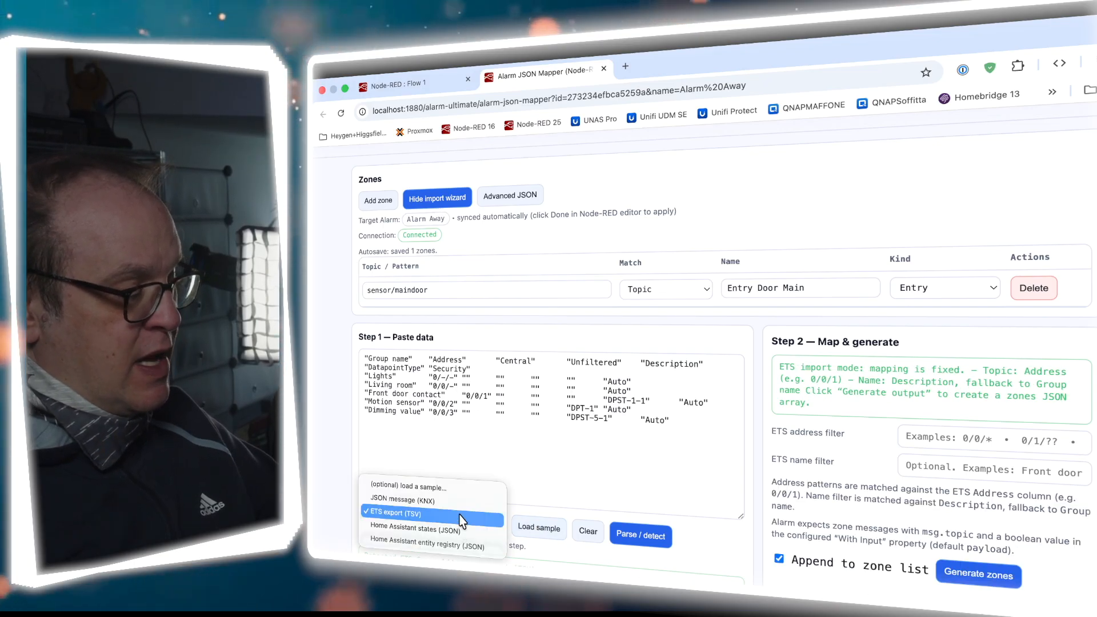
left_click(402, 500)
left_click(539, 528)
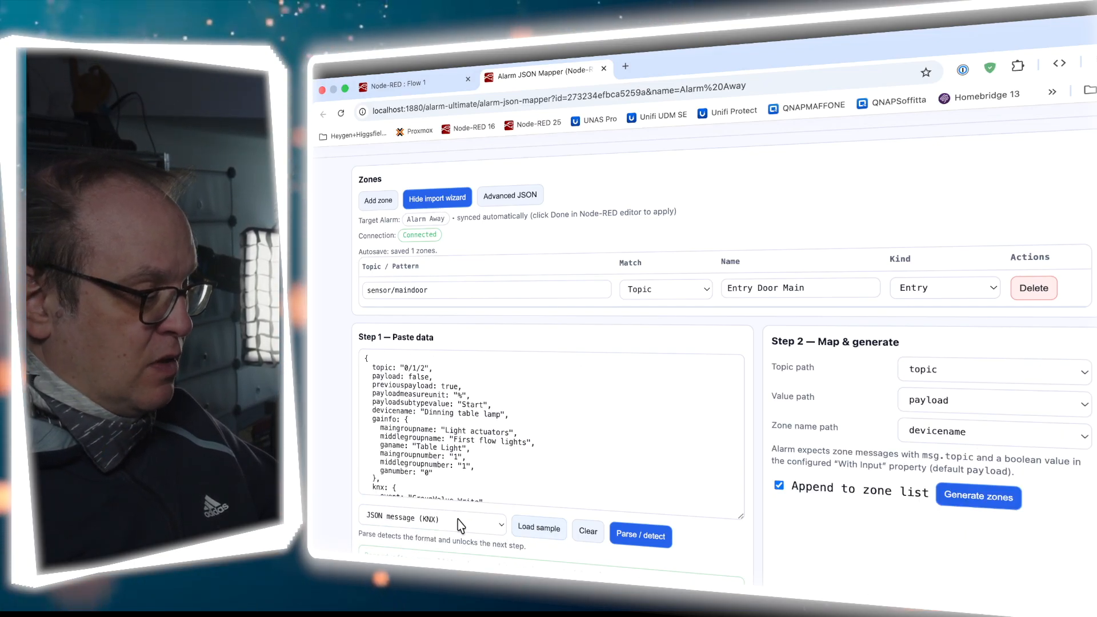
scroll(459, 525, "down", 1)
left_click(429, 376)
scroll(429, 376, "down", 1)
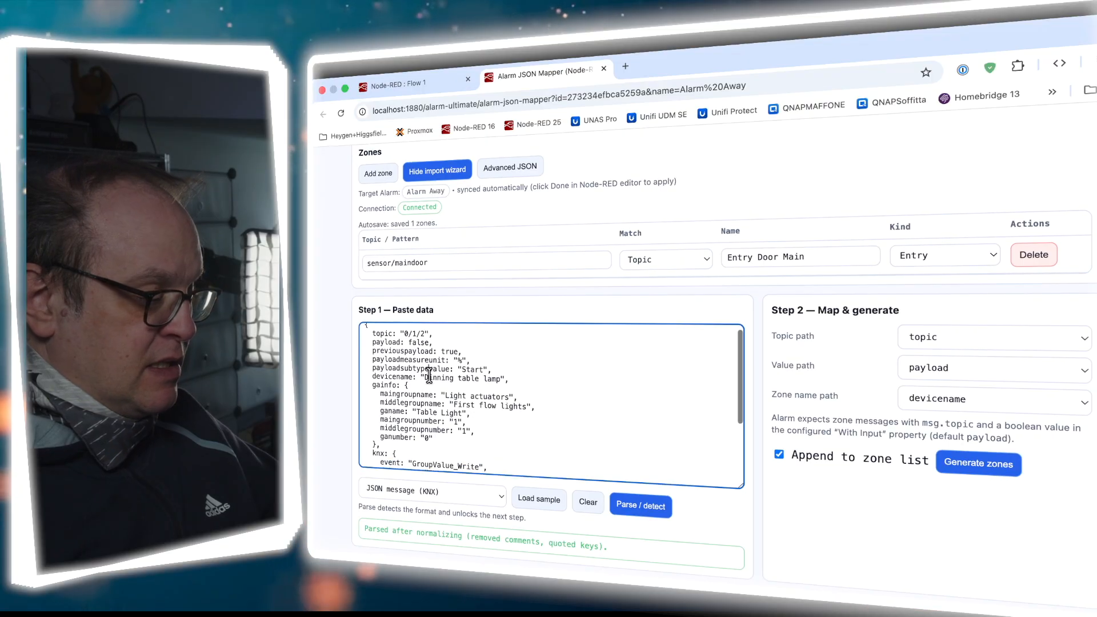
scroll(429, 376, "up", 1)
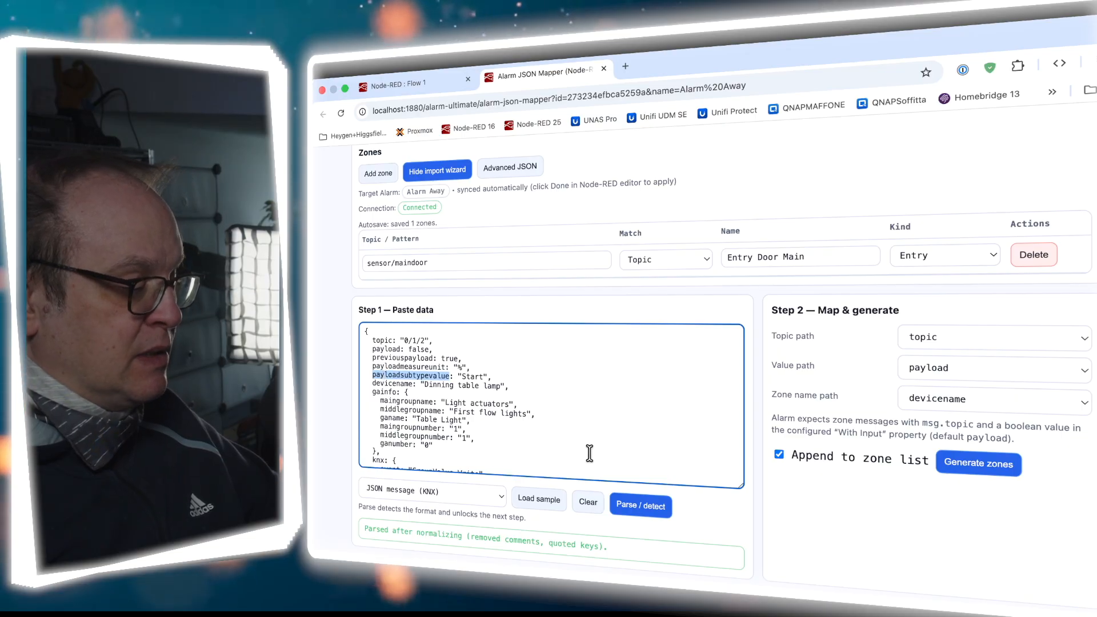
Generate a zone from the KNX sample, then delete the Dinning table lamp and Entry Door Main zones
left_click(461, 494)
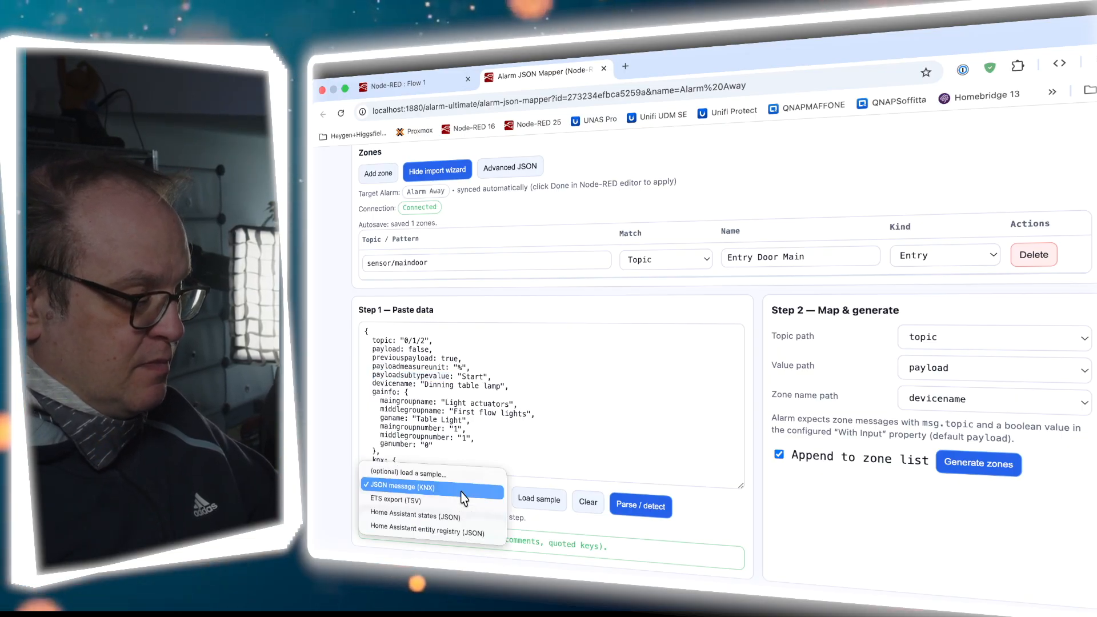
left_click(452, 476)
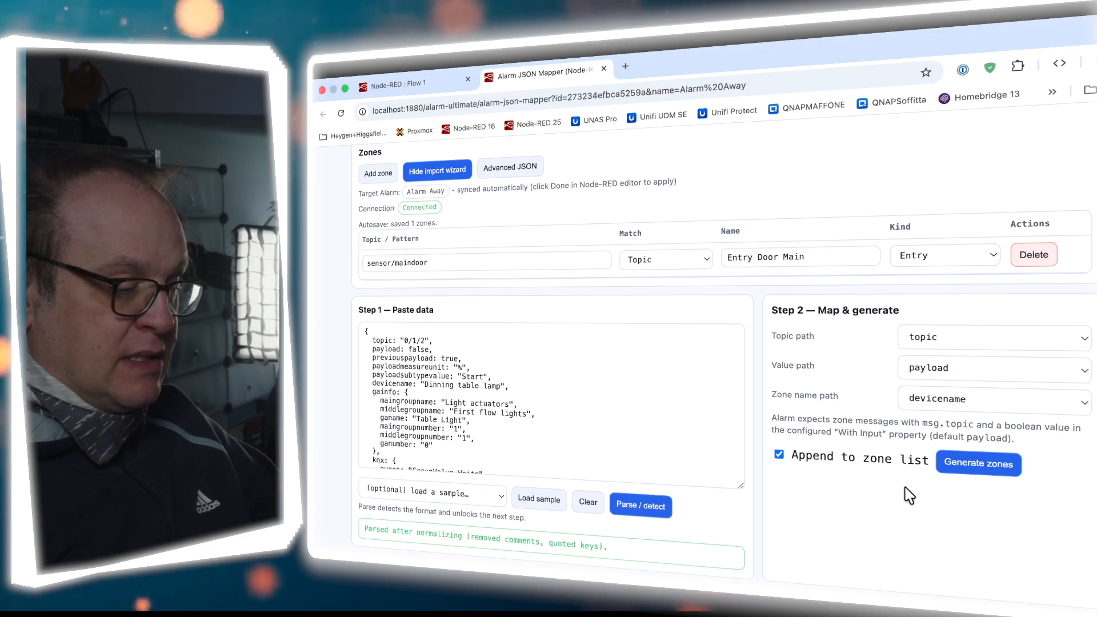
left_click(949, 466)
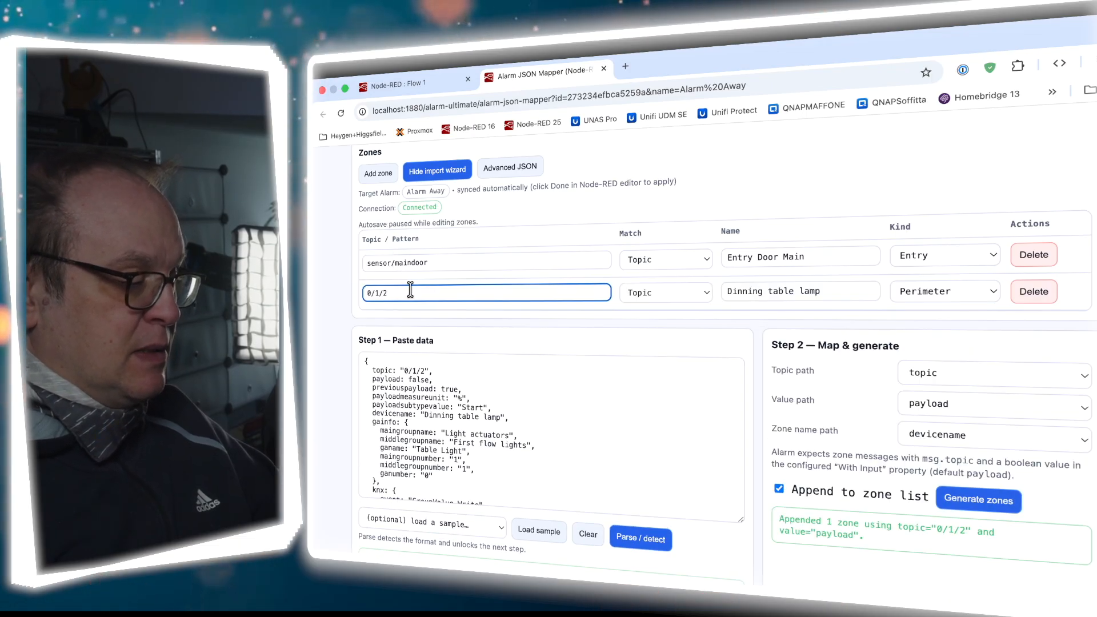
left_click(484, 265)
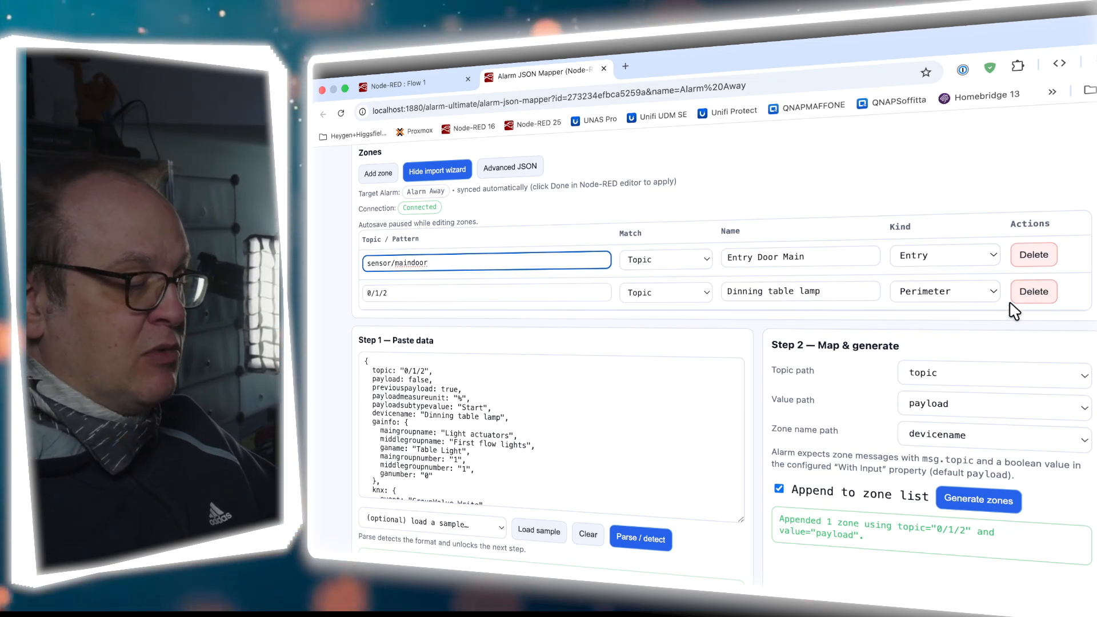
left_click(1034, 292)
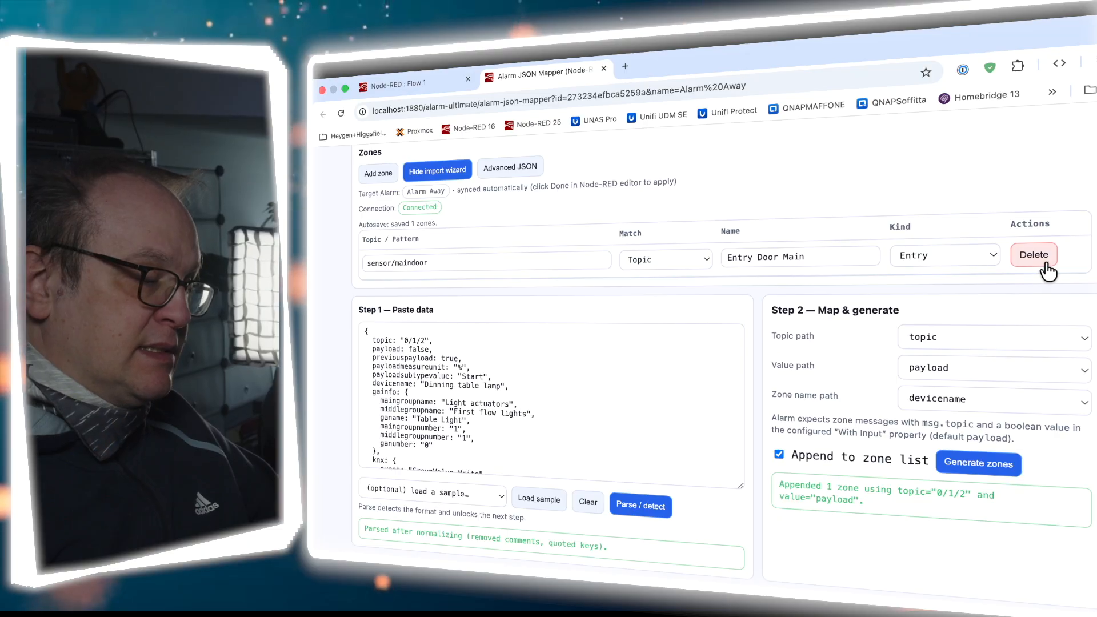
left_click(1042, 264)
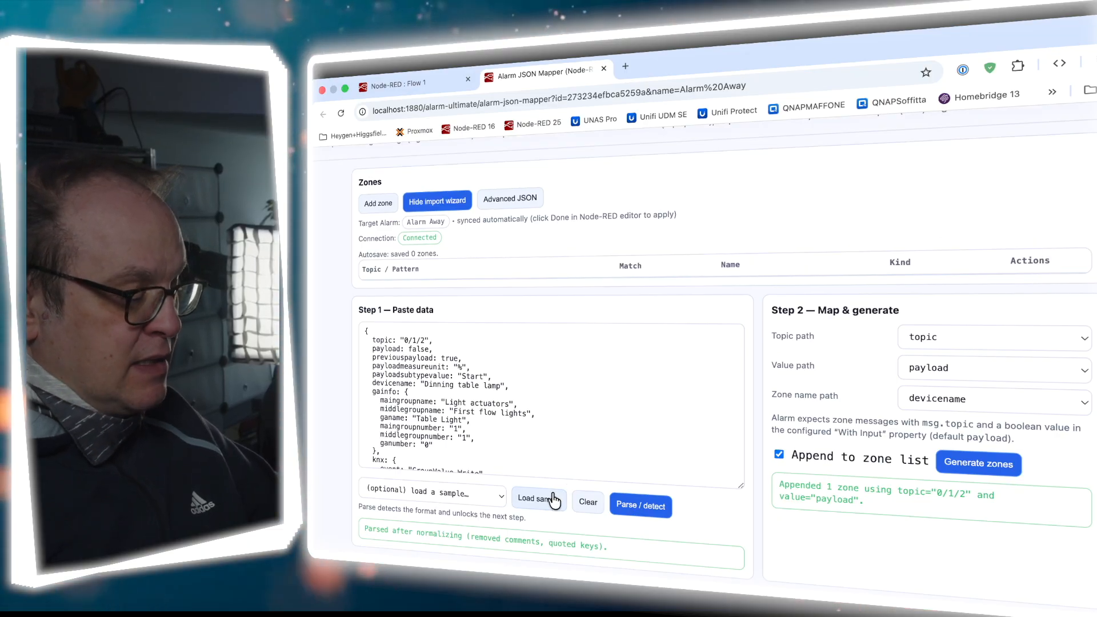
left_click(488, 501)
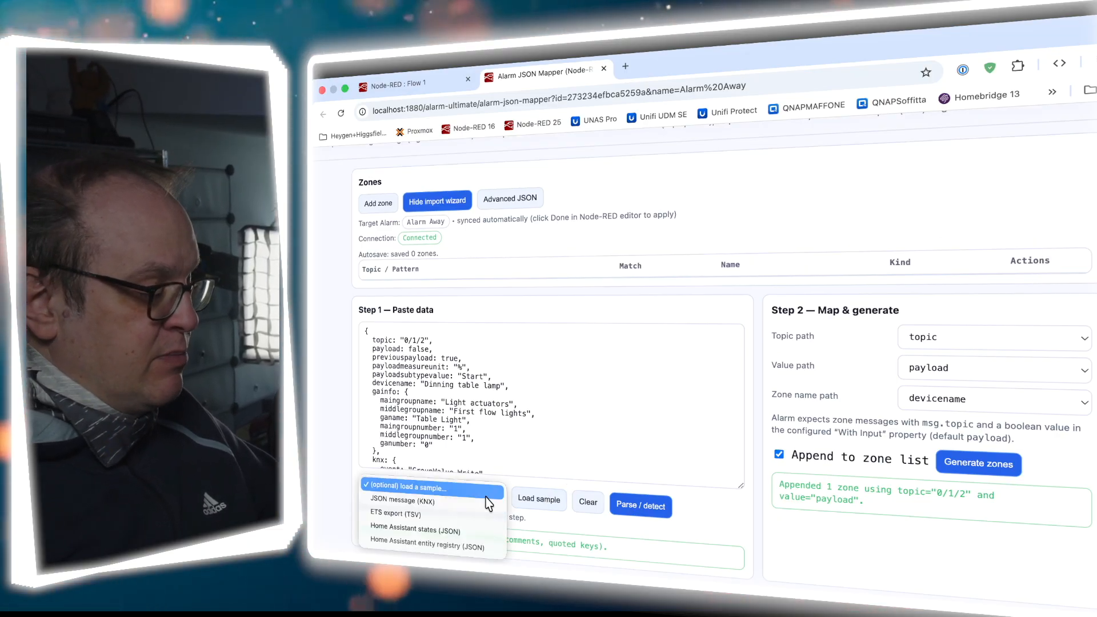
left_click(469, 514)
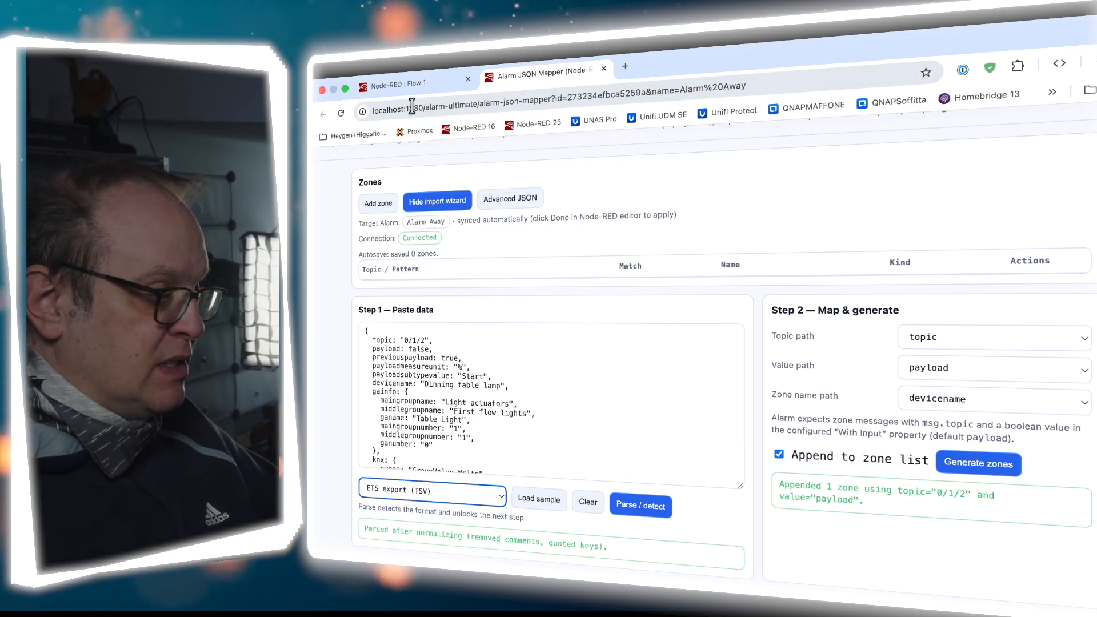
left_click(411, 86)
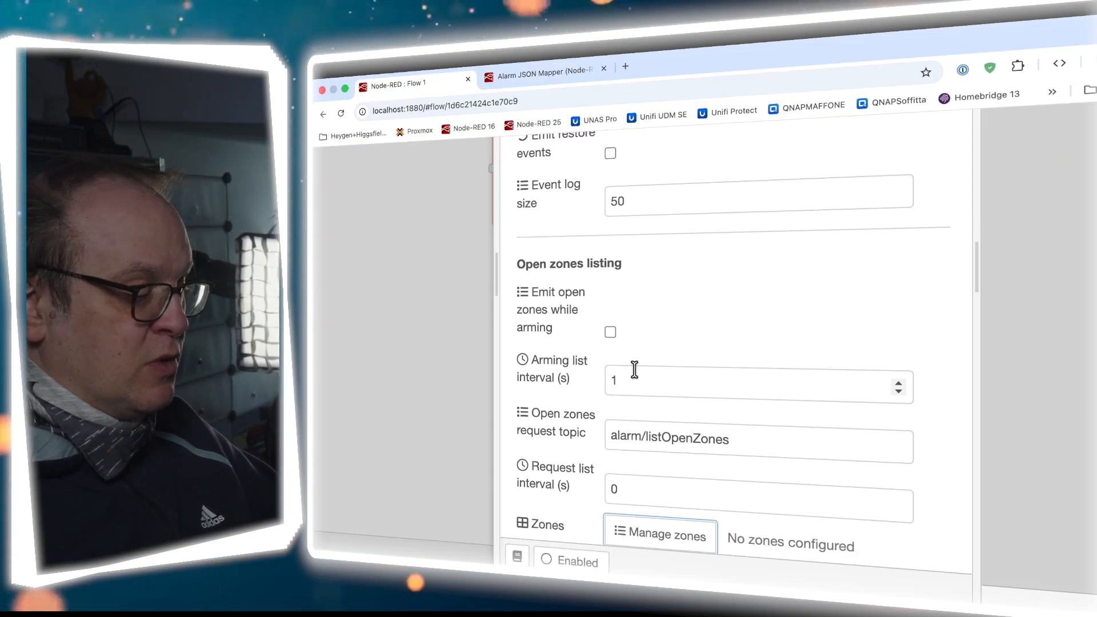
Close Alarm Away's settings and discard edits to the ALARM NODE comment
key("Escape")
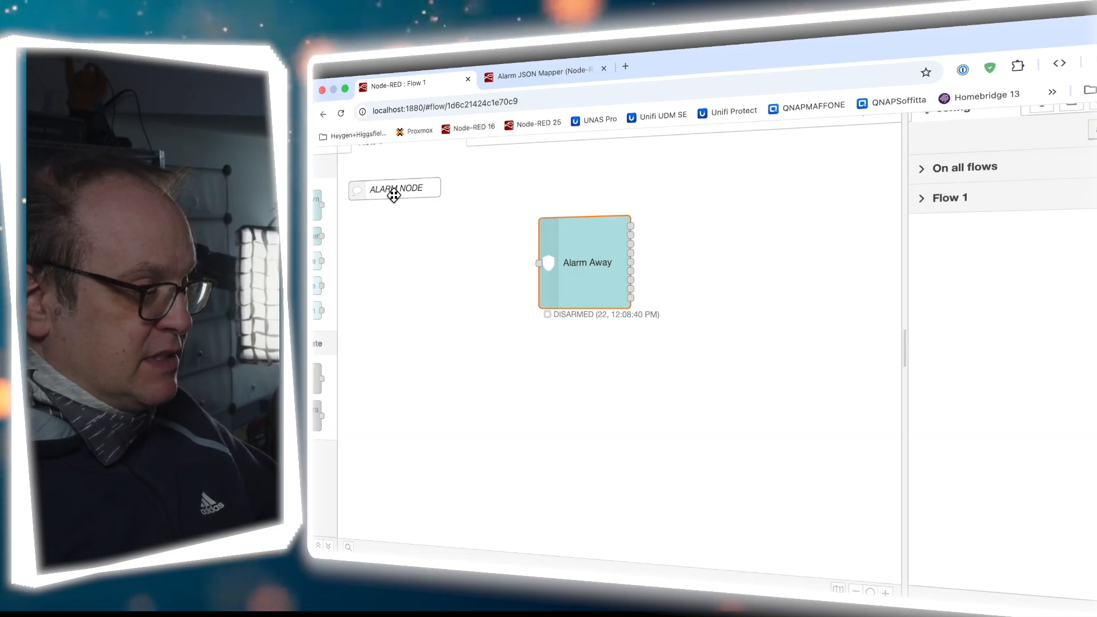
double_click(393, 190)
left_click(677, 353)
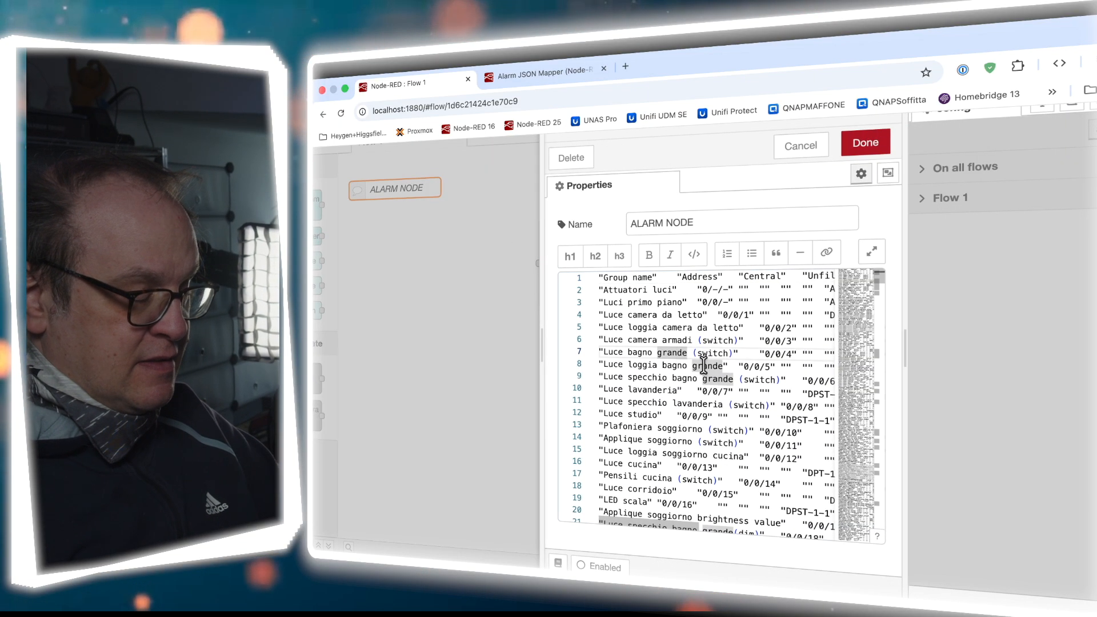
key("super+a")
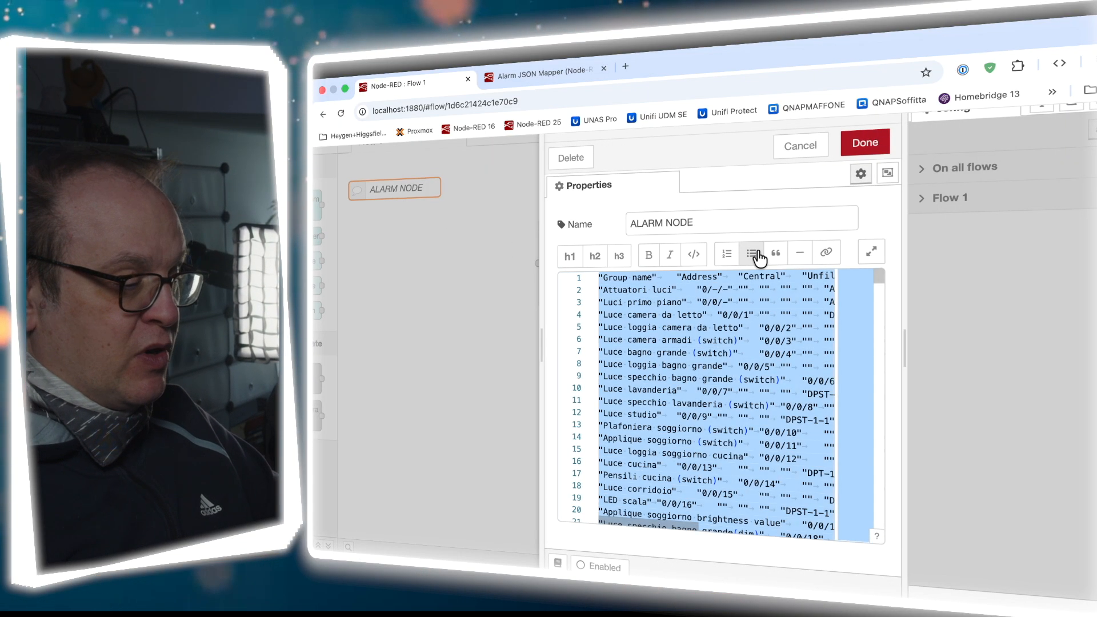
left_click(801, 146)
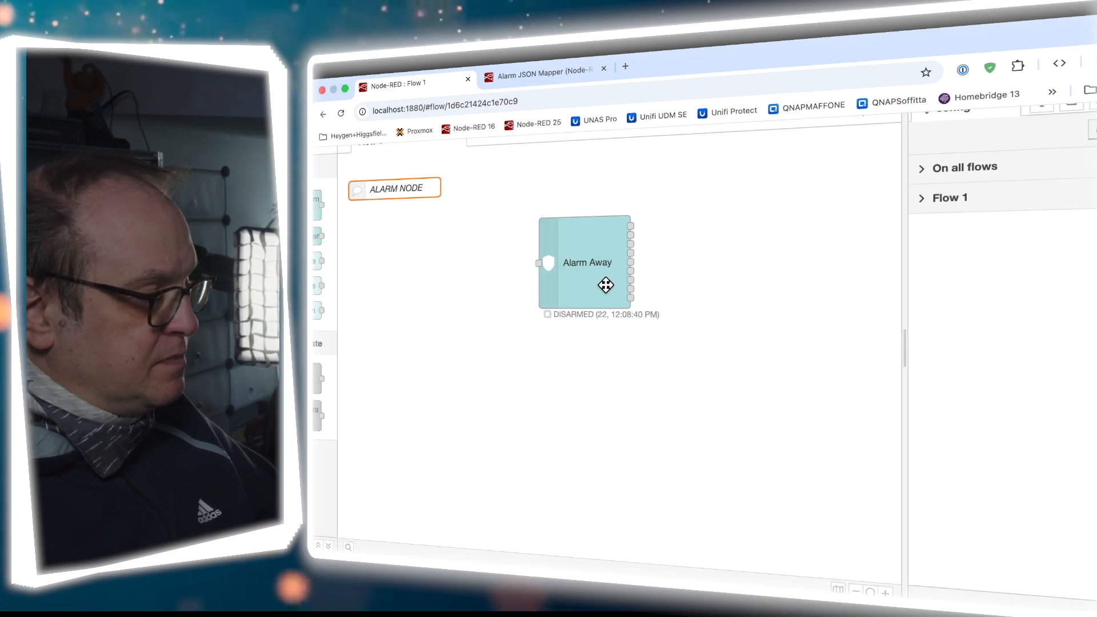
Replace the sample data with the pasted ETS group address export and detect its format
left_click(543, 75)
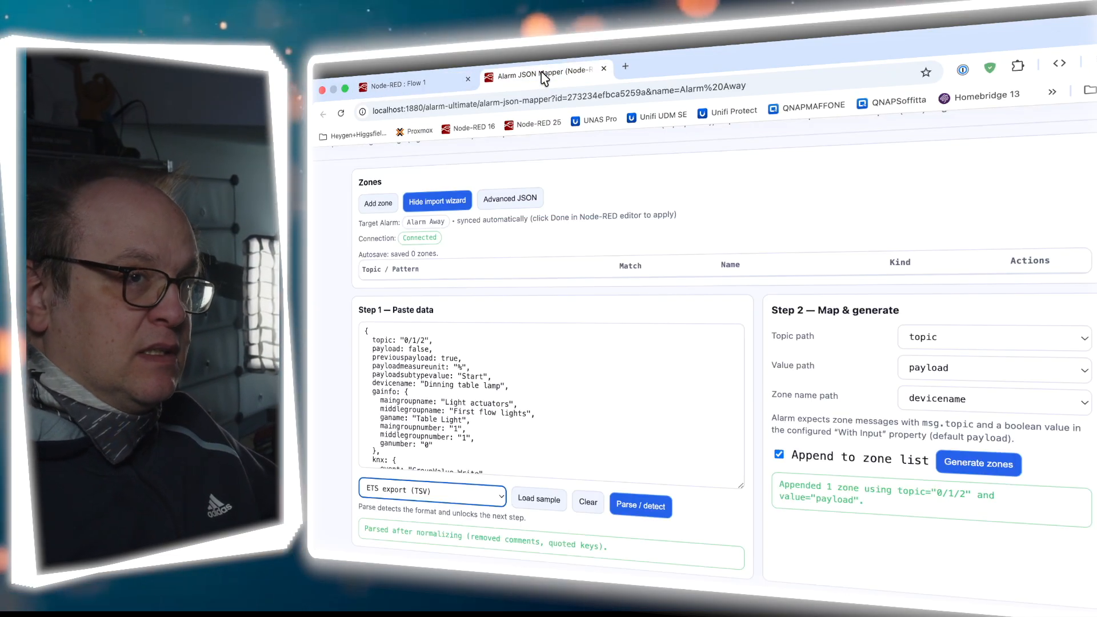
left_click(512, 364)
key("super+a")
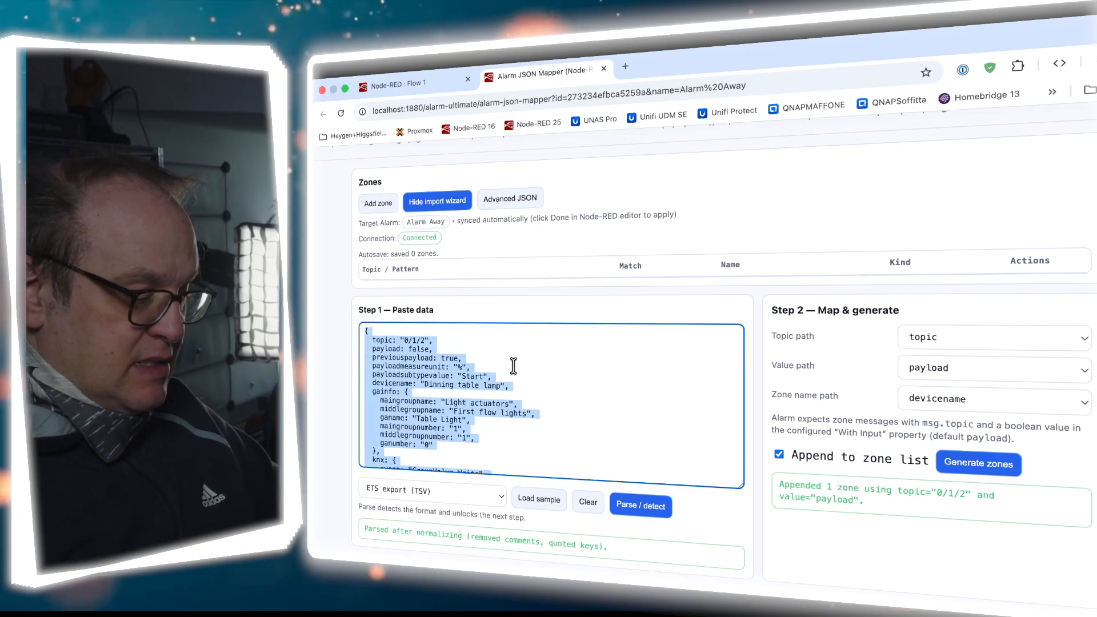
key("BackSpace")
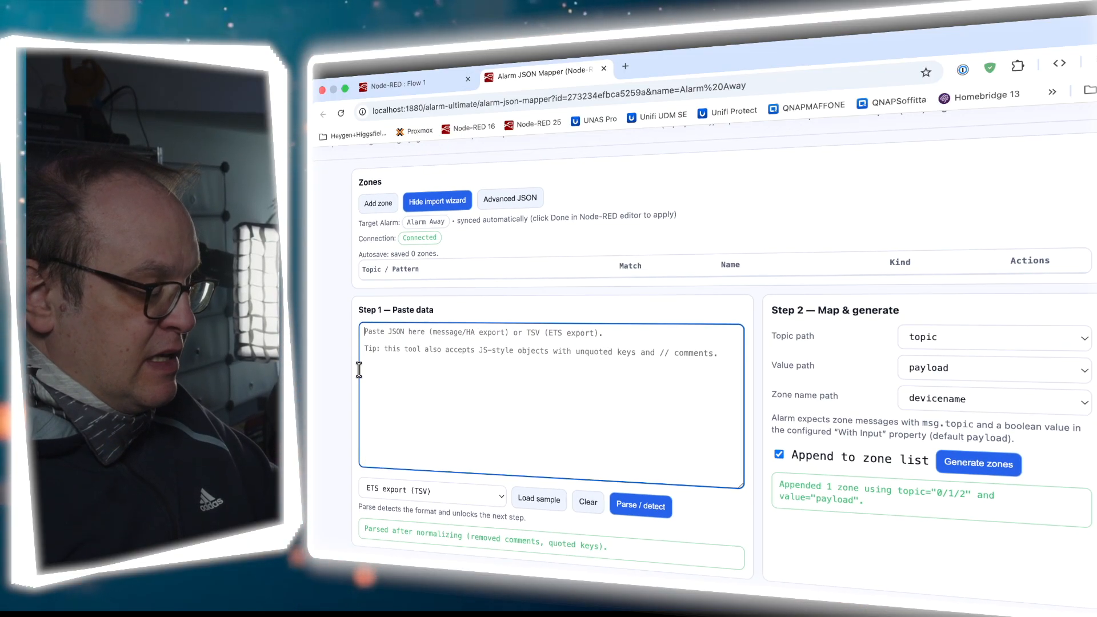
key("super+v")
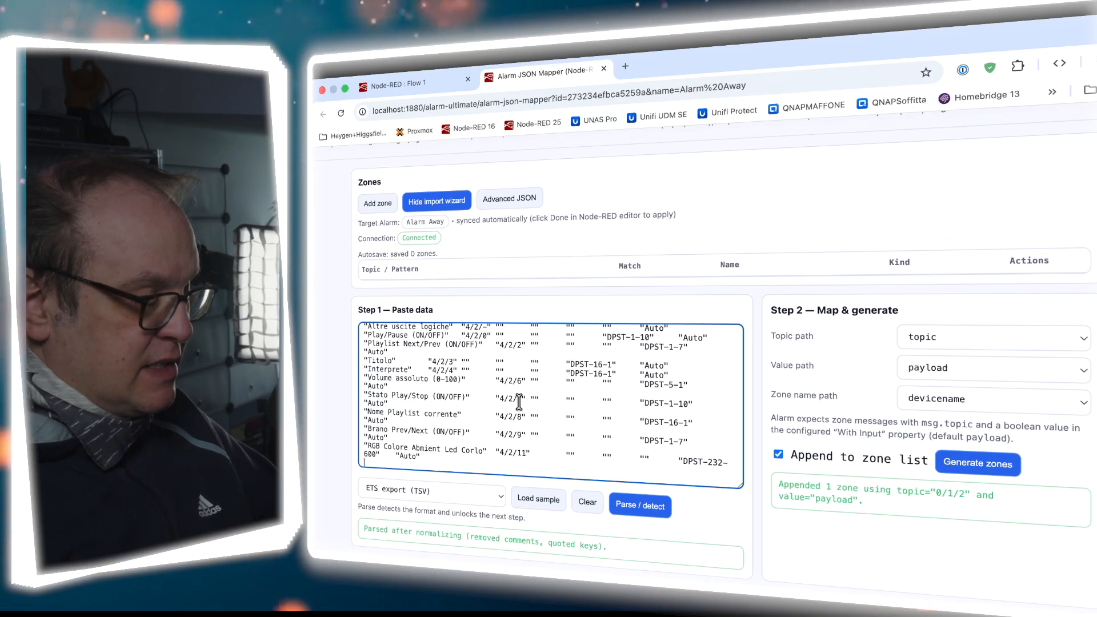
scroll(519, 402, "up", 5)
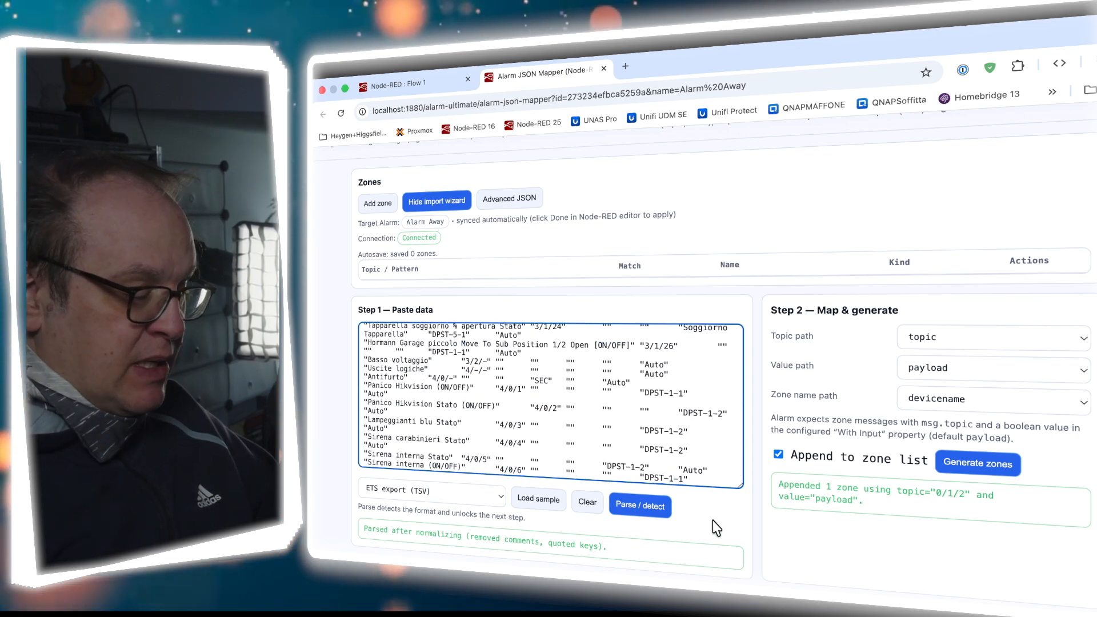
left_click(649, 510)
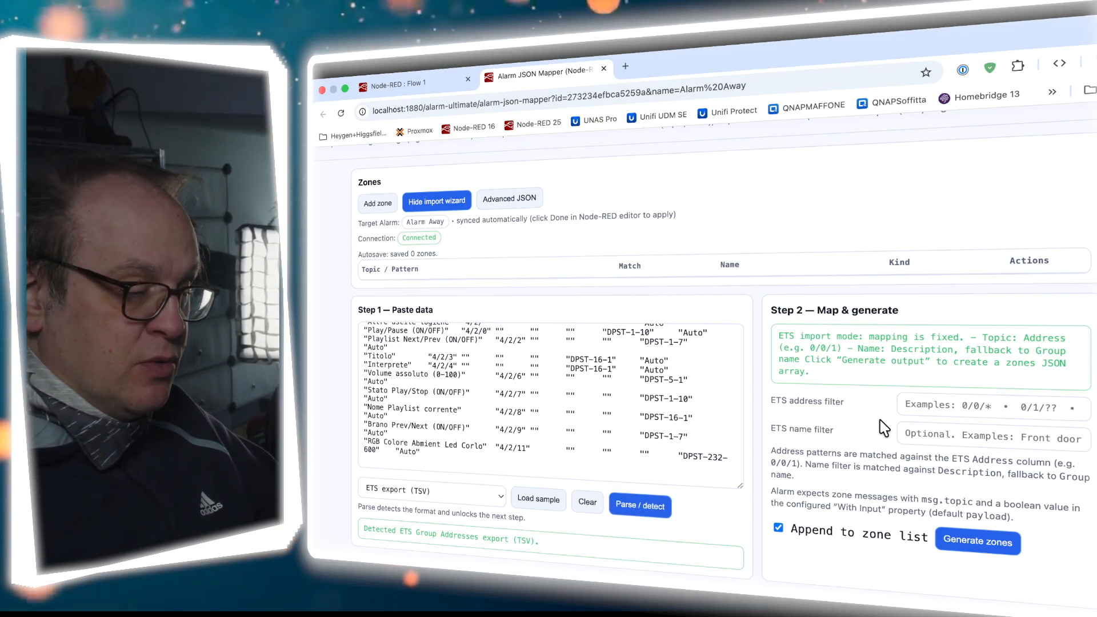
Filter the addresses by 2/7/* and generate the 37 perimeter zones
scroll(595, 372, "up", 10)
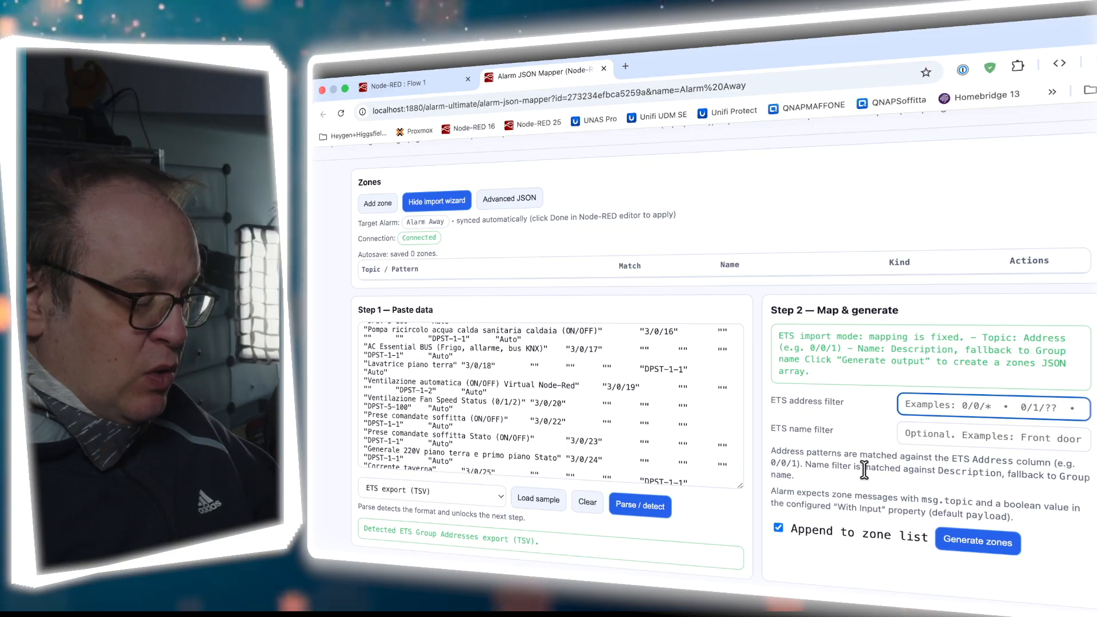
type("2/7/*")
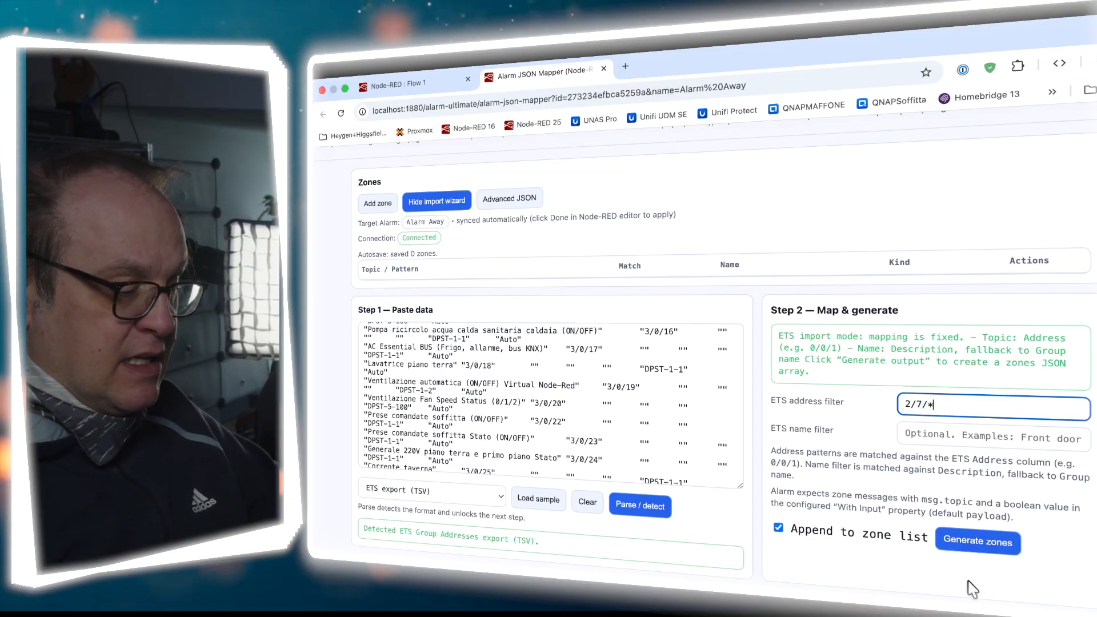
left_click(975, 546)
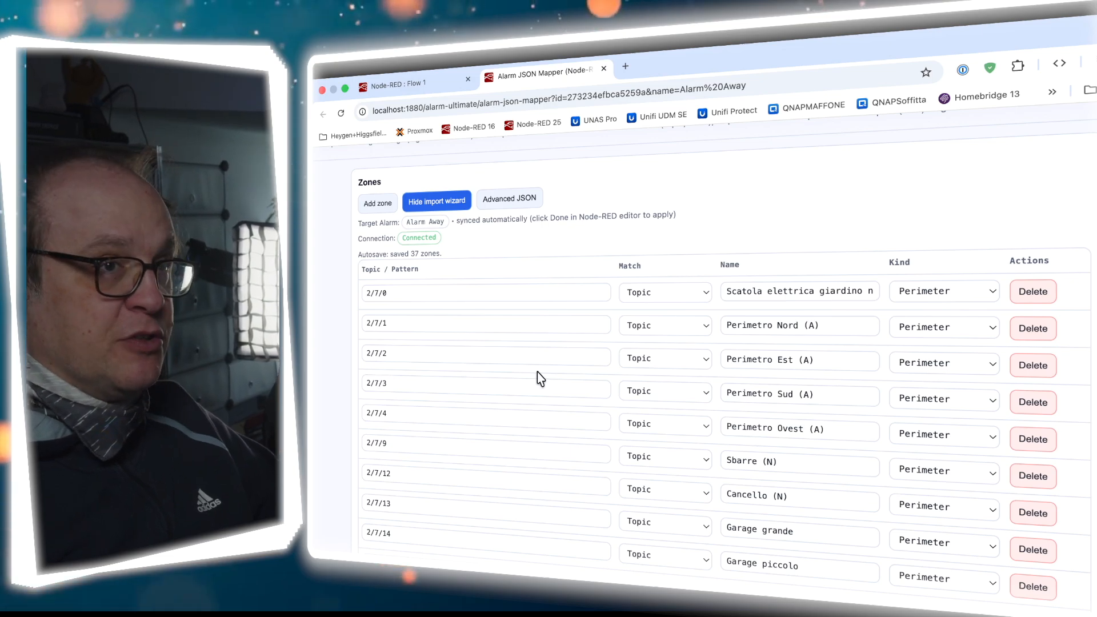
scroll(539, 375, "down", 1)
scroll(539, 378, "down", 5)
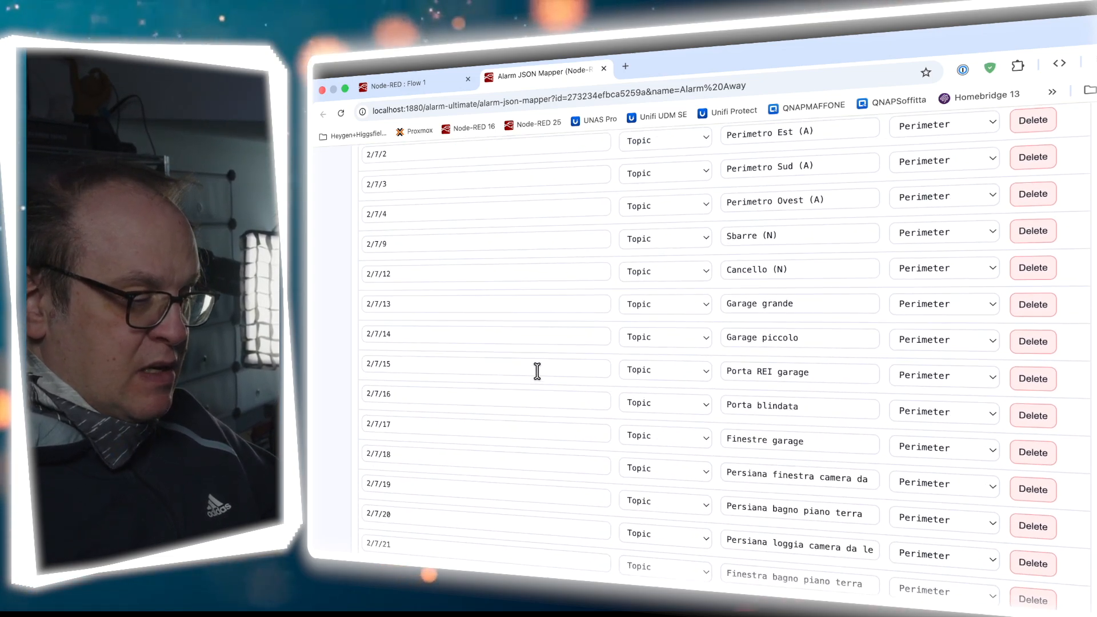
scroll(537, 372, "down", 4)
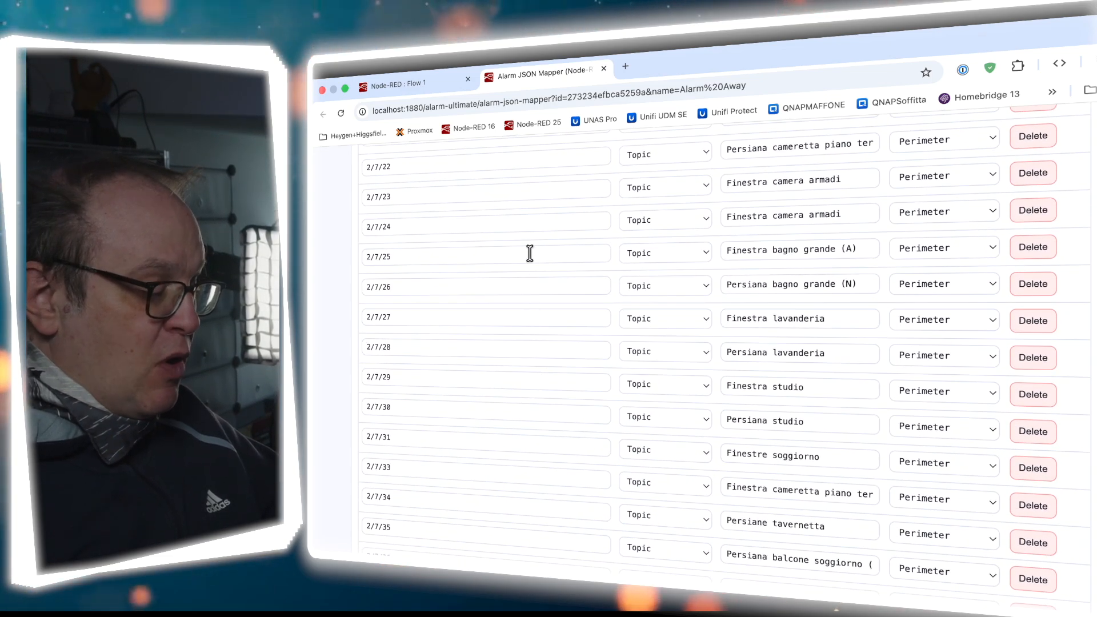
scroll(542, 319, "up", 8)
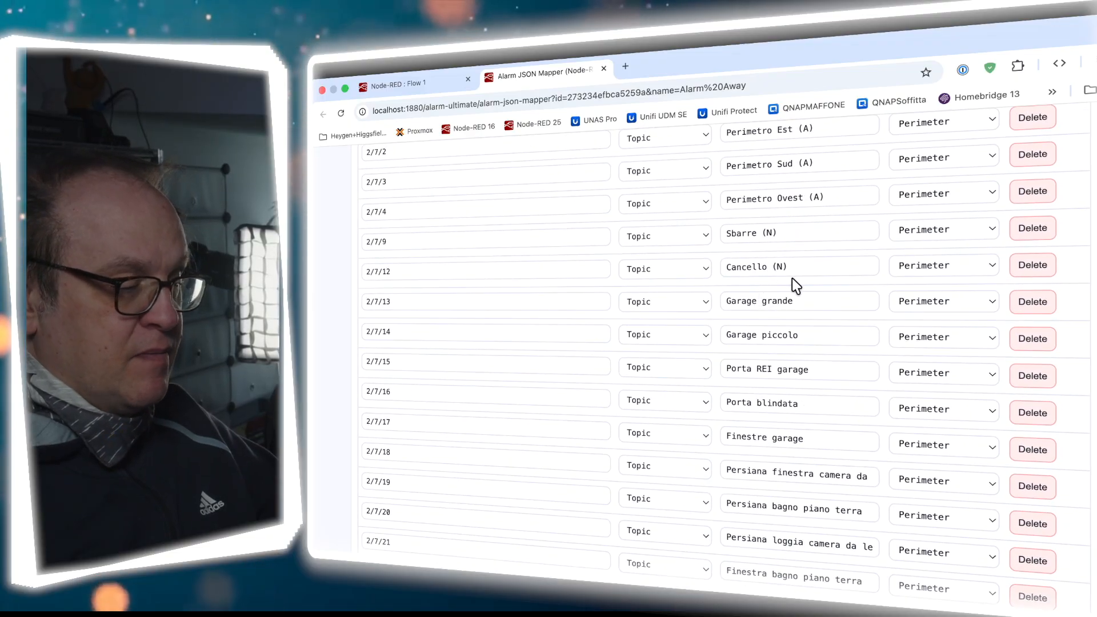
scroll(940, 285, "down", 15)
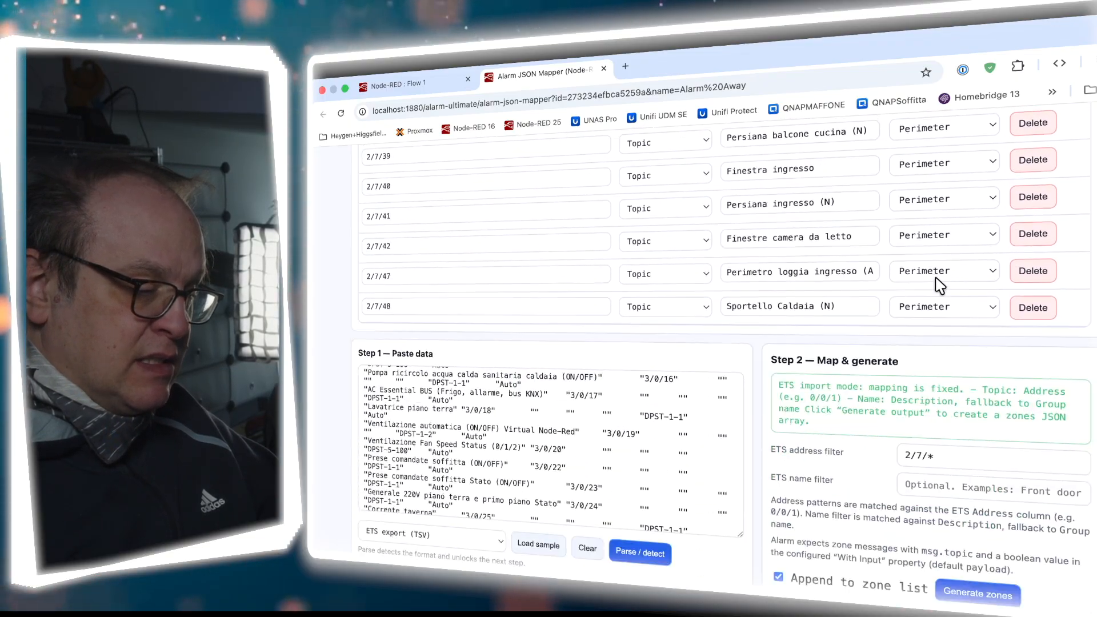
scroll(940, 285, "up", 20)
scroll(940, 285, "down", 2)
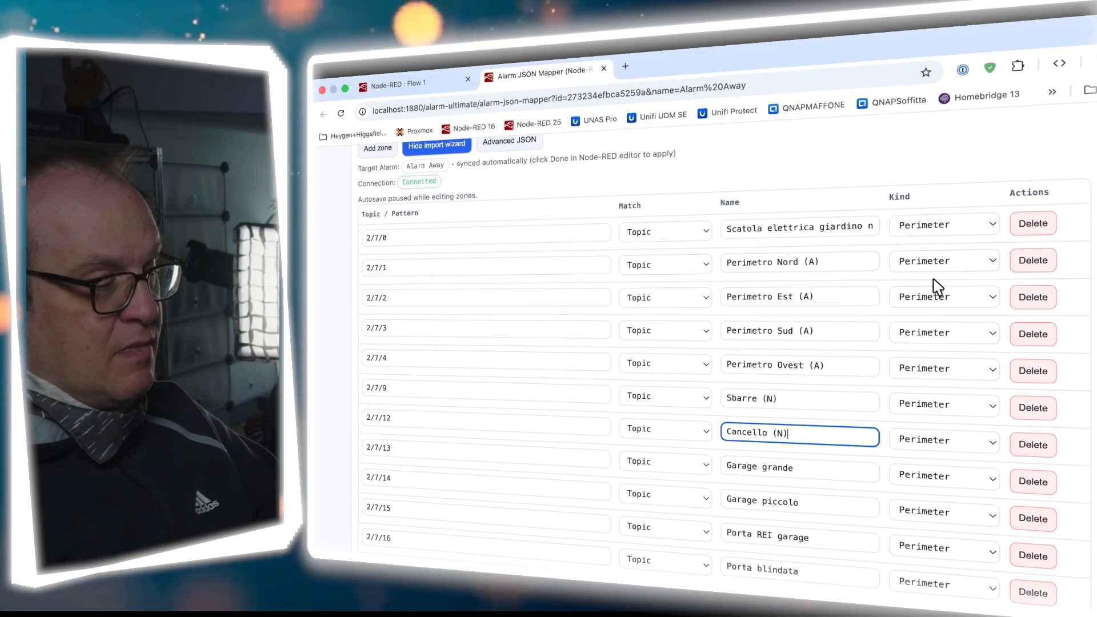
left_click(436, 92)
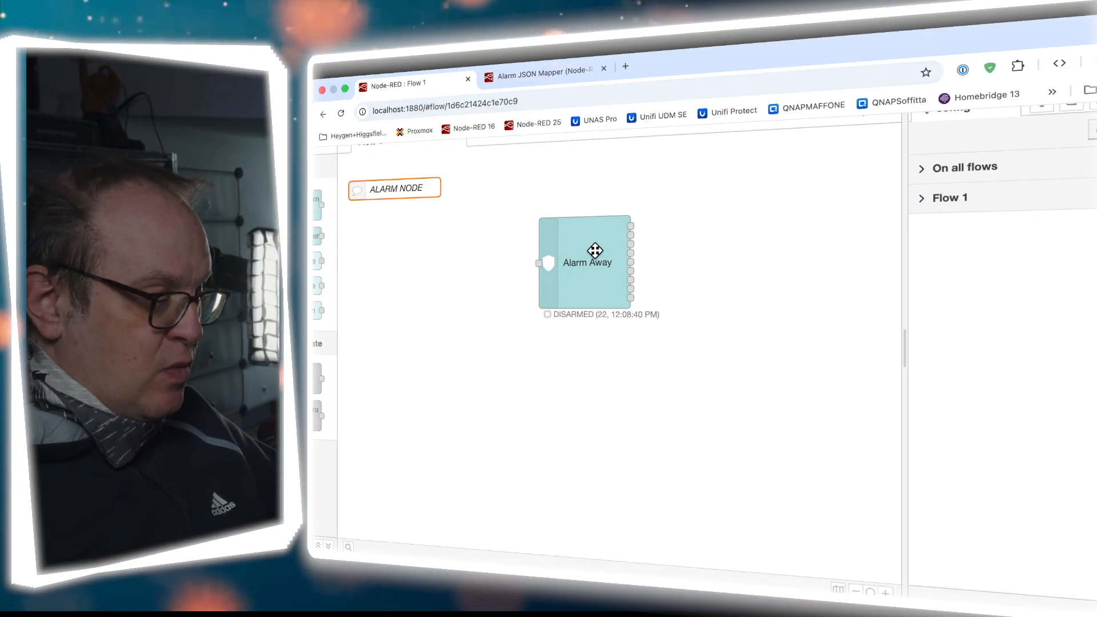
Confirm Alarm Away reports 37 zones configured and open its web Alarm Panel page
double_click(594, 284)
scroll(746, 488, "down", 10)
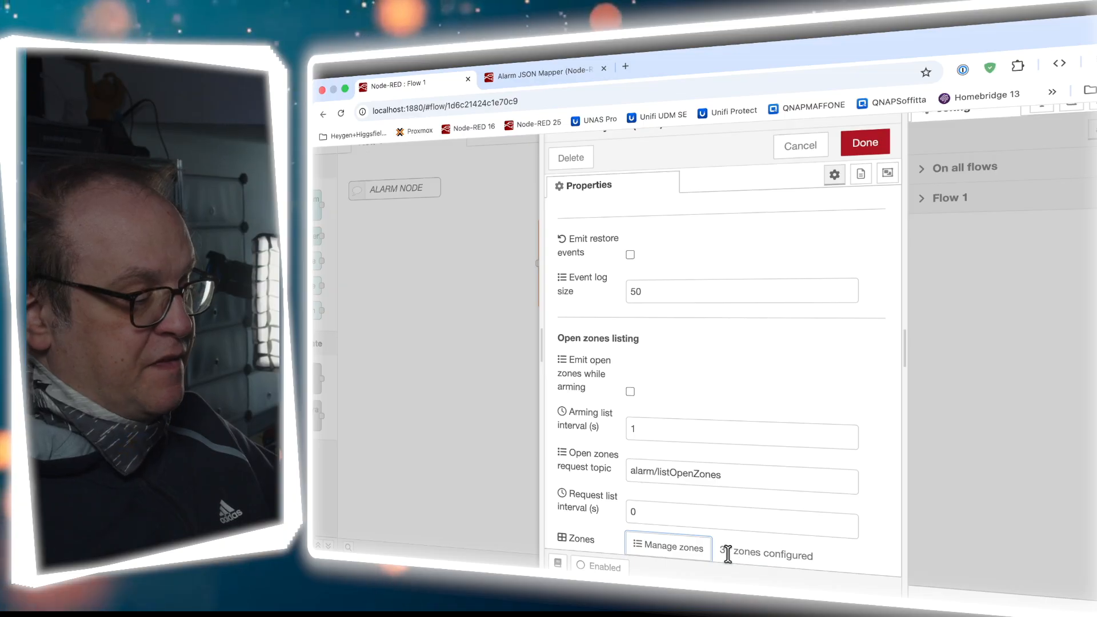
left_click_drag(718, 550, 817, 560)
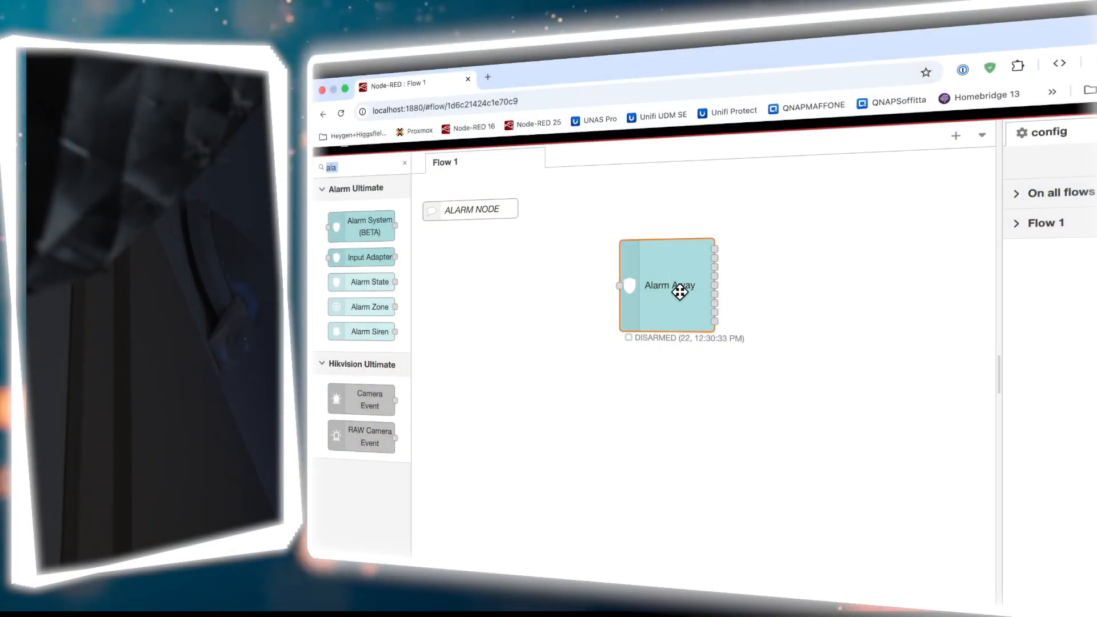
double_click(681, 293)
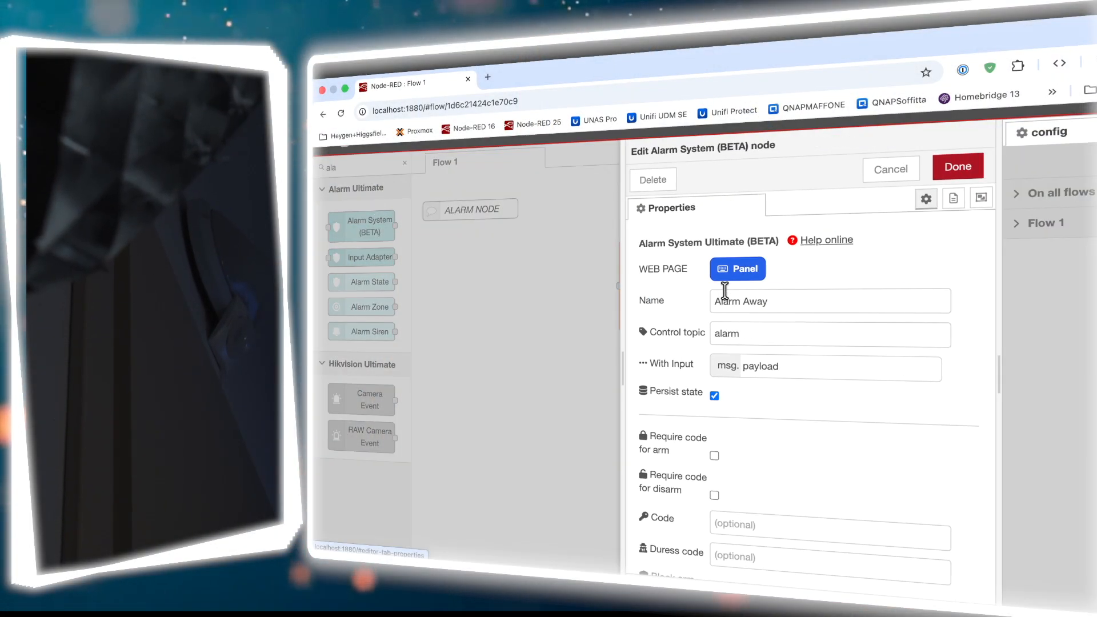
left_click(736, 269)
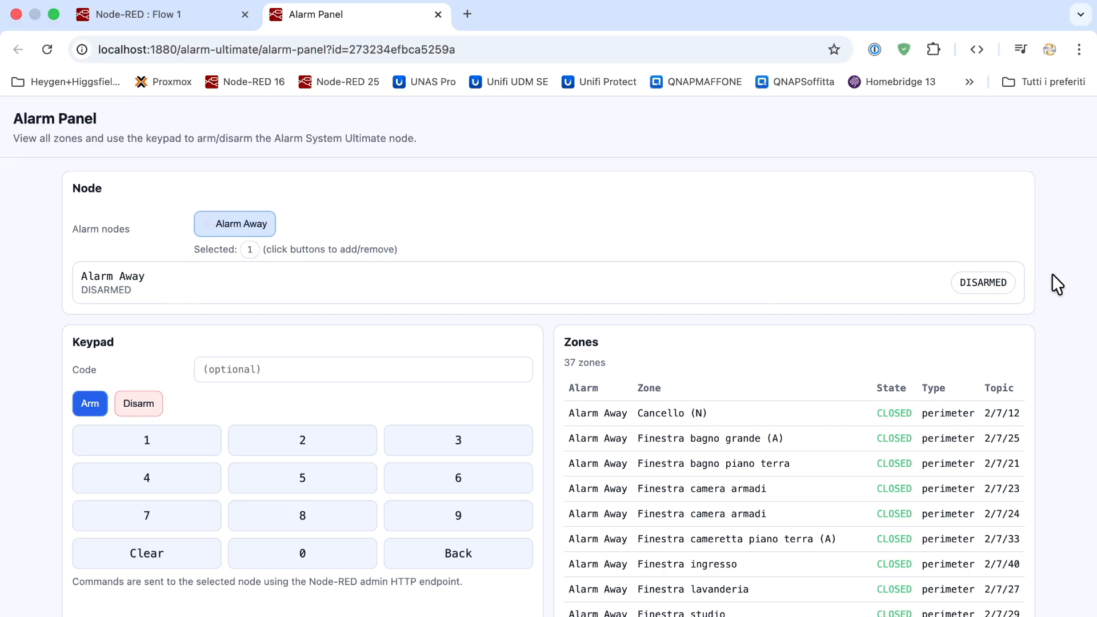
Scroll through the Alarm Panel's zone list and alarm status
scroll(487, 427, "down", 3)
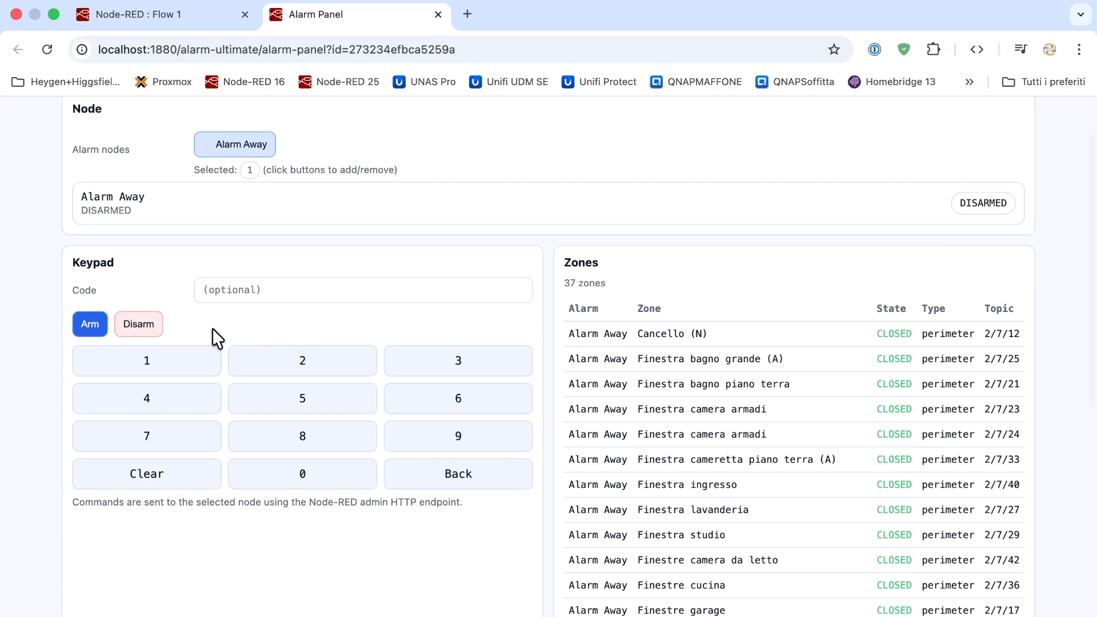
scroll(772, 427, "down", 6)
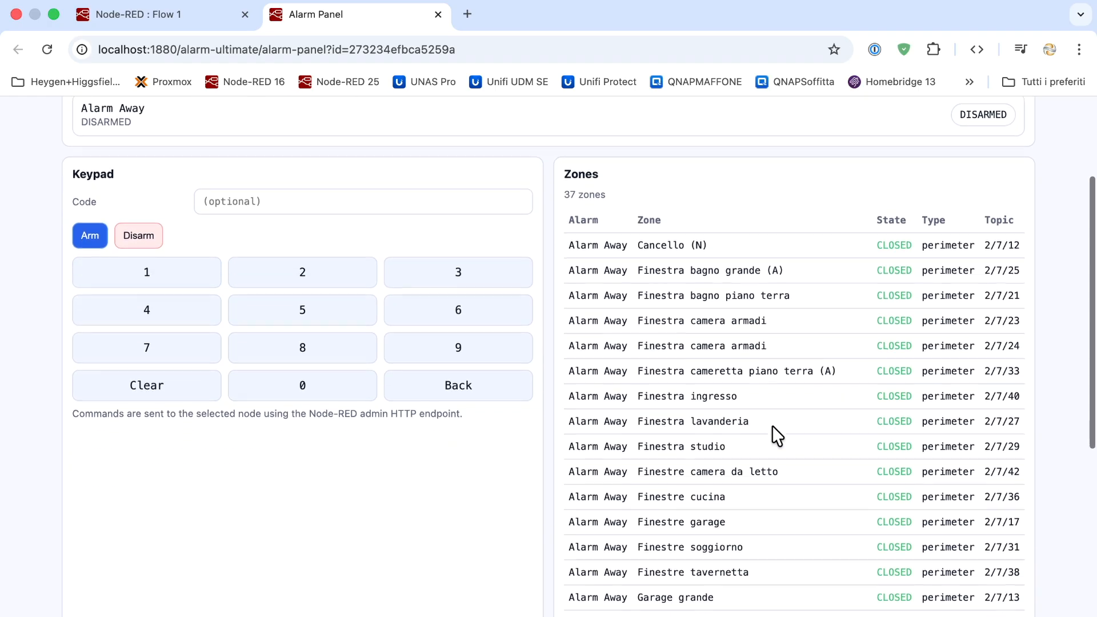
scroll(773, 427, "down", 6)
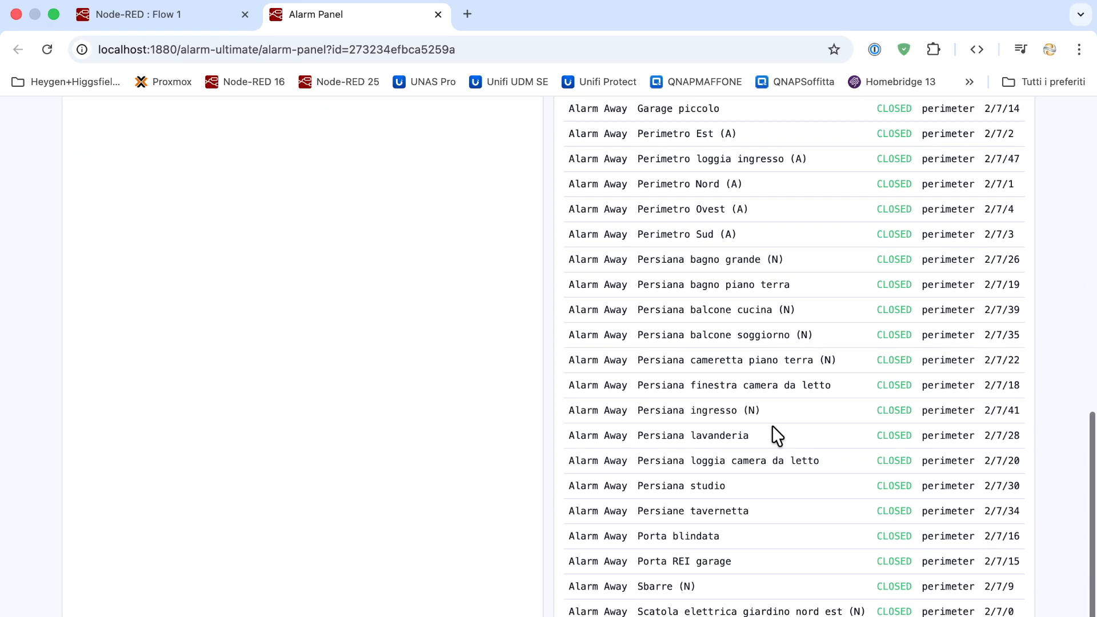
scroll(772, 426, "up", 10)
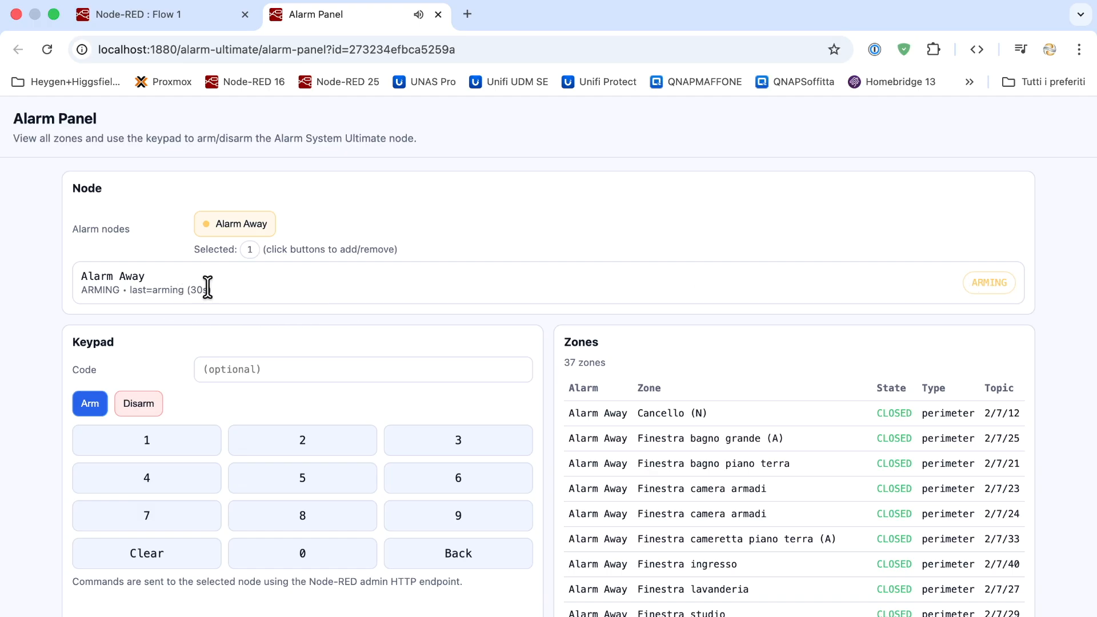
scroll(152, 320, "up", 3)
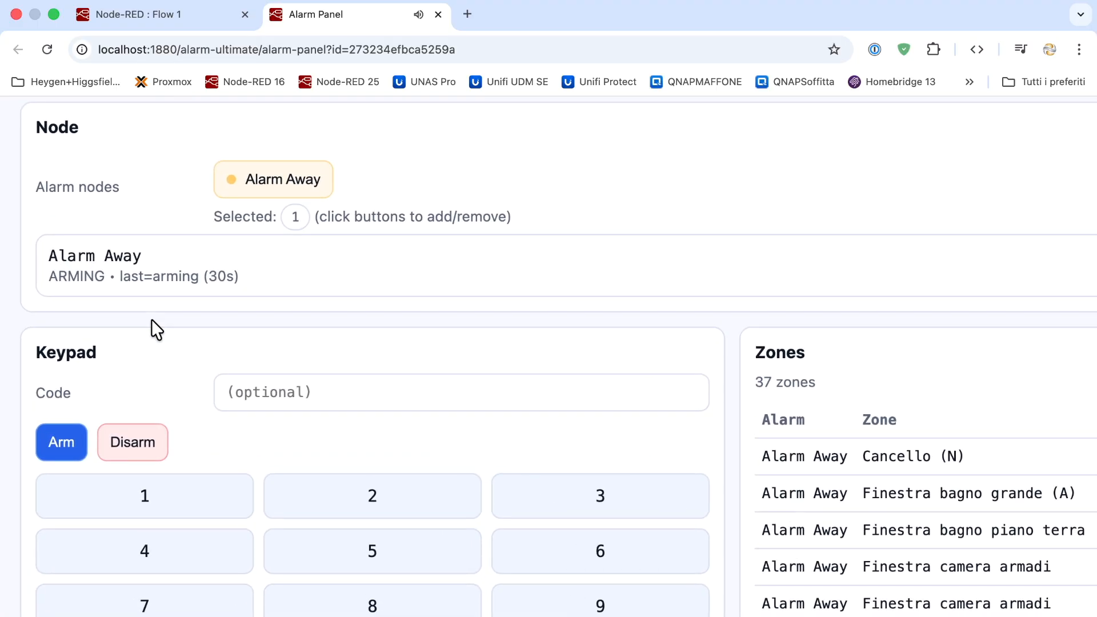
scroll(152, 320, "left", 1)
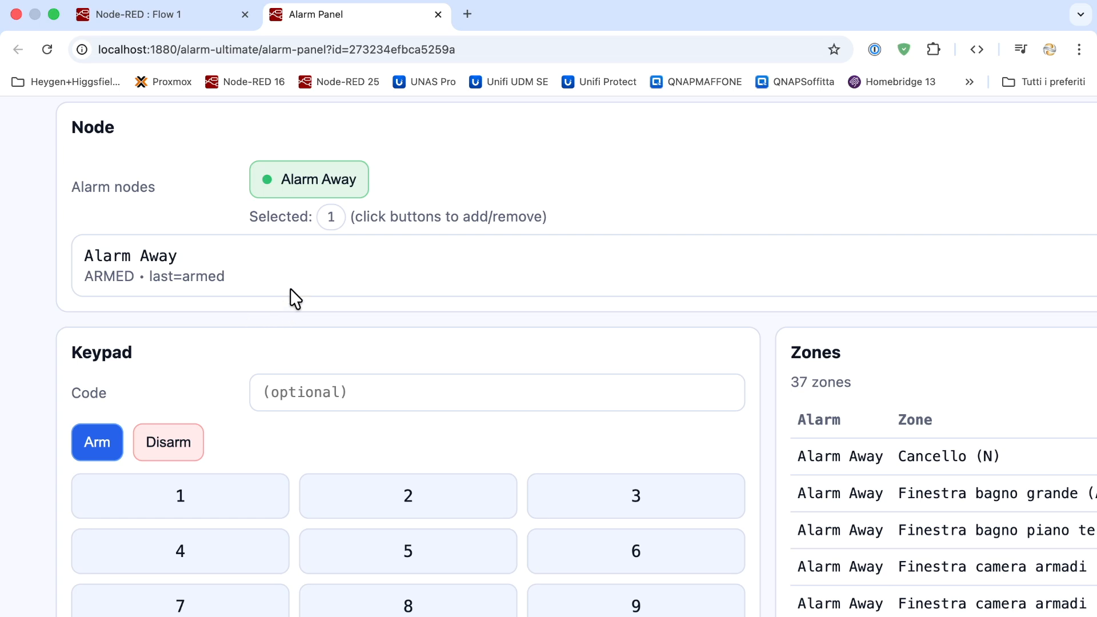
scroll(302, 265, "down", 5)
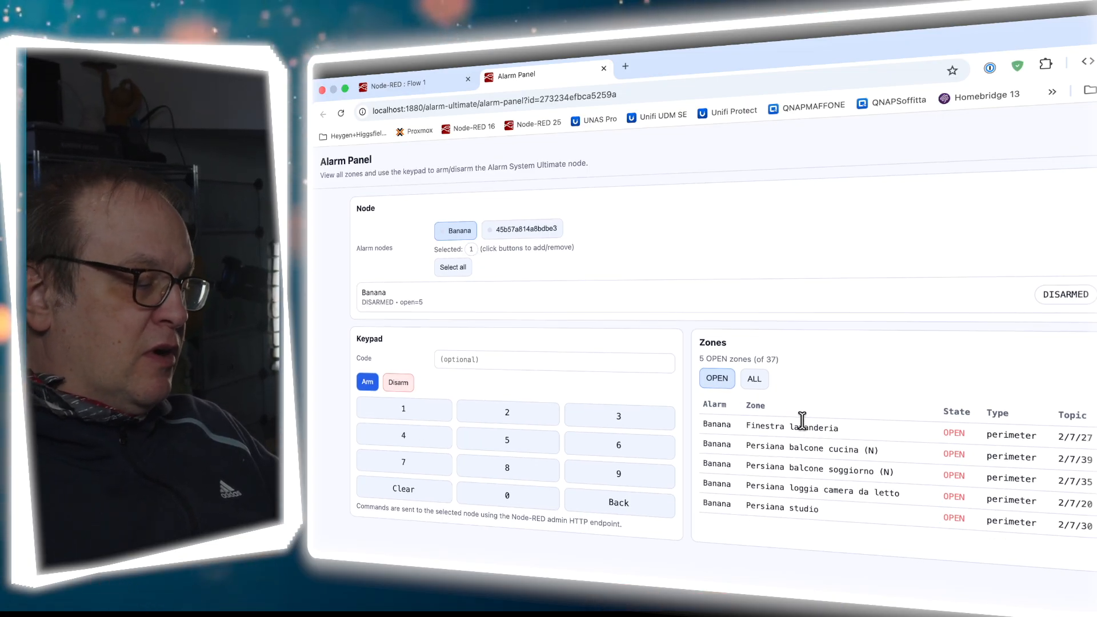
Show all 37 zones, select both alarm nodes and arm them together
left_click(755, 381)
scroll(845, 392, "down", 5)
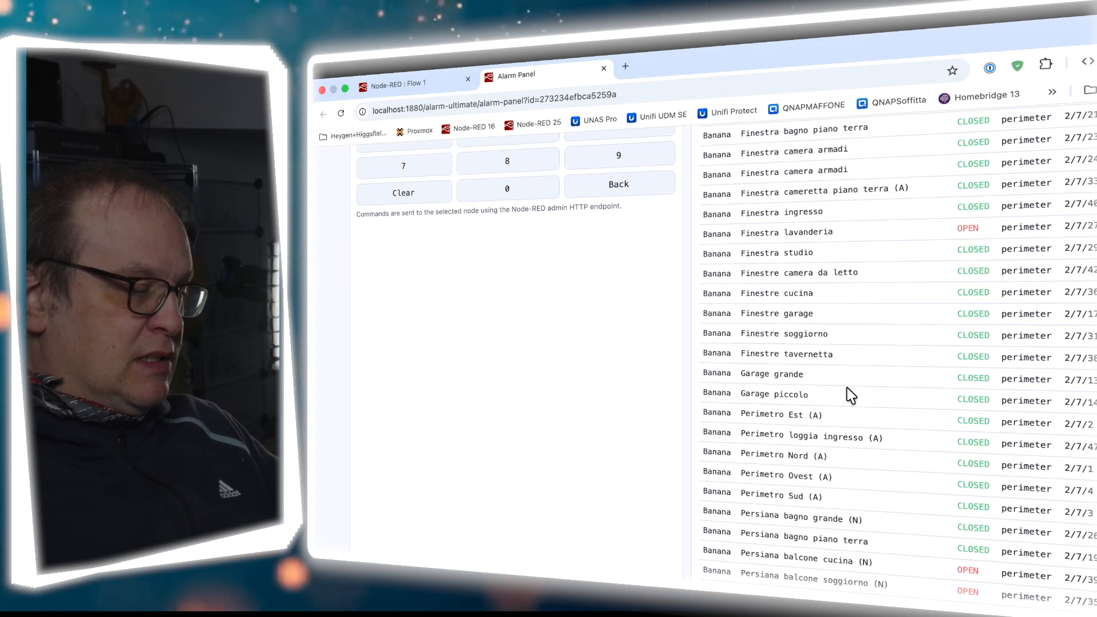
scroll(844, 392, "up", 5)
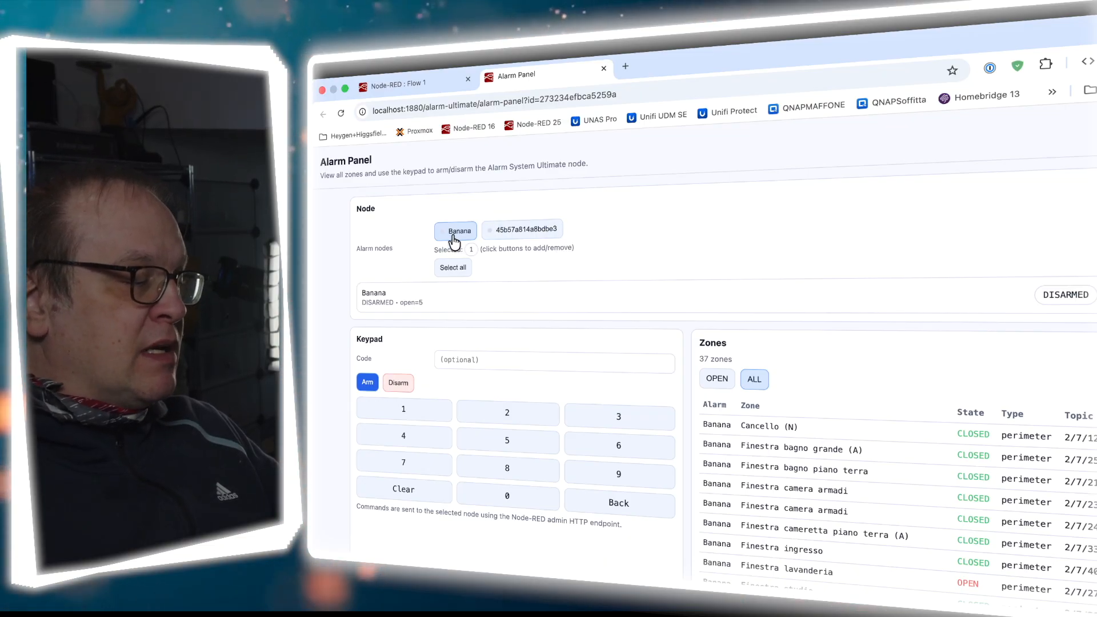
left_click(456, 270)
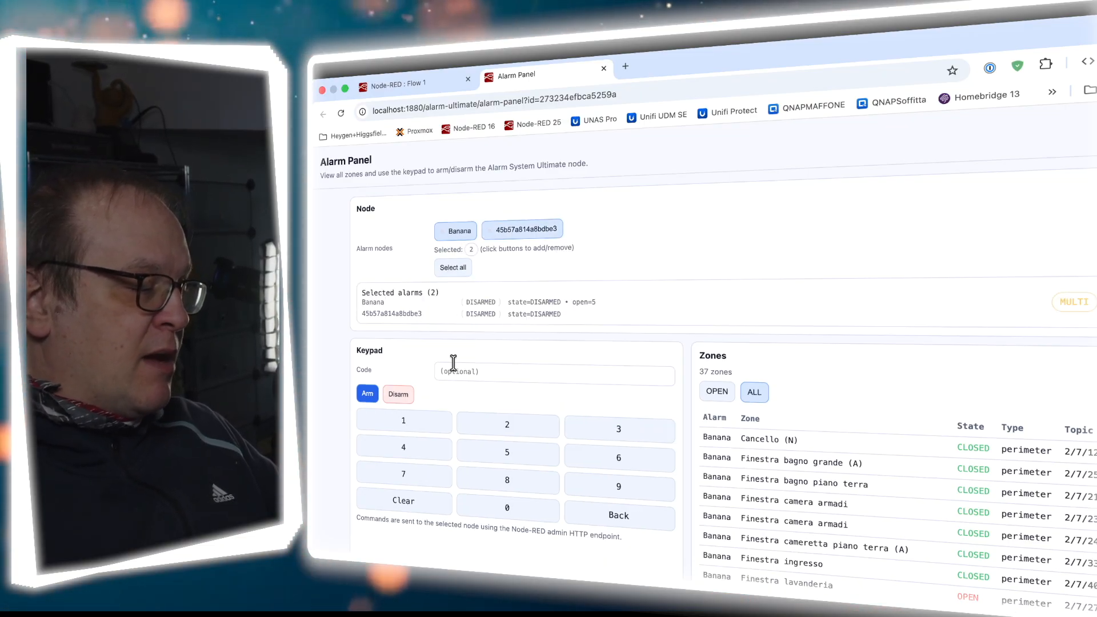
left_click(369, 400)
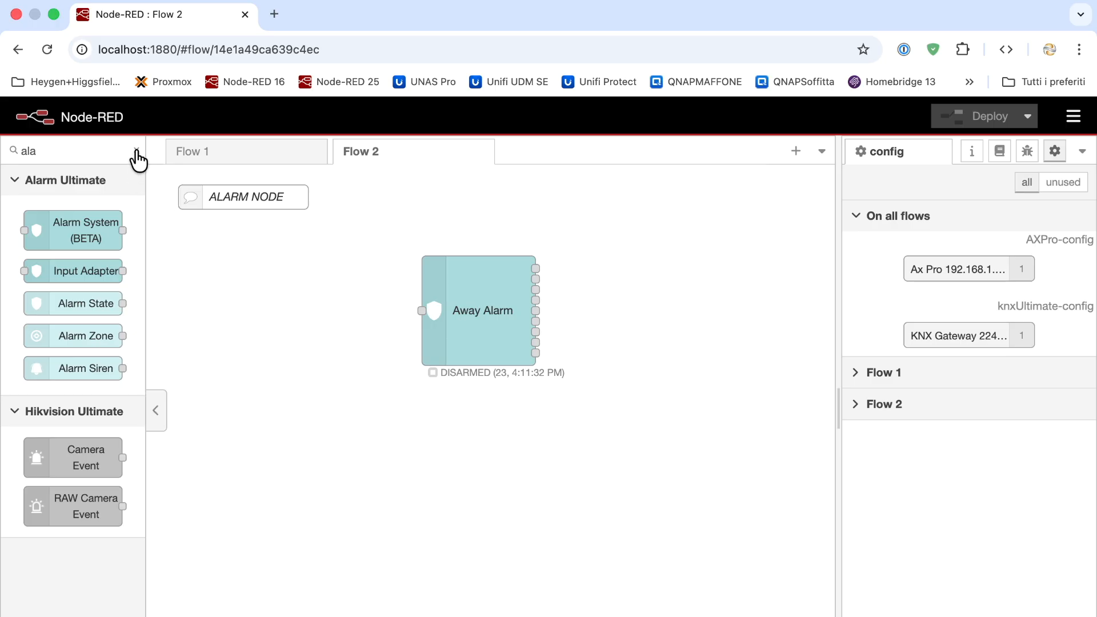
Filter the palette for 'kn' and add a KNX Device node to Flow 2
left_click(136, 151)
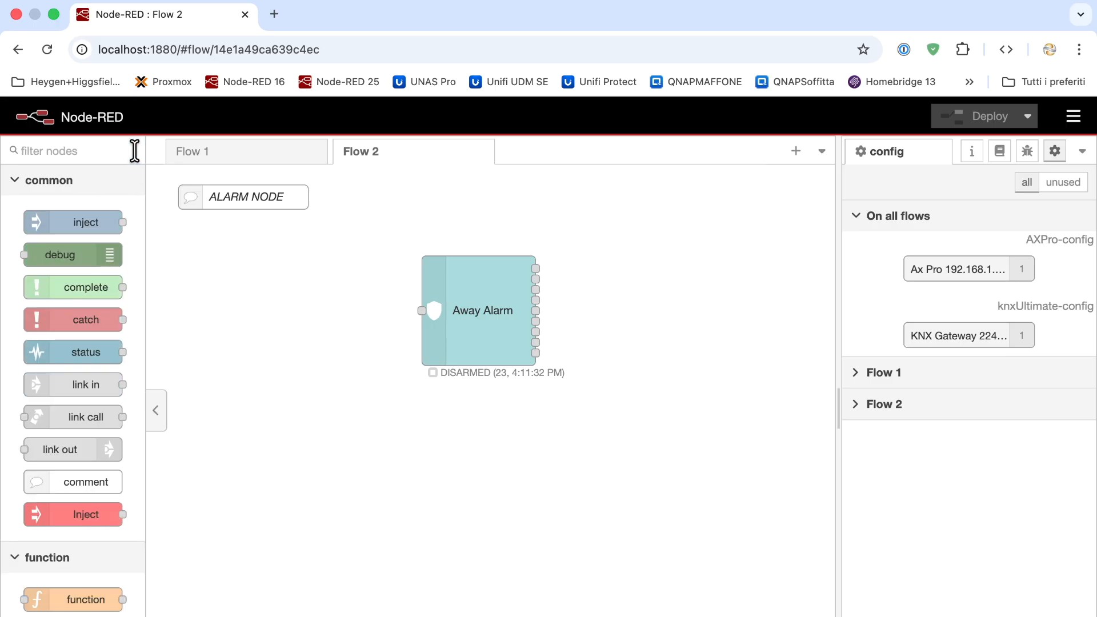
type("kn")
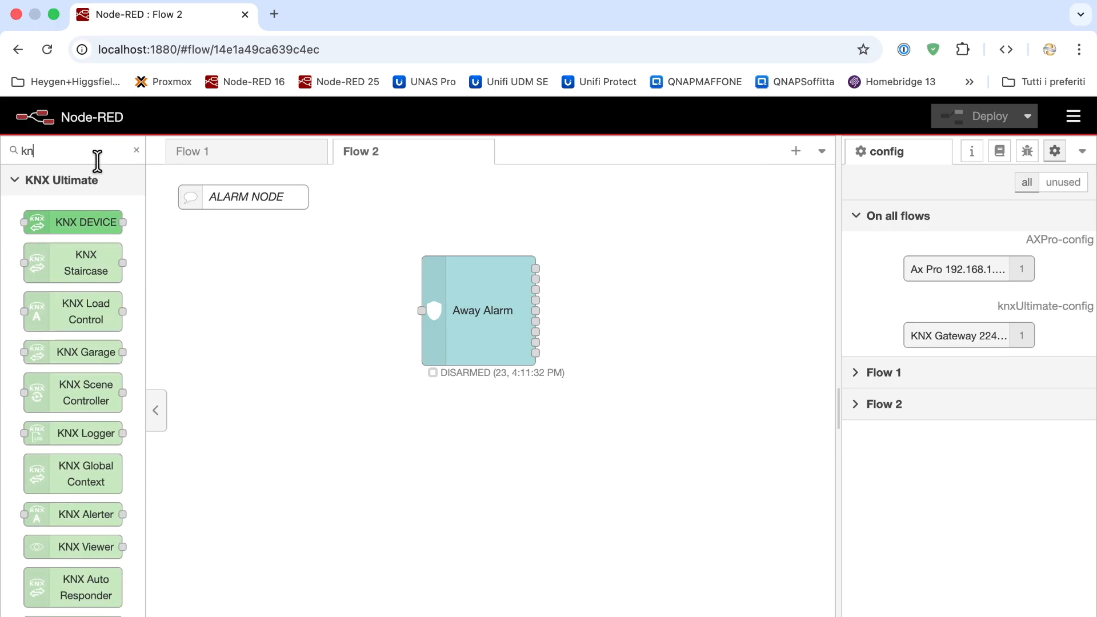
left_click_drag(73, 222, 277, 326)
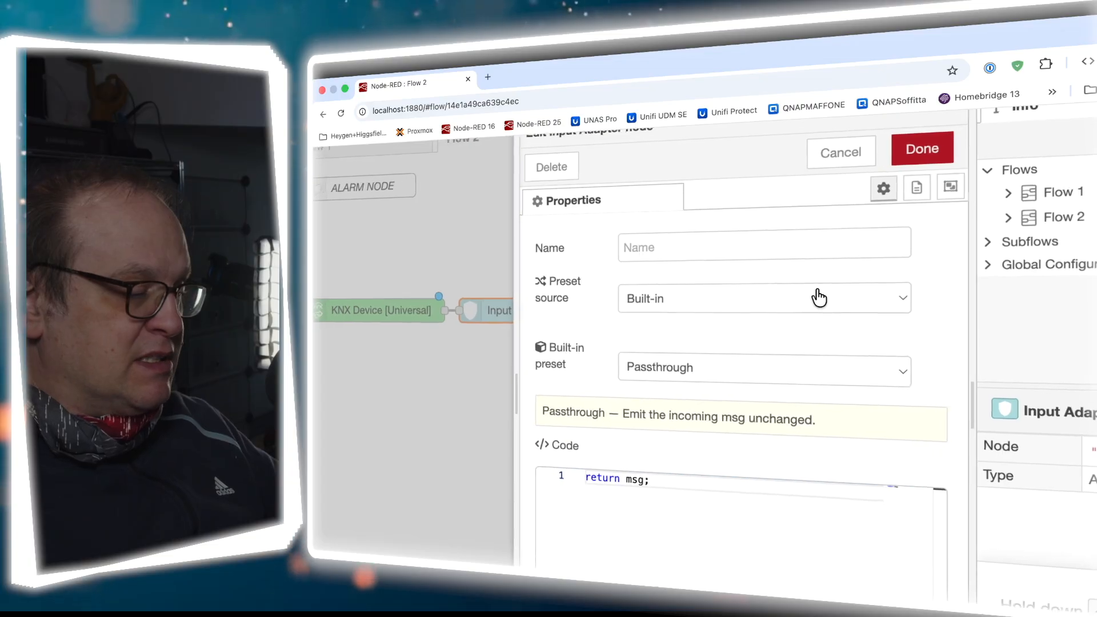
Set the Input Adapter preset to KNX Ultimate and deploy despite unconfigured nodes
left_click(703, 369)
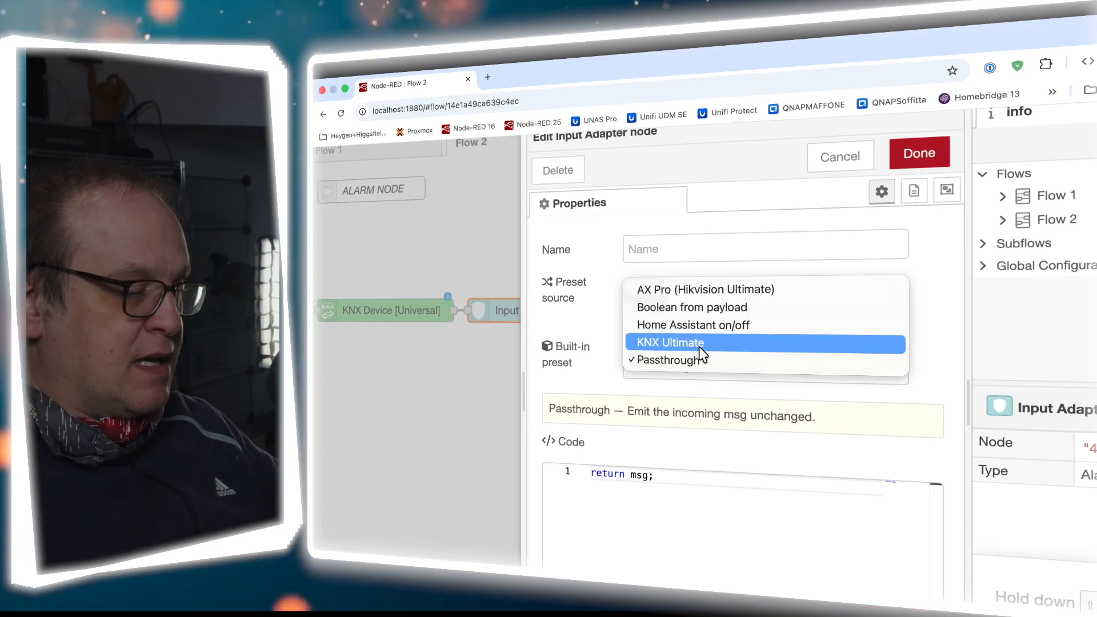
left_click(698, 344)
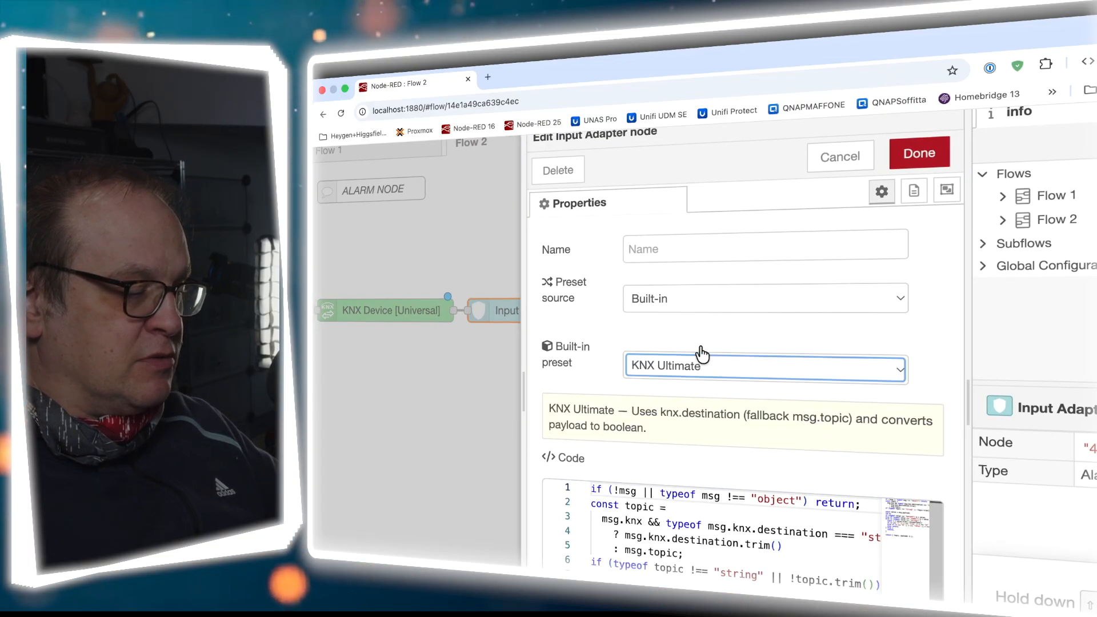
left_click(911, 166)
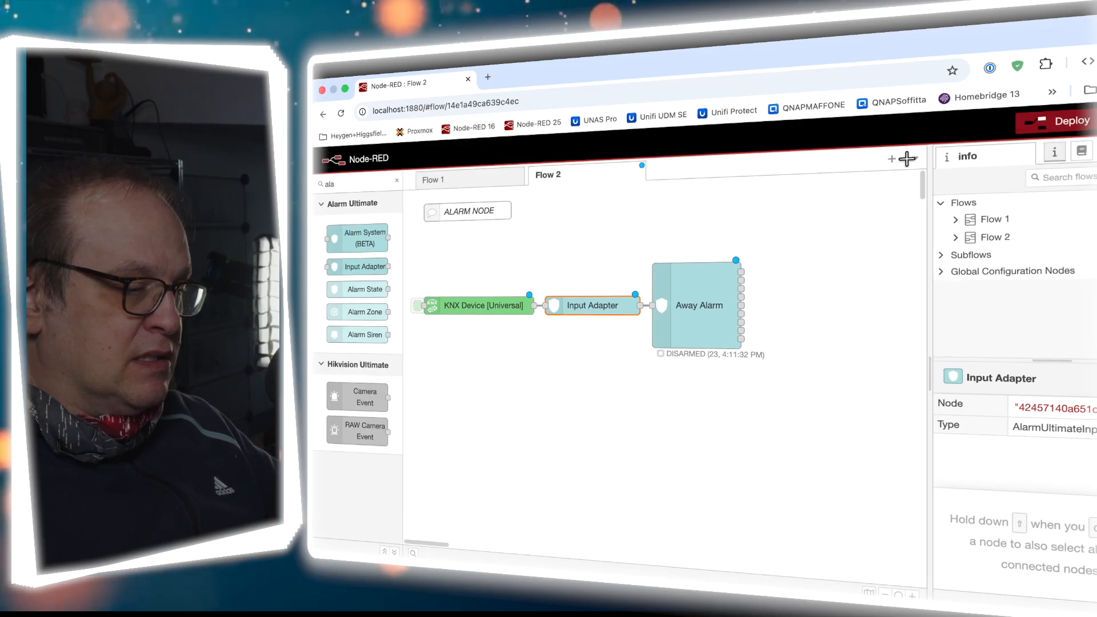
left_click(1069, 127)
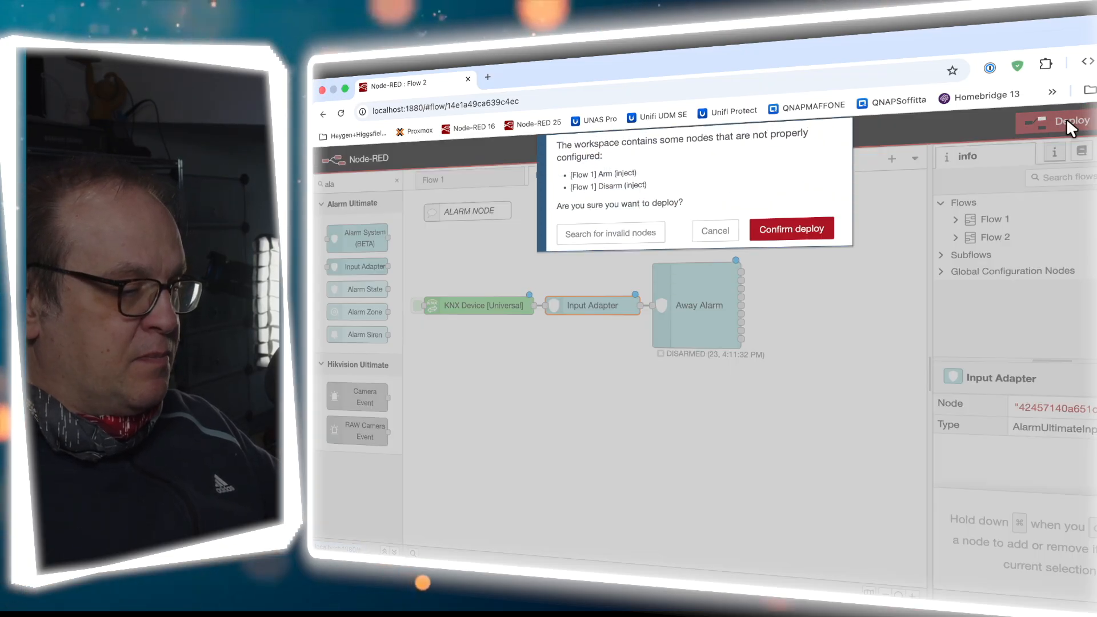
left_click(792, 230)
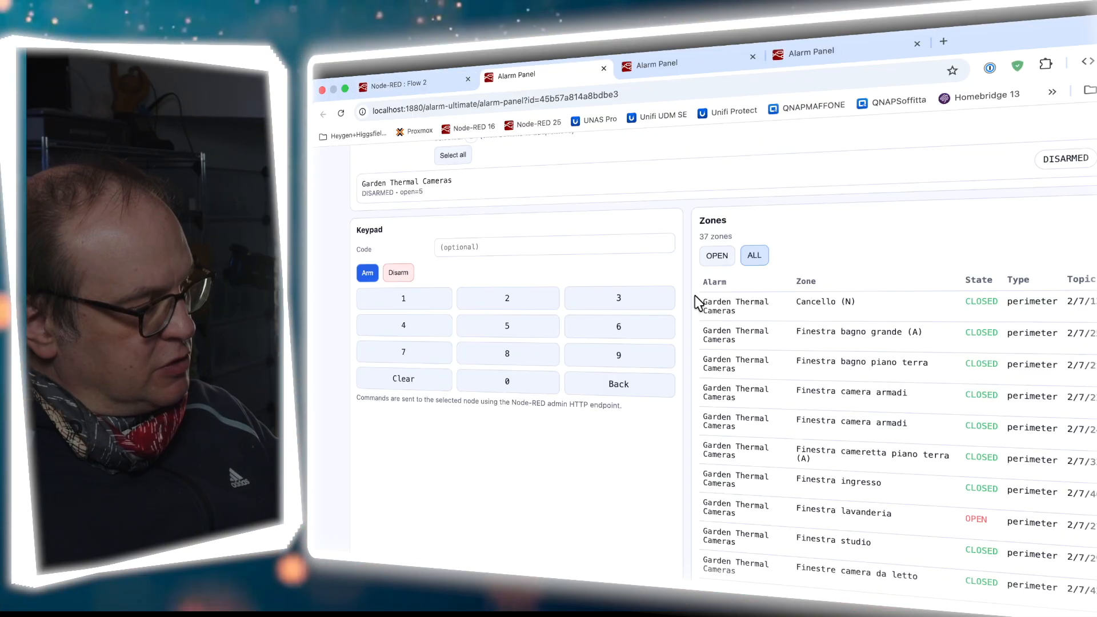
Scroll the Alarm Panel and filter the zone list to open zones only
scroll(695, 296, "down", 4)
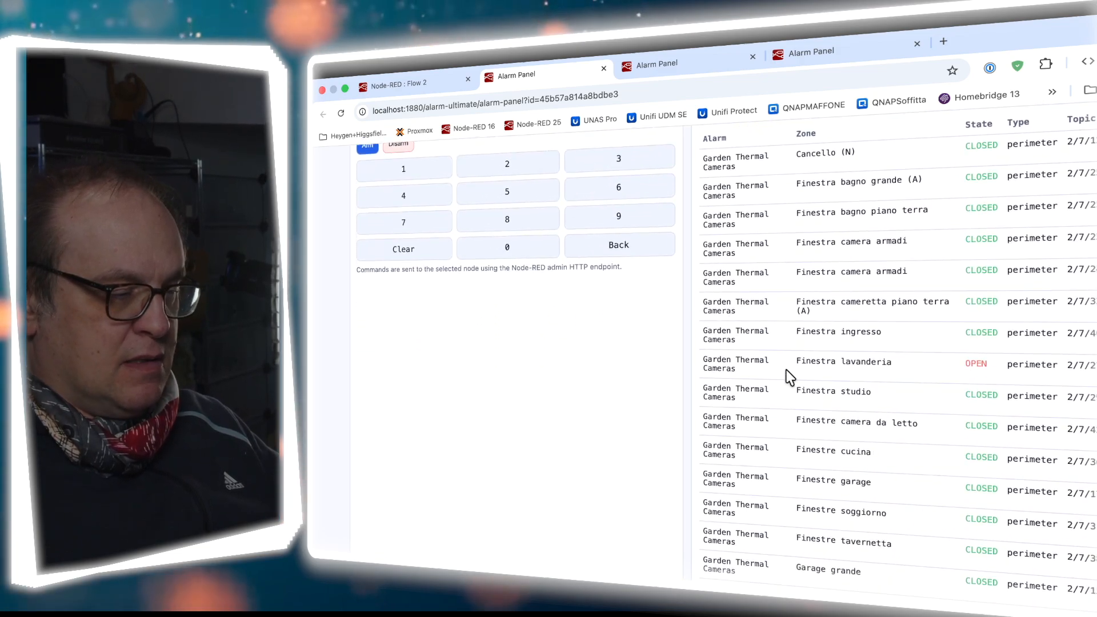
scroll(791, 377, "down", 1)
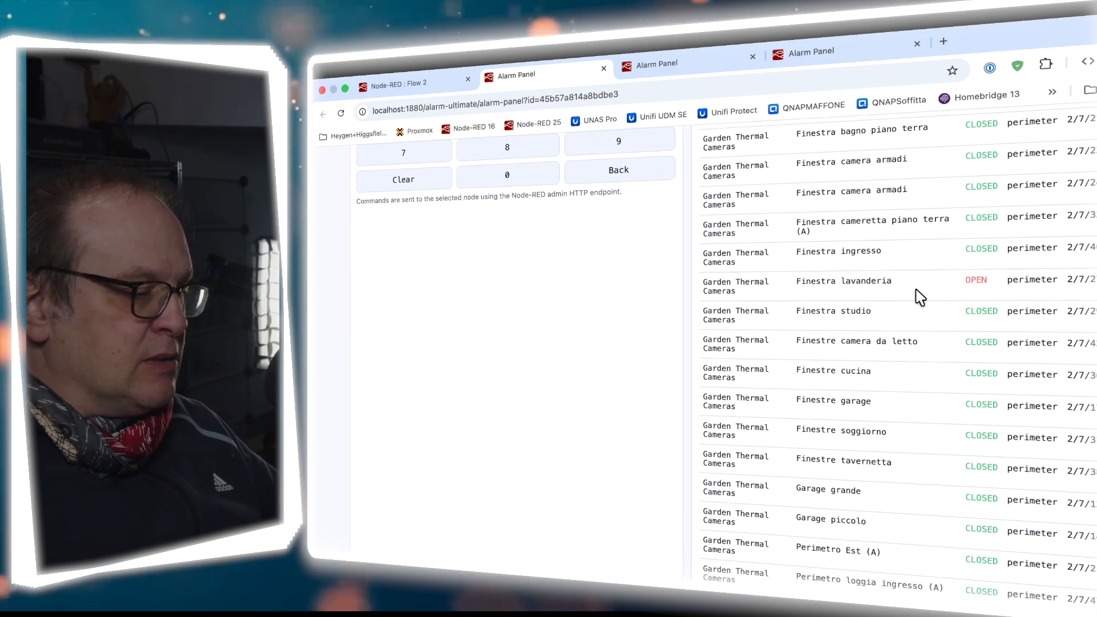
scroll(1028, 320, "down", 7)
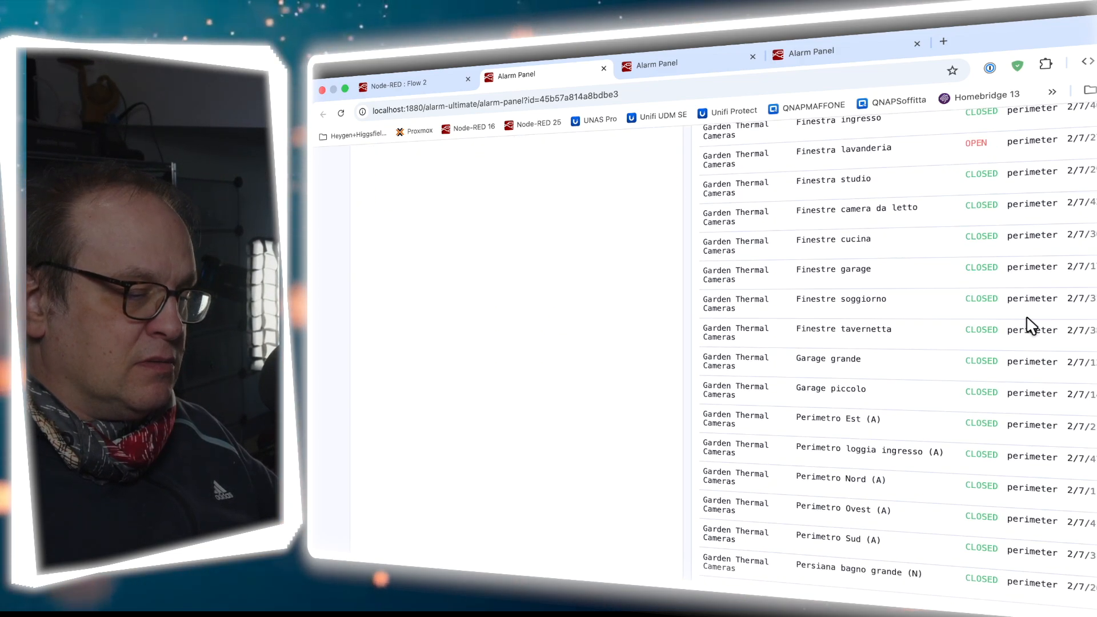
scroll(1028, 323, "down", 1)
scroll(975, 397, "down", 3)
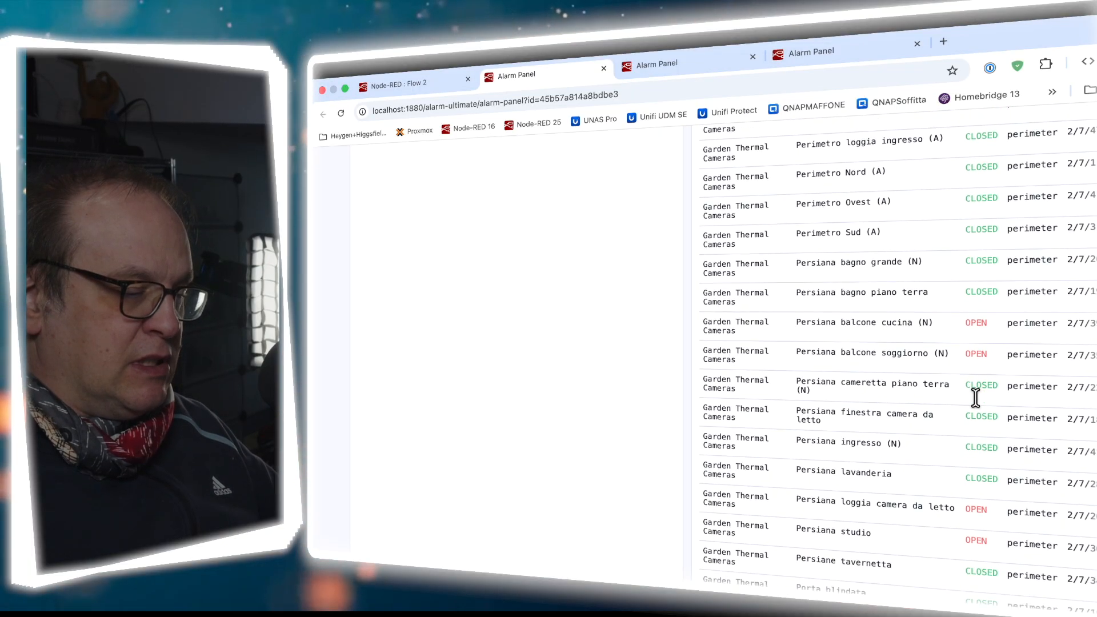
scroll(1000, 412, "up", 10)
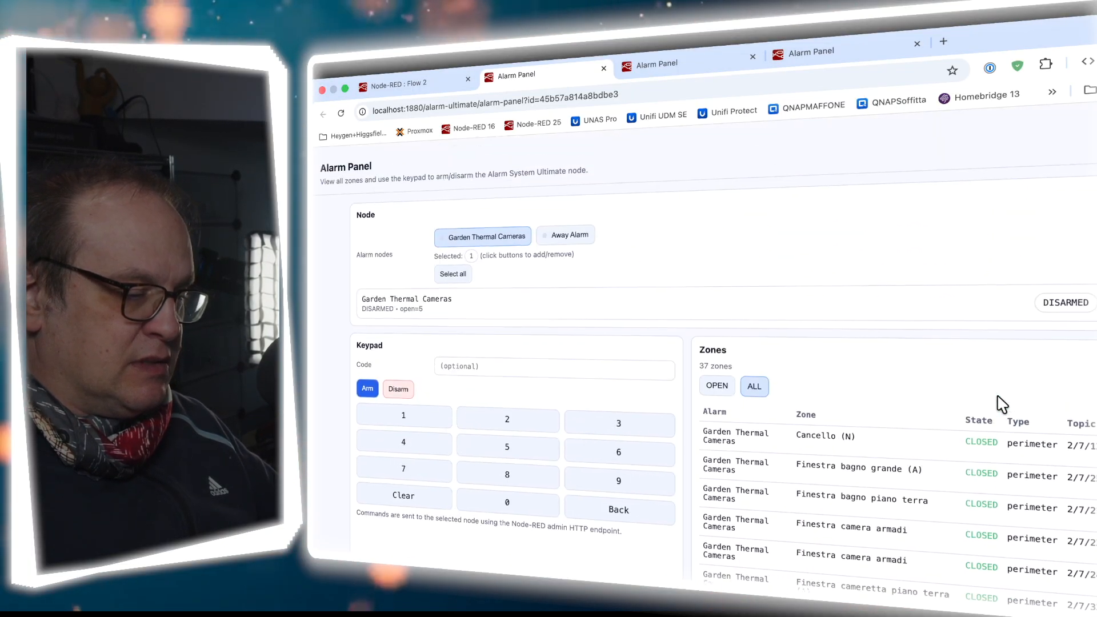
scroll(997, 404, "down", 1)
left_click(723, 355)
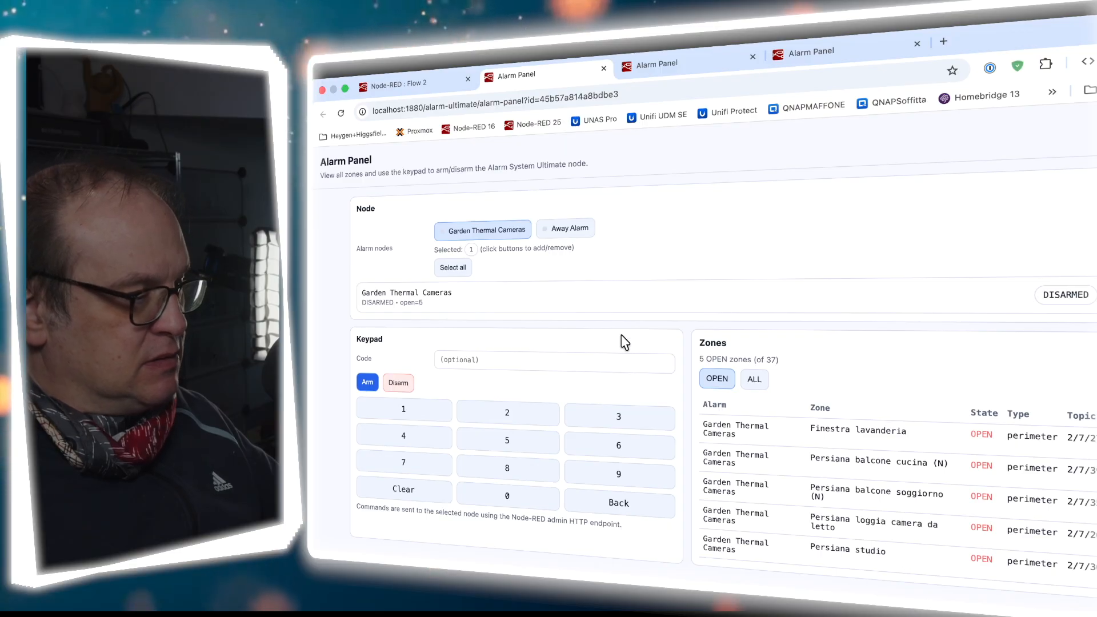
Switch the panel to Away Alarm alone and list all 37 of its zones
left_click(568, 230)
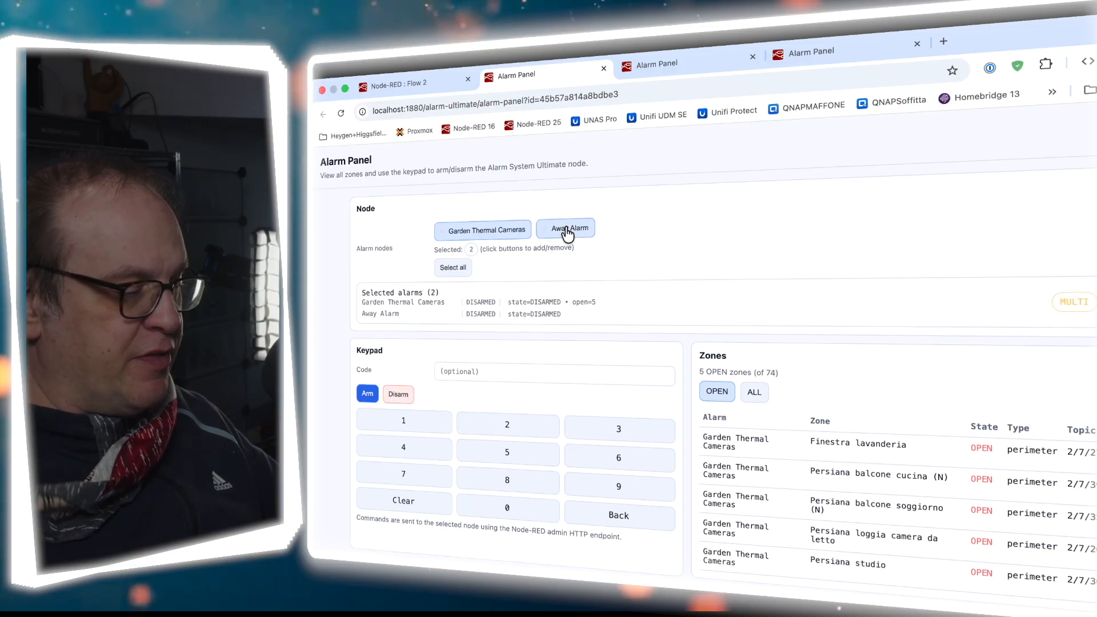
left_click(494, 234)
left_click(753, 381)
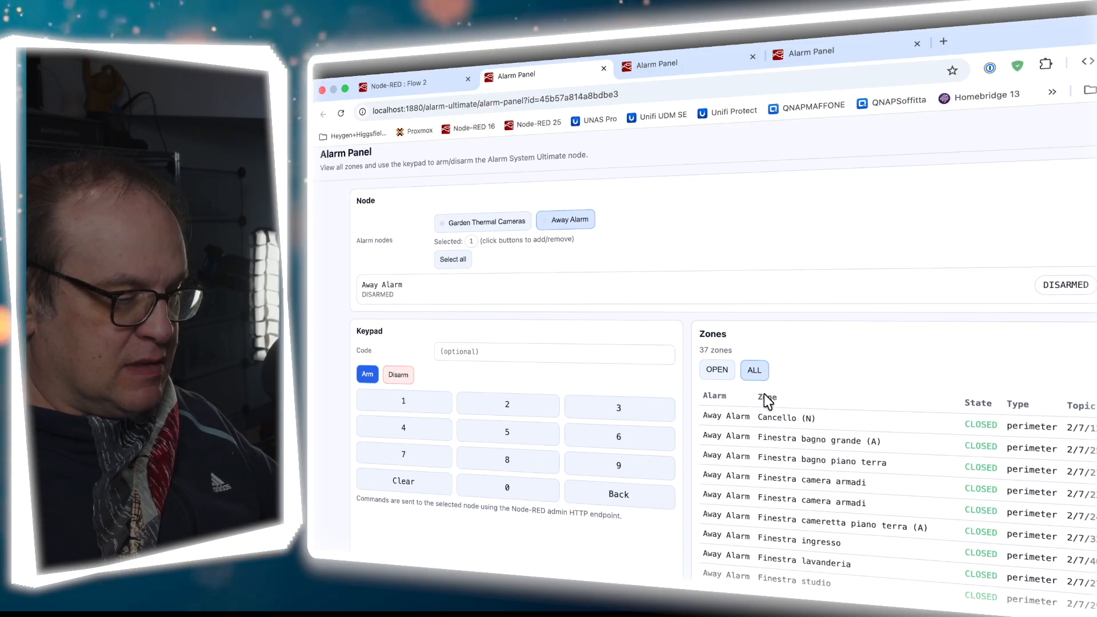
scroll(763, 394, "down", 10)
scroll(763, 393, "up", 10)
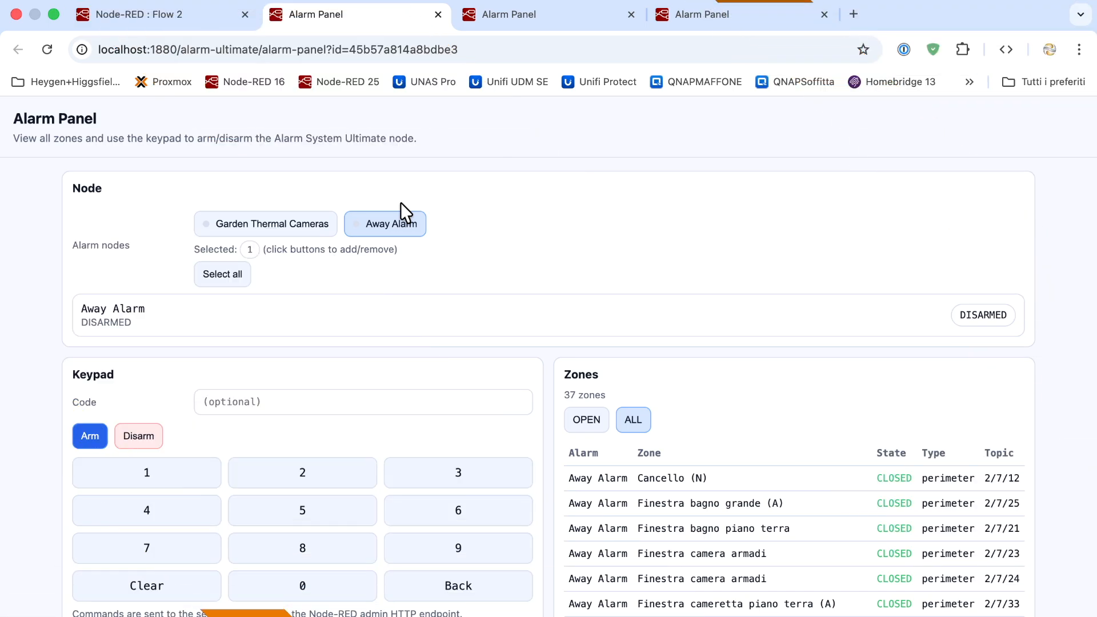
left_click(187, 15)
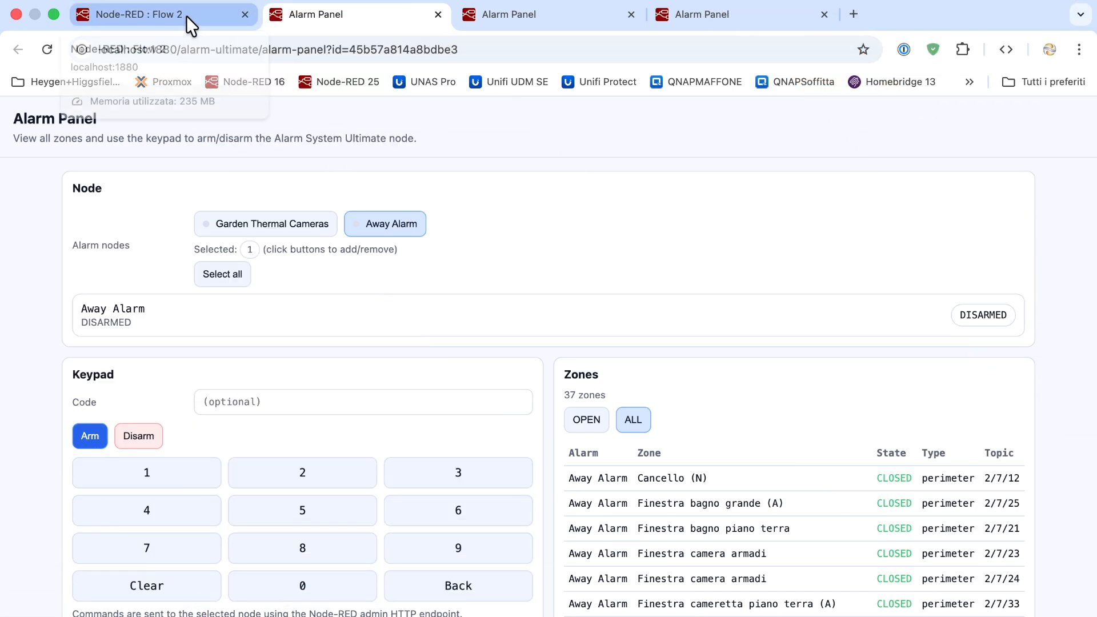
Close the alarm node settings unchanged and go back to the Flow 2 editor
left_click(719, 193)
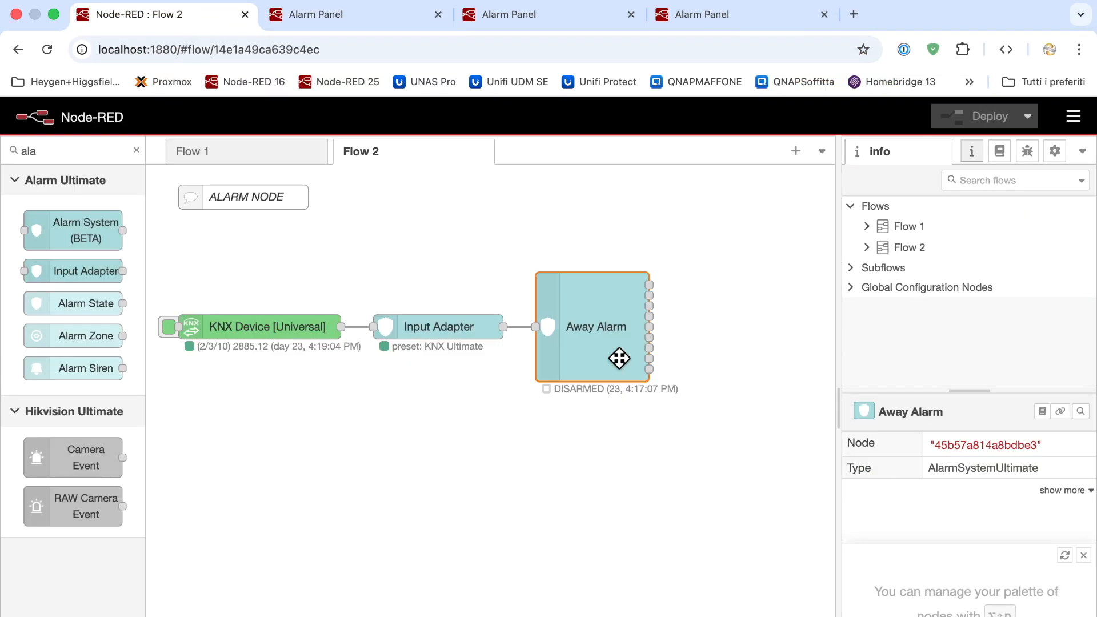
left_click(213, 154)
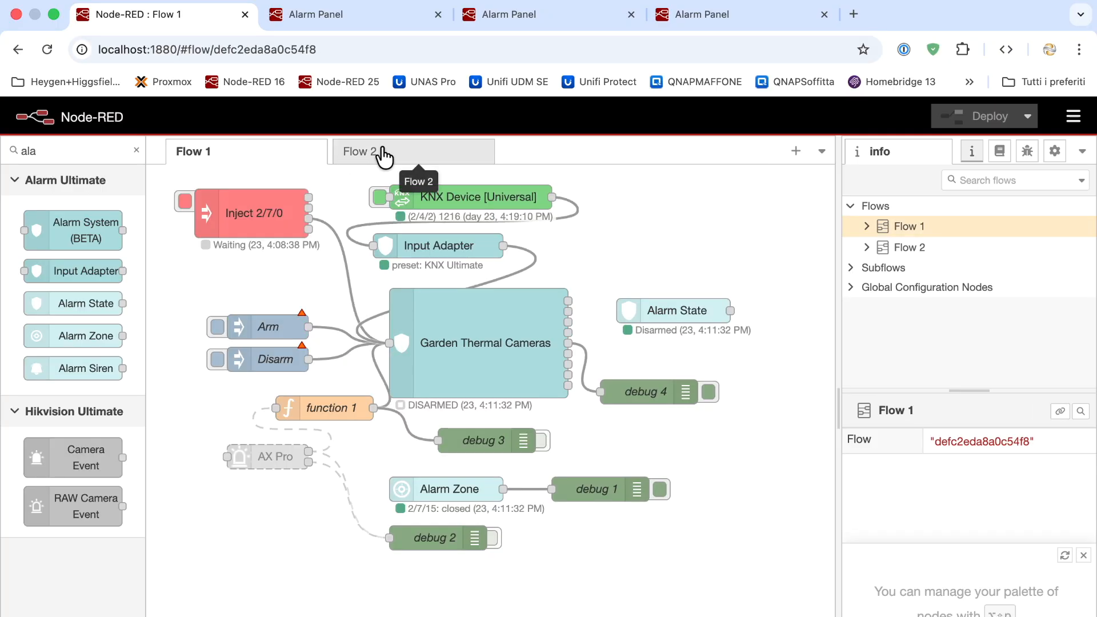
left_click(383, 155)
Copy and paste the Away Alarm node with Cmd+C and Cmd+V
left_click(601, 365)
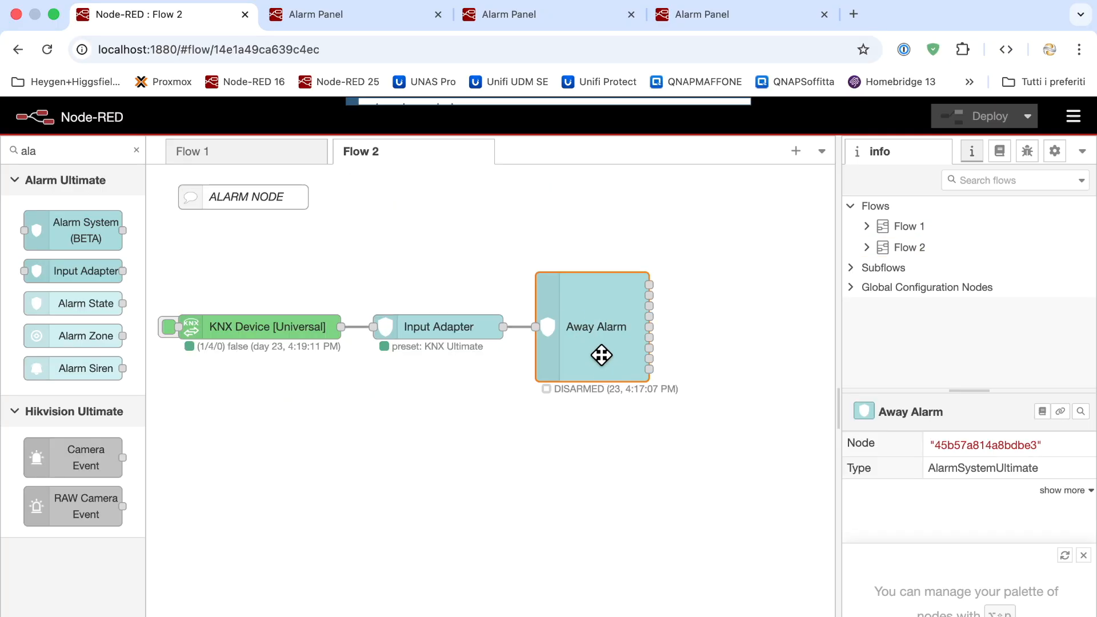
key("super+c")
key("super+v")
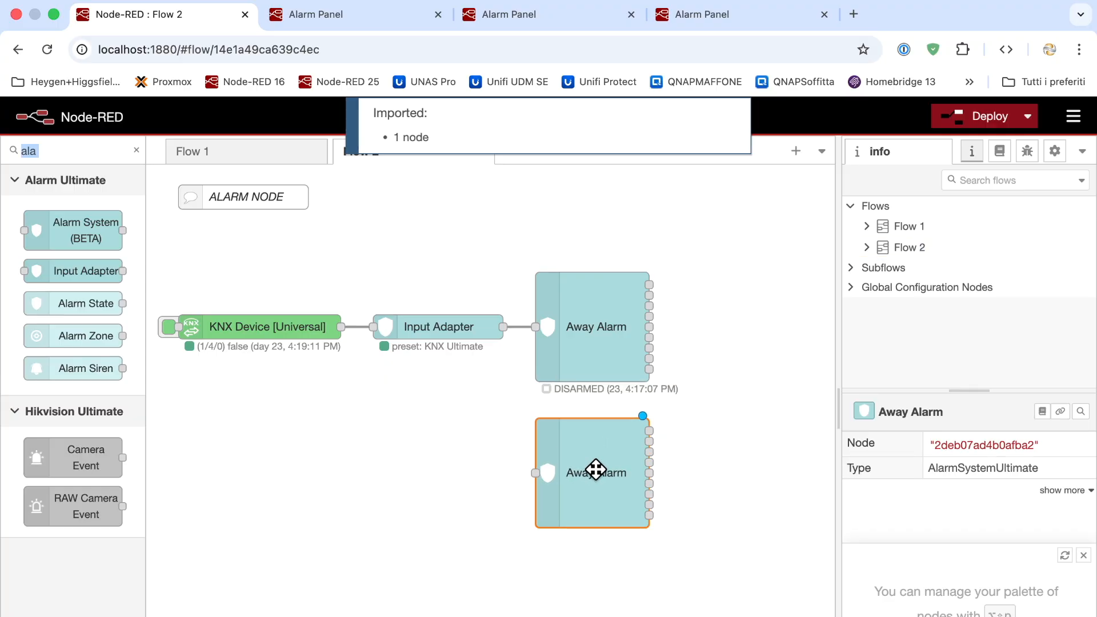
Place the pasted alarm copy and rename it Night Alarm
double_click(595, 469)
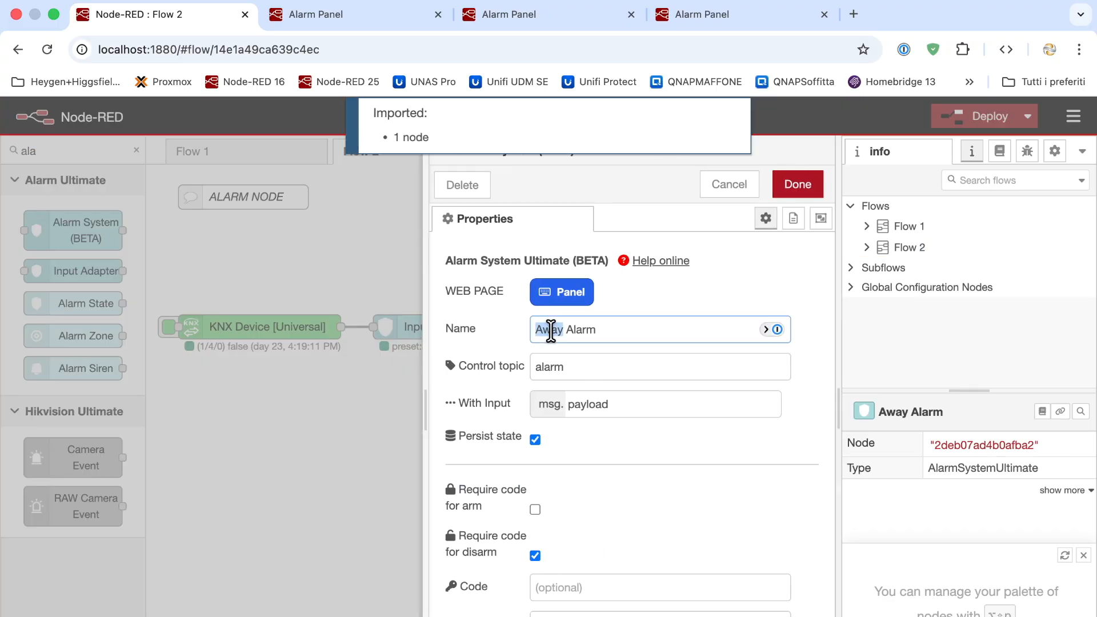
type("Night")
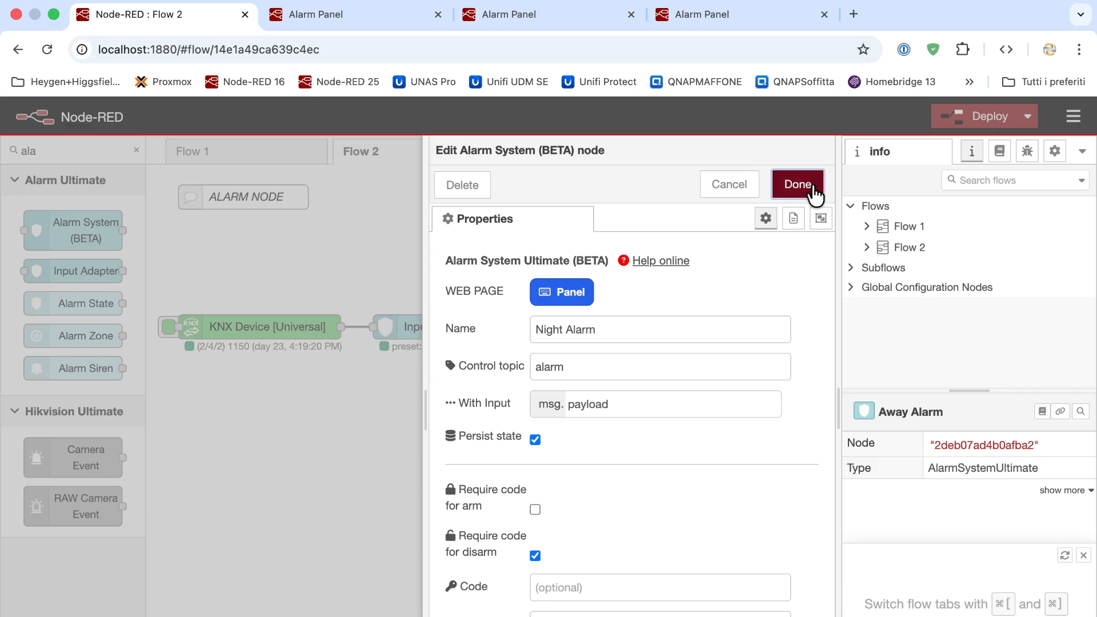
left_click(798, 184)
Duplicate Night Alarm and name the copy Thermal Camera Garden Alarm
key("super+c")
key("super+v")
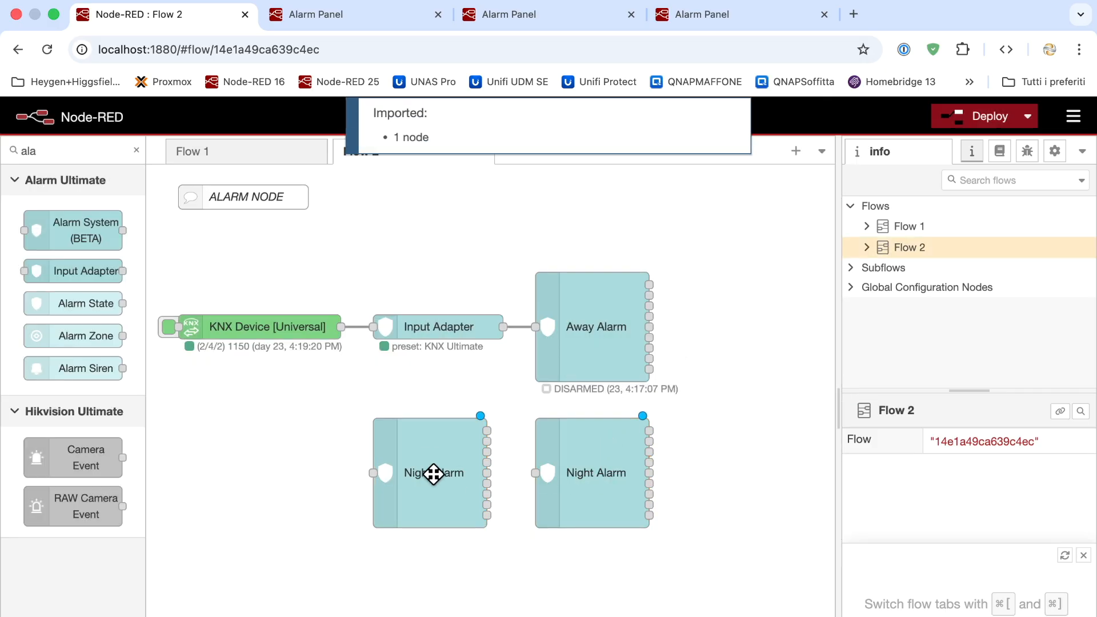
double_click(434, 474)
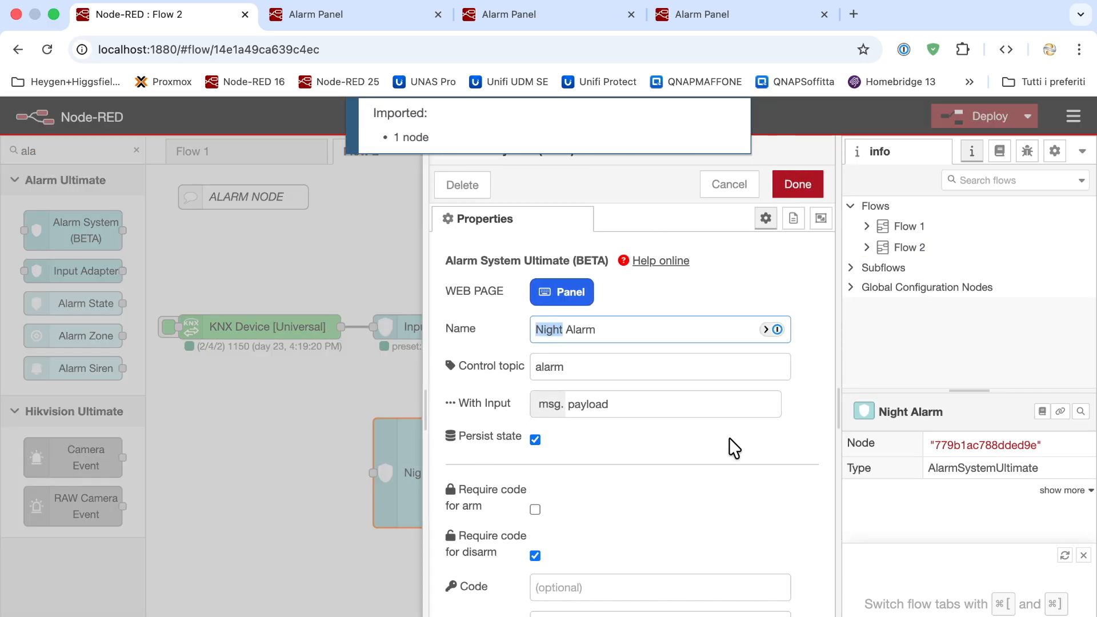
type("Thermal Camera Garden")
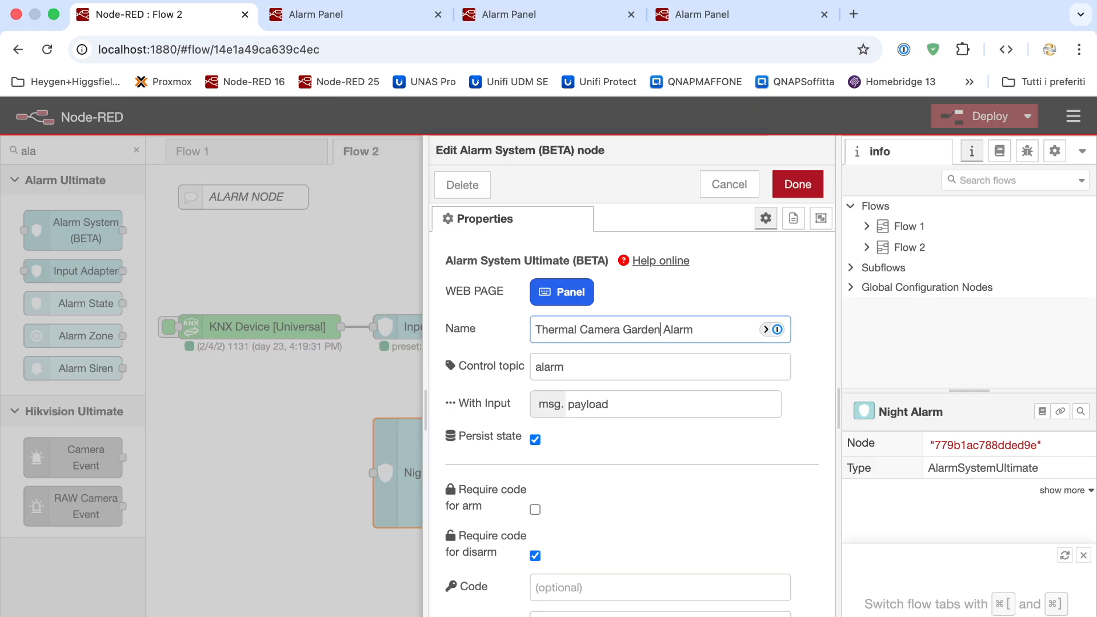
left_click(803, 188)
Move Thermal Camera Garden Alarm below Night Alarm and wire the Input Adapter into Night Alarm
left_click_drag(465, 470, 625, 587)
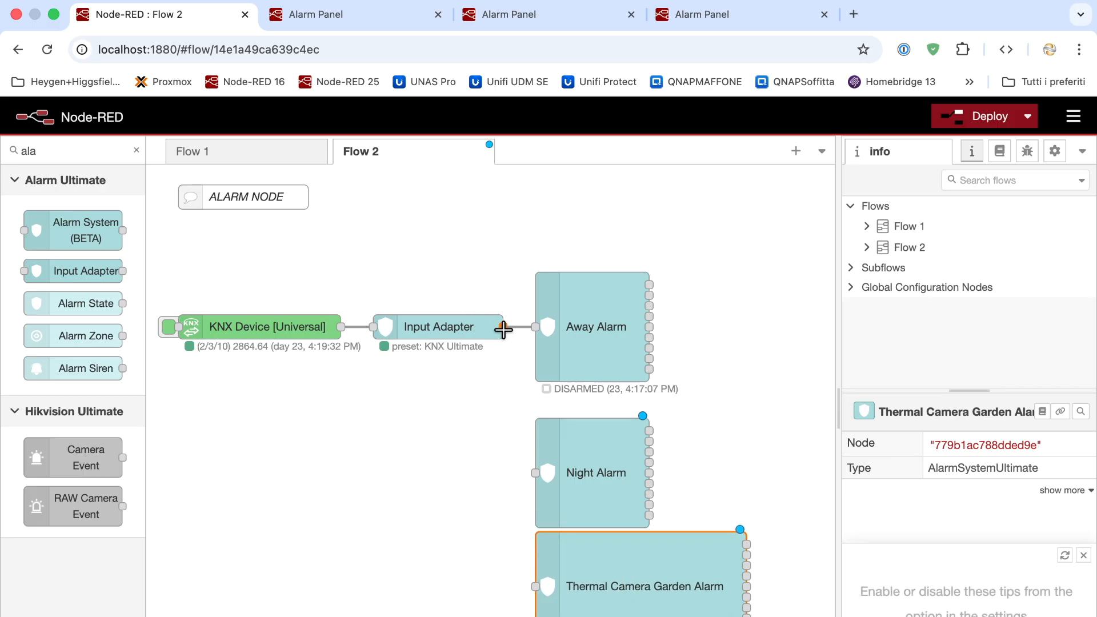
left_click_drag(534, 473, 535, 473)
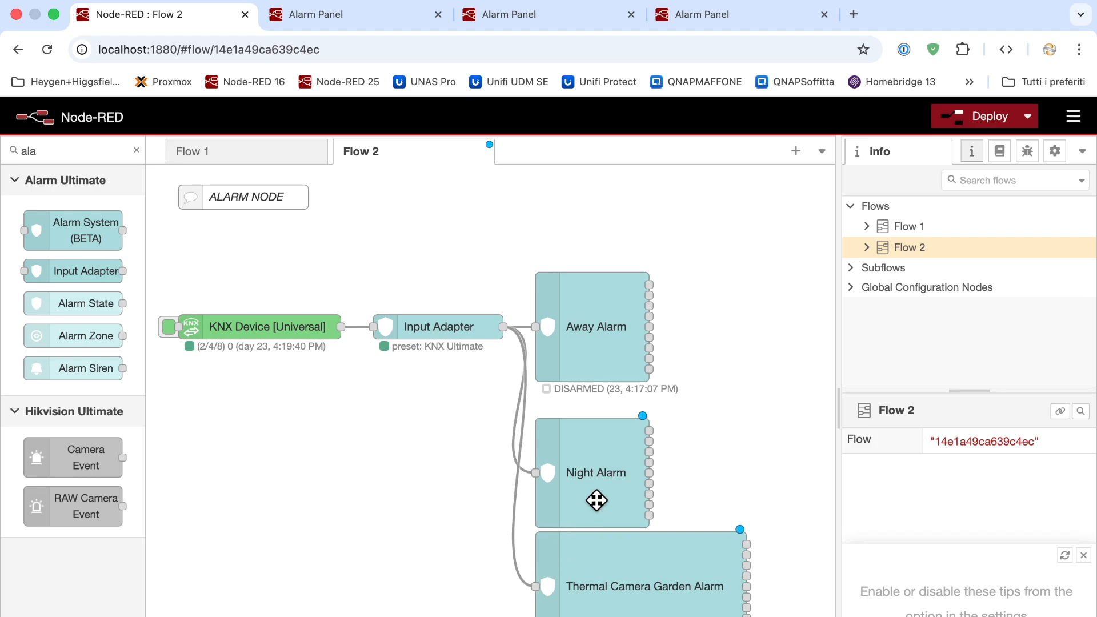
left_click_drag(593, 478, 592, 467)
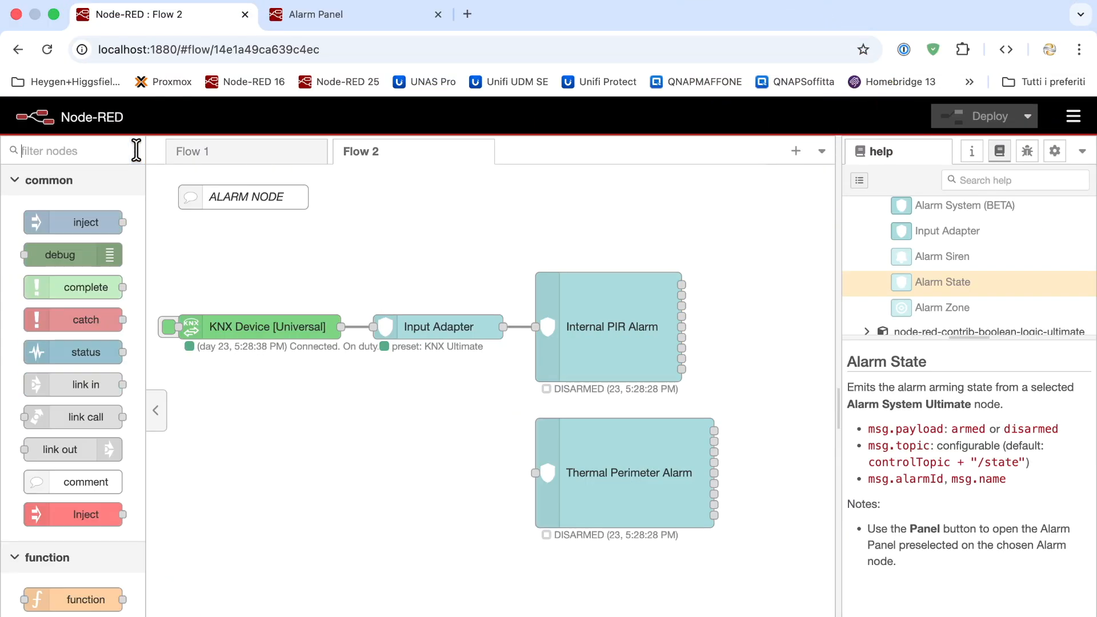
Filter the palette for 'hikv' and place an AX Pro node on Flow 2
type("kv")
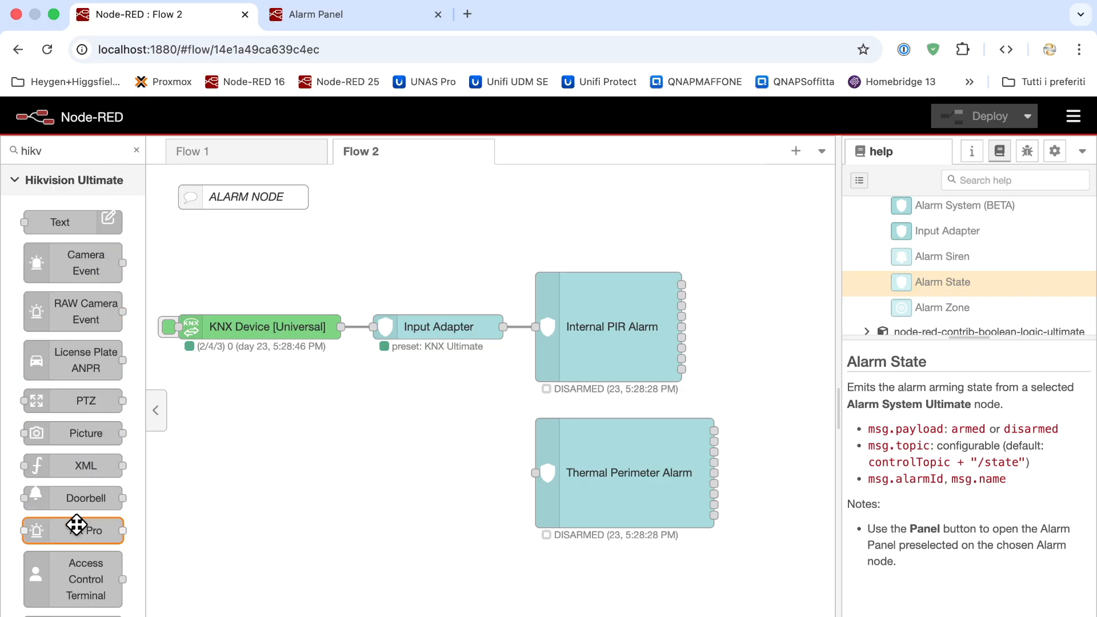
left_click_drag(77, 524, 278, 460)
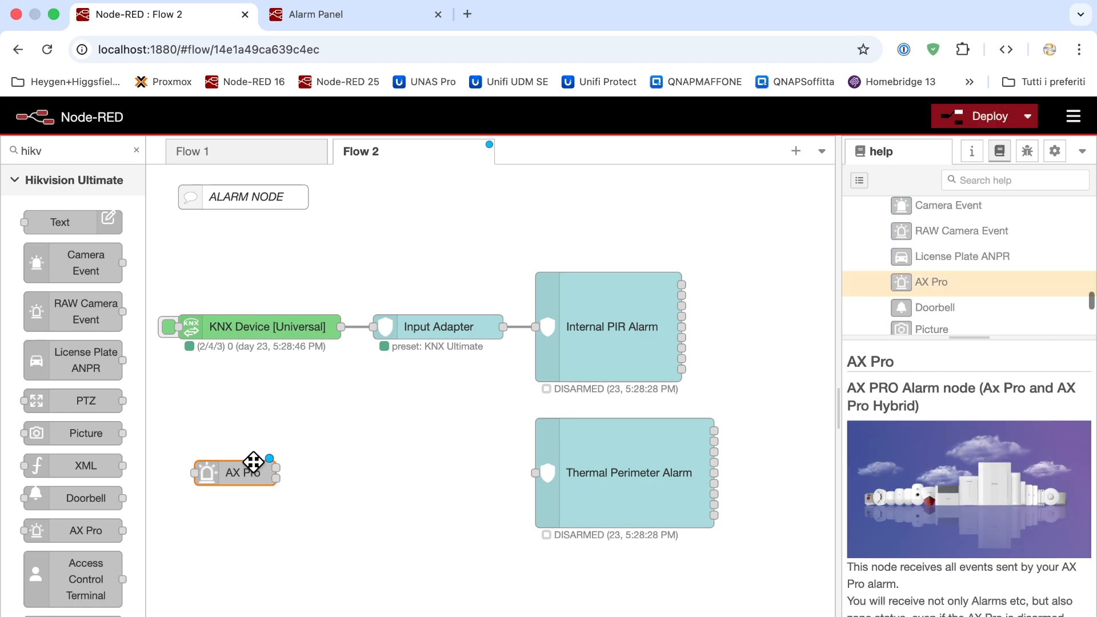
left_click_drag(244, 475, 232, 475)
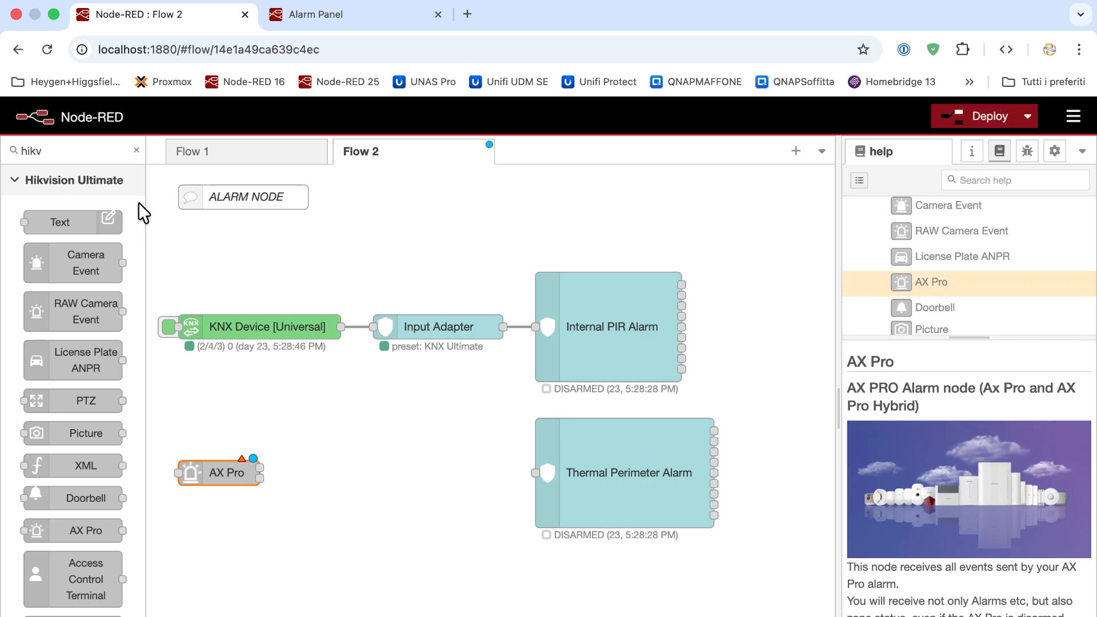
Filter the palette for 'ala' and add an Input Adapter node beside AX Pro
left_click(136, 151)
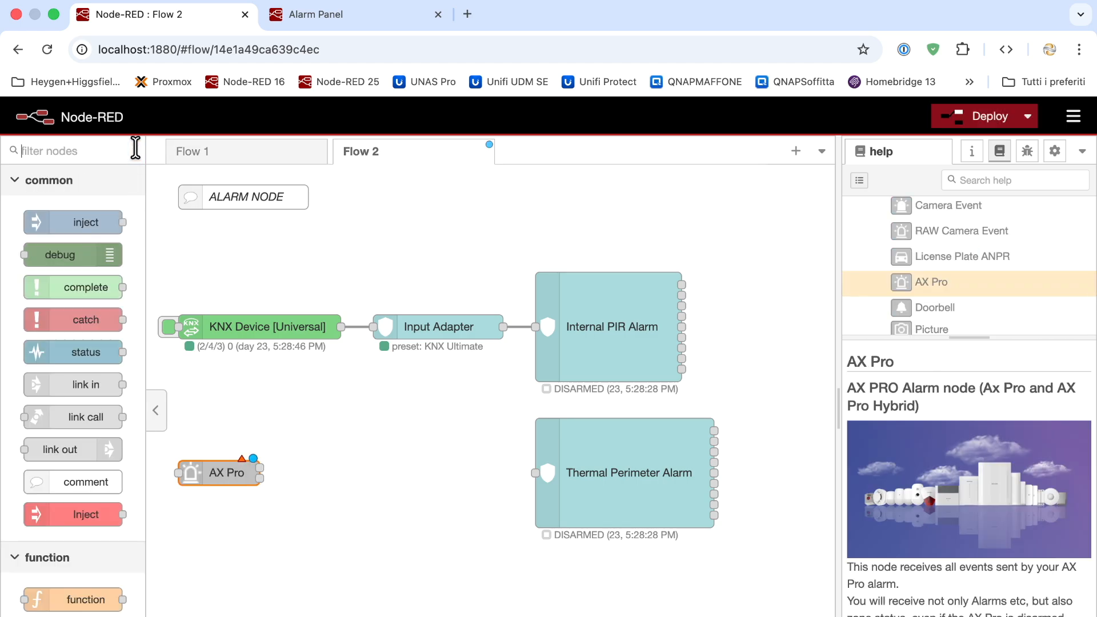
left_click(102, 152)
type("ala")
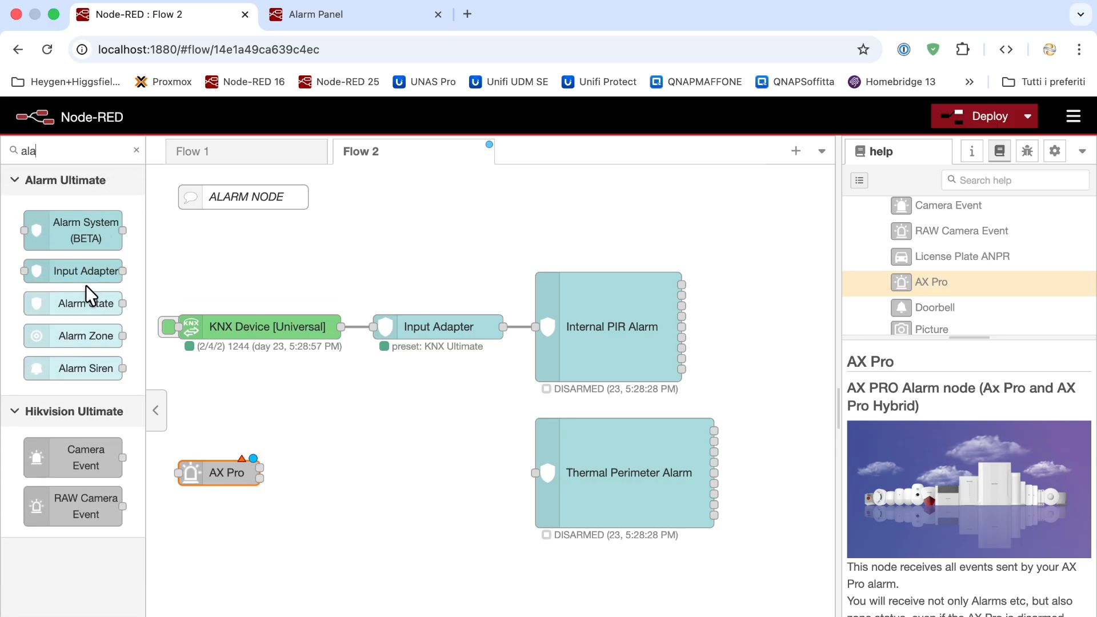
left_click_drag(80, 272, 451, 473)
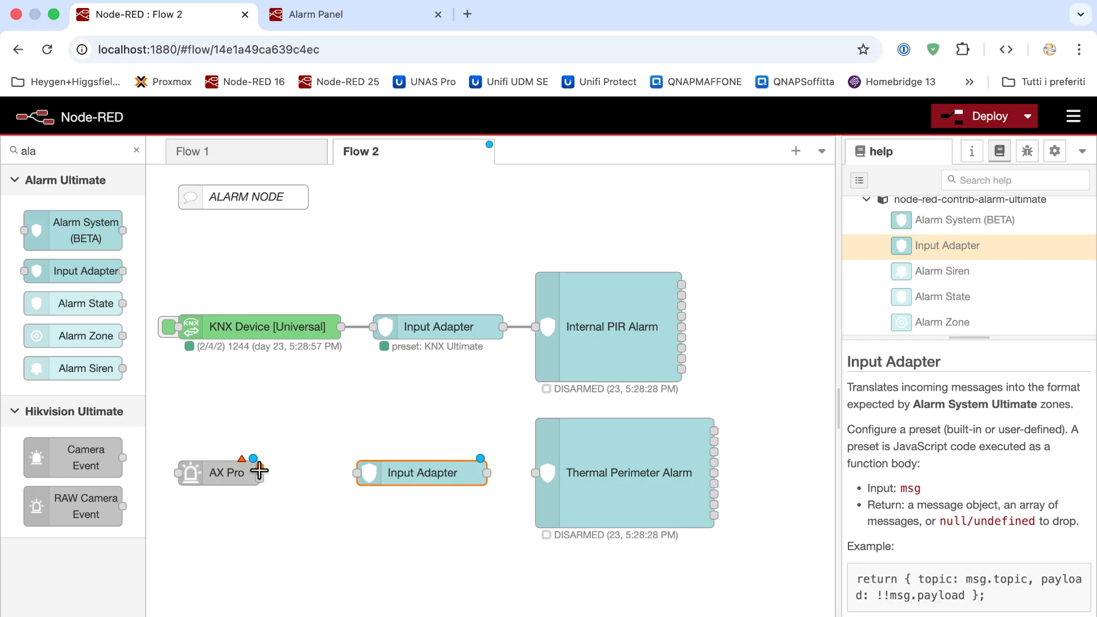
Set the AX Pro node's alarm panel to Ax Pro 192.168.1.5:80
double_click(238, 472)
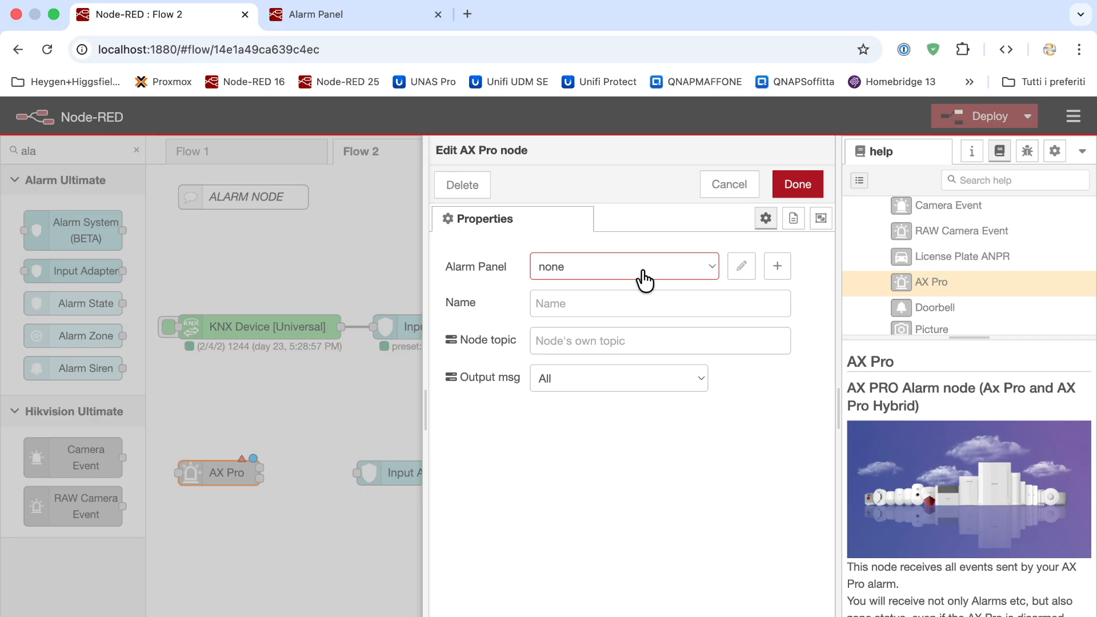
left_click(642, 273)
left_click(631, 250)
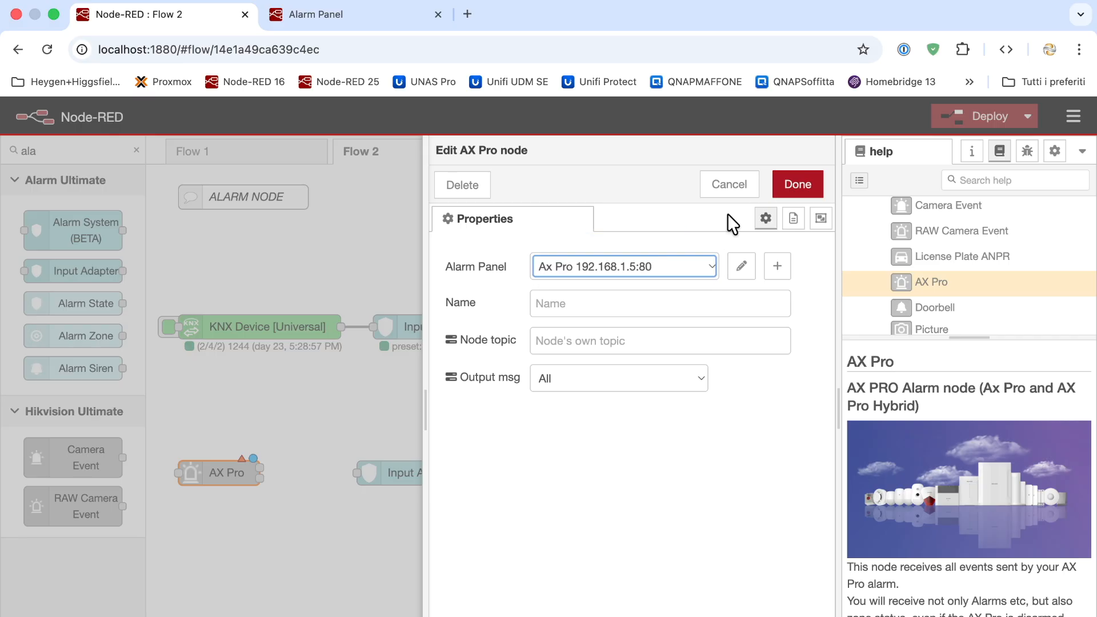
left_click(798, 184)
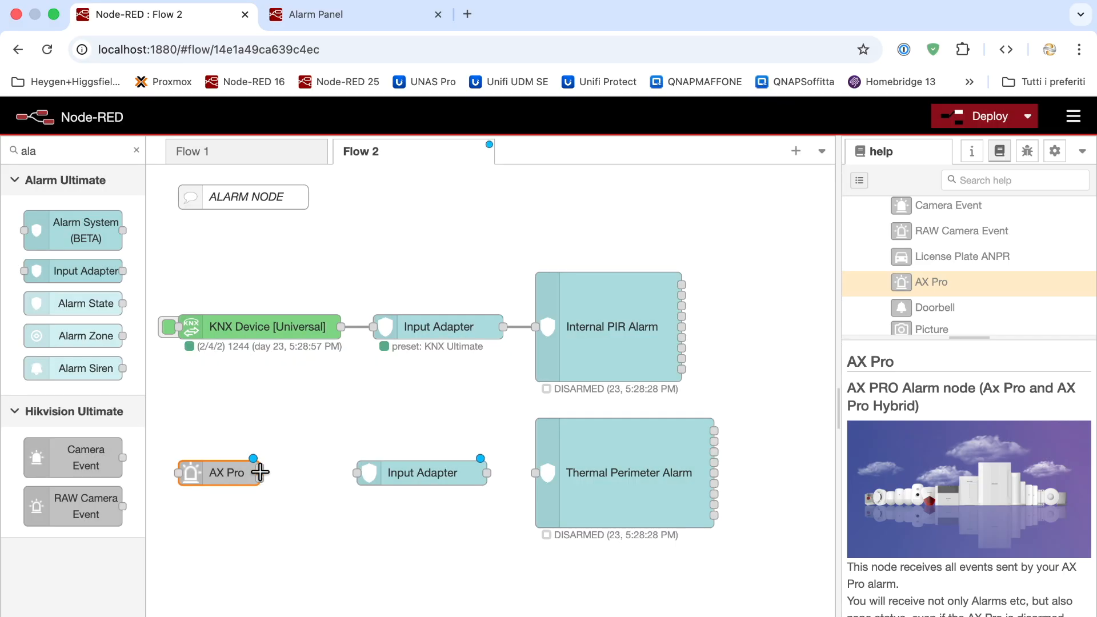
Wire AX Pro → Input Adapter → Thermal Perimeter Alarm and give the adapter the AX Pro (Hikvision Ultimate) preset
left_click_drag(260, 467, 358, 473)
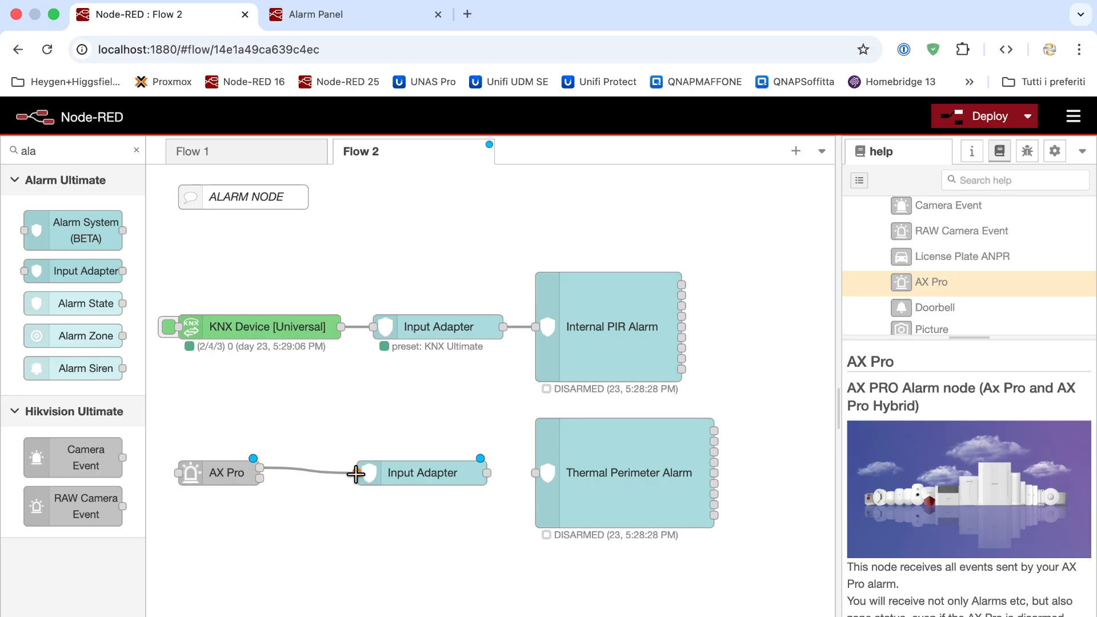
left_click_drag(489, 473, 538, 473)
left_click_drag(443, 474, 457, 474)
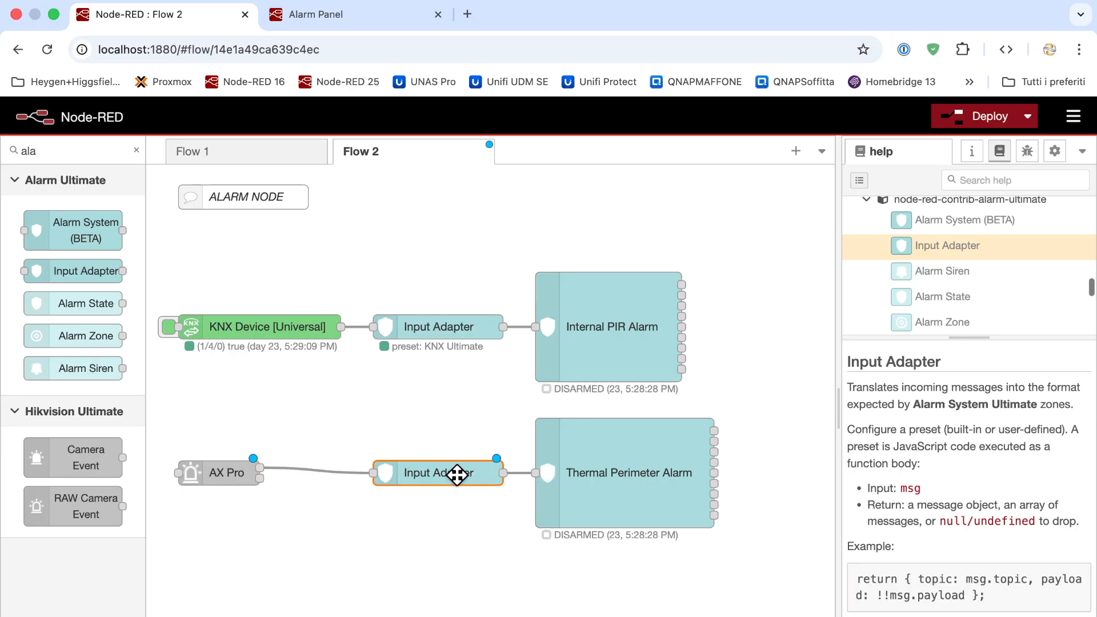
double_click(457, 474)
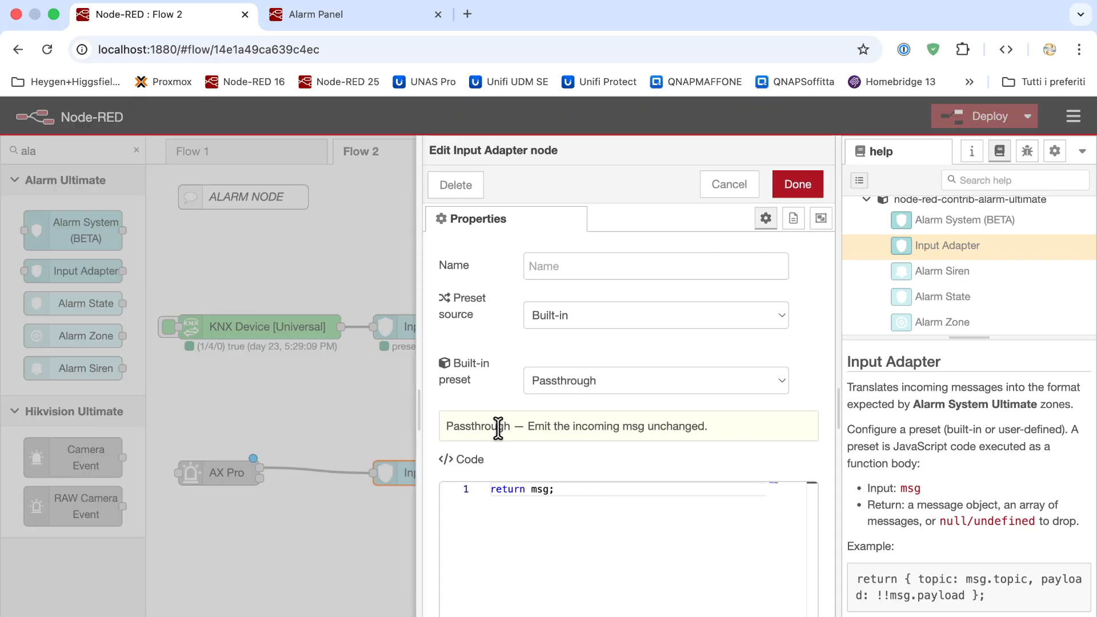
left_click(551, 382)
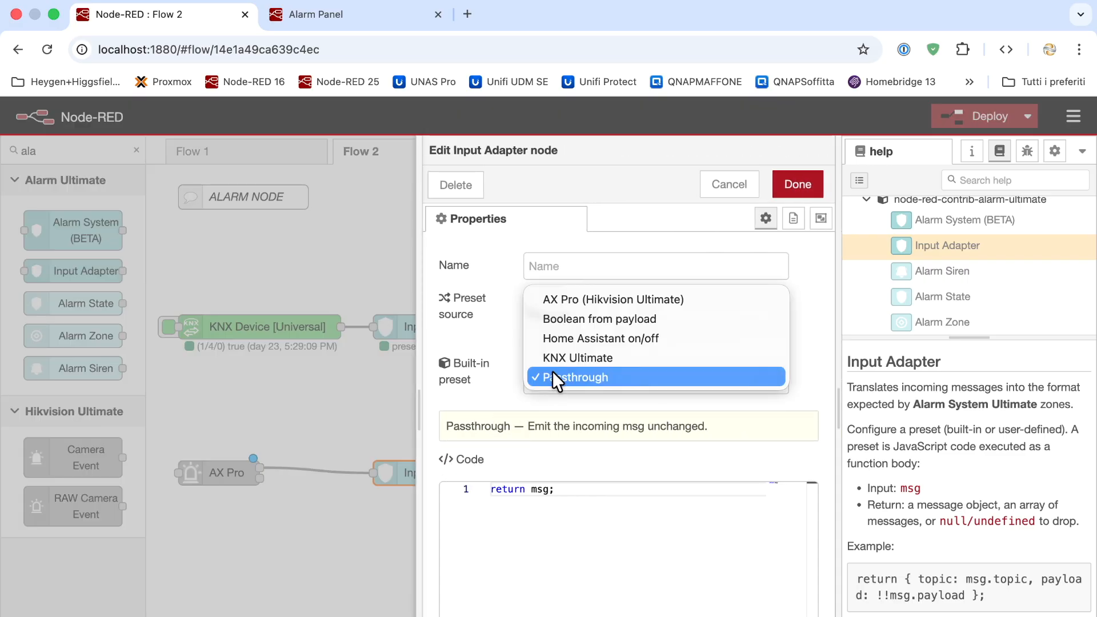
left_click(559, 304)
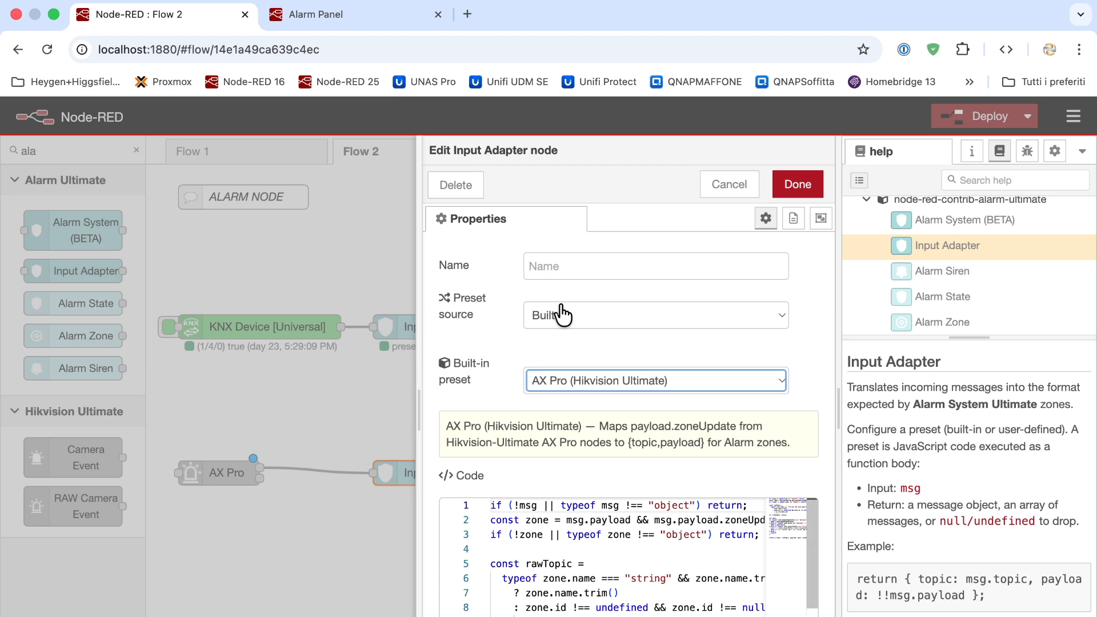
left_click(793, 192)
Deploy the flow despite the warning, then nudge AX Pro slightly right
left_click(945, 129)
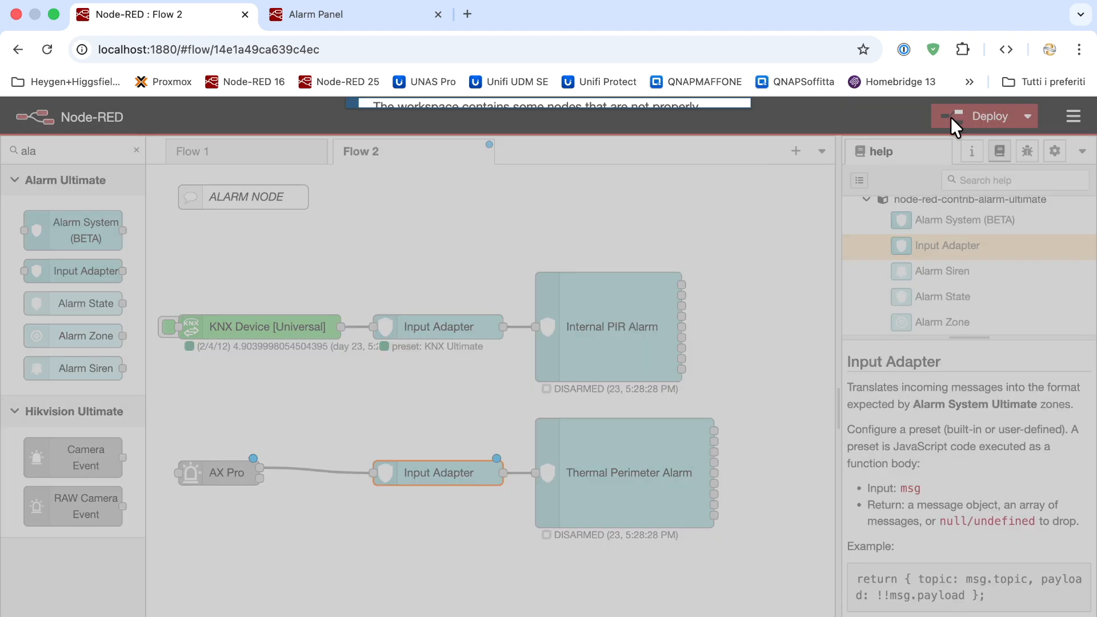
left_click(684, 235)
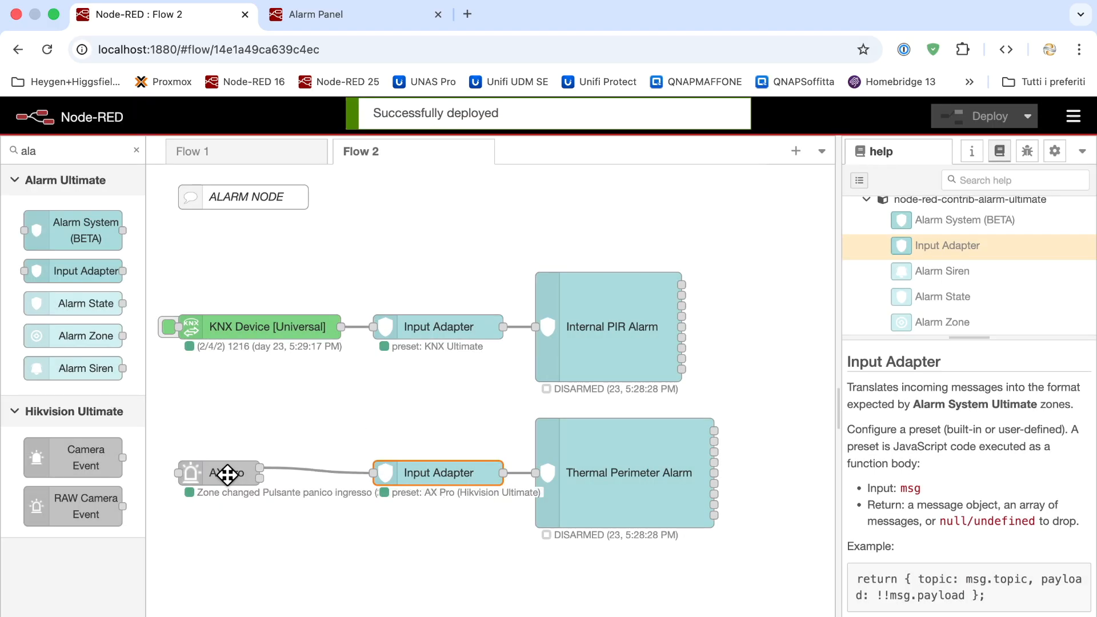
left_click_drag(225, 473, 315, 474)
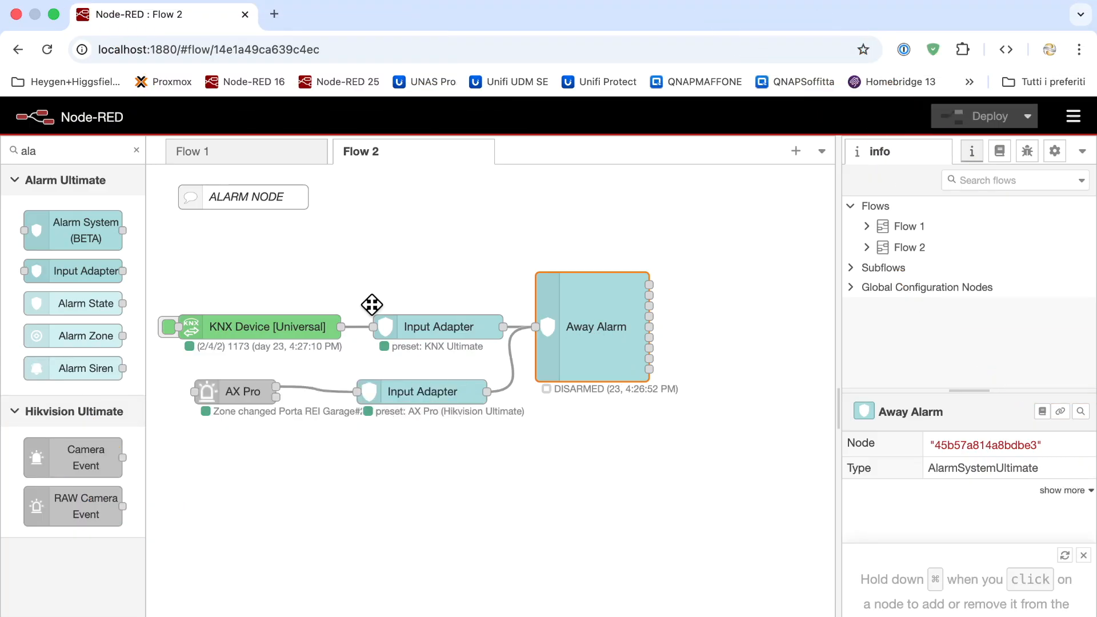
Paste a copy of Away Alarm below the original and rename it Thermal AX Pro Camera zones Alarm
key("super+c")
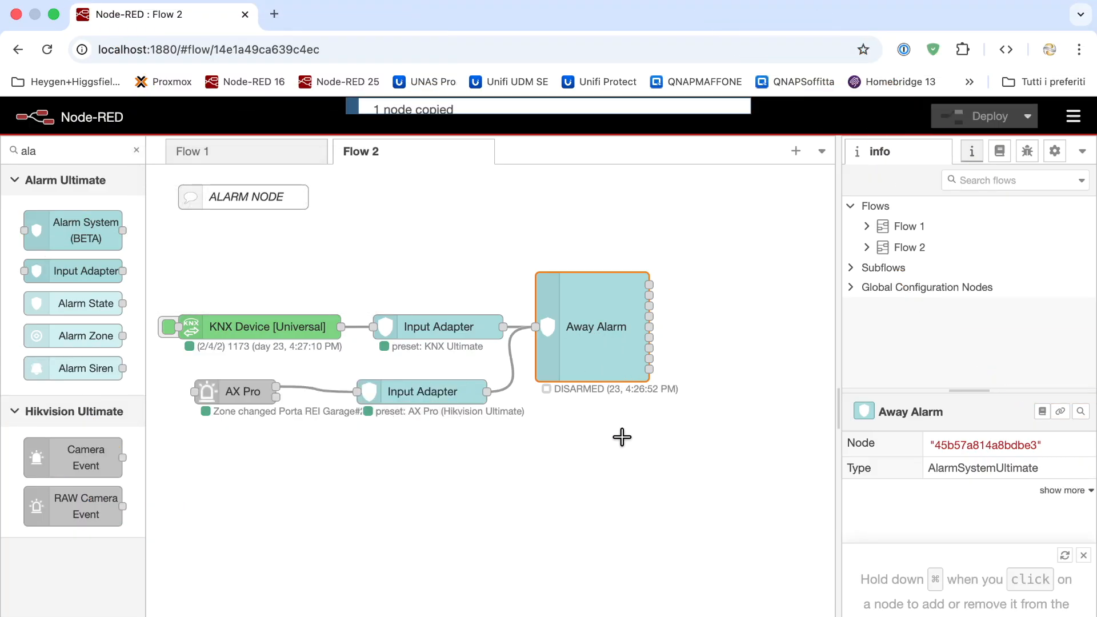
key("super+v")
left_click(592, 471)
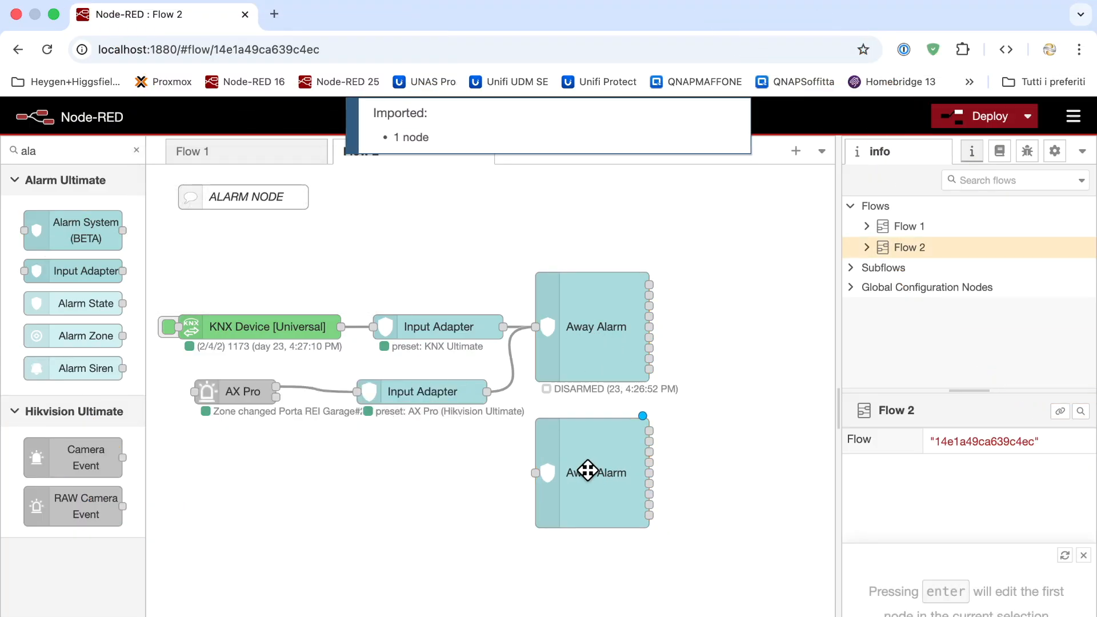
double_click(593, 470)
double_click(549, 324)
type("Th")
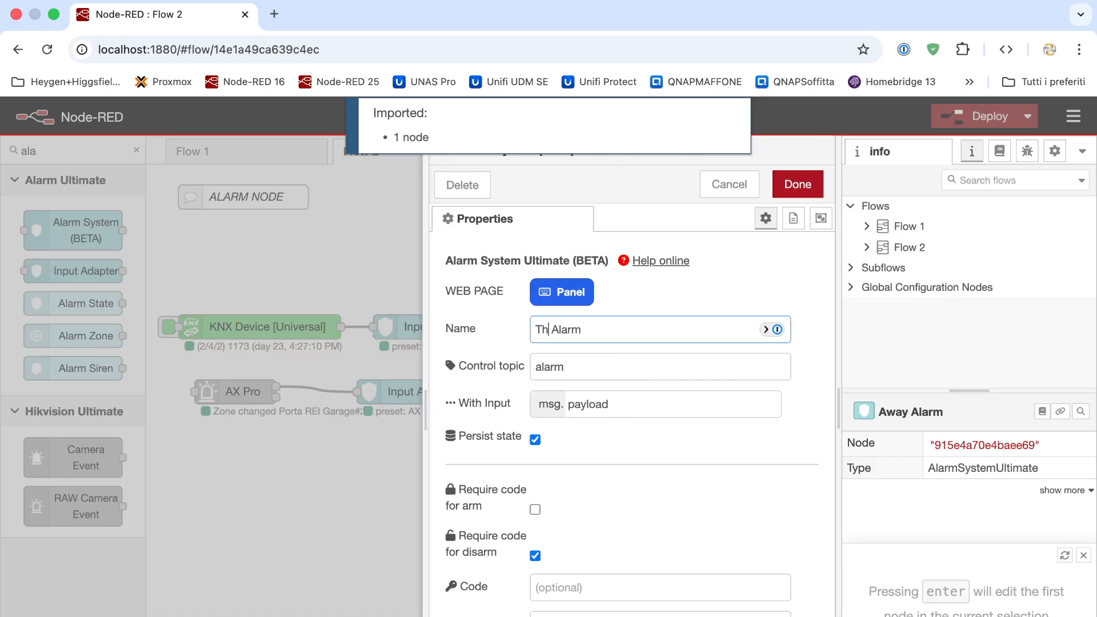
type("erma AX Pro ")
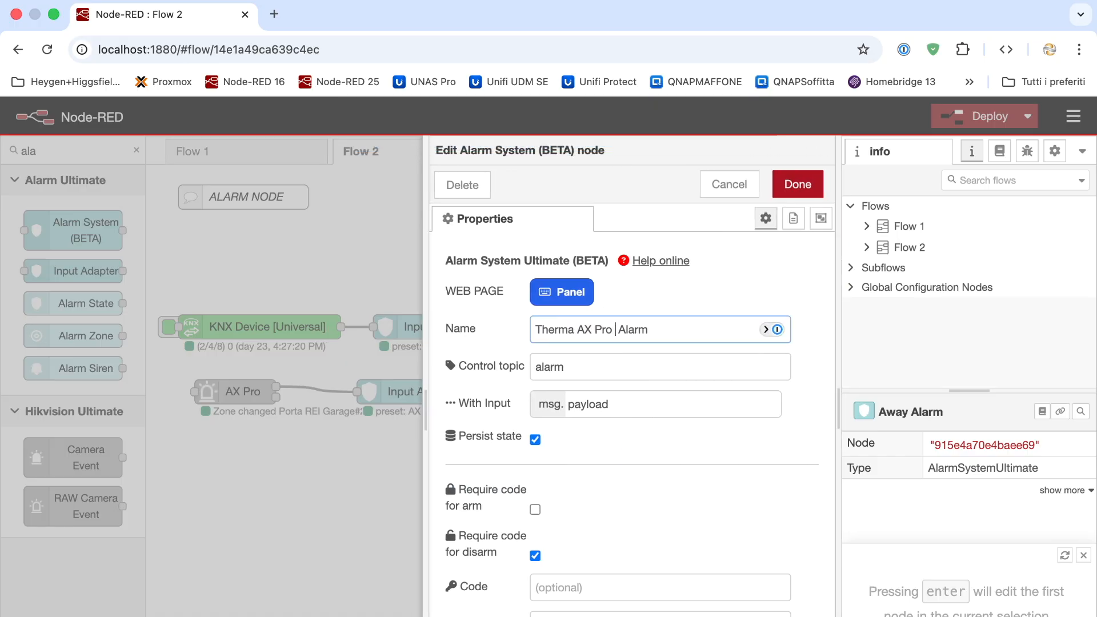
type("Camera zones ")
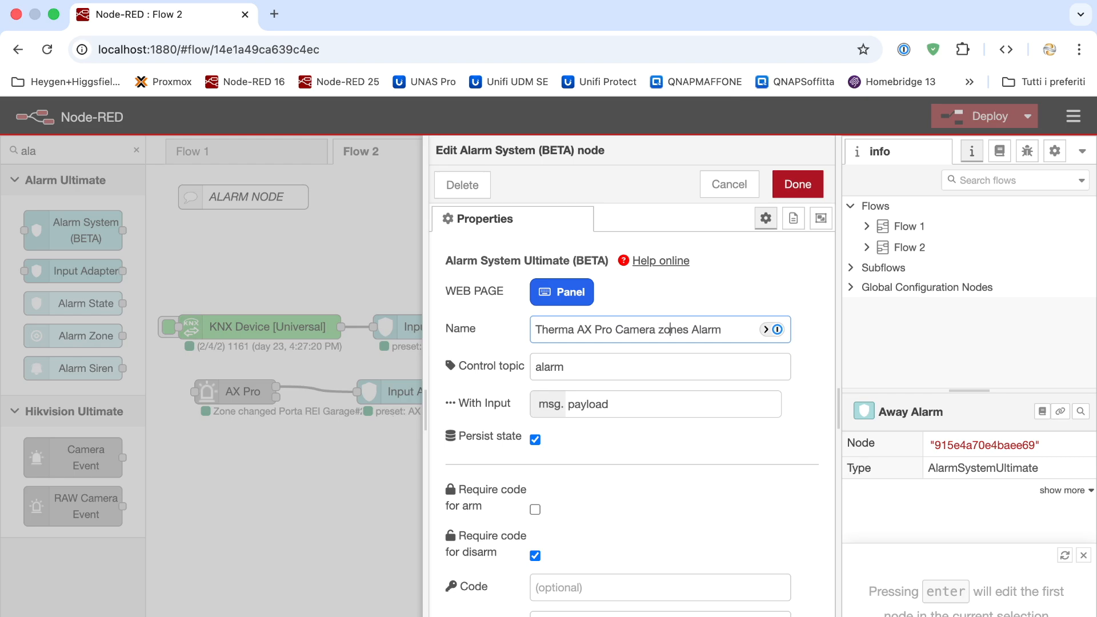
type("l")
scroll(613, 530, "down", 10)
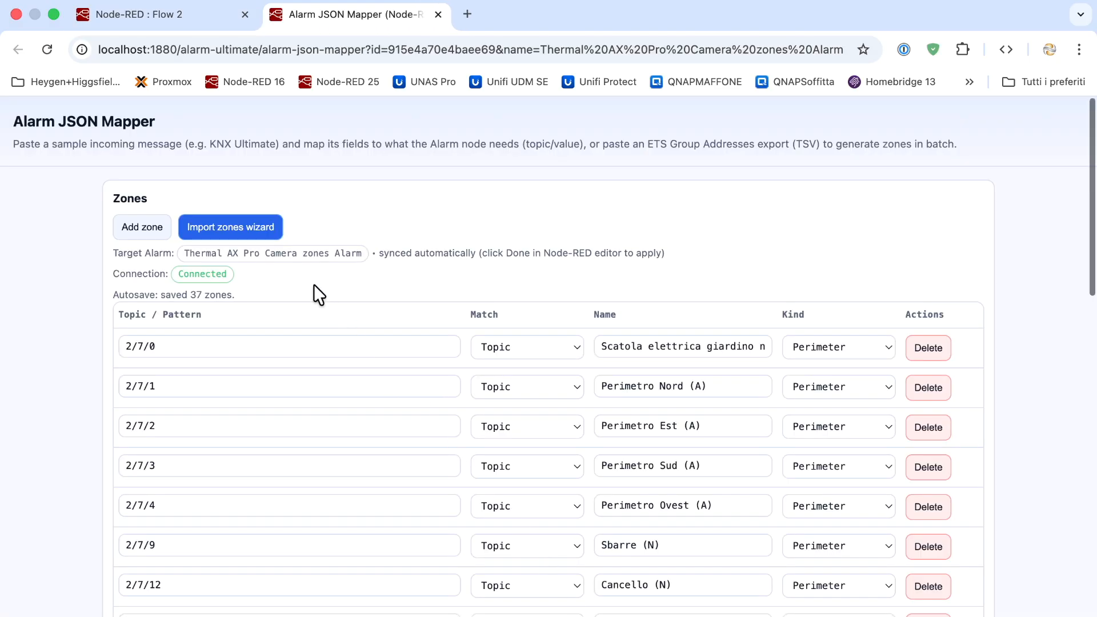
Delete every zone row except 2/7/1–2/7/4 (Perimetro Nord, Est, Sud, Ovest), then close the mapper
scroll(318, 321, "down", 1)
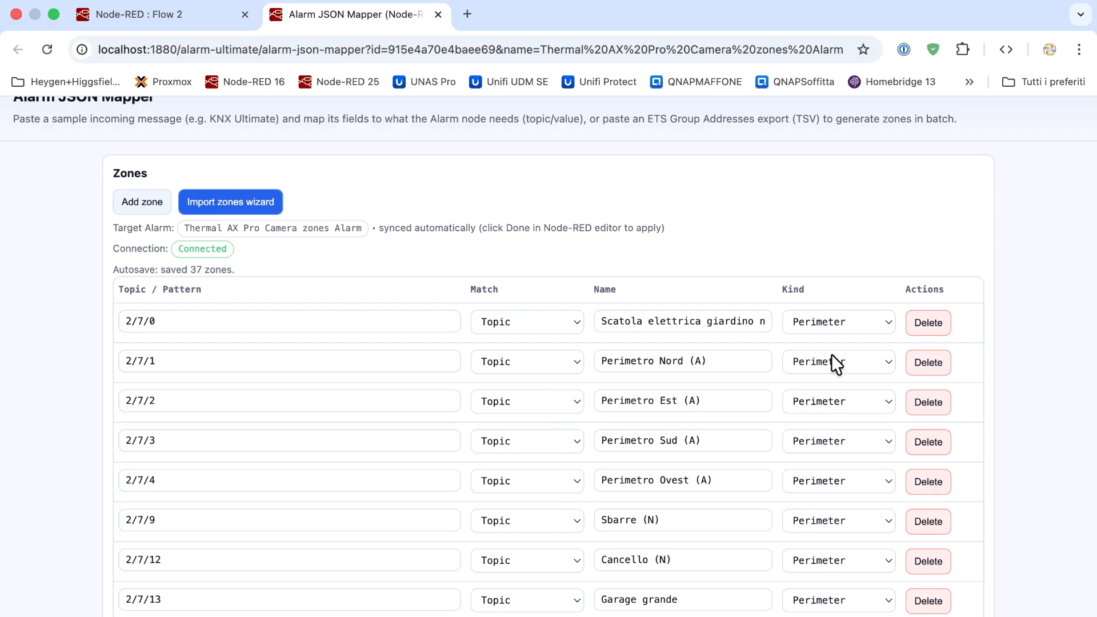
left_click(922, 324)
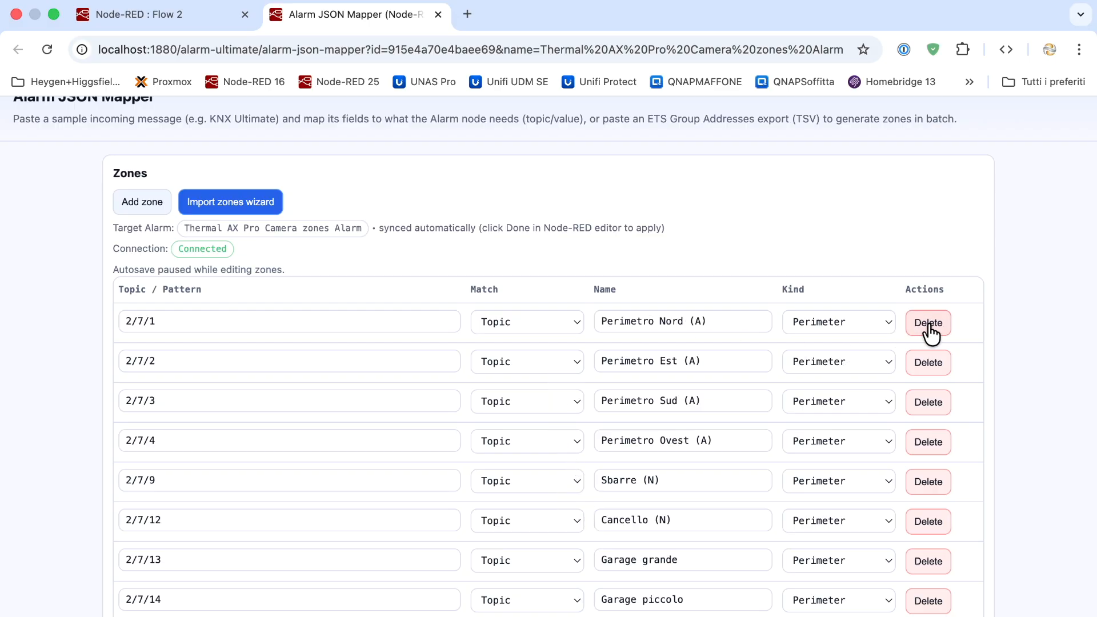
left_click(930, 485)
left_click(929, 483)
double_click(929, 483)
triple_click(929, 482)
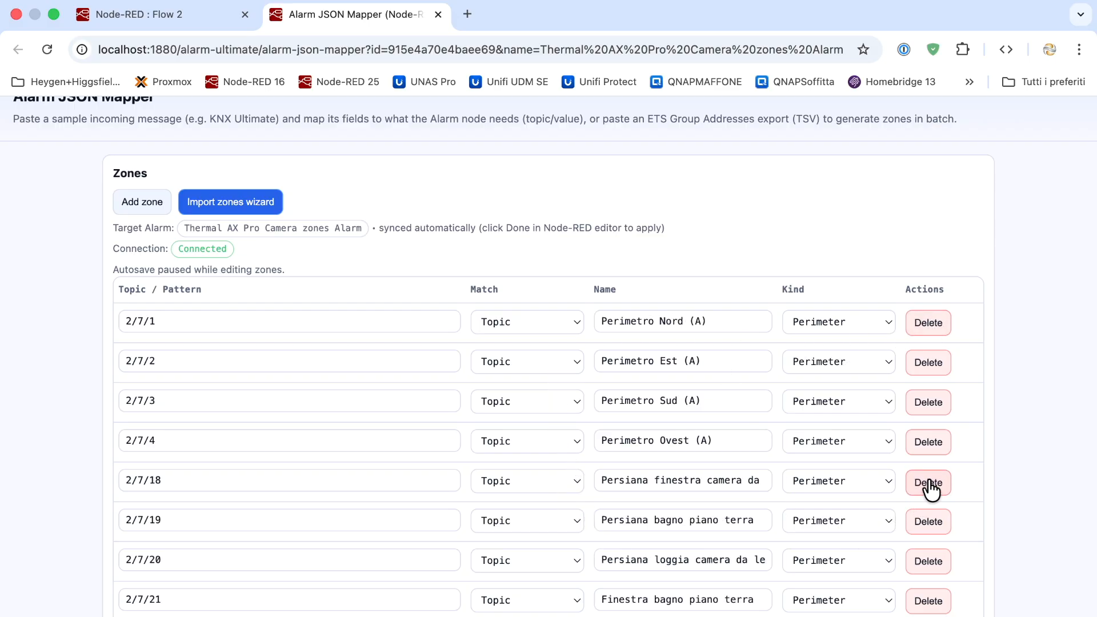
double_click(929, 483)
double_click(929, 483)
double_click(929, 482)
double_click(929, 483)
triple_click(929, 482)
double_click(929, 482)
double_click(929, 483)
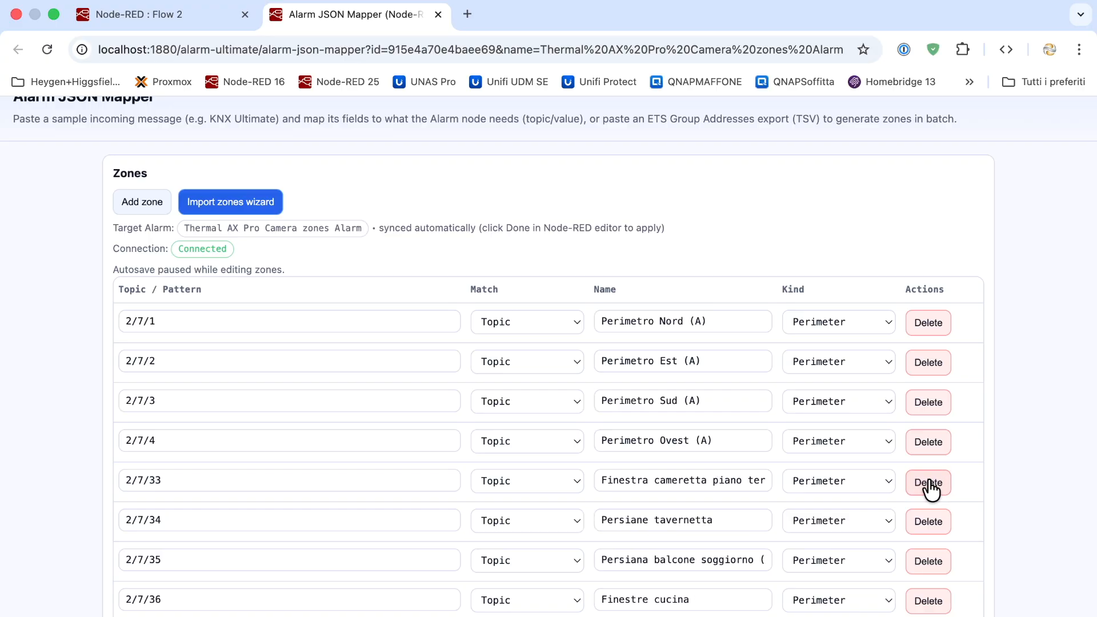
triple_click(929, 483)
double_click(929, 483)
triple_click(930, 484)
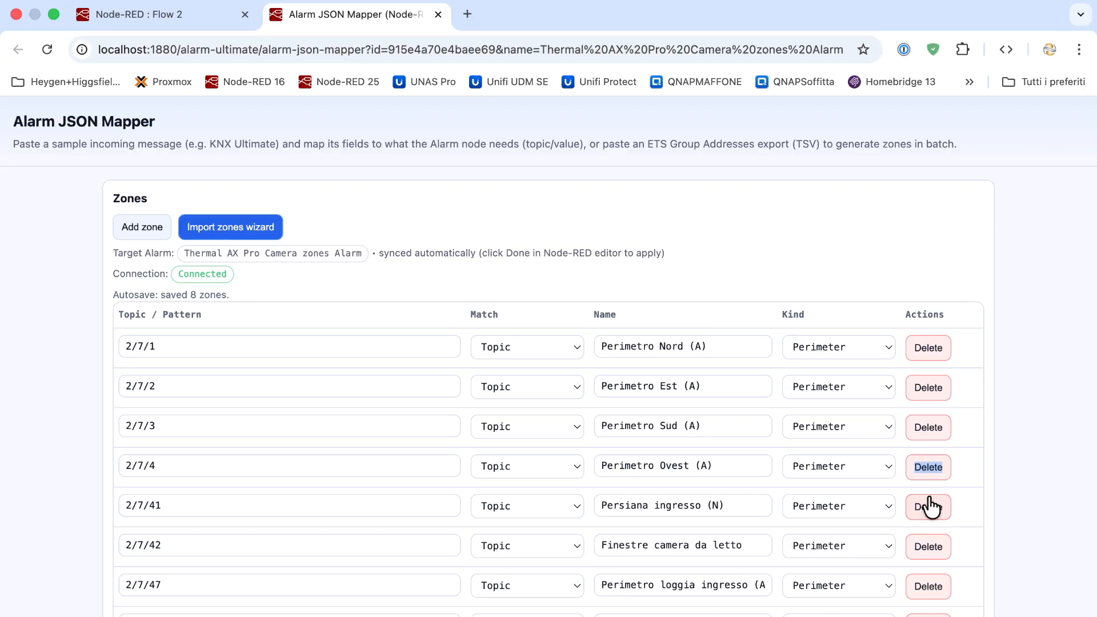
left_click(930, 506)
left_click(928, 508)
double_click(927, 508)
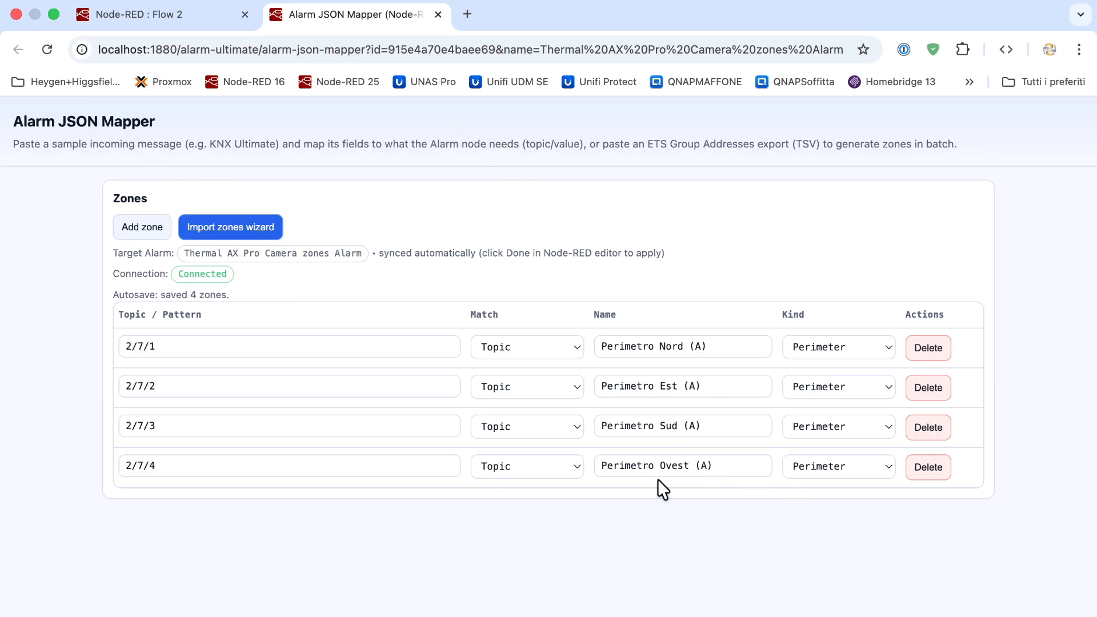
left_click(438, 14)
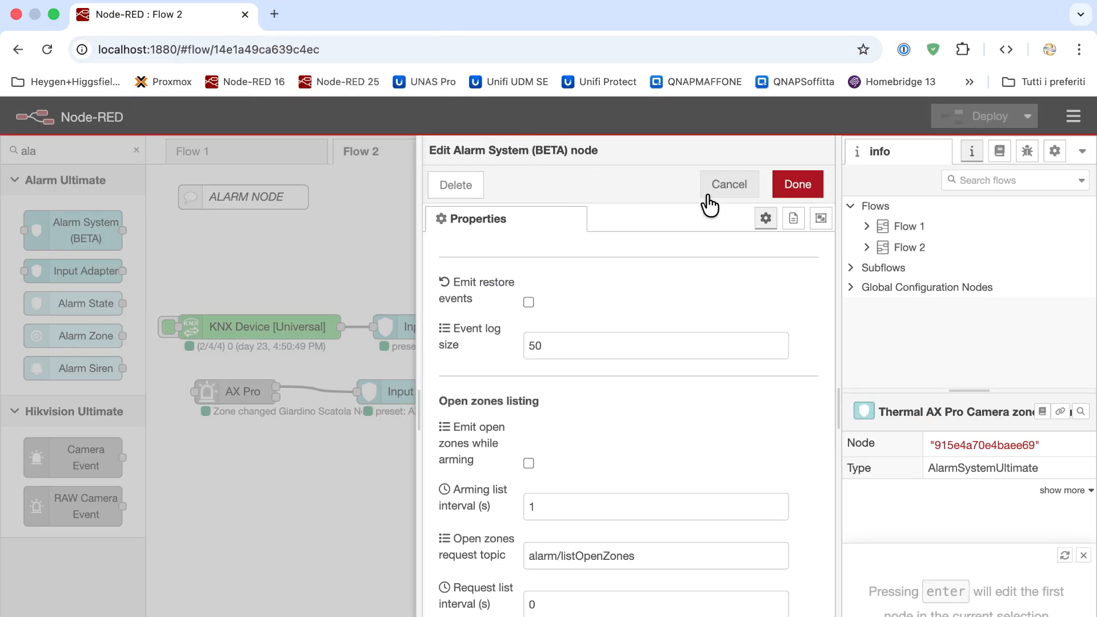
Discard the open node edit and delete the AX Pro adapter's wire into Away Alarm
left_click(712, 193)
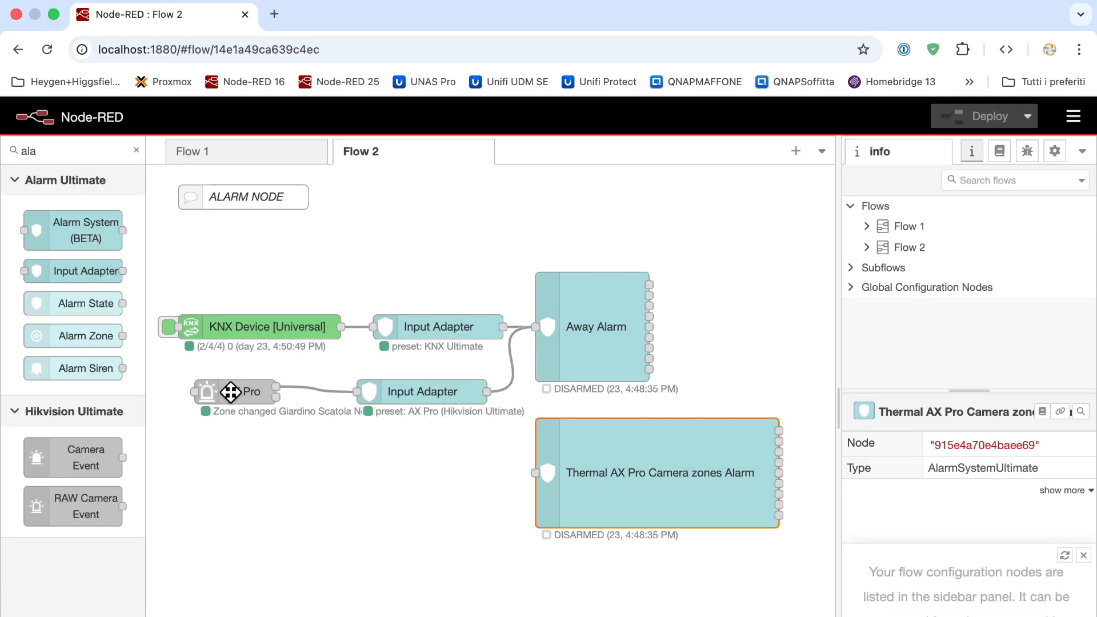
left_click(511, 381)
key("Delete")
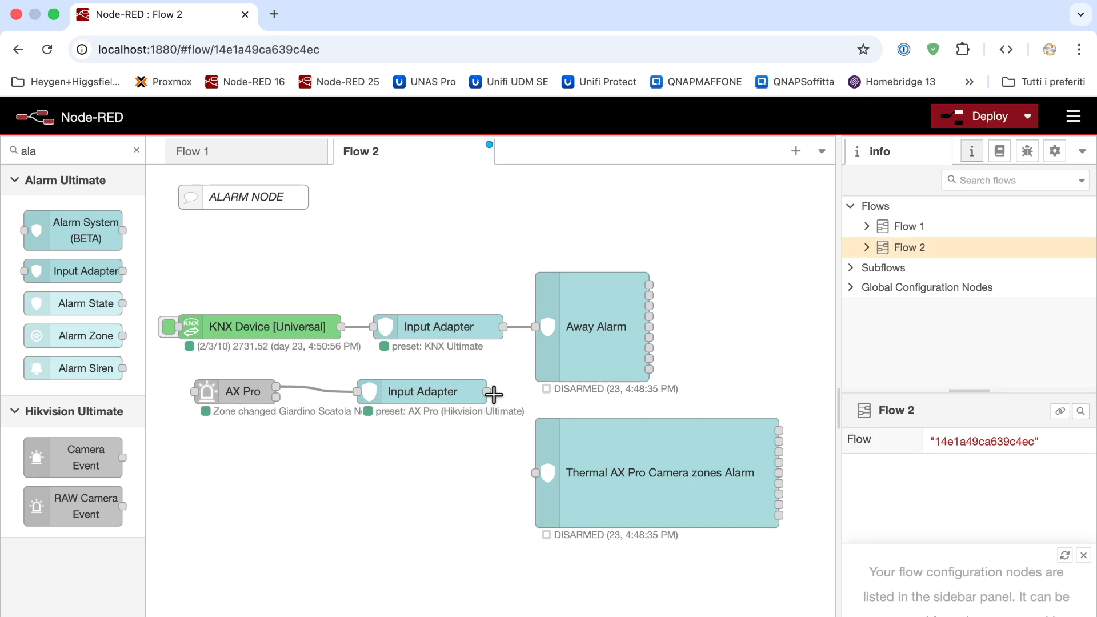
Wire the AX Pro adapter to the thermal alarm, move both nodes down beside it, and deploy
left_click_drag(494, 394, 535, 473)
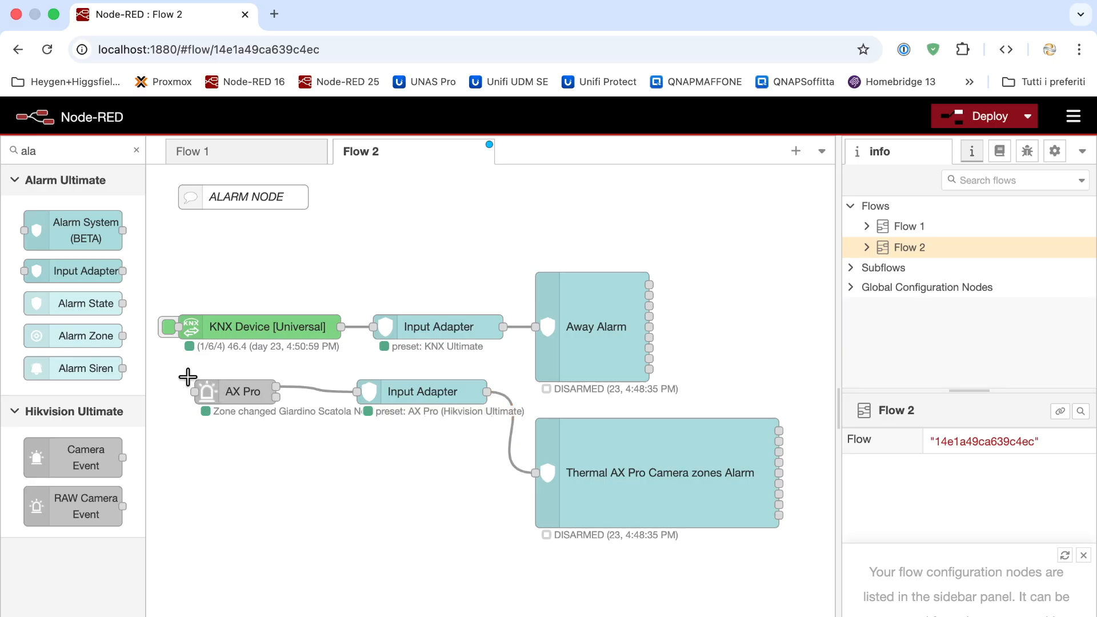
left_click_drag(188, 377, 424, 470)
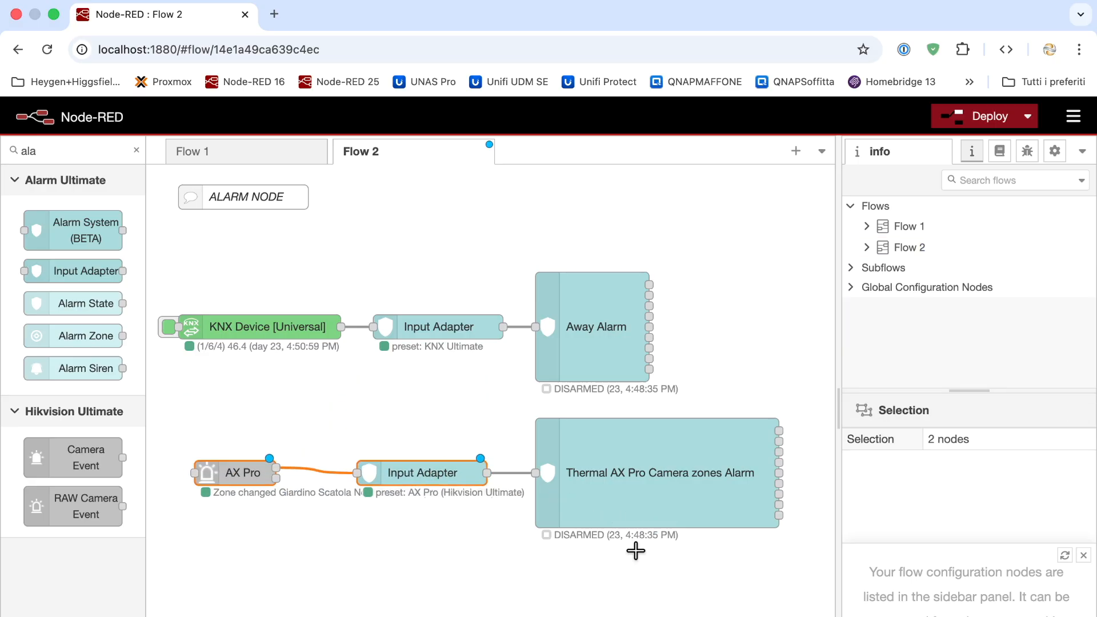
key("super+d")
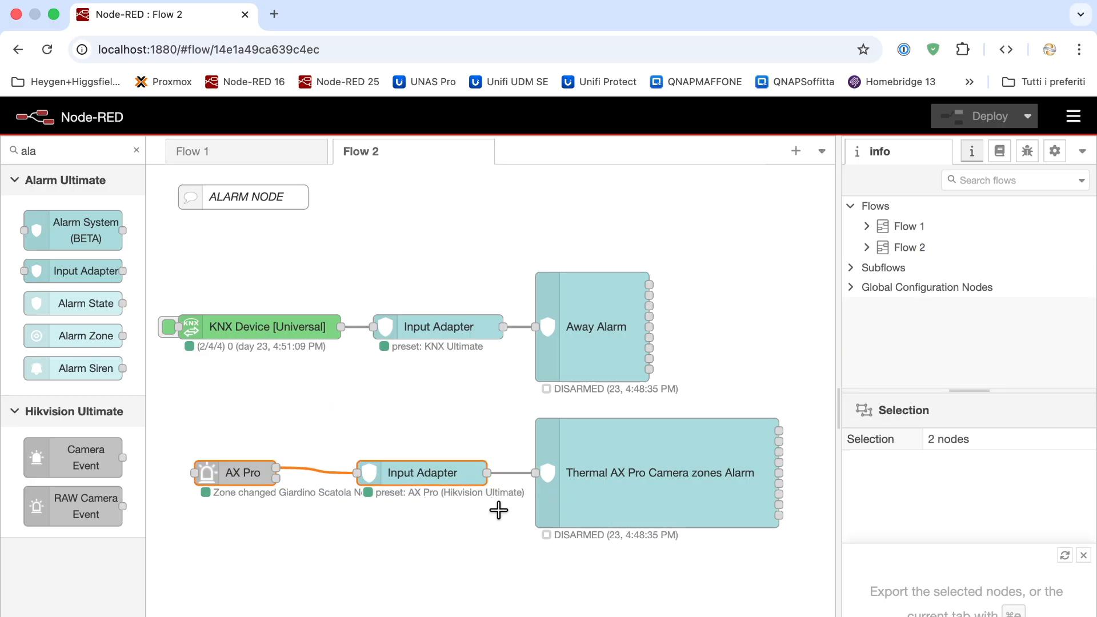
Delete zones 2/7/1 through 2/7/4 from Away Alarm's zone mapper
double_click(602, 326)
scroll(736, 396, "down", 10)
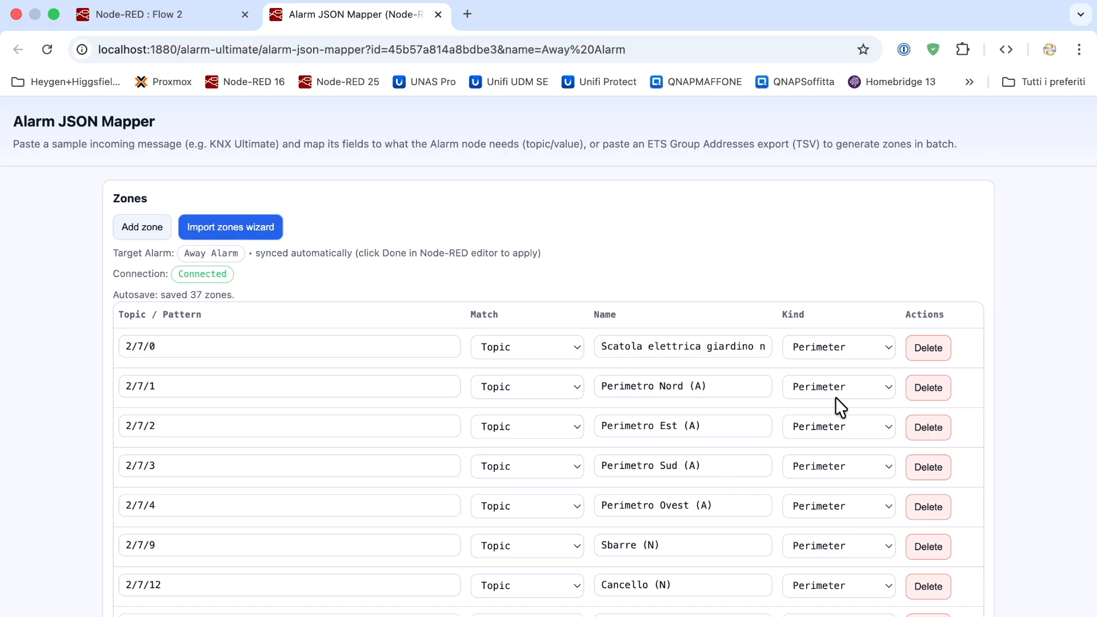
left_click(939, 390)
left_click(940, 389)
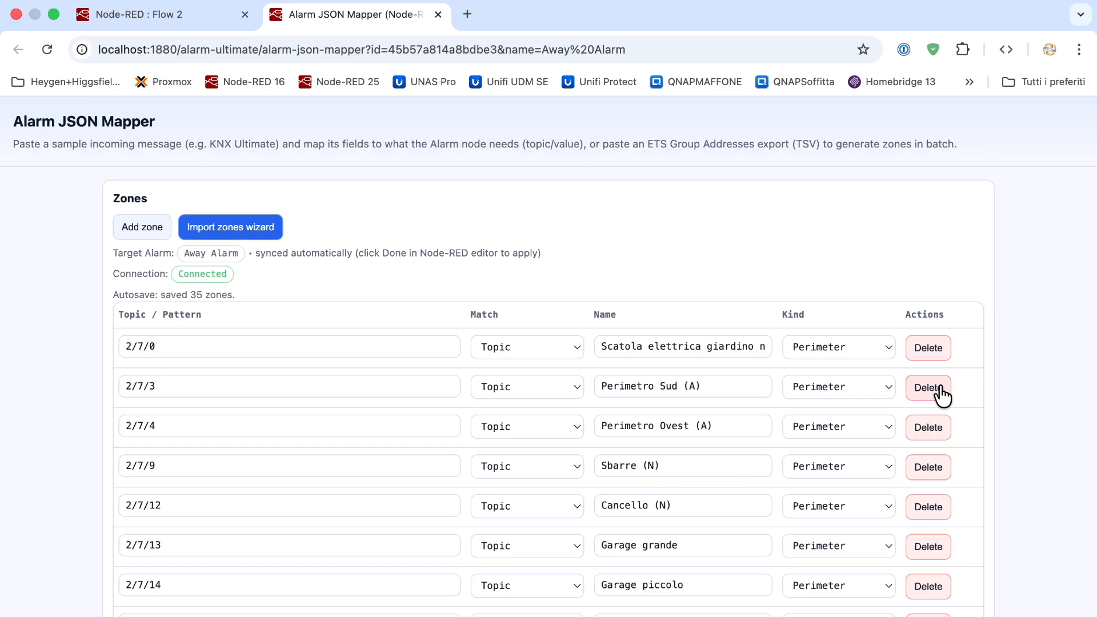
left_click(940, 390)
left_click(940, 389)
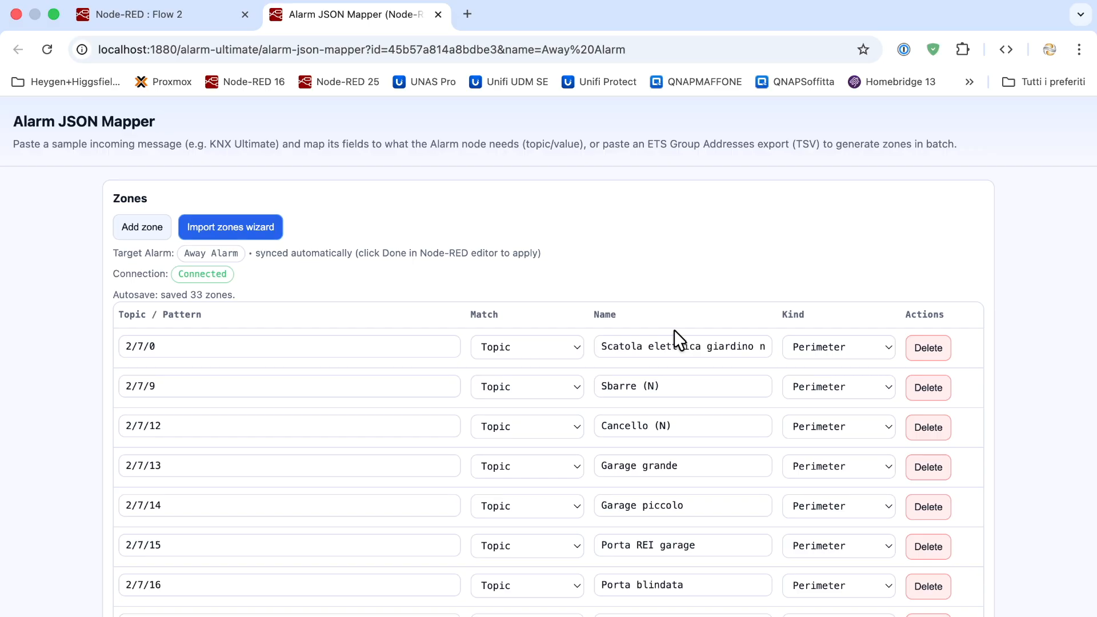
left_click(438, 14)
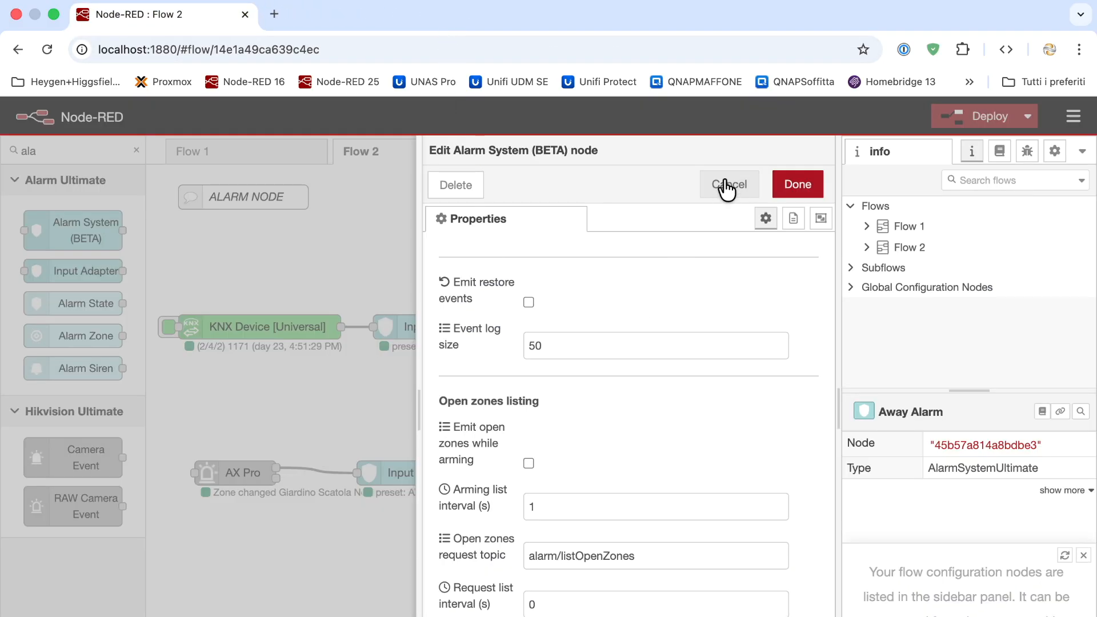
Save the Away Alarm settings and deploy, confirming past the unconfigured-inject warning
left_click(800, 182)
left_click(949, 118)
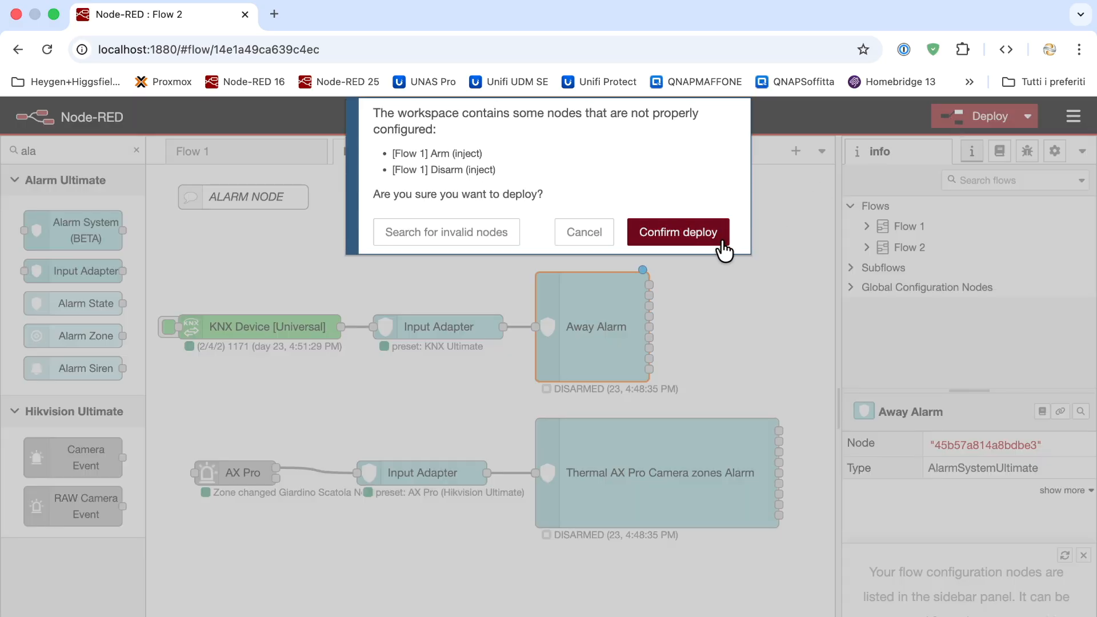
left_click(717, 237)
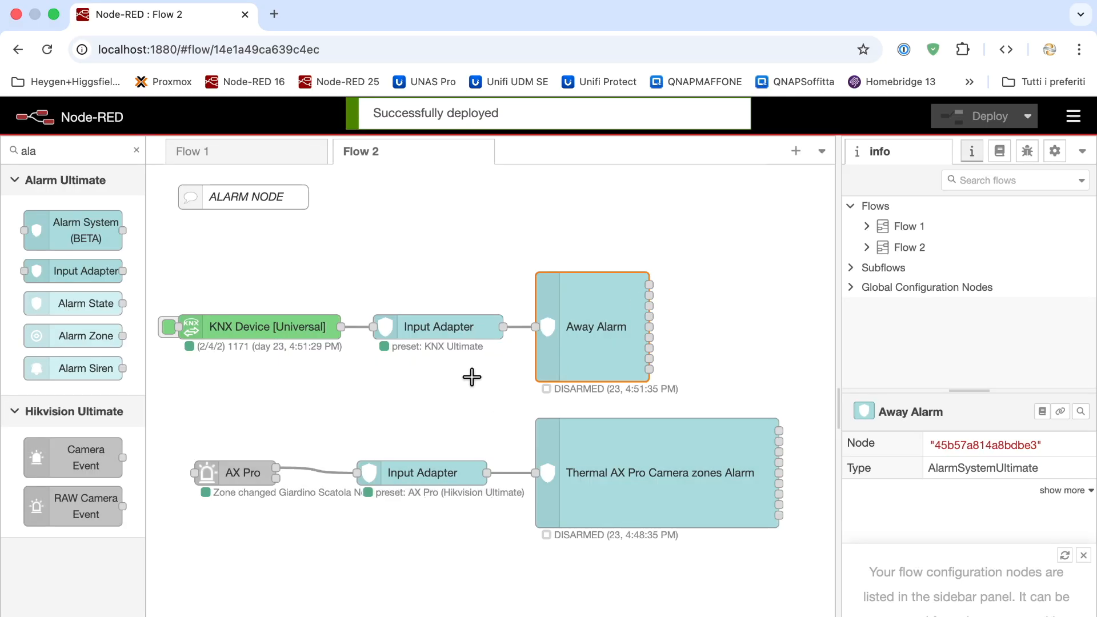
Rename Away Alarm to Internal PIR Alarm
double_click(594, 354)
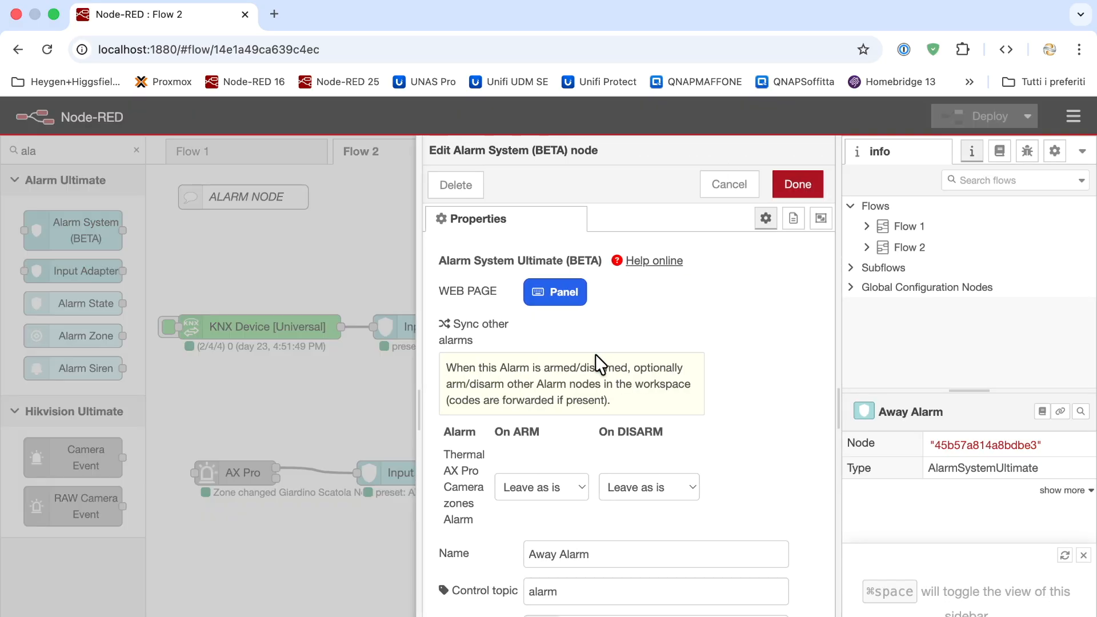
scroll(558, 478, "down", 4)
left_click(562, 442)
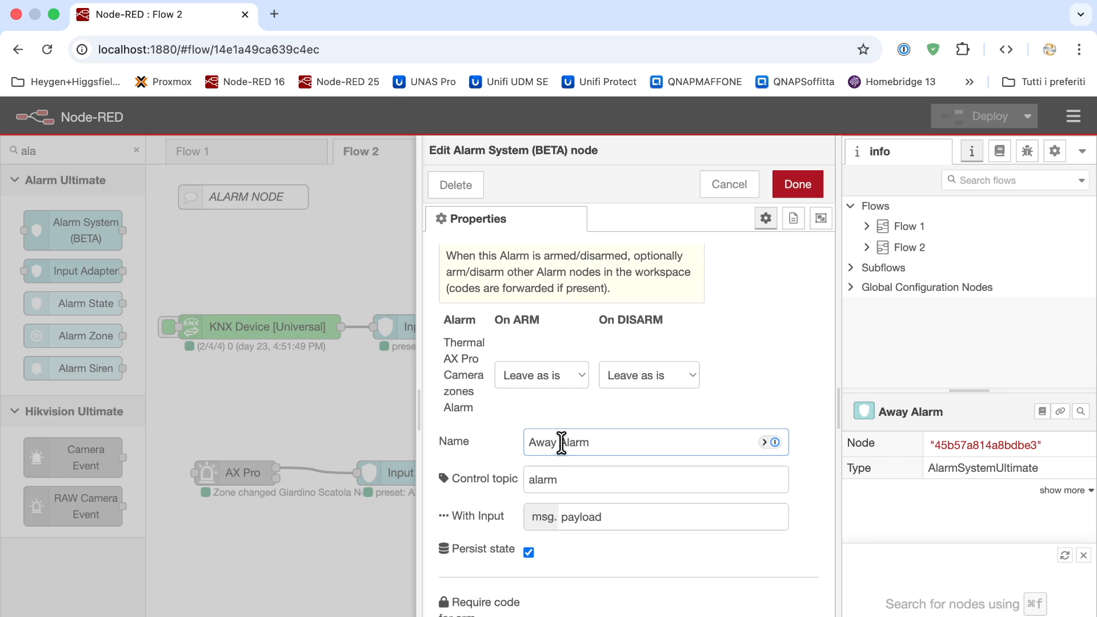
key("BackSpace")
key("BackSpace")
key("BackSpace")
key("BackSpace")
key("BackSpace")
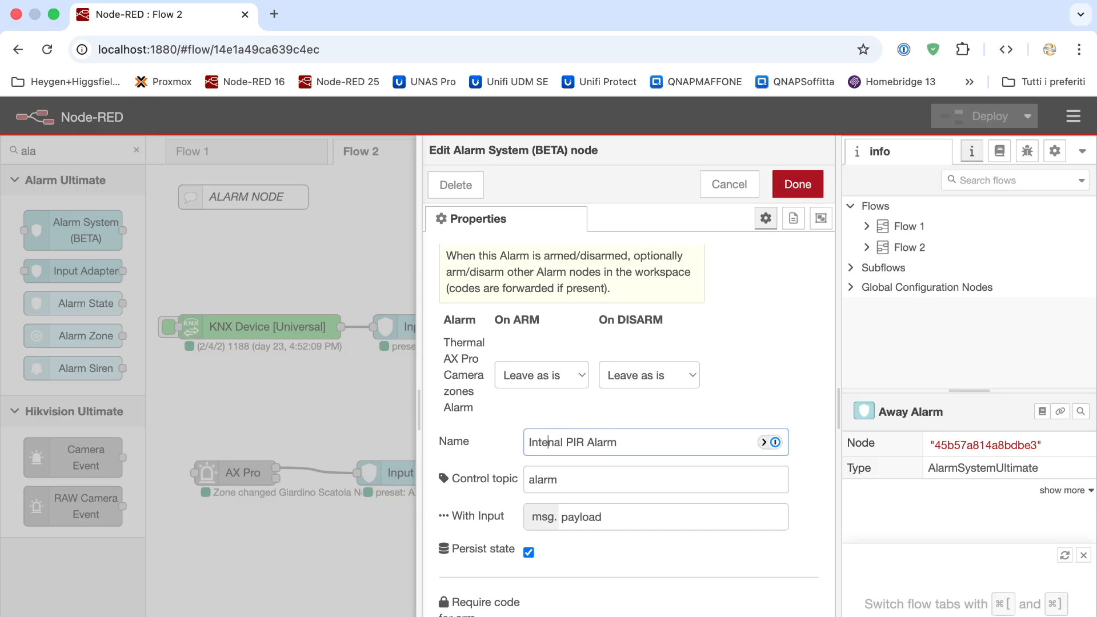
type("r")
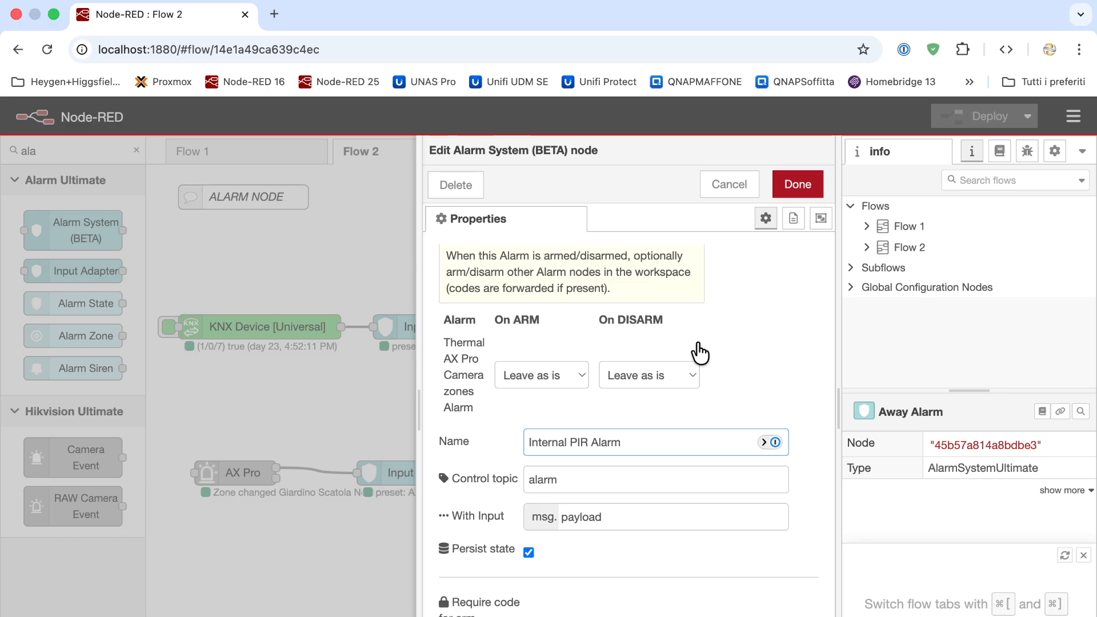
left_click(776, 182)
Rename the thermal alarm to Thermal Preimeter Alarm and deploy, confirming the warning
double_click(603, 466)
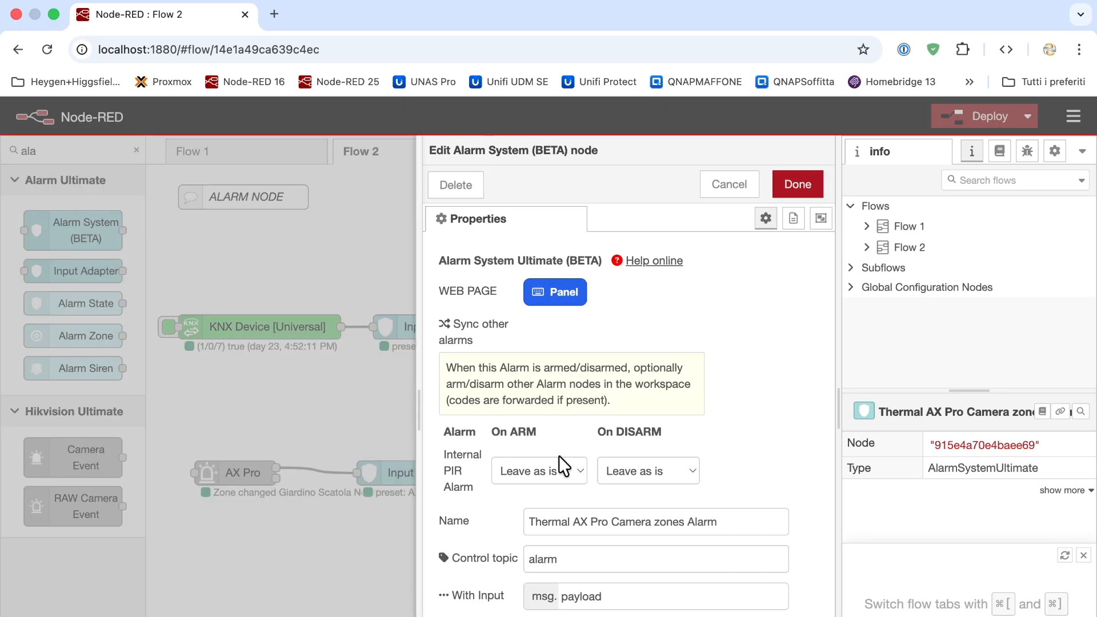
left_click(572, 521)
type("Preime")
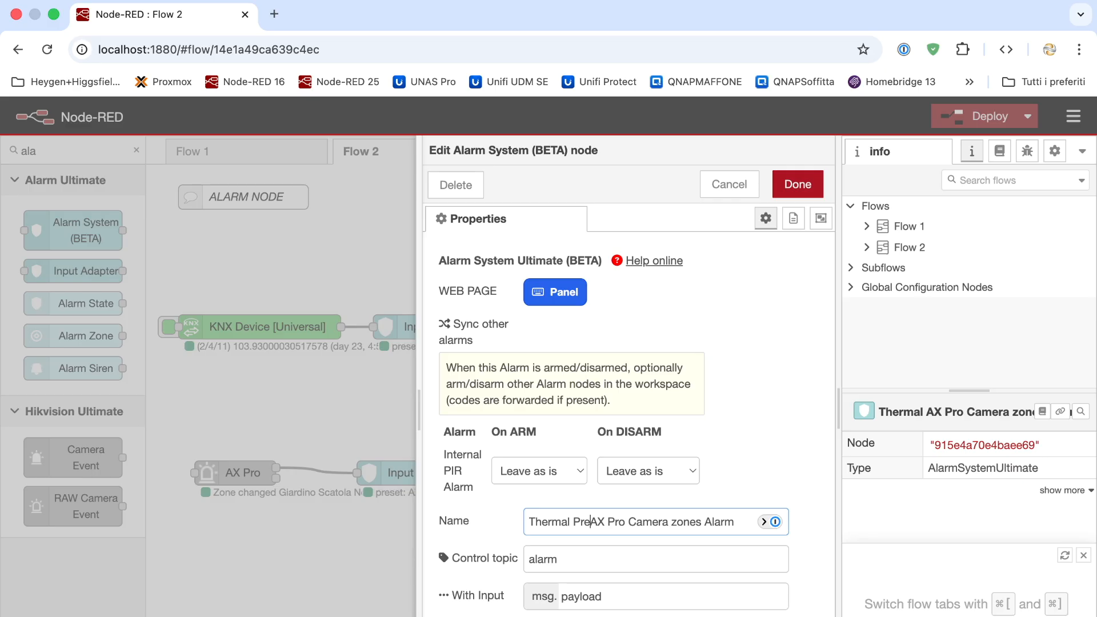
type("ter")
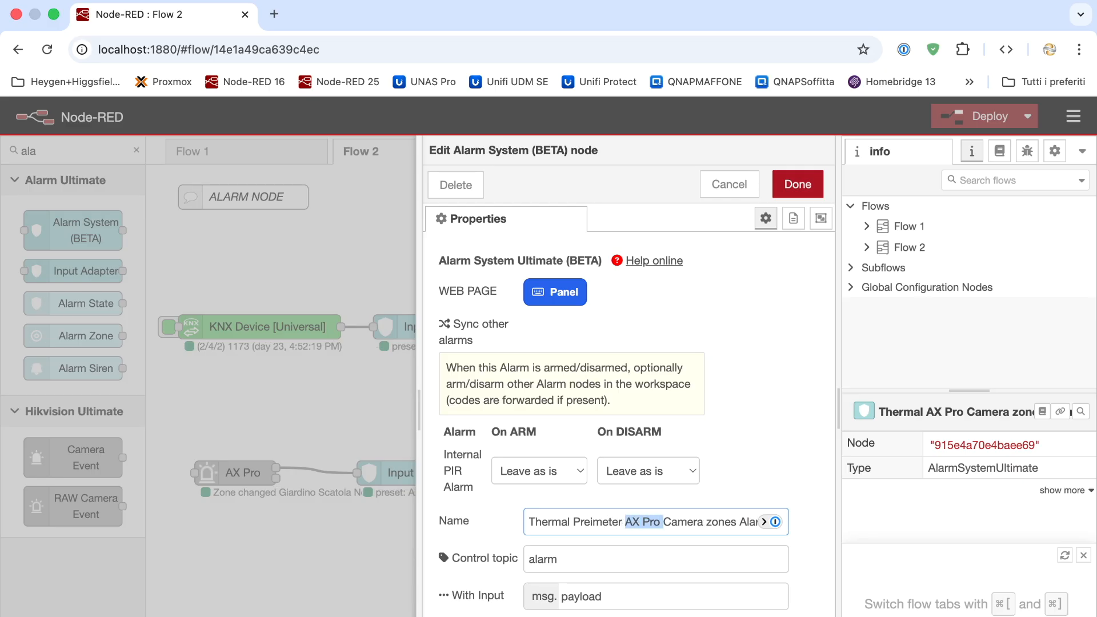
left_click_drag(663, 522, 738, 521)
key("BackSpace")
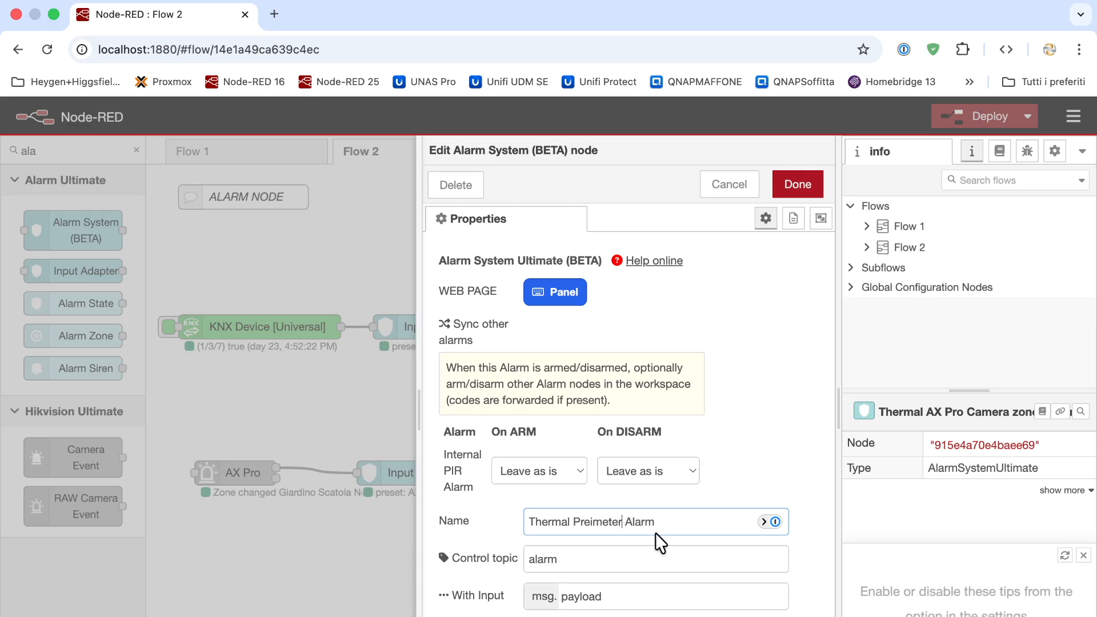
left_click(798, 186)
left_click(948, 117)
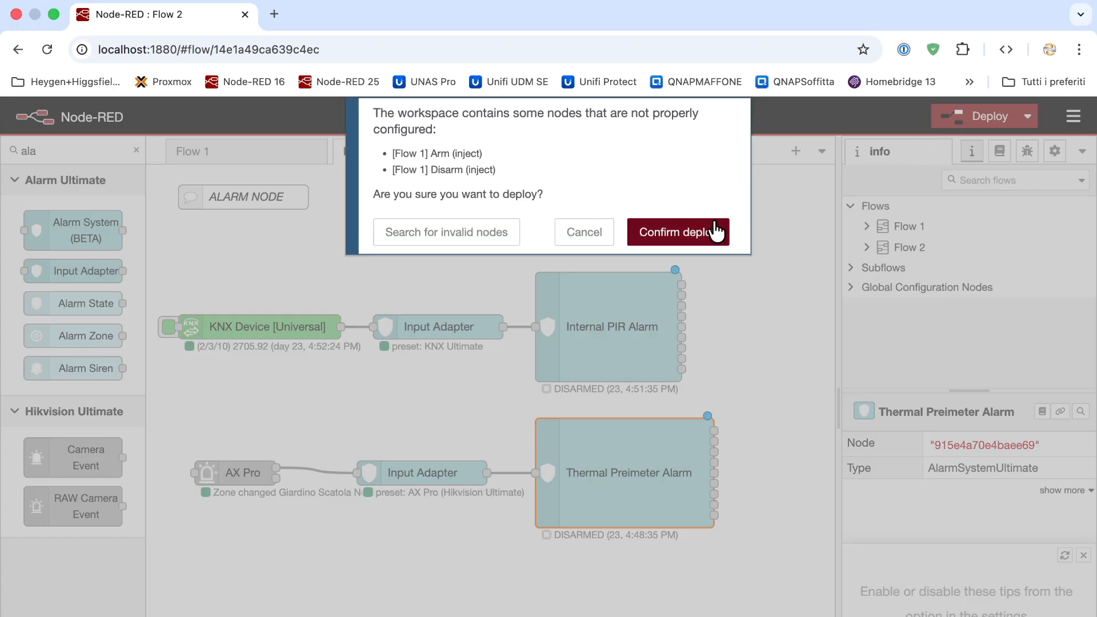
left_click(716, 232)
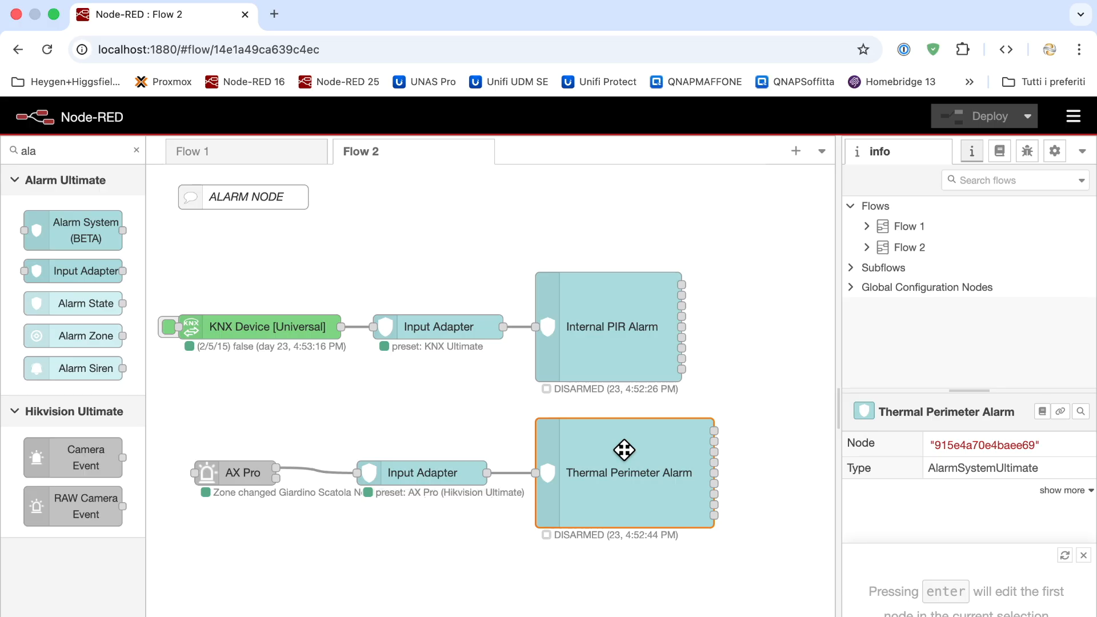
Open Thermal Perimeter Alarm's settings and review the Sync other alarms section
double_click(624, 450)
scroll(625, 451, "down", 2)
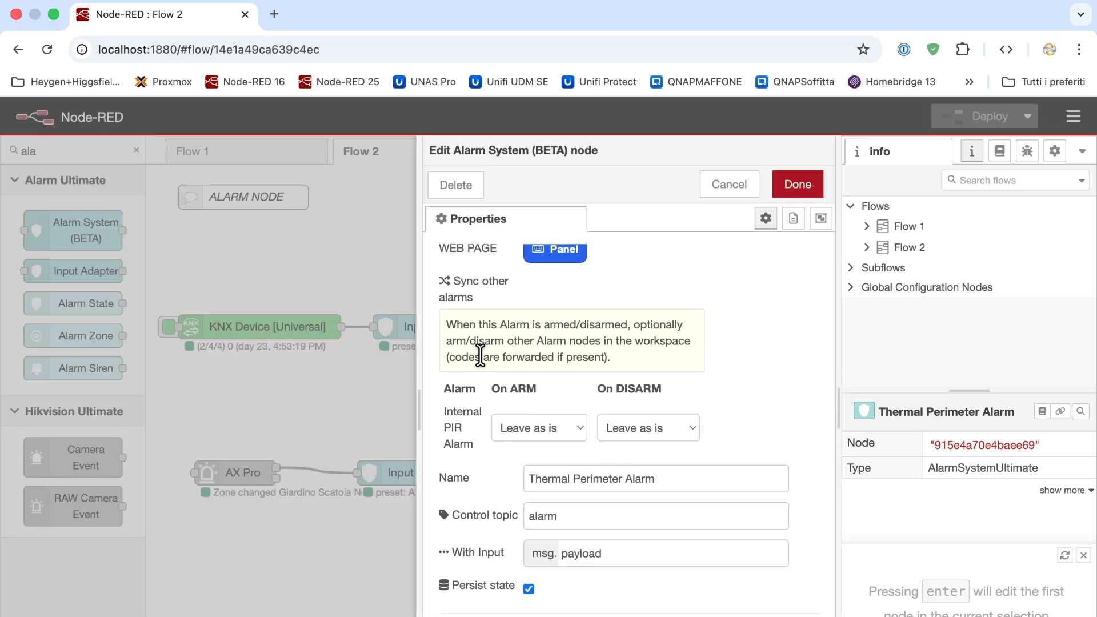
left_click_drag(476, 302, 451, 289)
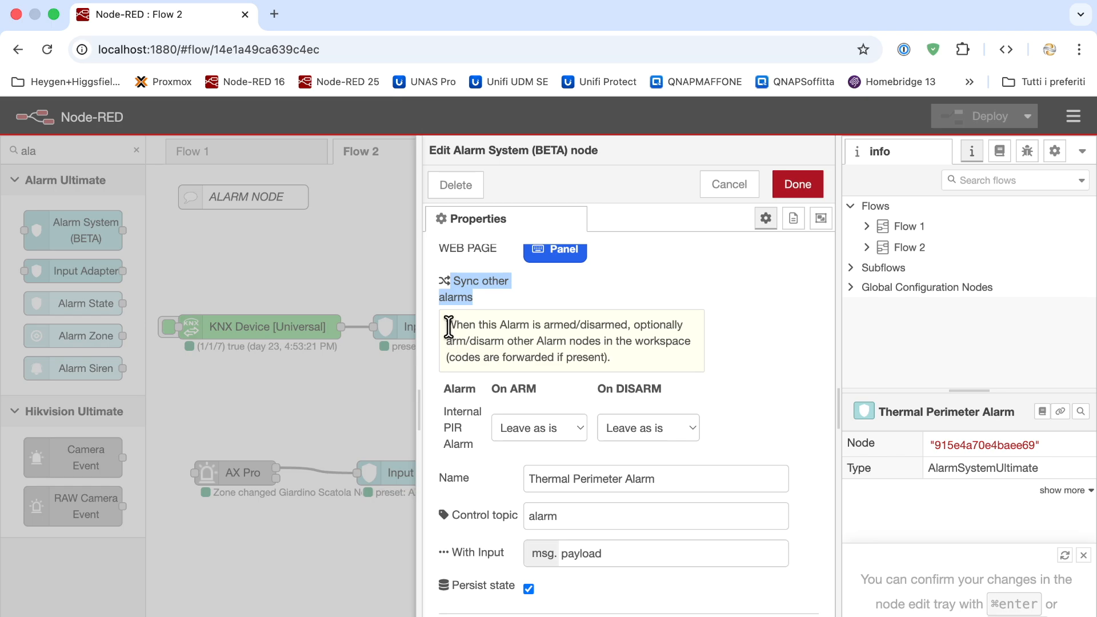
left_click_drag(447, 325, 564, 325)
left_click(613, 333)
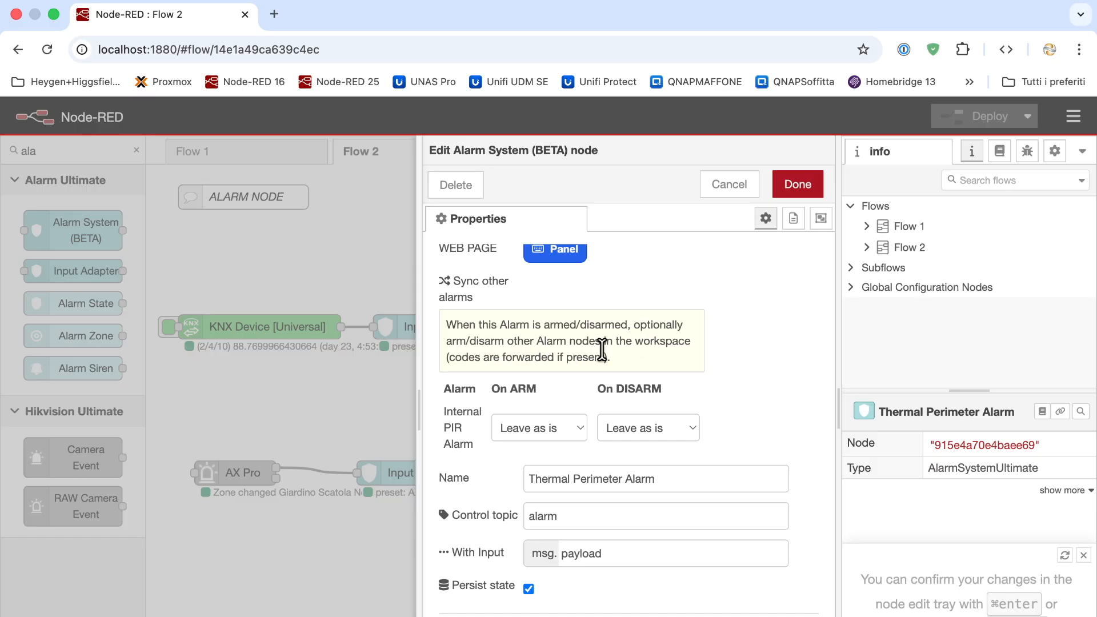
scroll(620, 366, "down", 2)
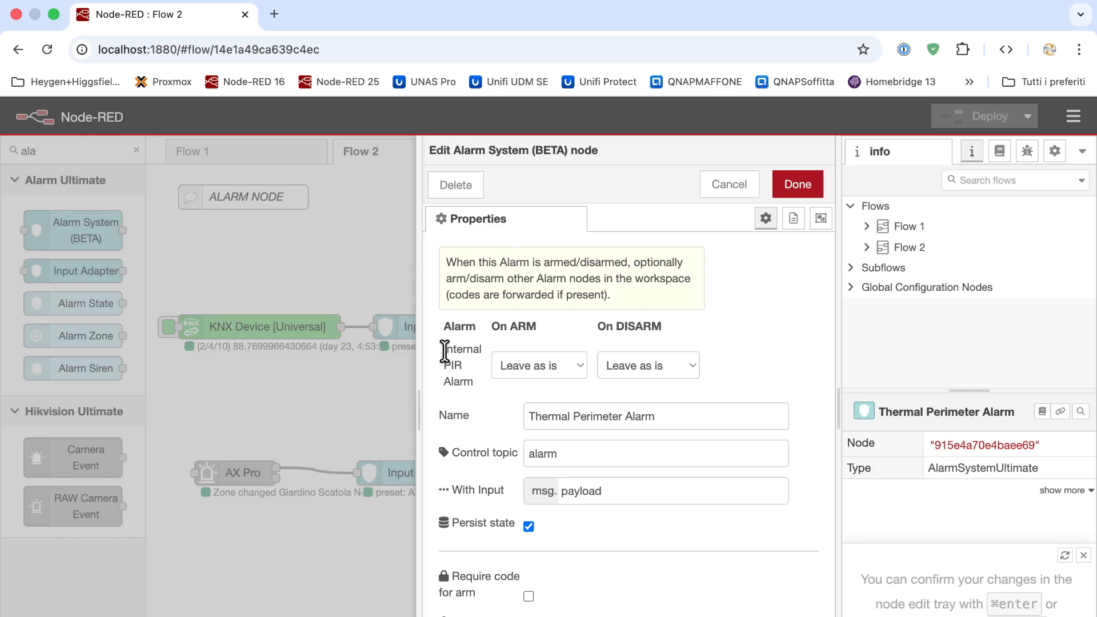
left_click_drag(444, 351, 501, 380)
scroll(502, 380, "up", 1)
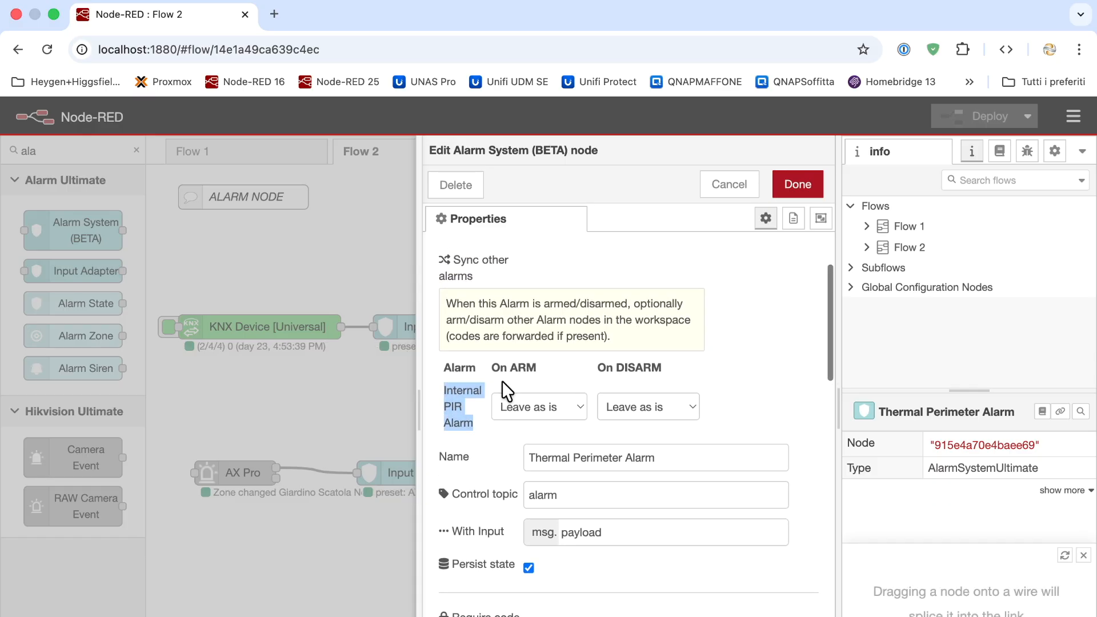
scroll(586, 406, "up", 1)
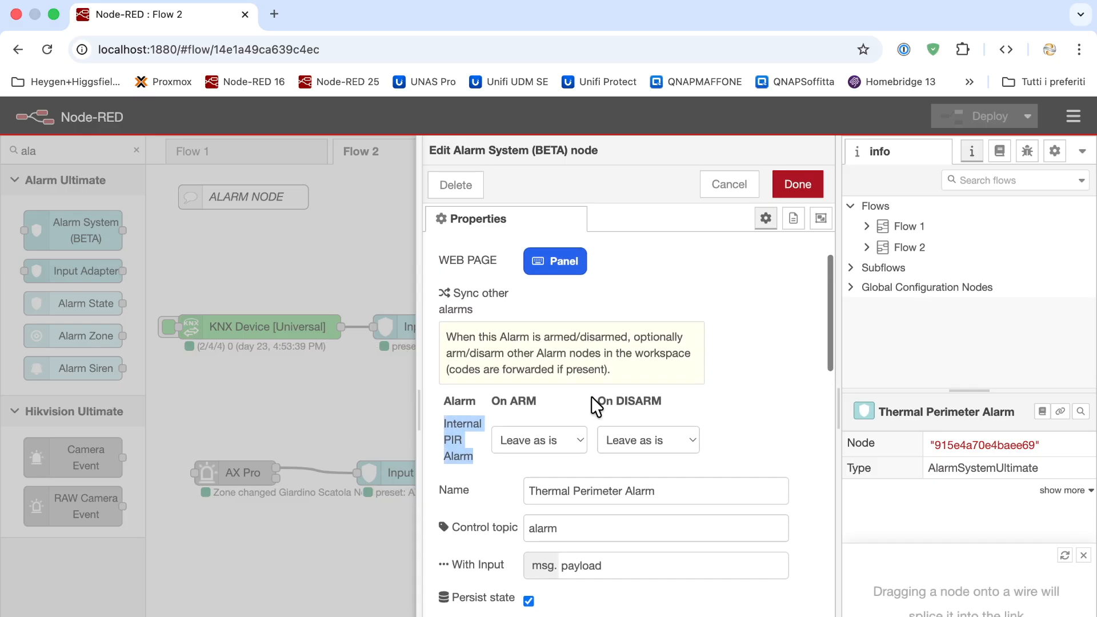
Set Internal PIR Alarm sync to Arm on ARM and Disarm on DISARM, then deploy
left_click(574, 440)
left_click(552, 419)
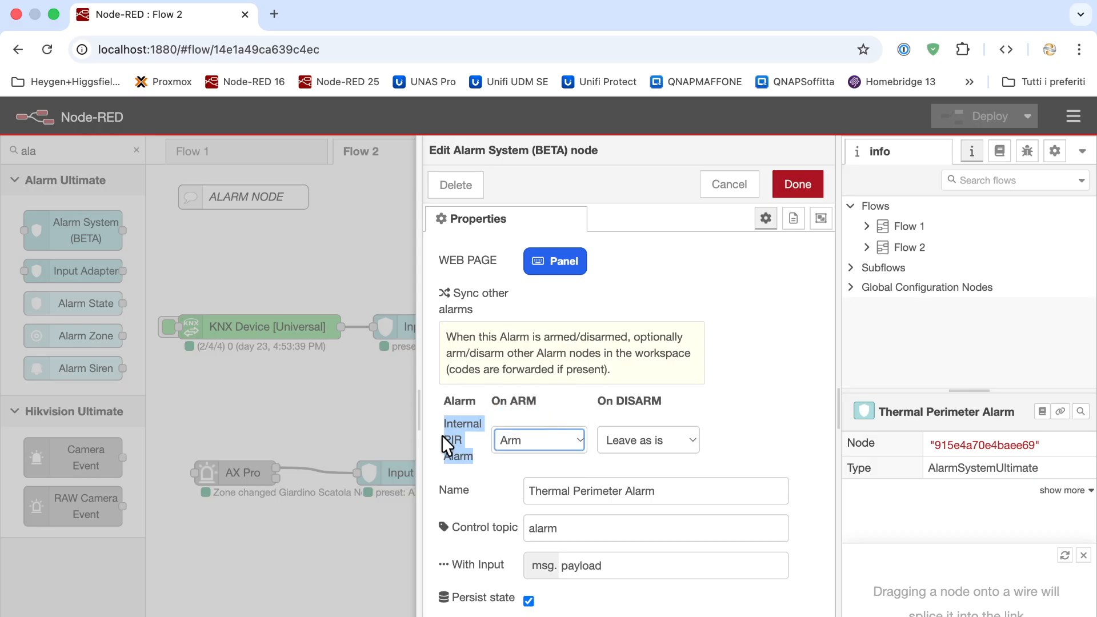
left_click(667, 445)
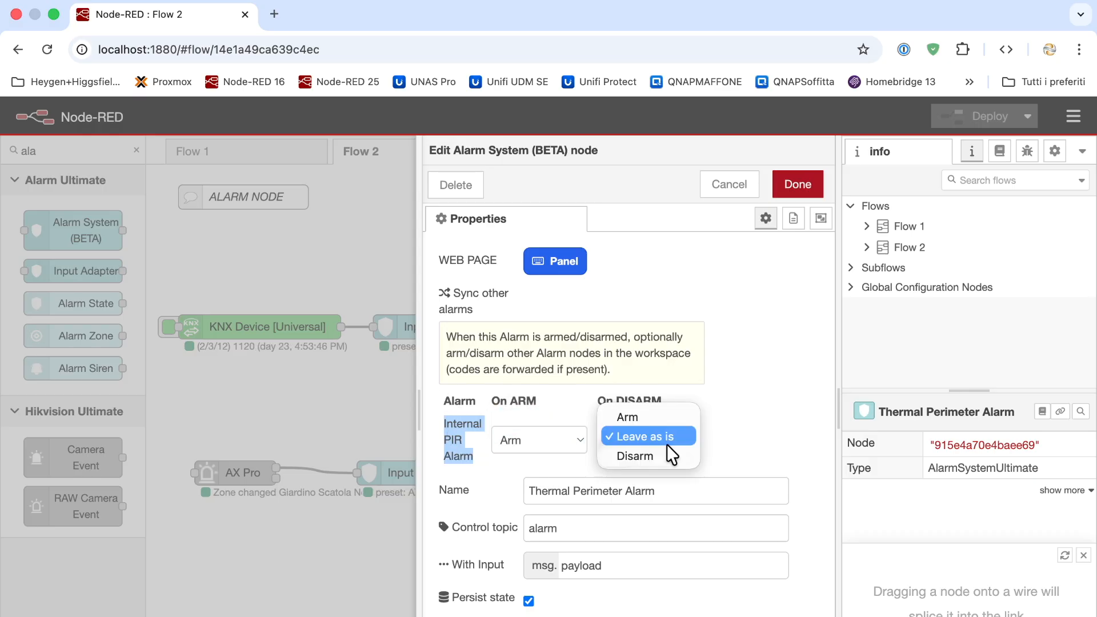
left_click(663, 457)
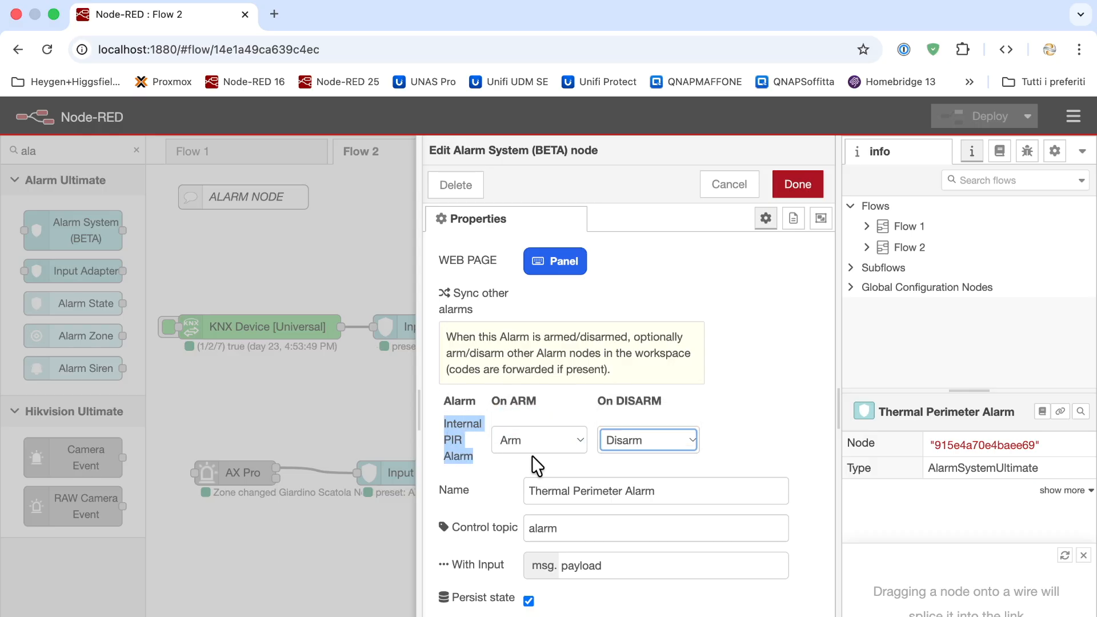
left_click(795, 186)
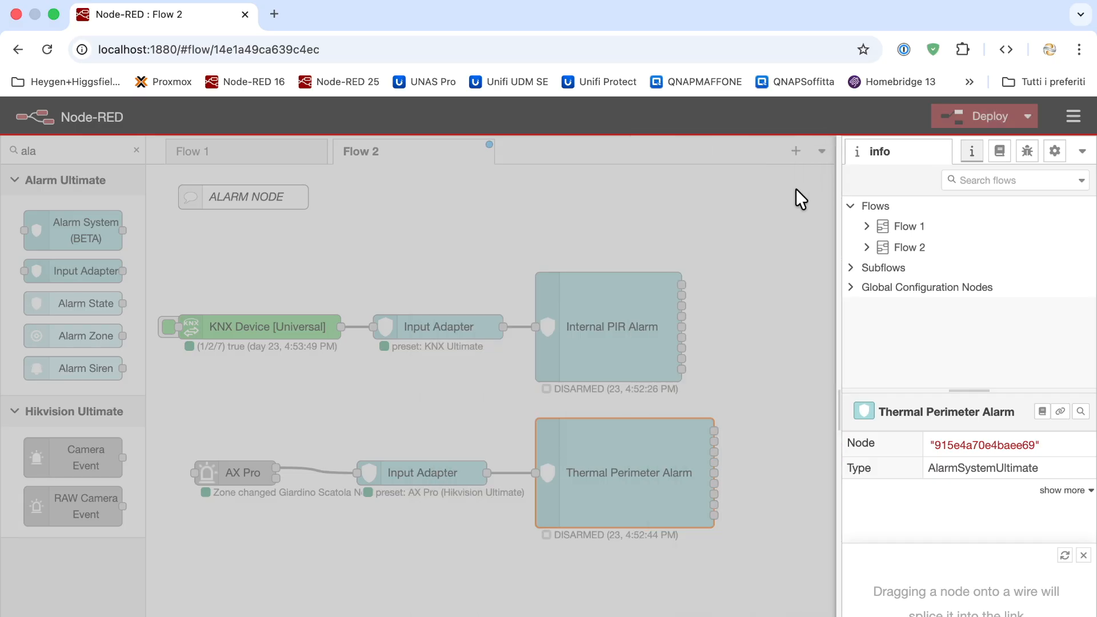
left_click(940, 116)
left_click(684, 226)
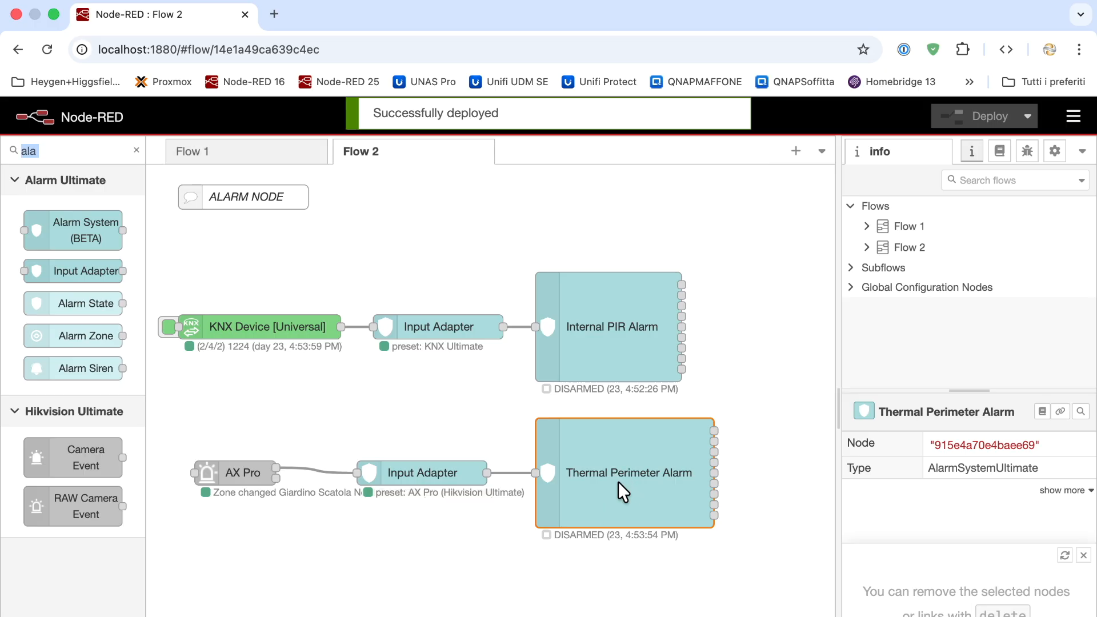
Set Thermal Perimeter Alarm's Internal PIR Alarm sync to Leave as is on ARM and DISARM, then deploy
double_click(618, 481)
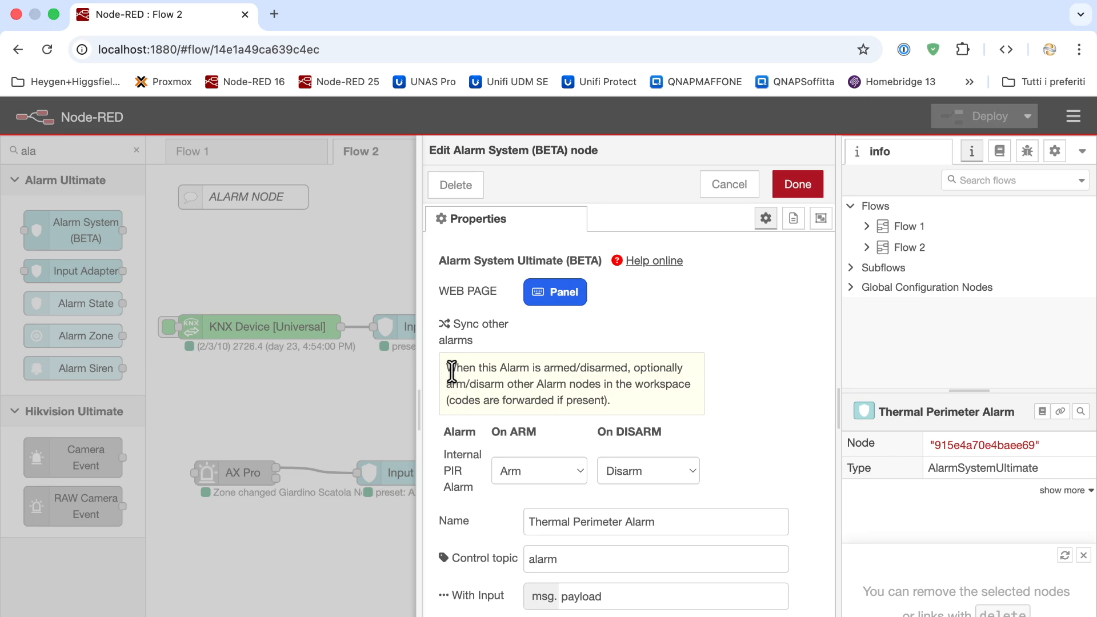
left_click_drag(452, 371, 612, 371)
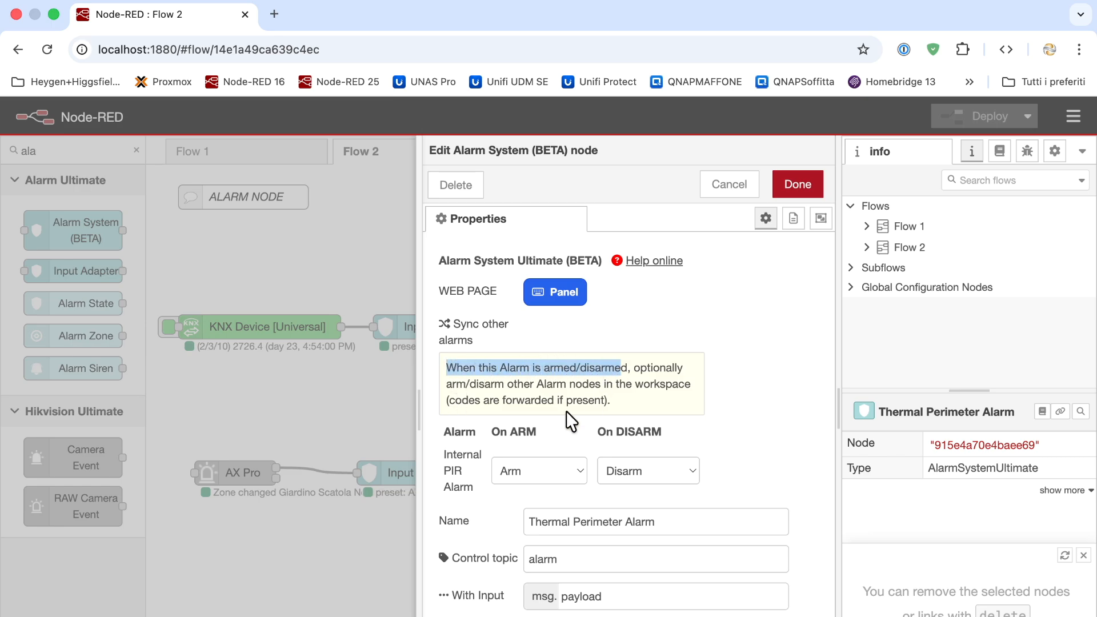
left_click_drag(476, 482, 441, 455)
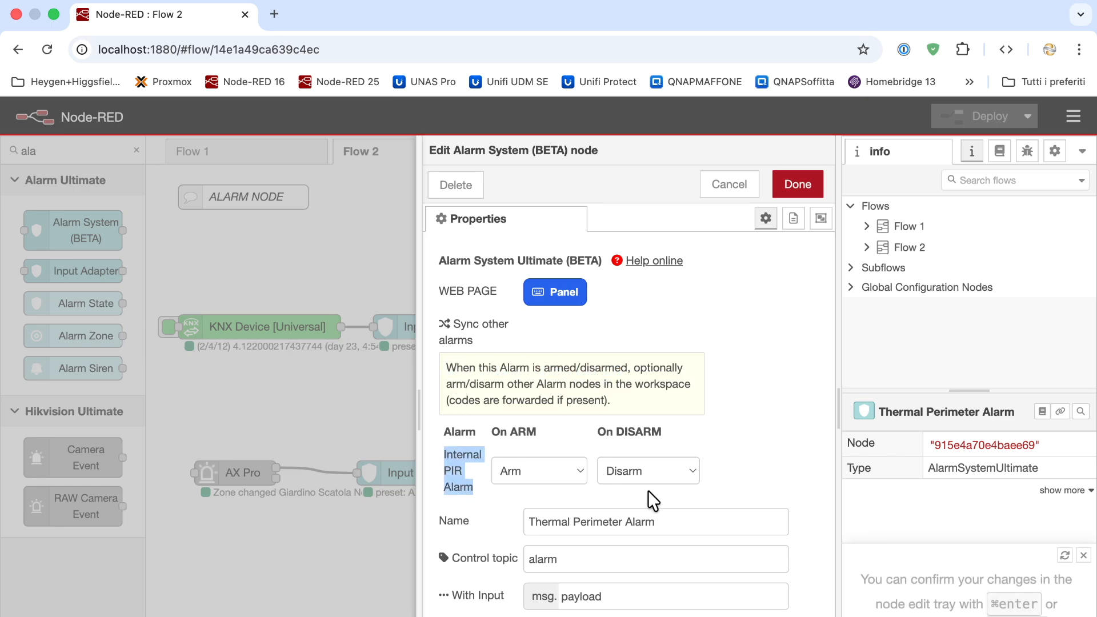
left_click(554, 472)
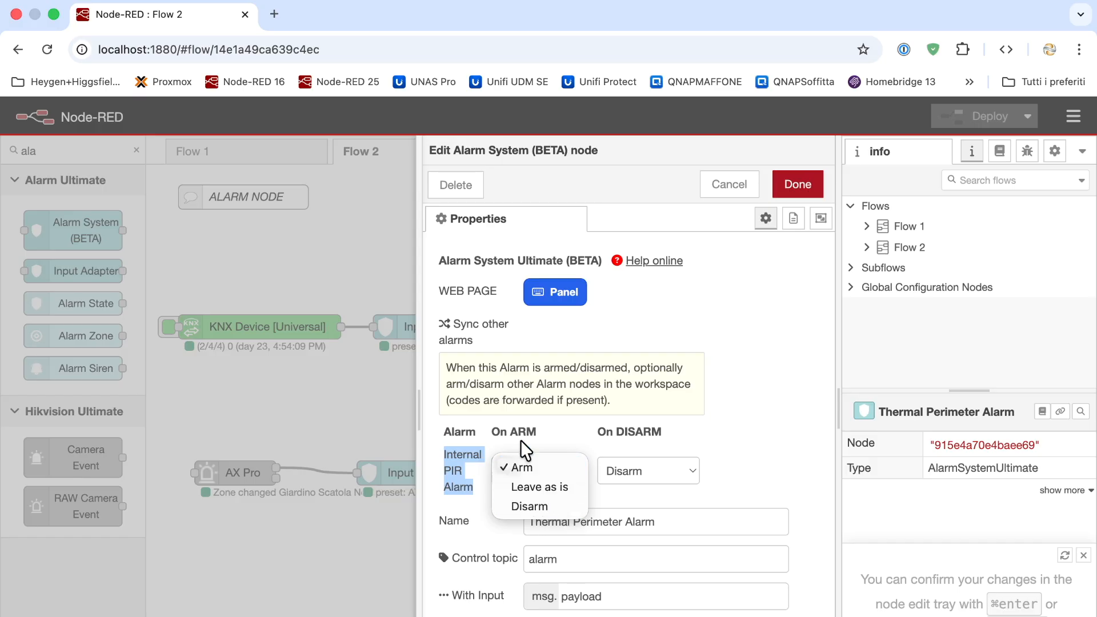
left_click(547, 486)
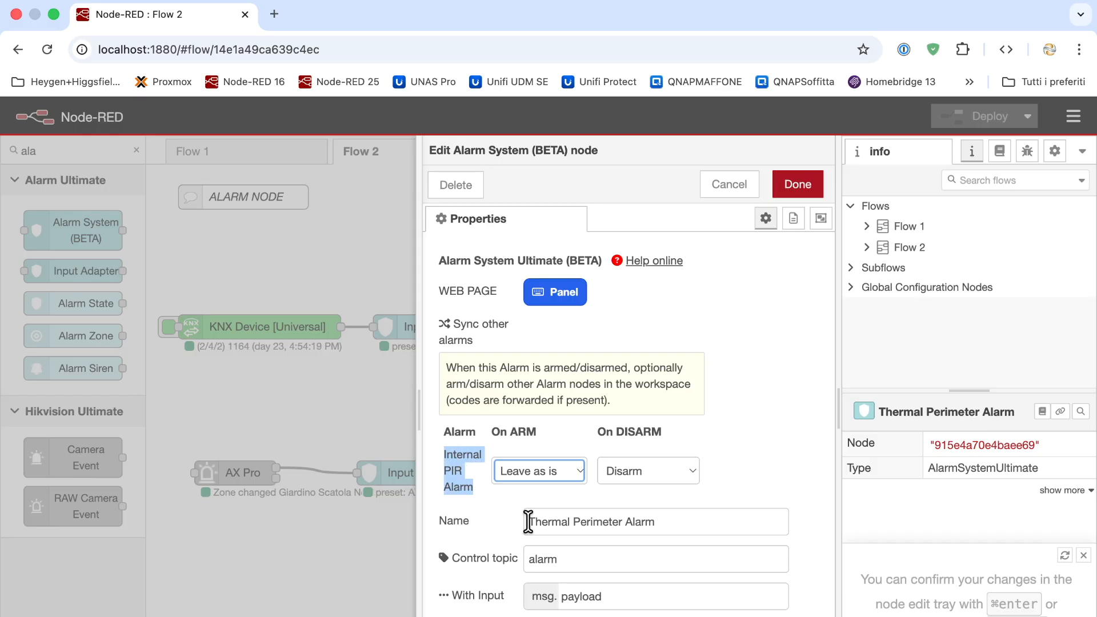
left_click_drag(528, 522, 650, 522)
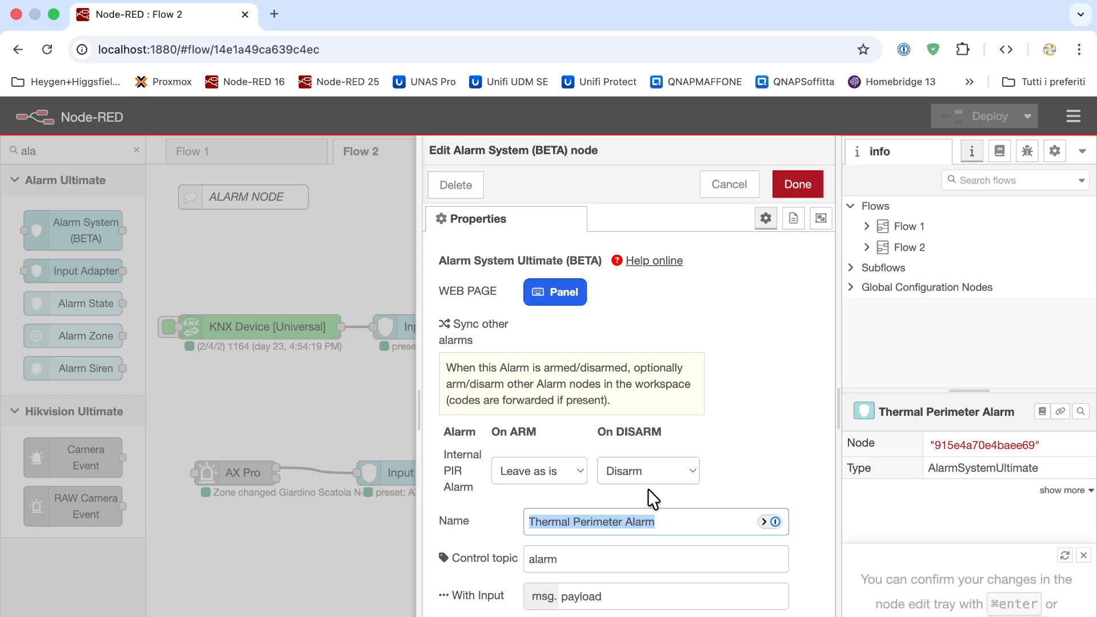
left_click(669, 483)
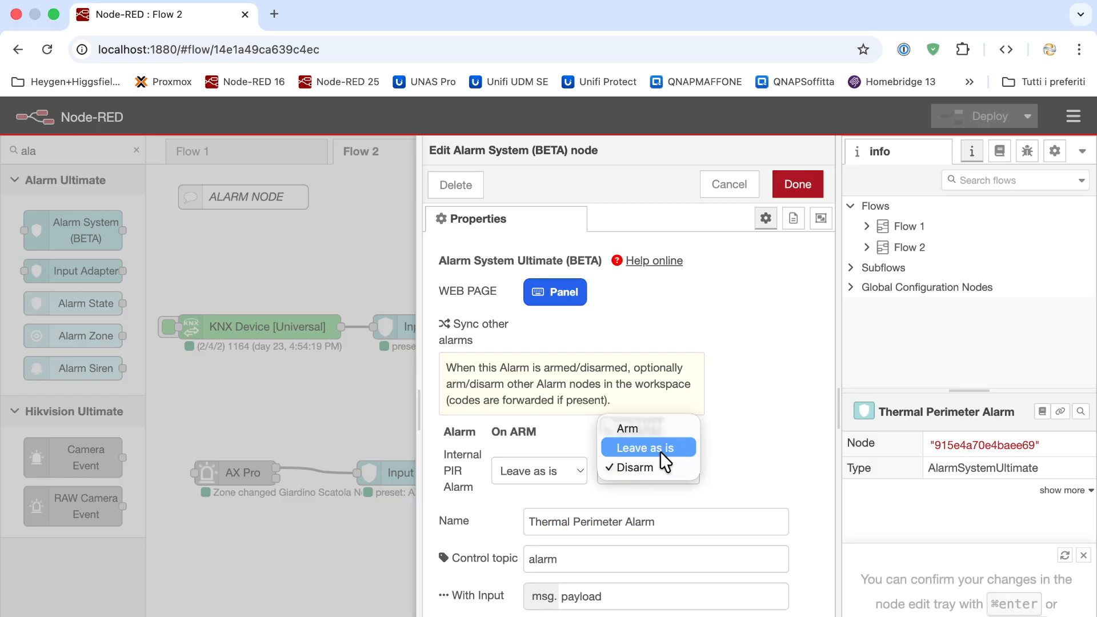
left_click(659, 449)
left_click_drag(446, 451, 468, 470)
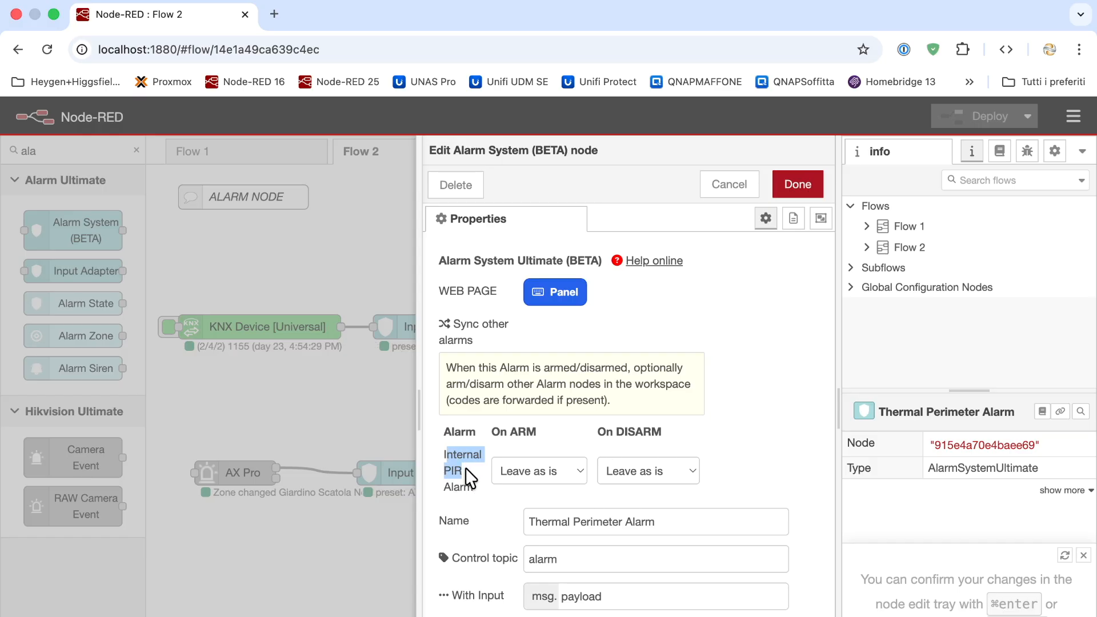
left_click(809, 196)
left_click(948, 116)
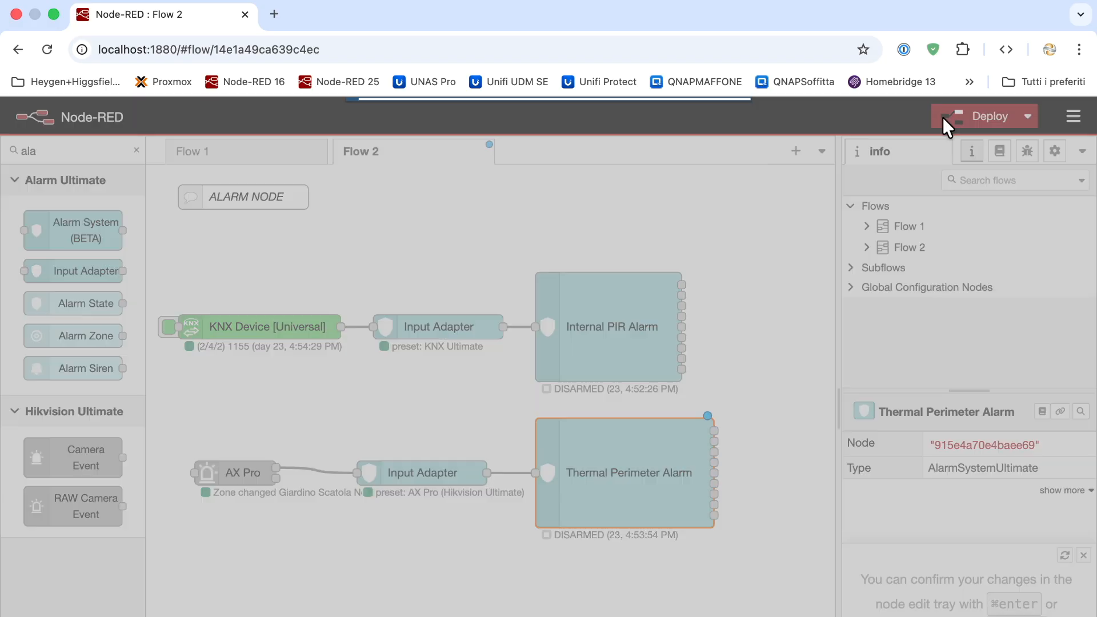
left_click(648, 245)
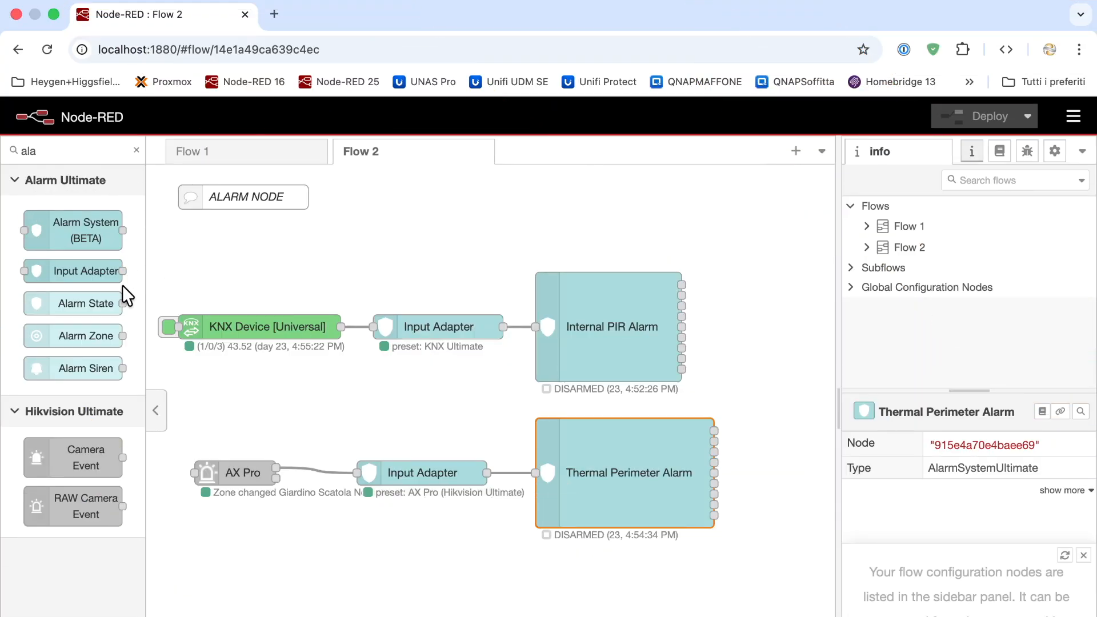
Add an inject node to Flow 2 and name it Arm
left_click(136, 150)
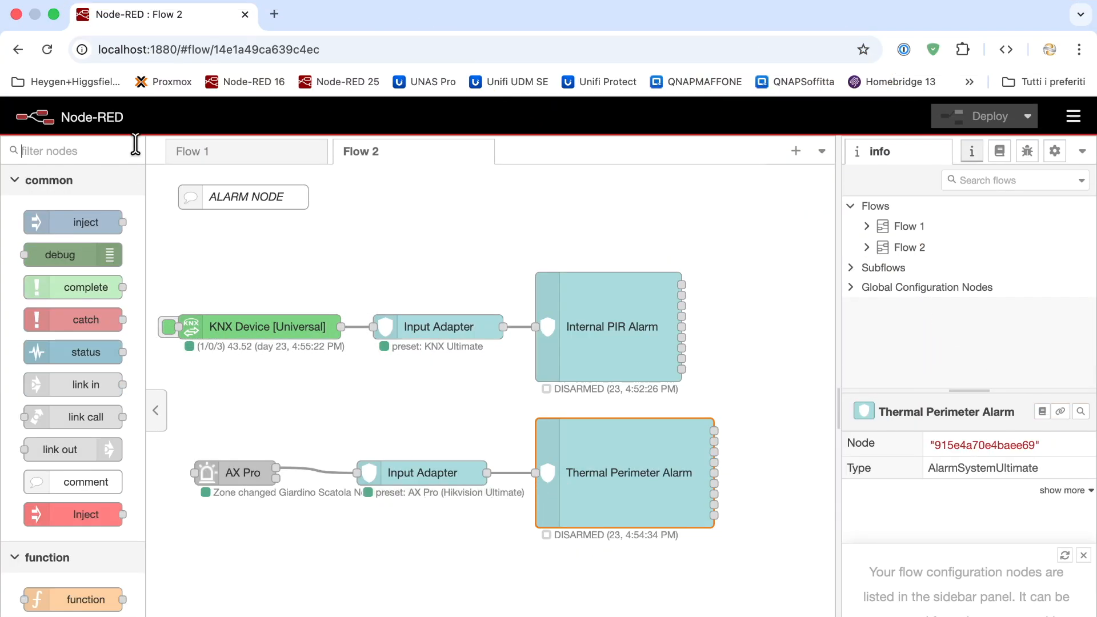
left_click_drag(65, 224, 267, 398)
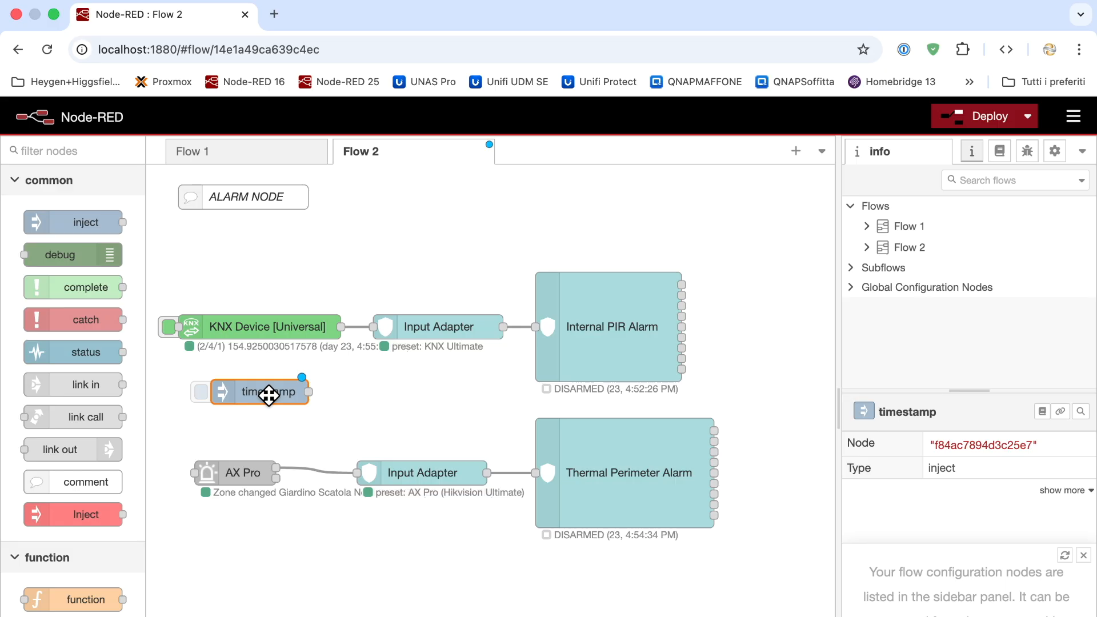
double_click(268, 395)
left_click(530, 265)
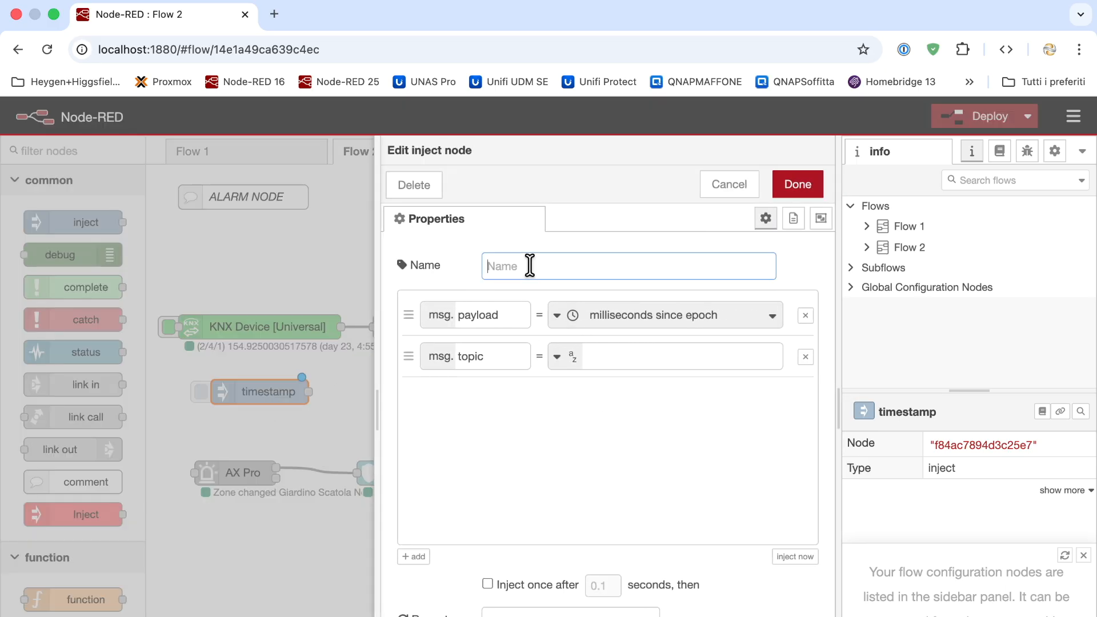
type("Arm")
left_click(796, 184)
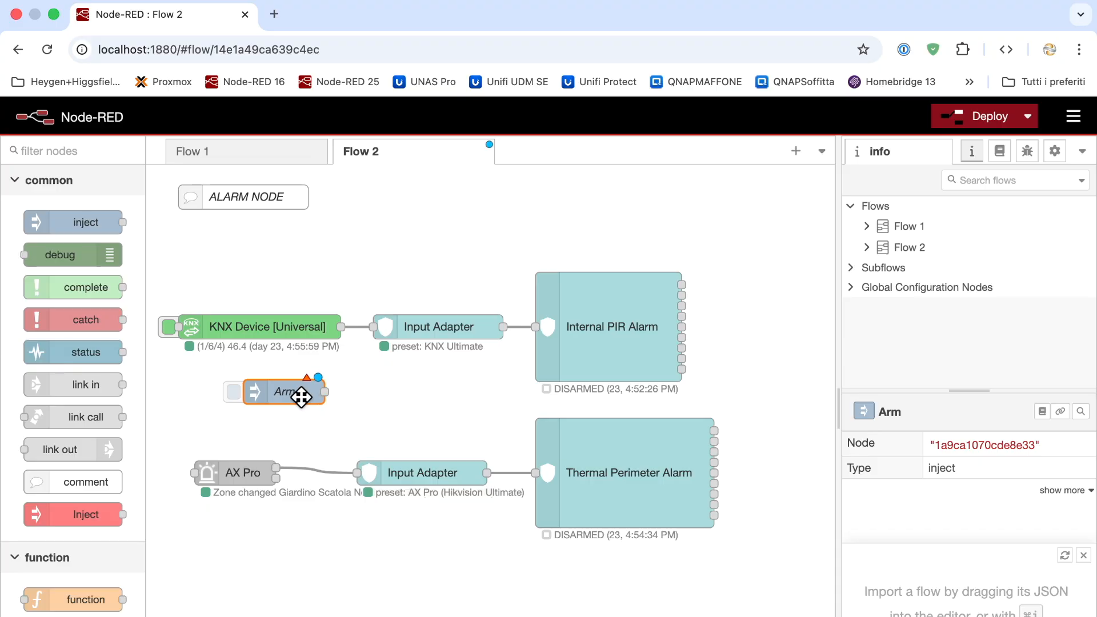
Paste a copy of the Arm inject just below it and open its settings
key("super+v")
left_click(288, 424)
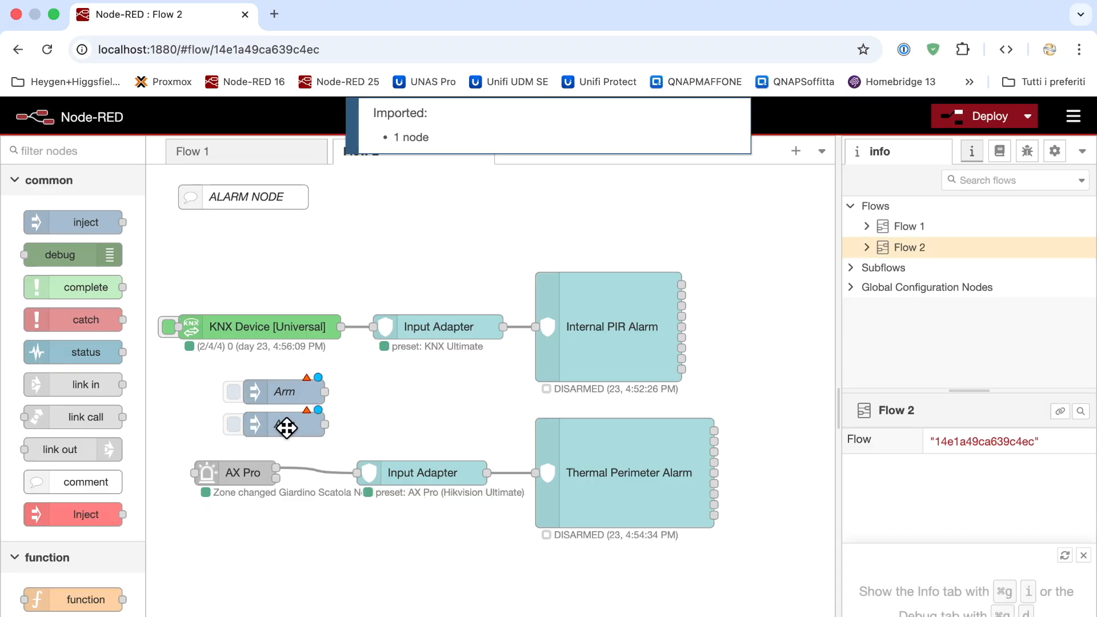
double_click(299, 424)
Rename the copied inject to Disarm and set its msg.command to disarm
double_click(514, 268)
type("Disarm")
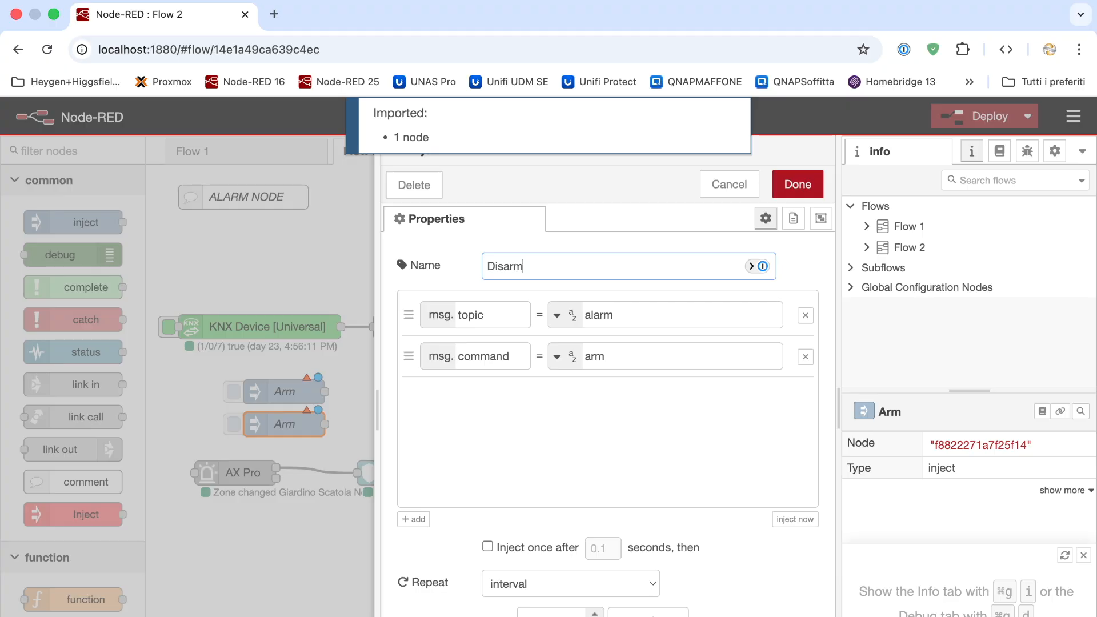
double_click(594, 356)
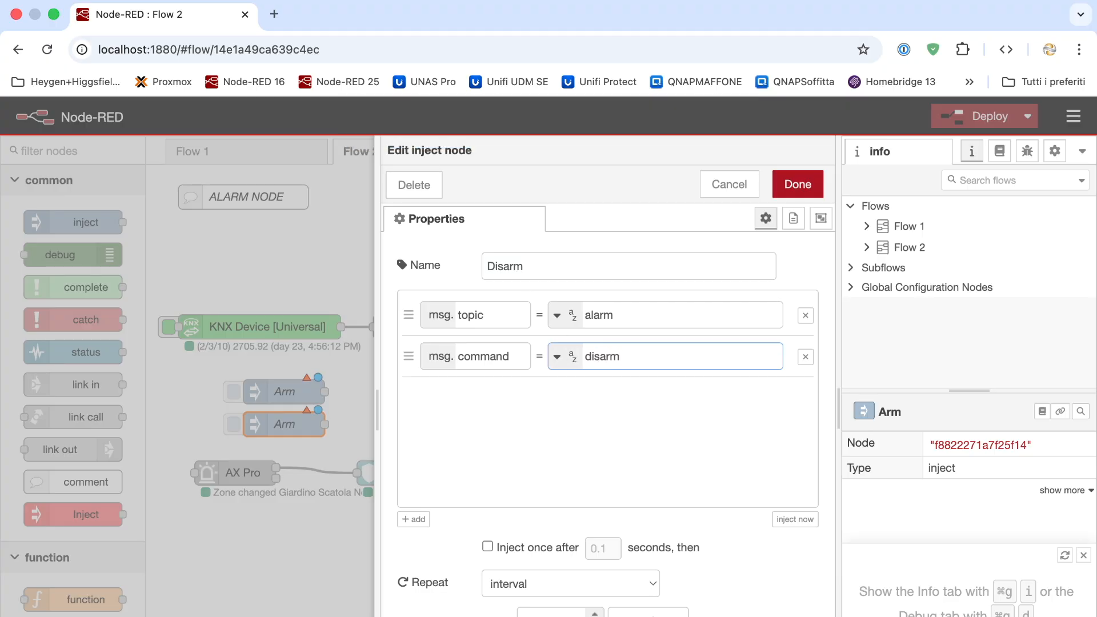
double_click(462, 355)
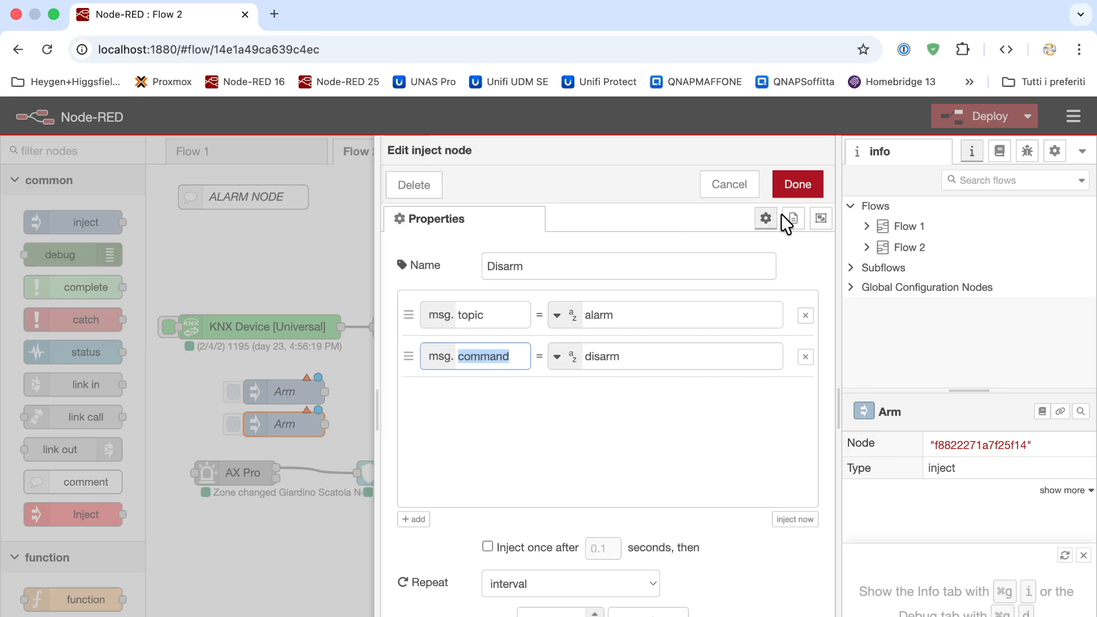
left_click(796, 189)
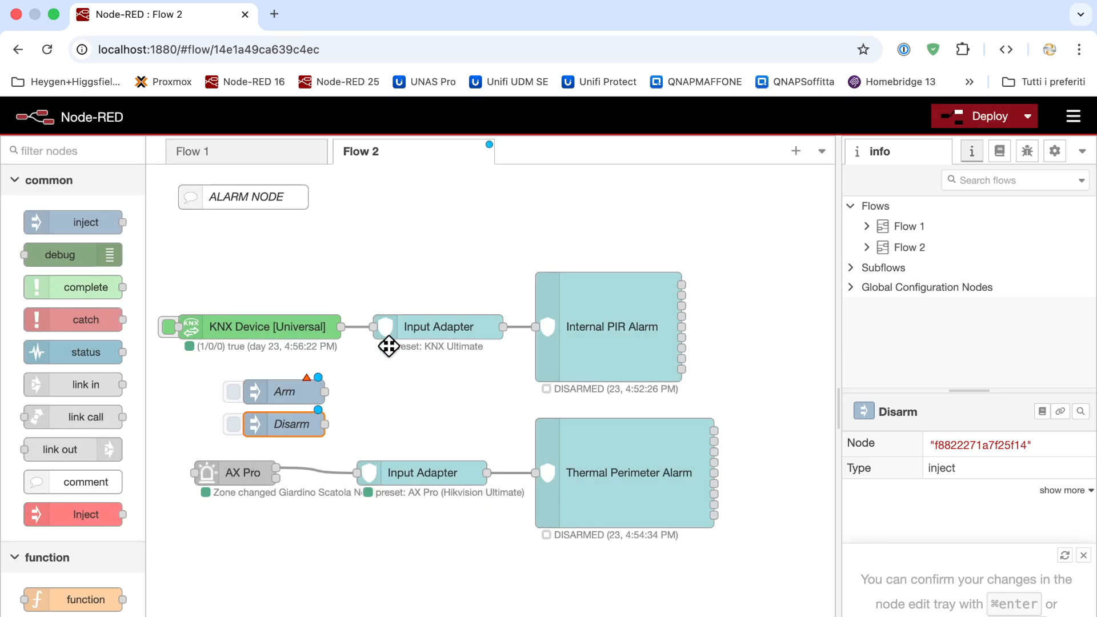
Wire Arm and Disarm into Internal PIR Alarm, deploy, and fire the Arm inject
left_click_drag(324, 392, 536, 327)
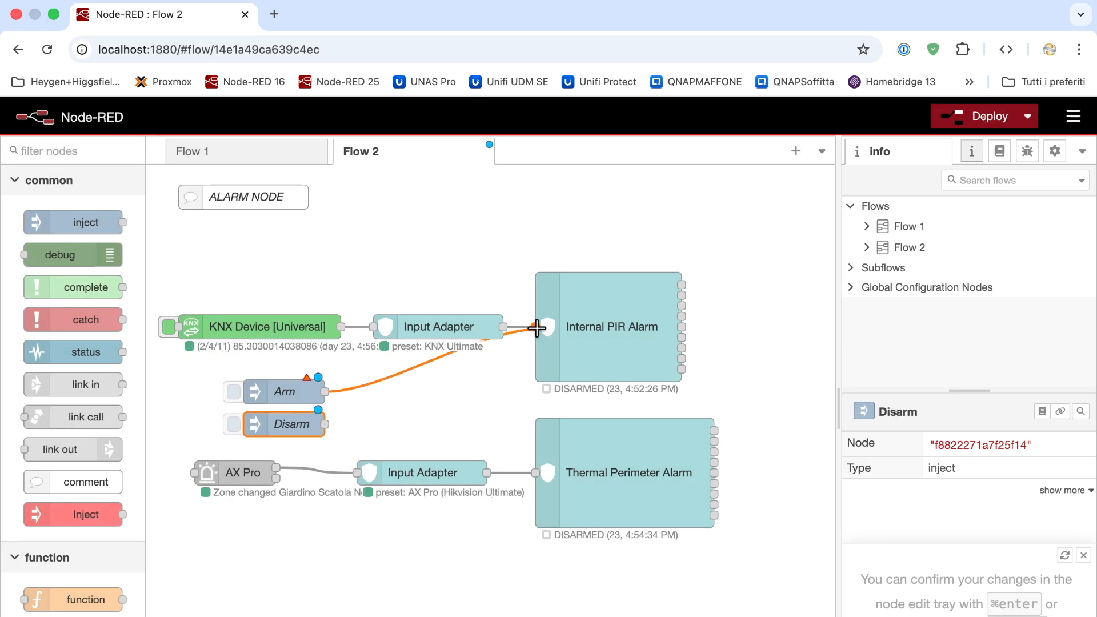
left_click_drag(324, 424, 533, 326)
left_click(956, 122)
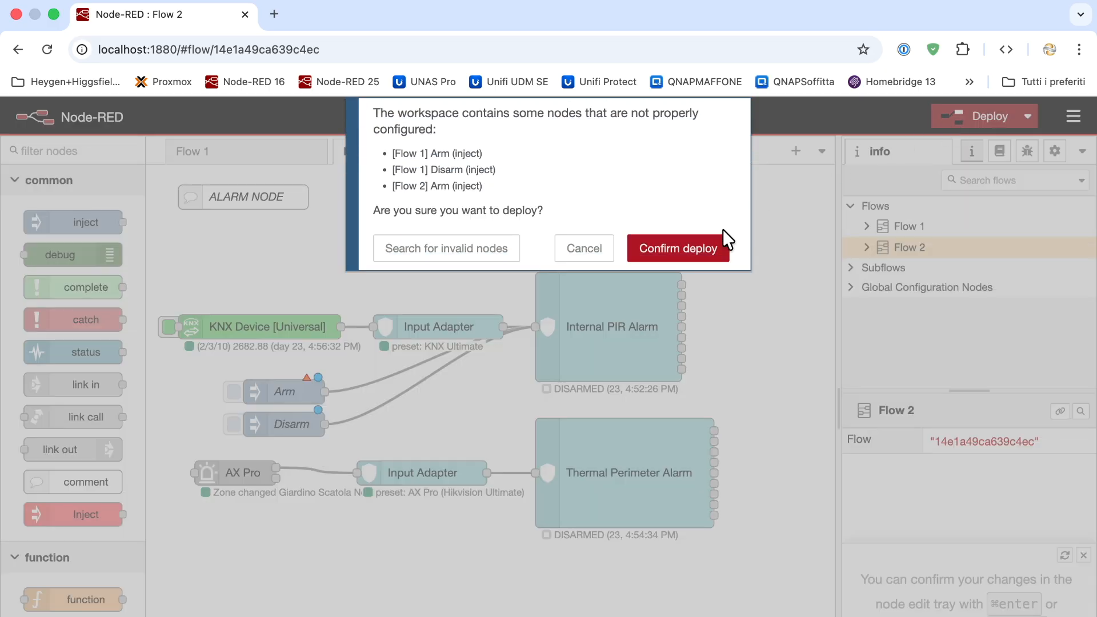
left_click(693, 247)
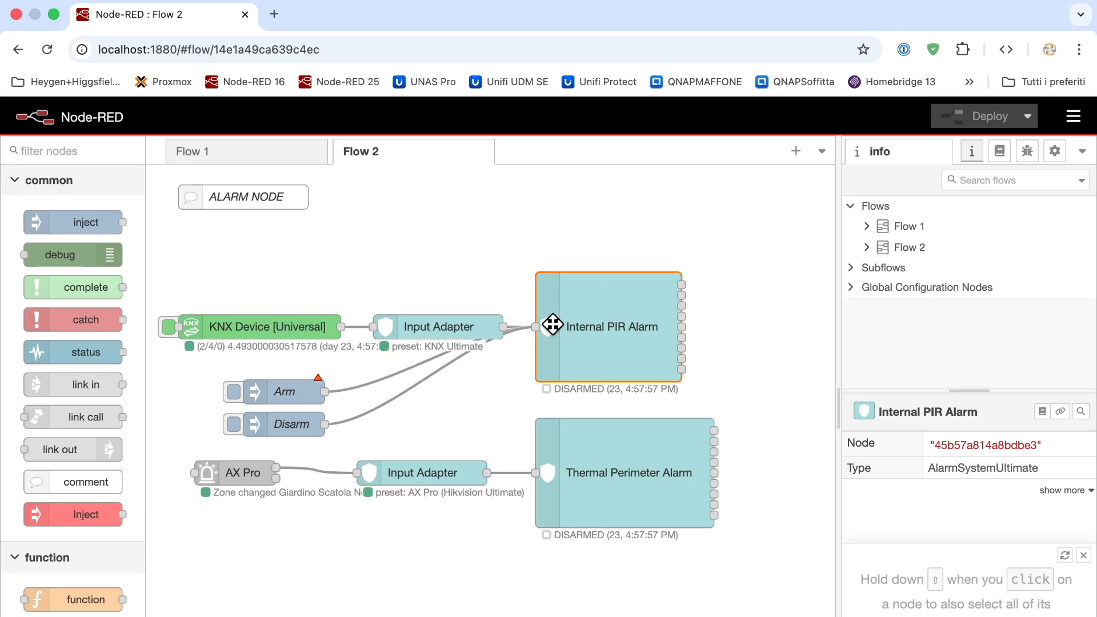
left_click(233, 393)
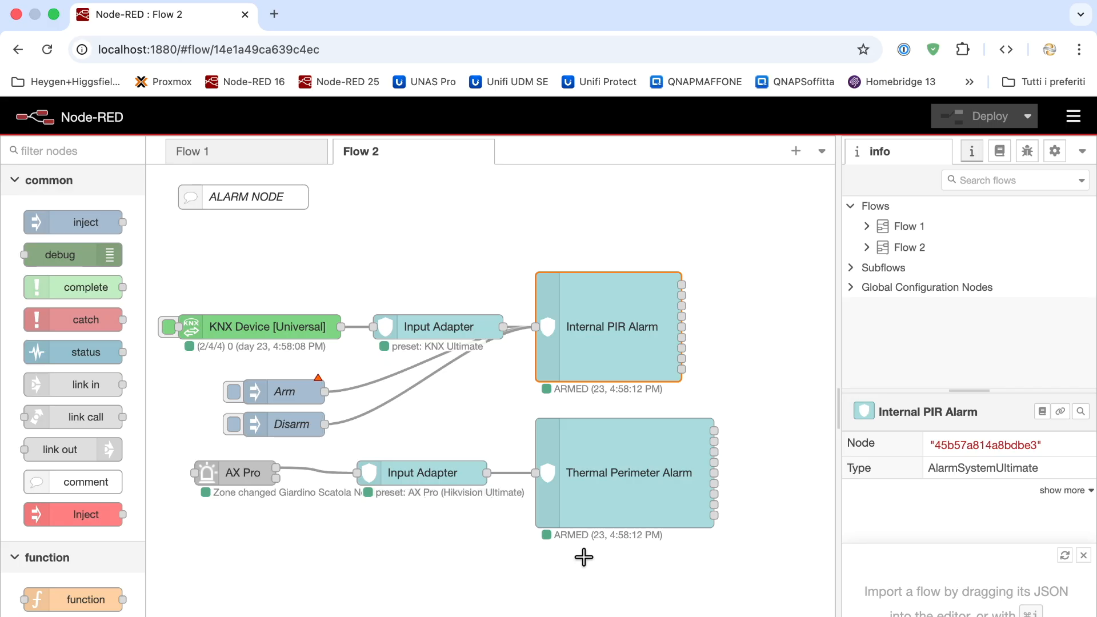
Open the Thermal Perimeter Alarm node's settings
double_click(595, 443)
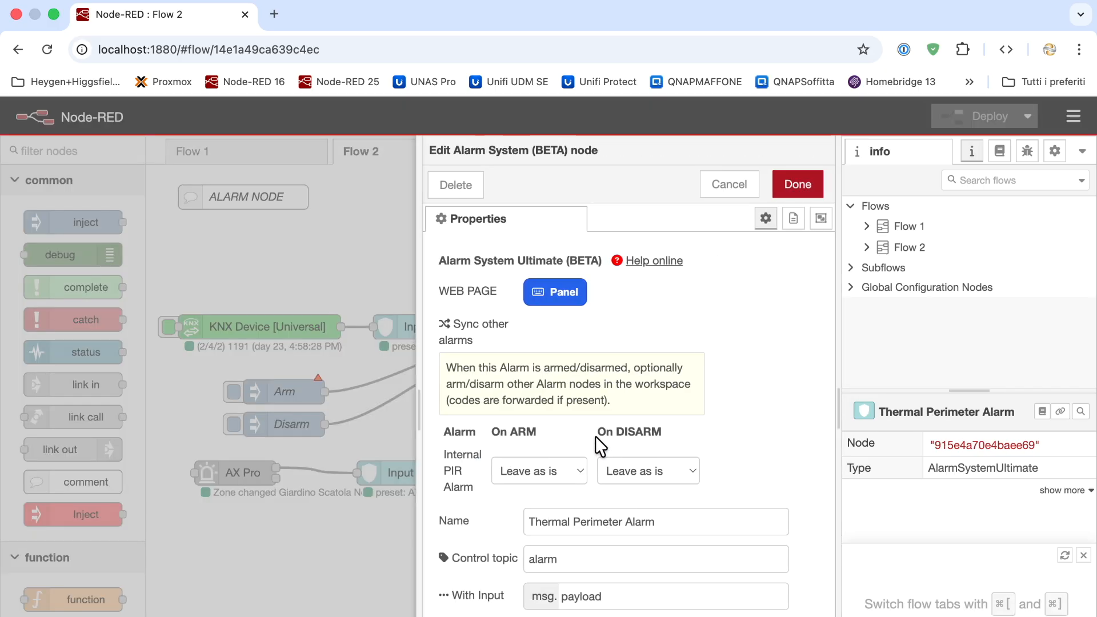
Select both alarms on the Alarm Panel page, disarm them, and close the panel tab
left_click(561, 300)
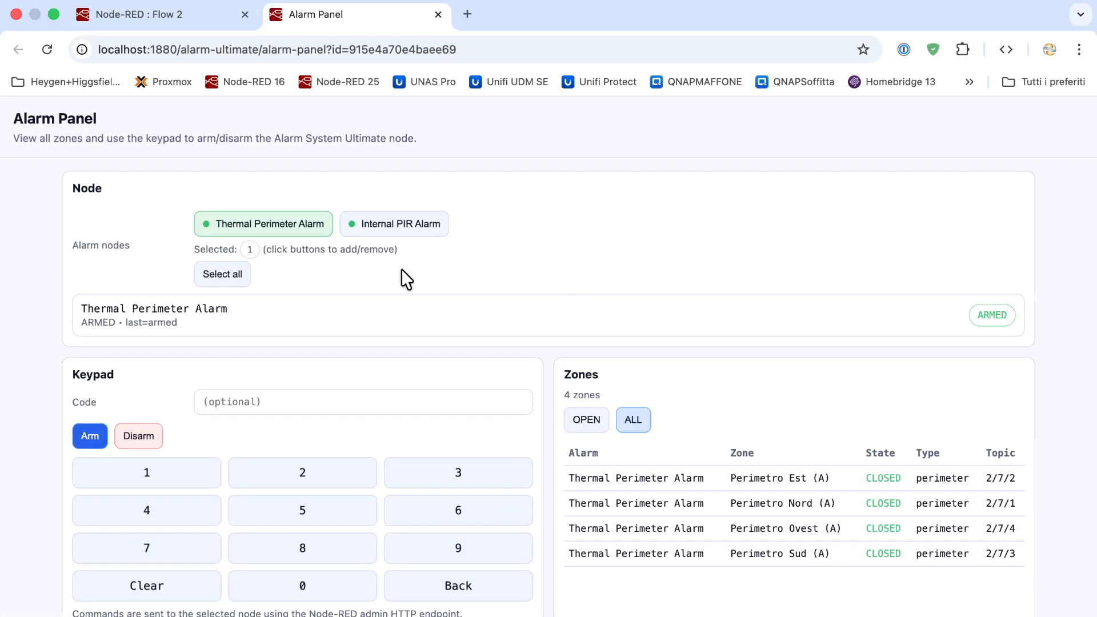
left_click(223, 276)
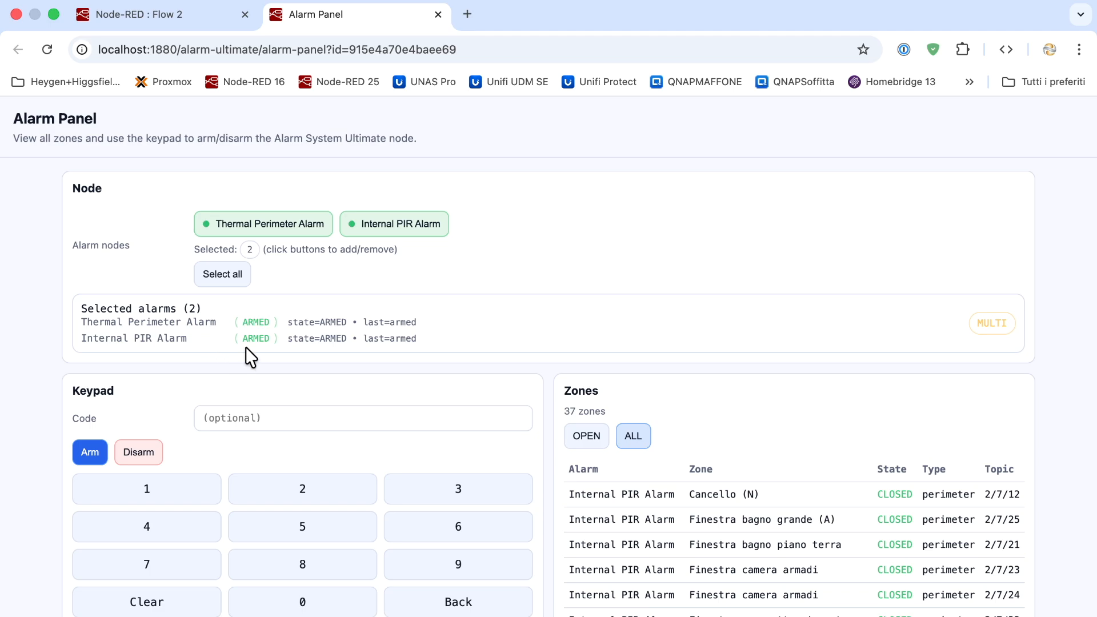
scroll(246, 349, "down", 3)
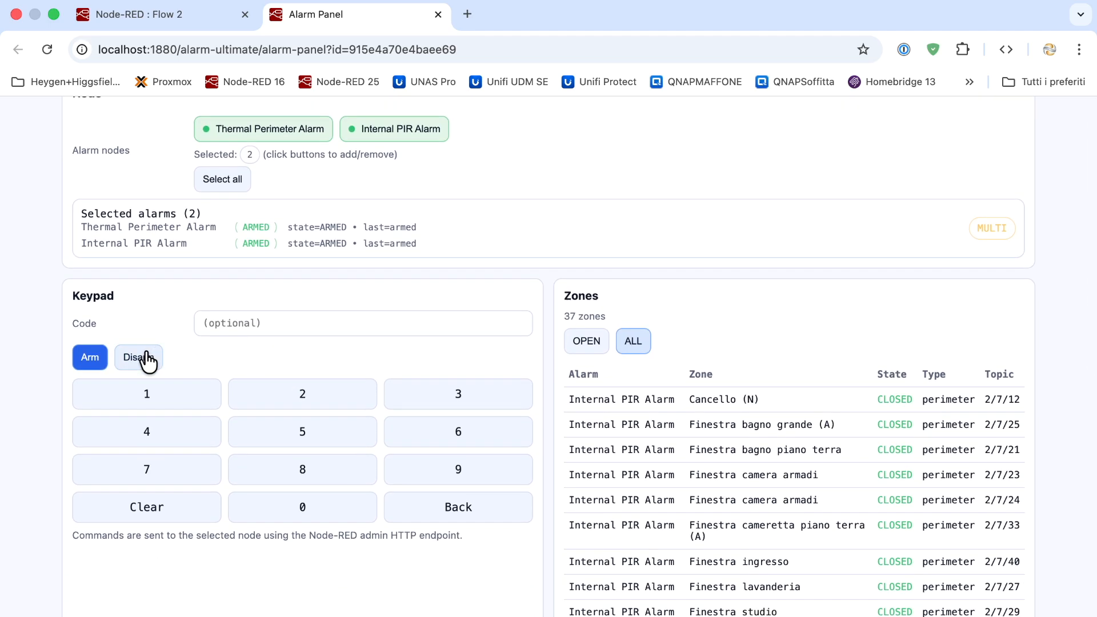
left_click(147, 361)
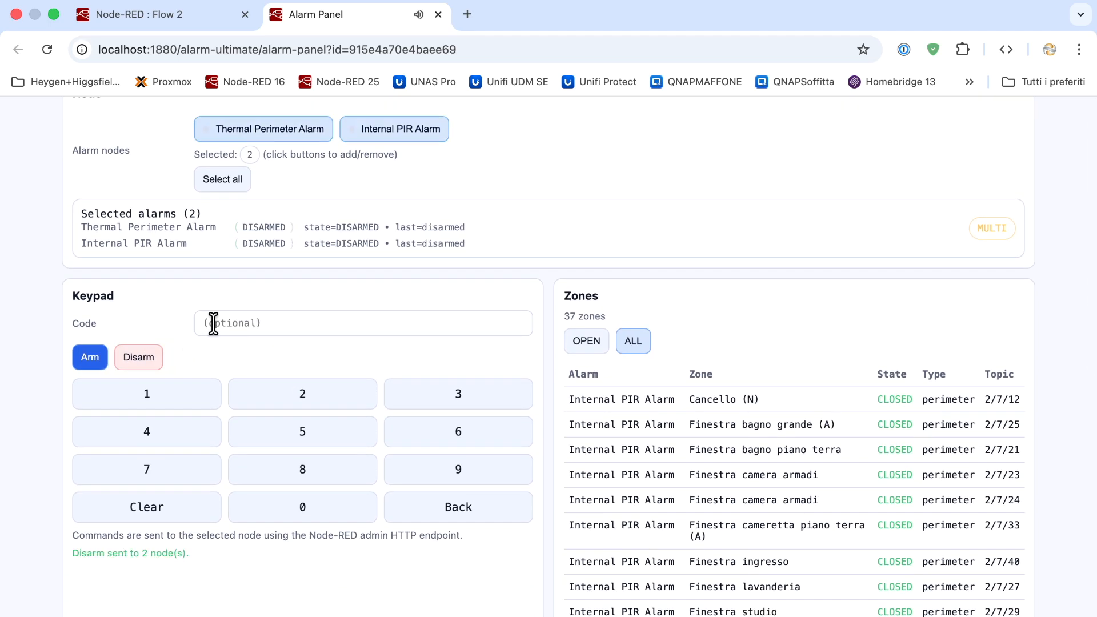
scroll(214, 323, "up", 3)
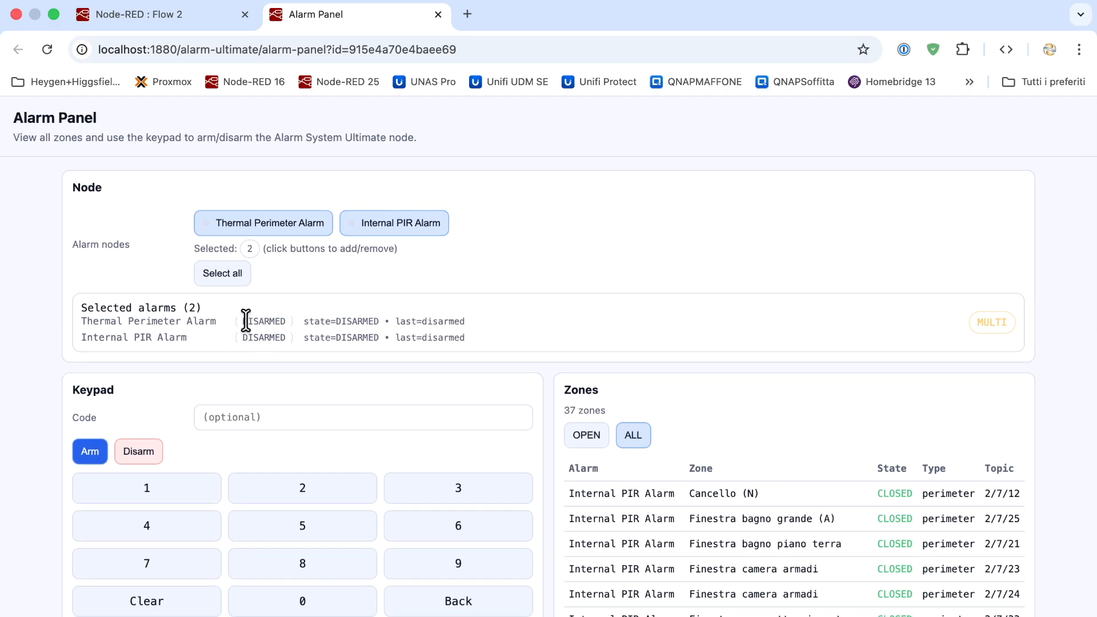
key("super+w")
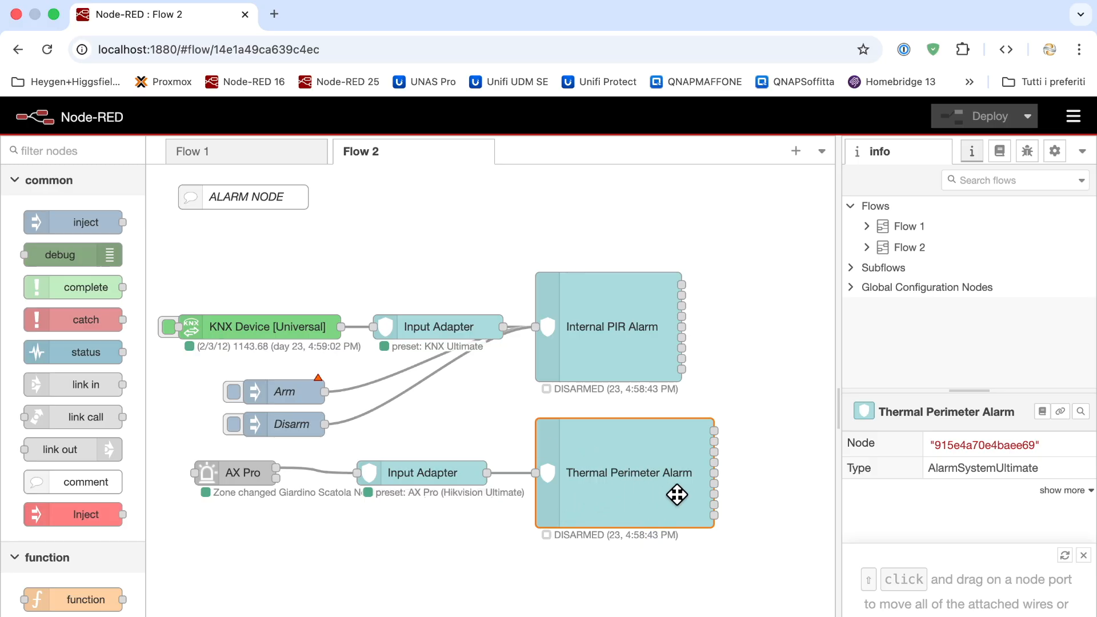
Arm the Thermal Perimeter Alarm from its Alarm Panel page, then close the panel
left_click(303, 393)
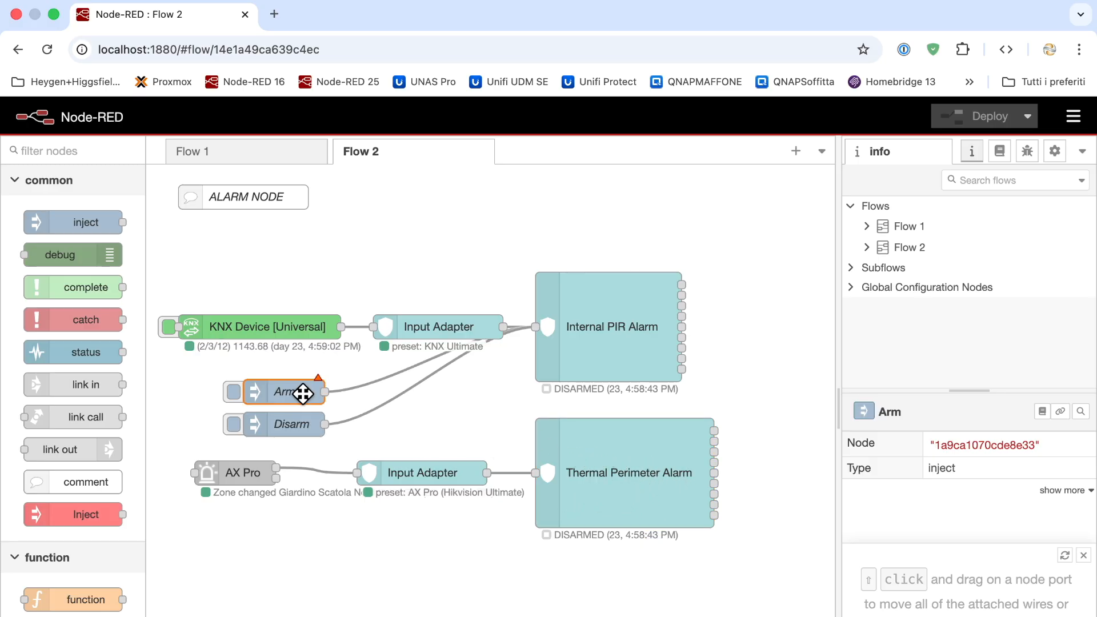
left_click(291, 424)
left_click(278, 399)
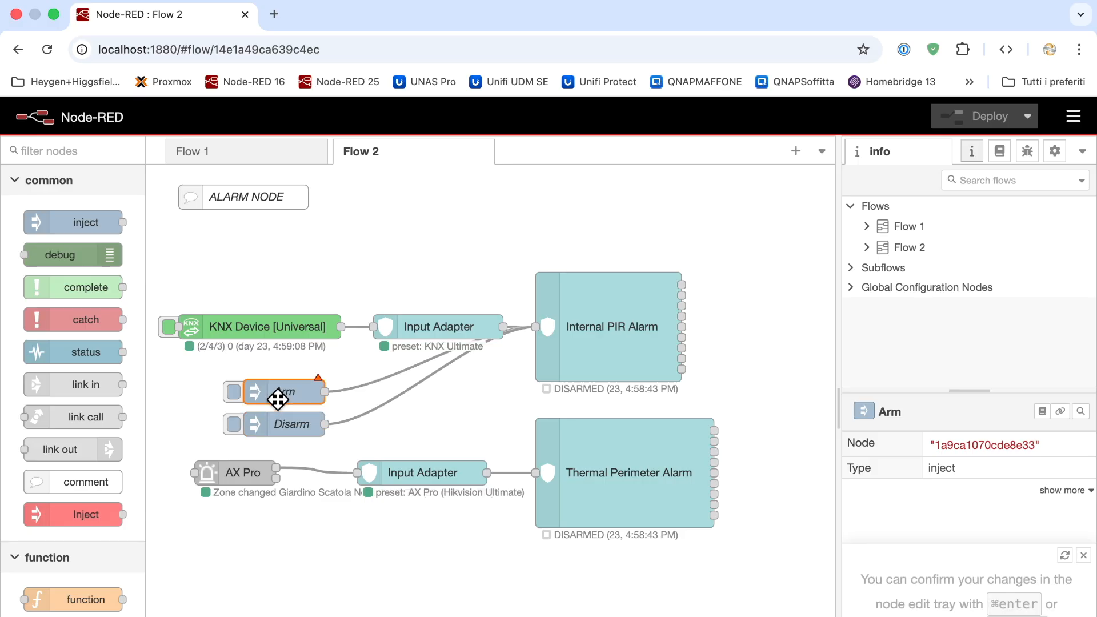
double_click(605, 441)
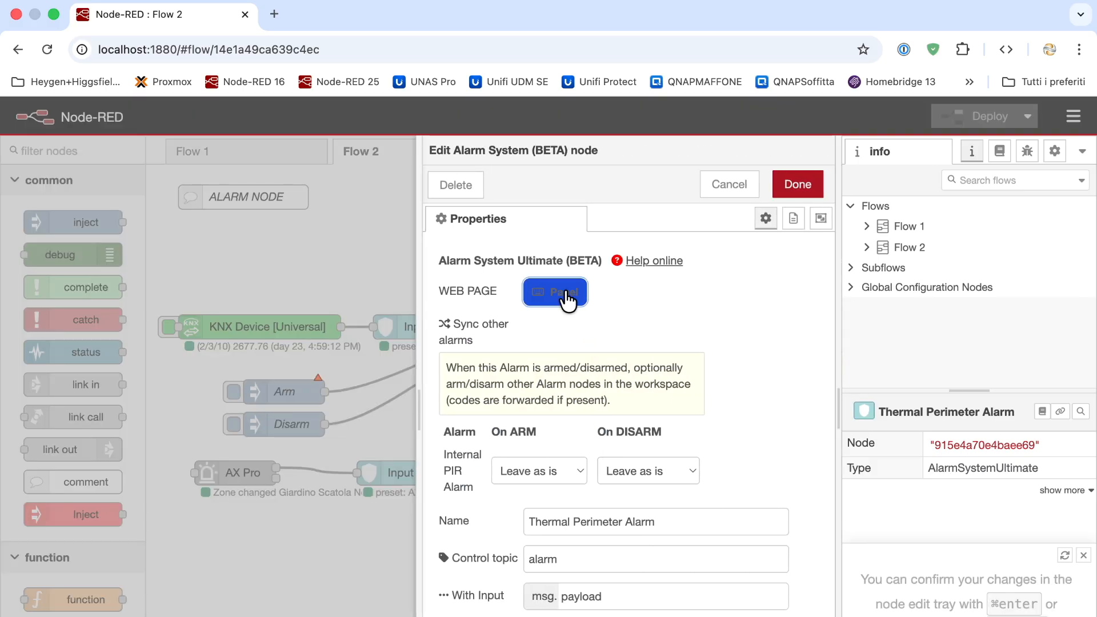
left_click(564, 290)
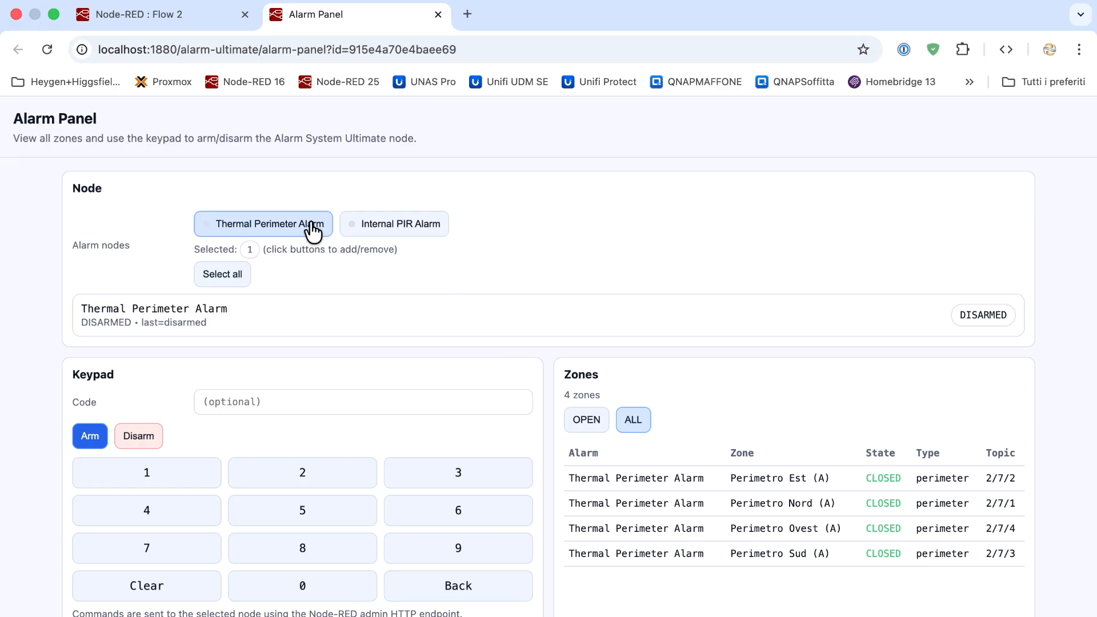
left_click(92, 438)
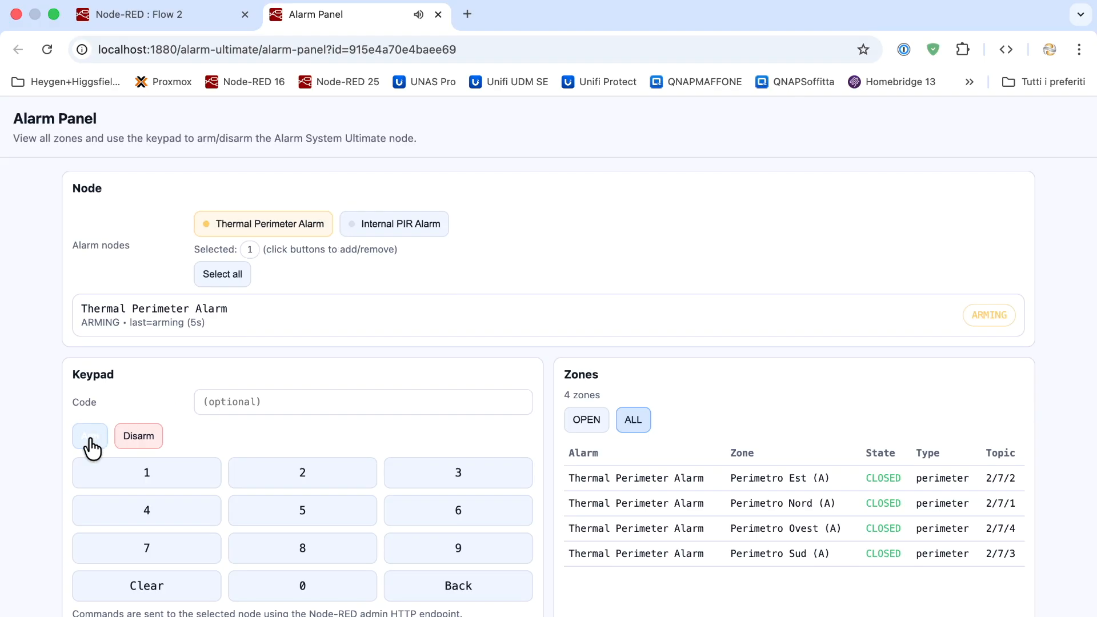
left_click(422, 225)
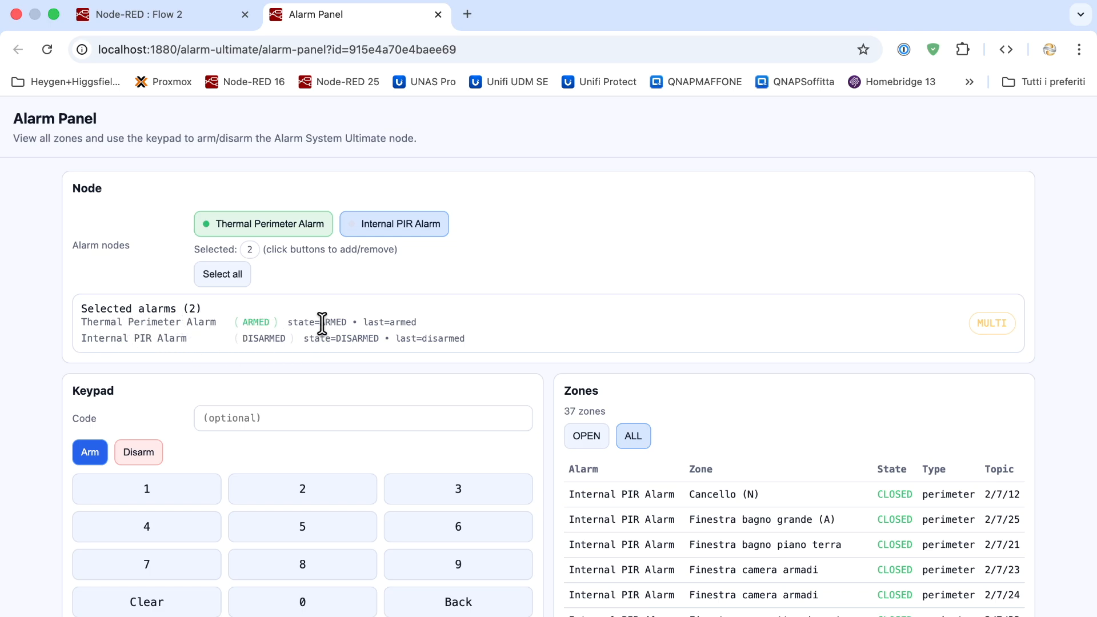
left_click(438, 15)
key("Escape")
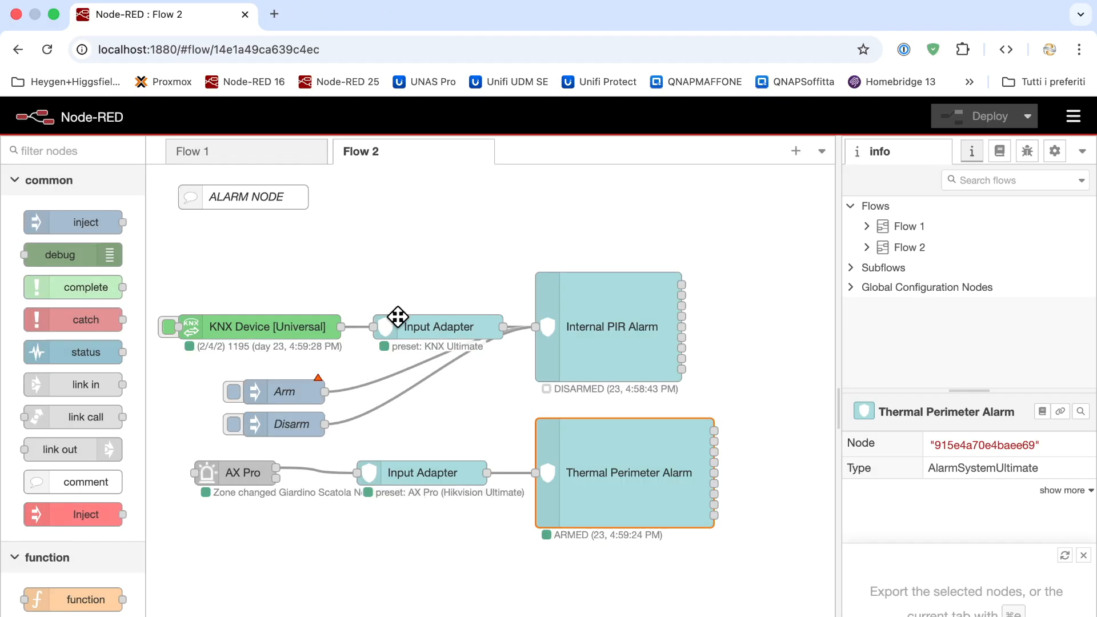
Disarm the Thermal Perimeter Alarm from the reopened Alarm Panel and return to Flow 2
double_click(596, 463)
left_click(557, 277)
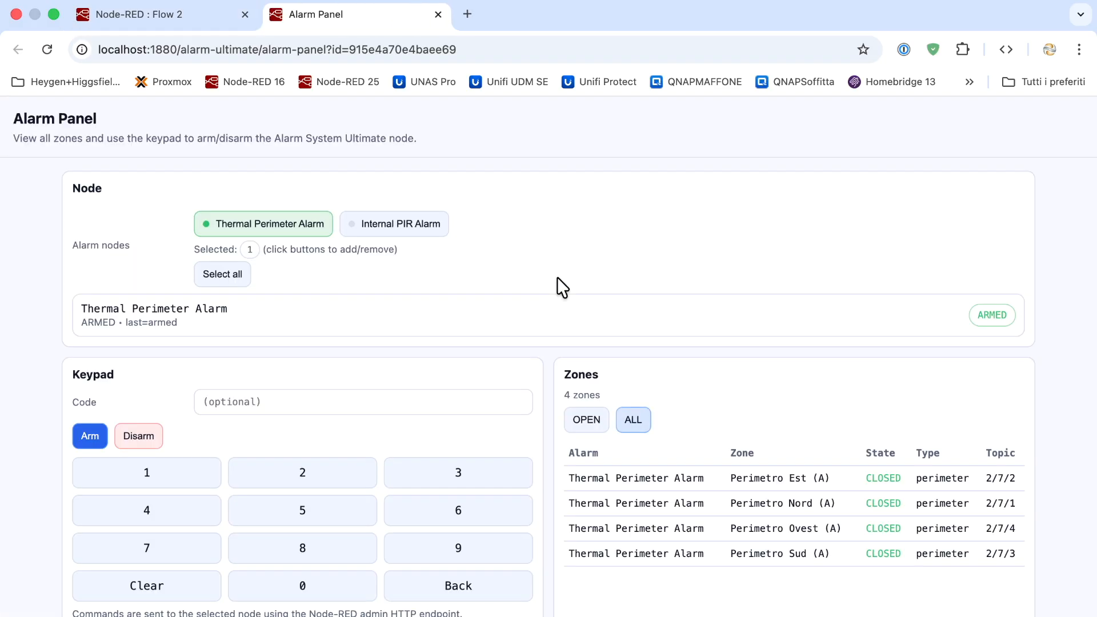
left_click(148, 441)
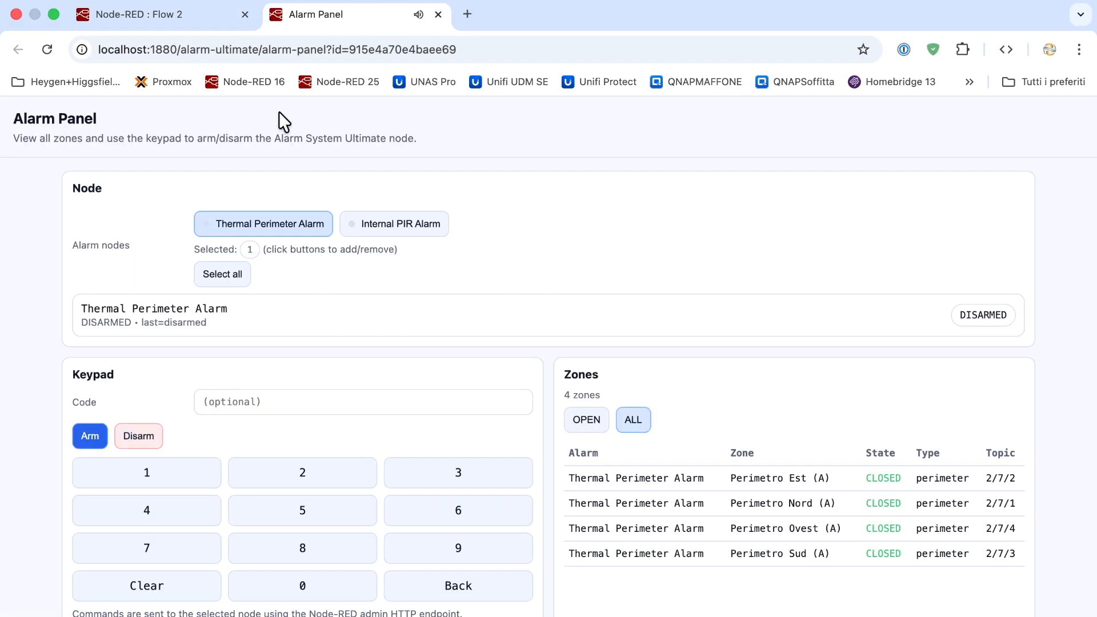
left_click(188, 13)
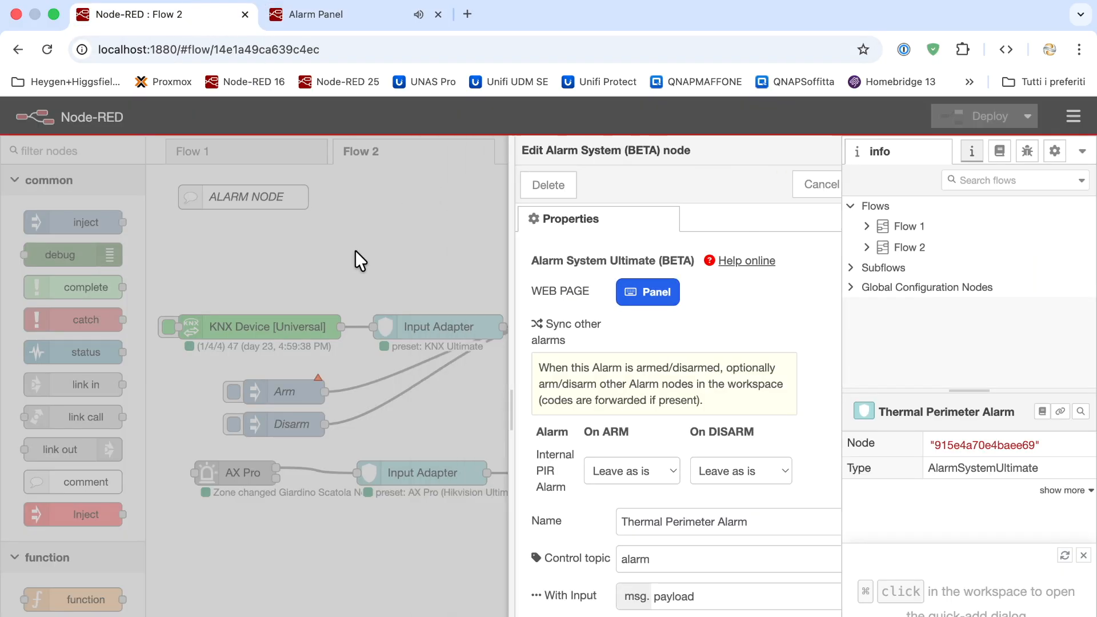
key("Escape")
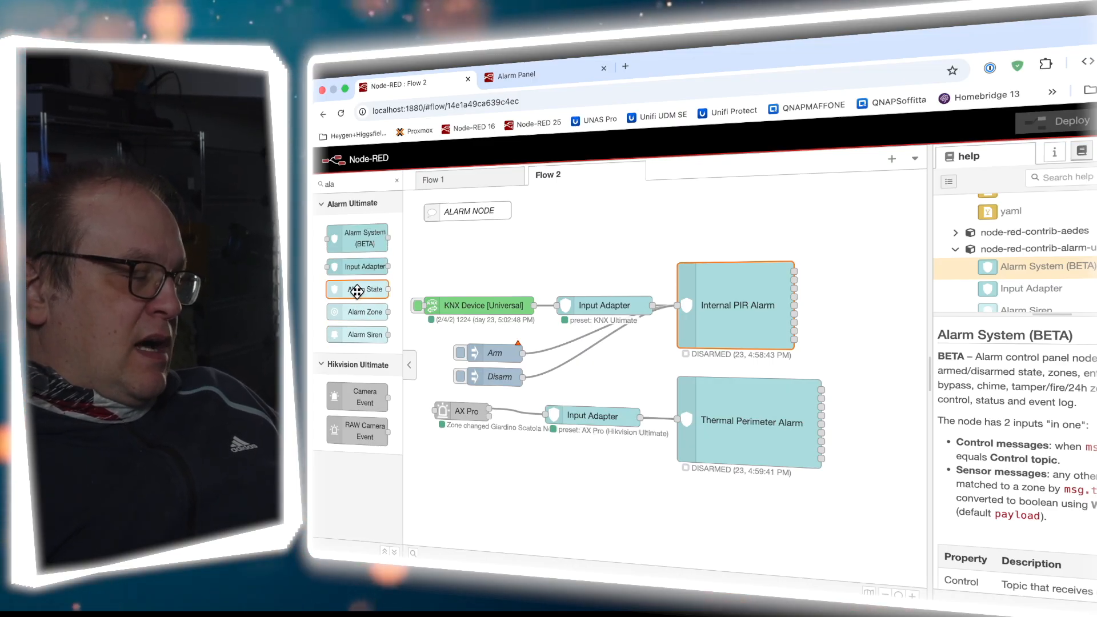
Place Alarm State, Alarm Zone and Alarm Siren nodes stacked at the top of Flow 2
left_click_drag(356, 310, 740, 202)
left_click_drag(363, 311, 737, 234)
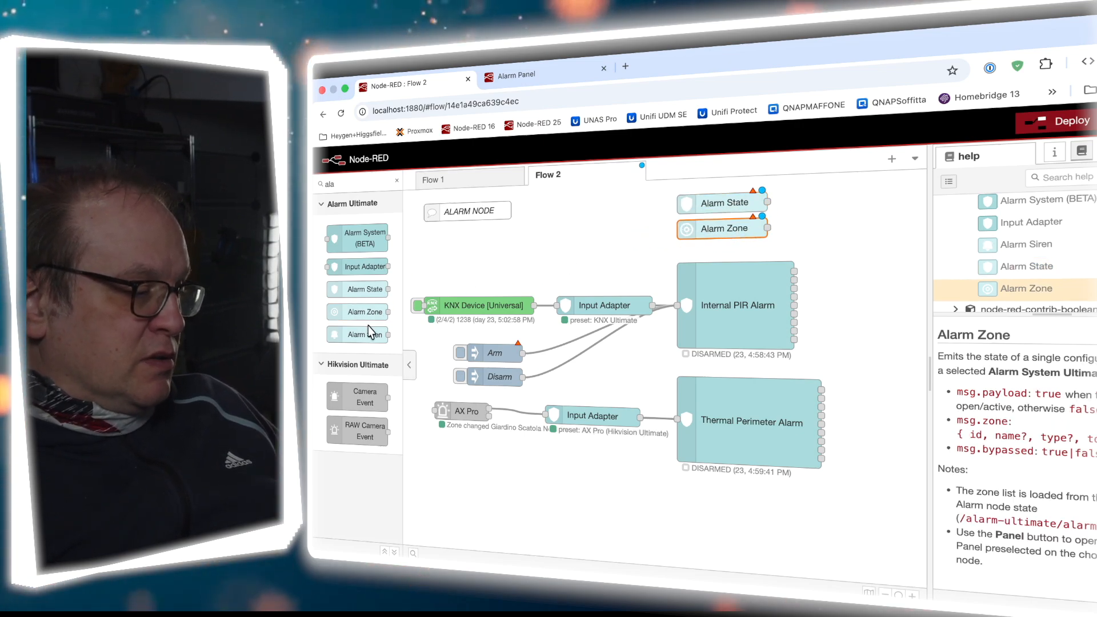
left_click_drag(365, 334, 747, 255)
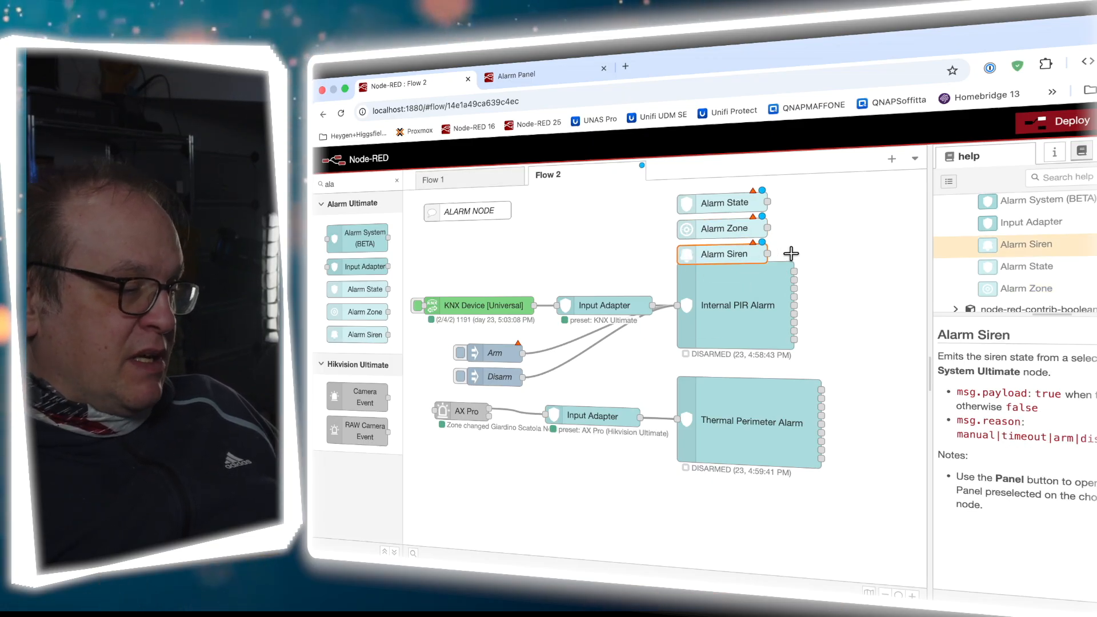
double_click(728, 204)
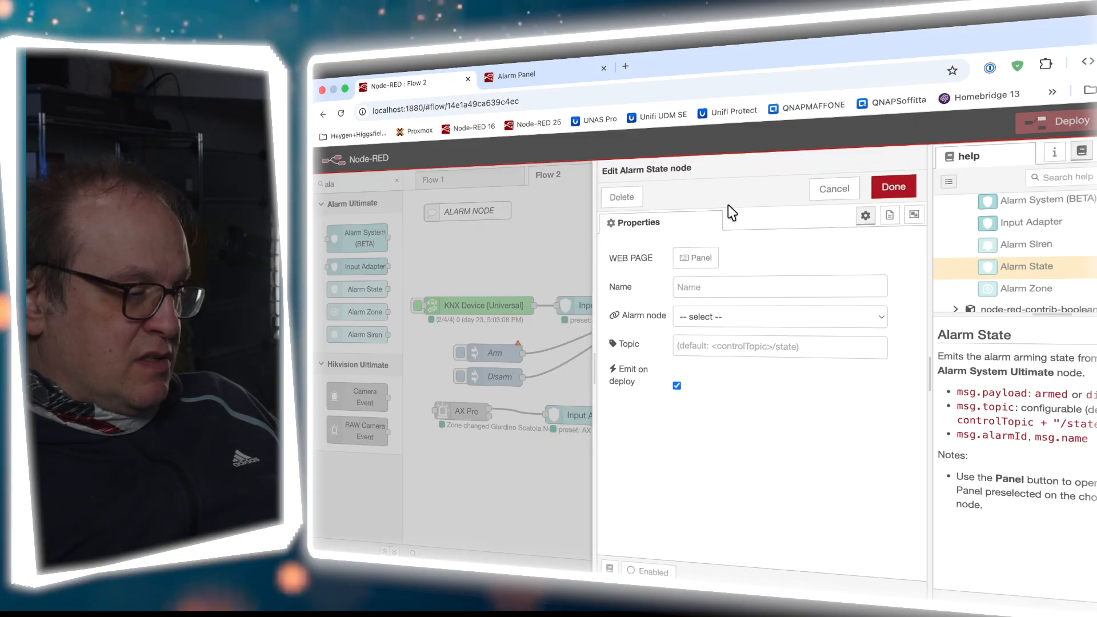
Link Alarm State to Thermal Perimeter Alarm and move it beneath that alarm
left_click(717, 315)
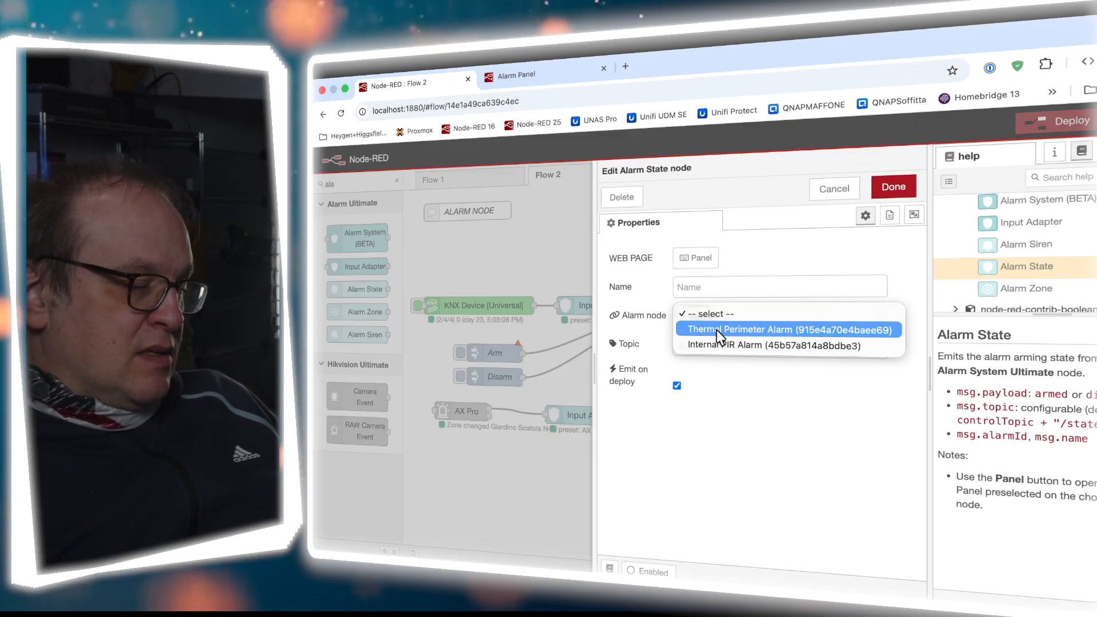
left_click(718, 329)
left_click(894, 188)
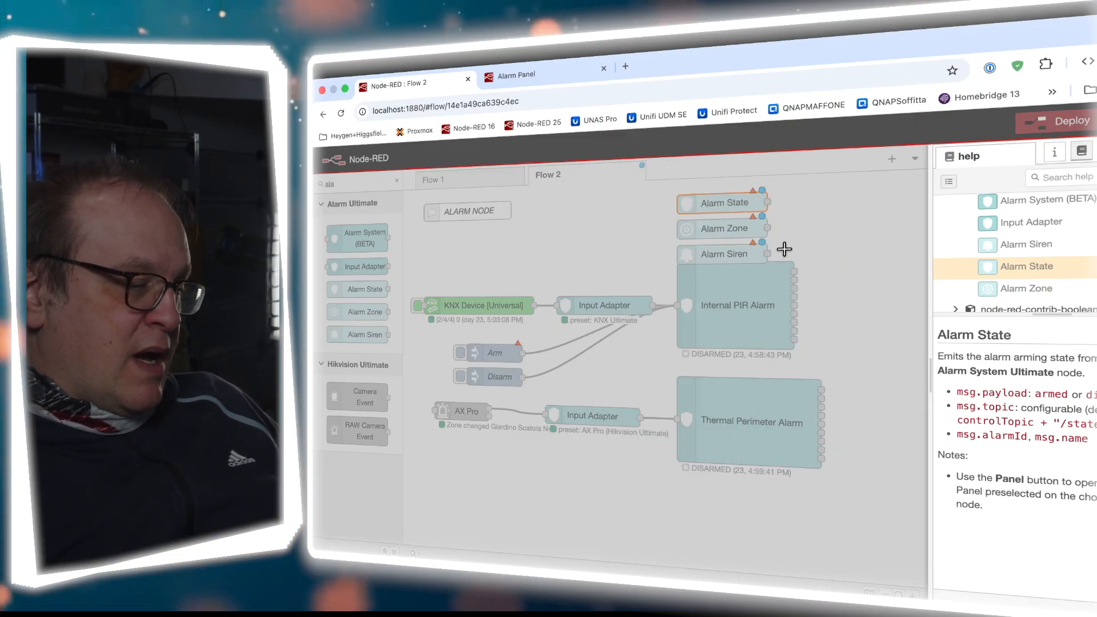
left_click_drag(590, 210, 729, 500)
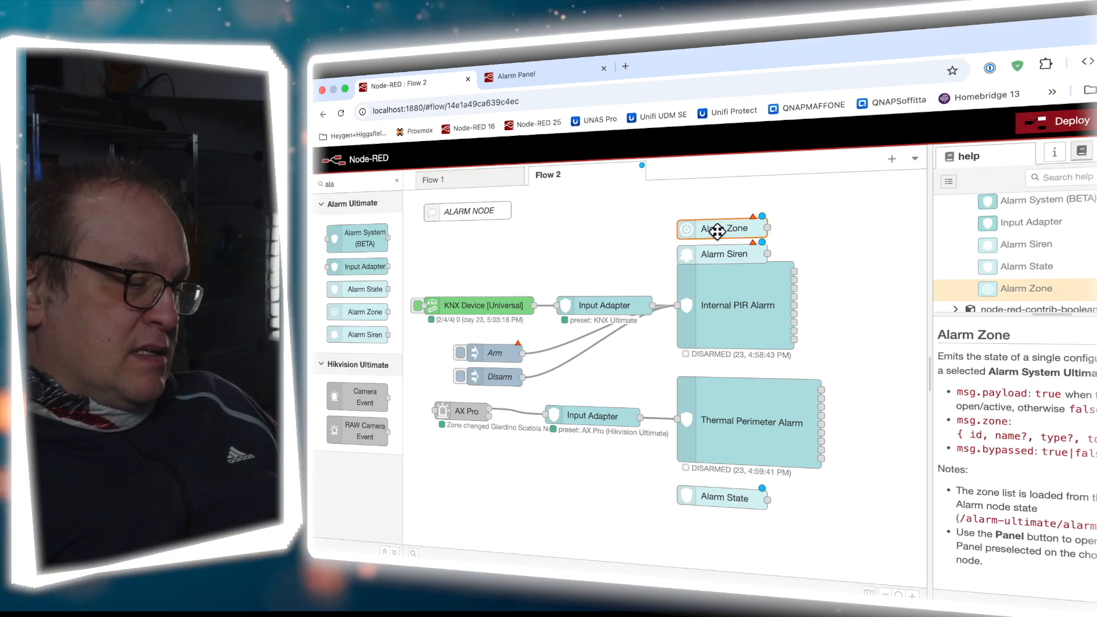
Link Alarm Zone to Internal PIR Alarm's Sbarre (N) zone and reposition the nodes
double_click(717, 237)
left_click(715, 320)
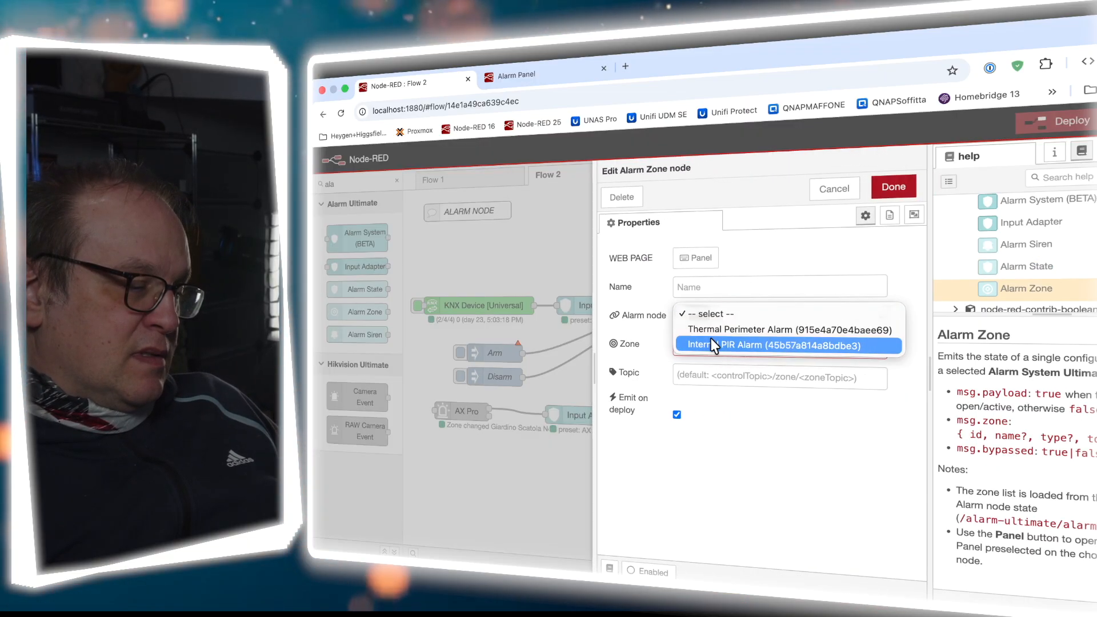
left_click(710, 339)
left_click(712, 346)
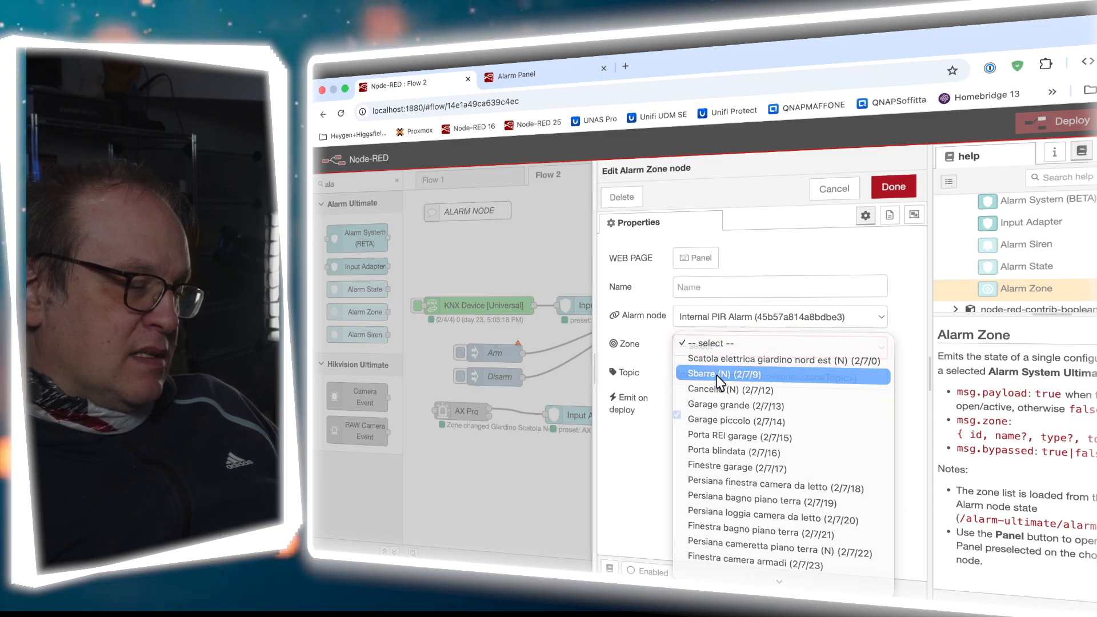
left_click(716, 375)
left_click(893, 187)
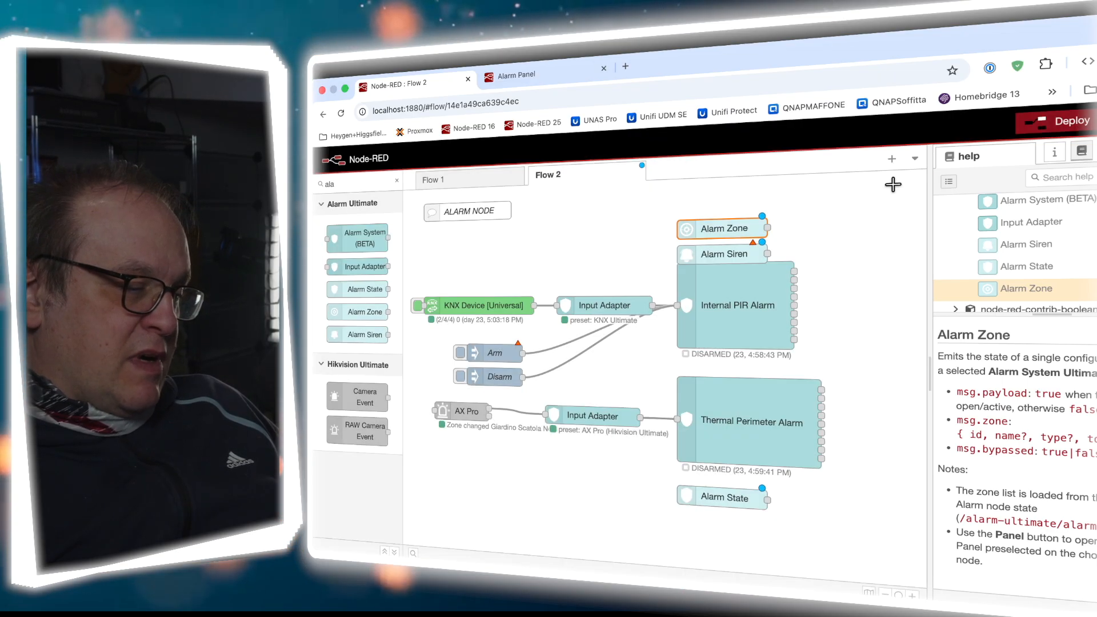
left_click_drag(737, 223, 870, 330)
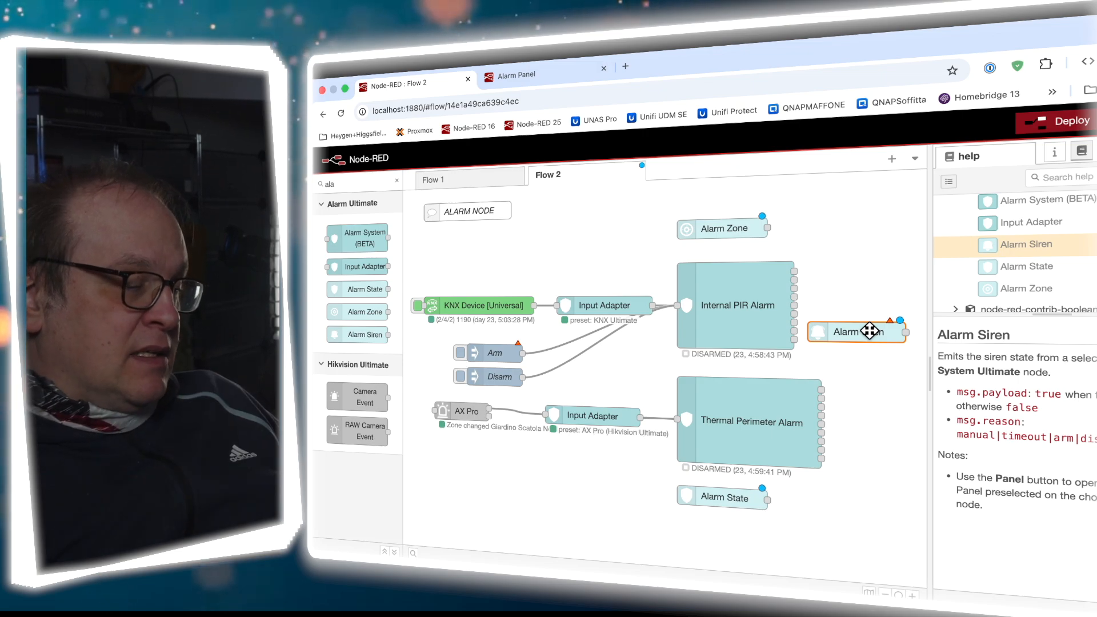
Delete the Alarm Zone, Alarm Siren and Alarm State nodes from Flow 2
left_click(736, 228)
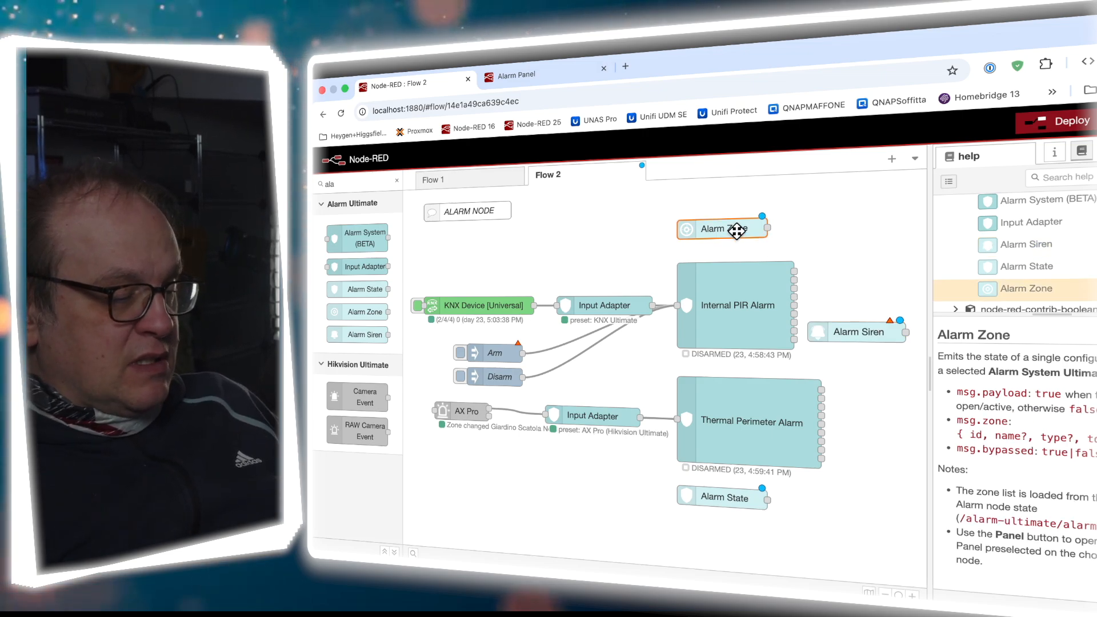
left_click(862, 339)
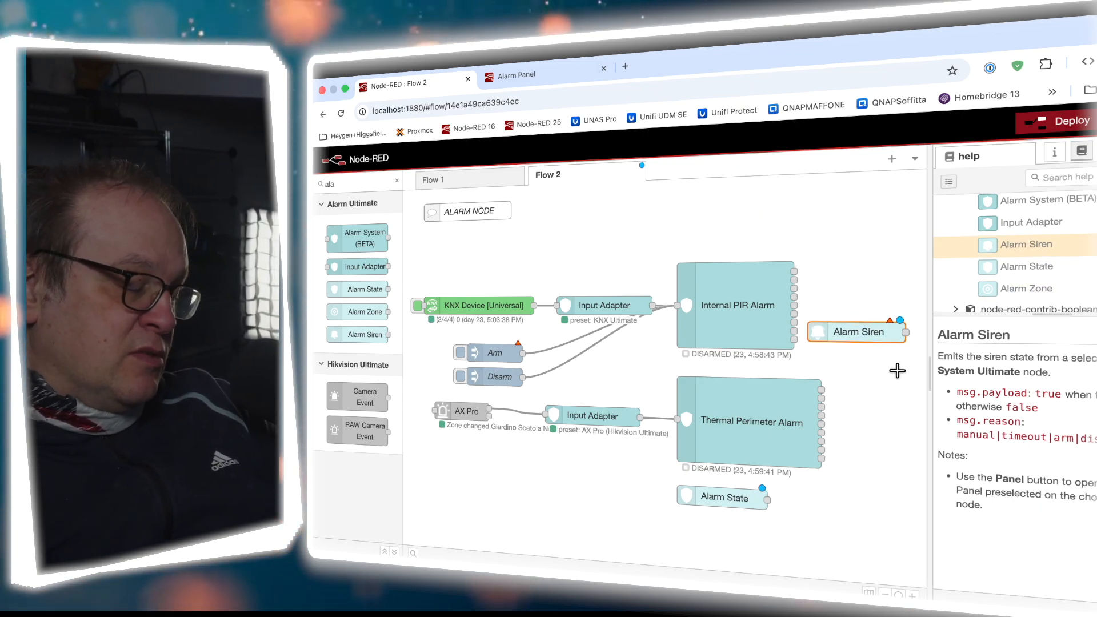
key("Delete")
left_click(731, 498)
key("Delete")
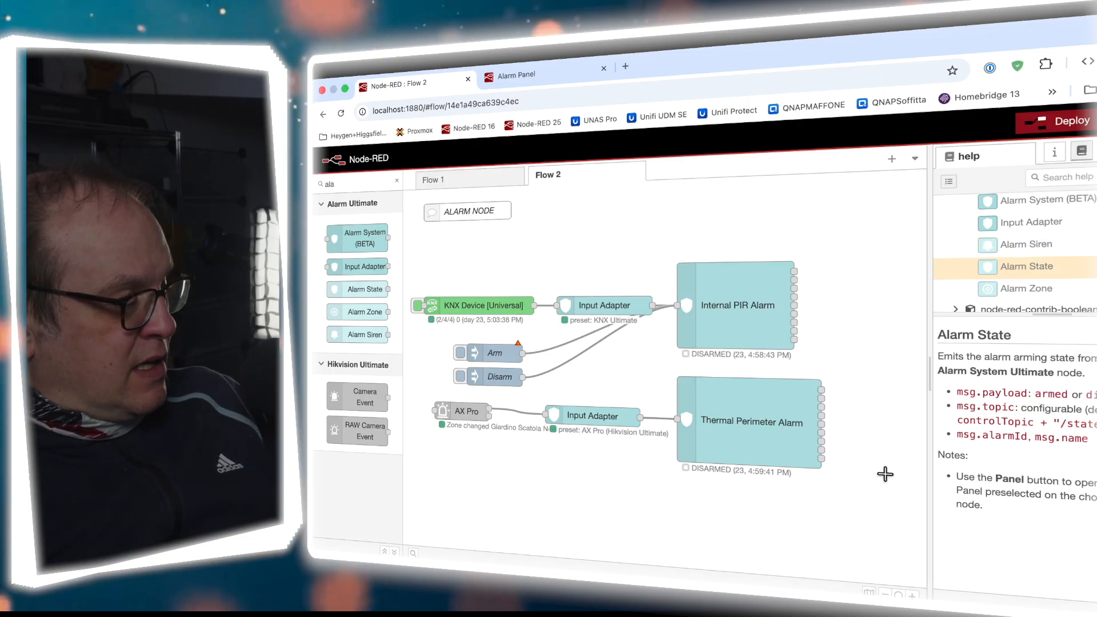